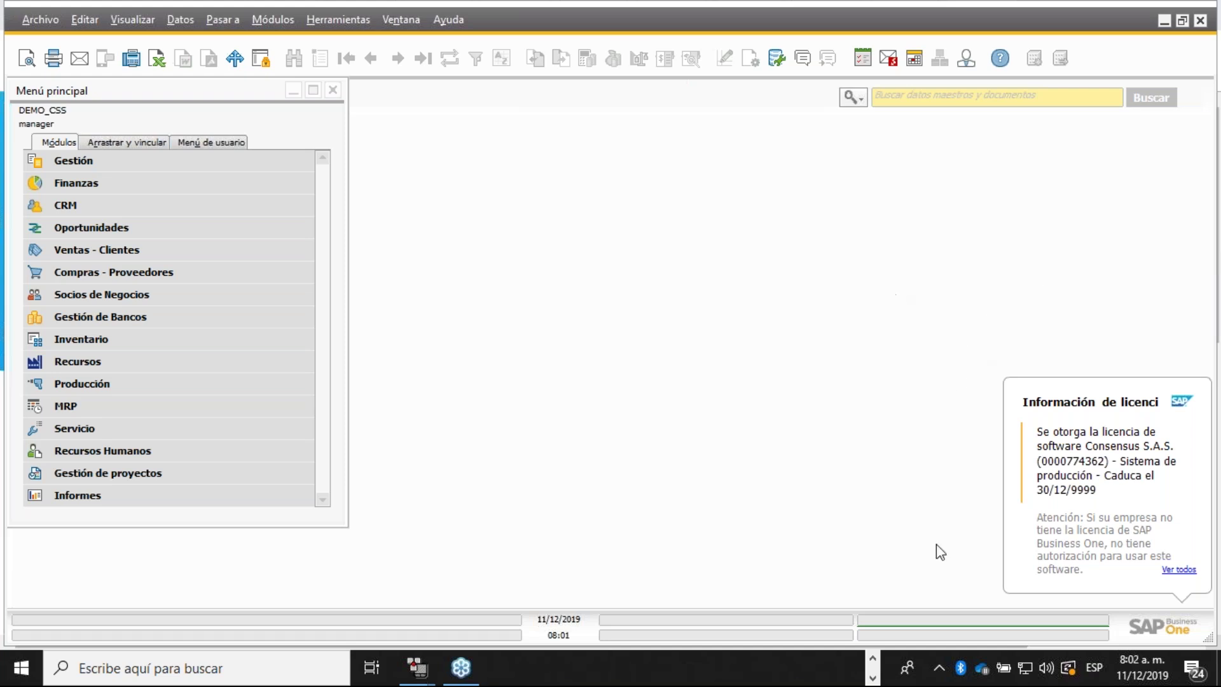
Dismiss the licence notice and resume the paused OneDrive synchronisation.
{"action": "left_click", "coordinate": [1156, 628]}
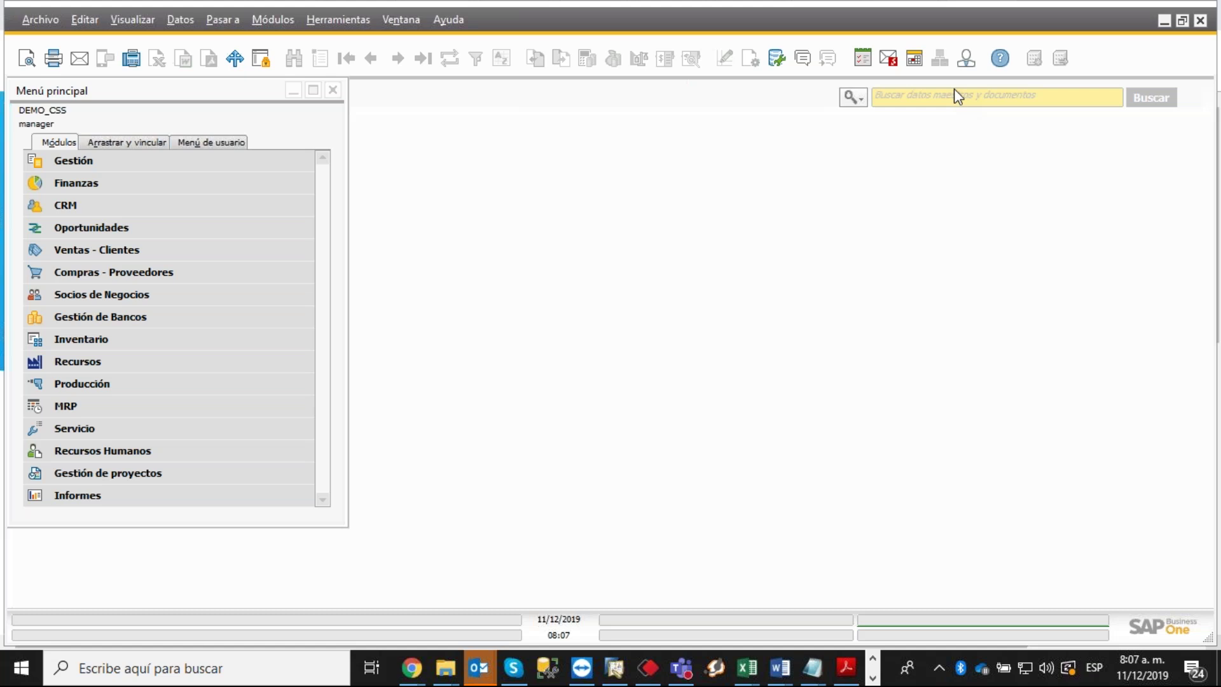
{"action": "right_click", "coordinate": [989, 672]}
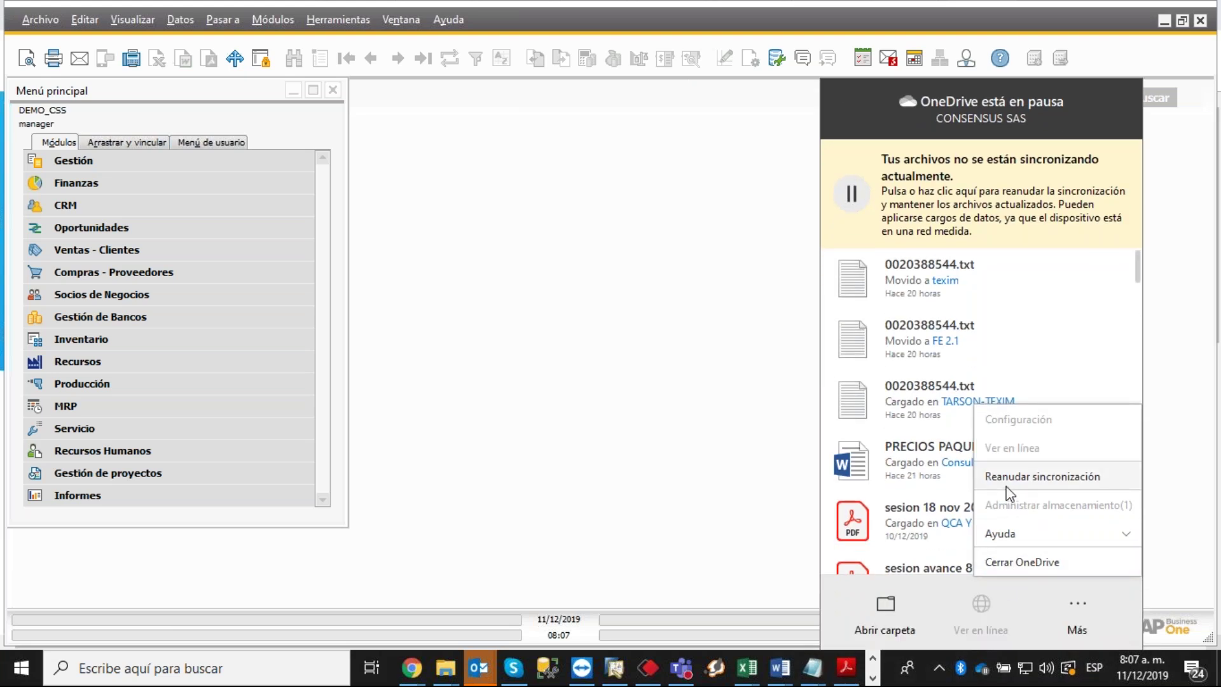
{"action": "left_click", "coordinate": [985, 475]}
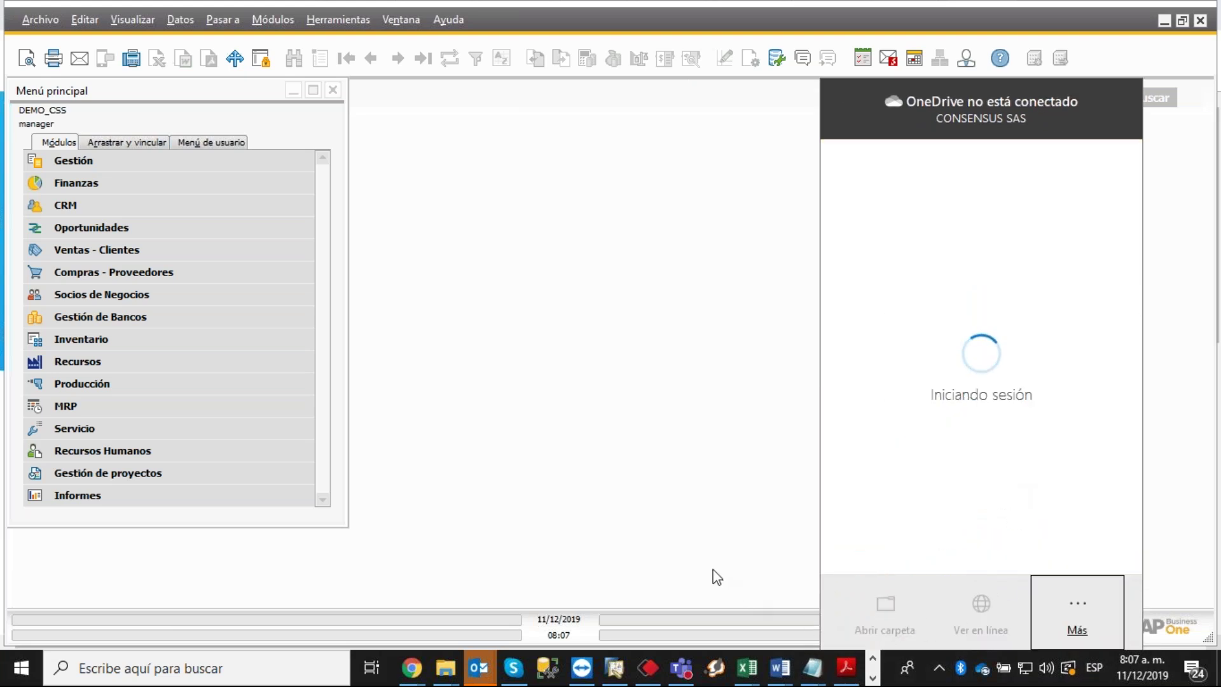
{"action": "left_click", "coordinate": [699, 548]}
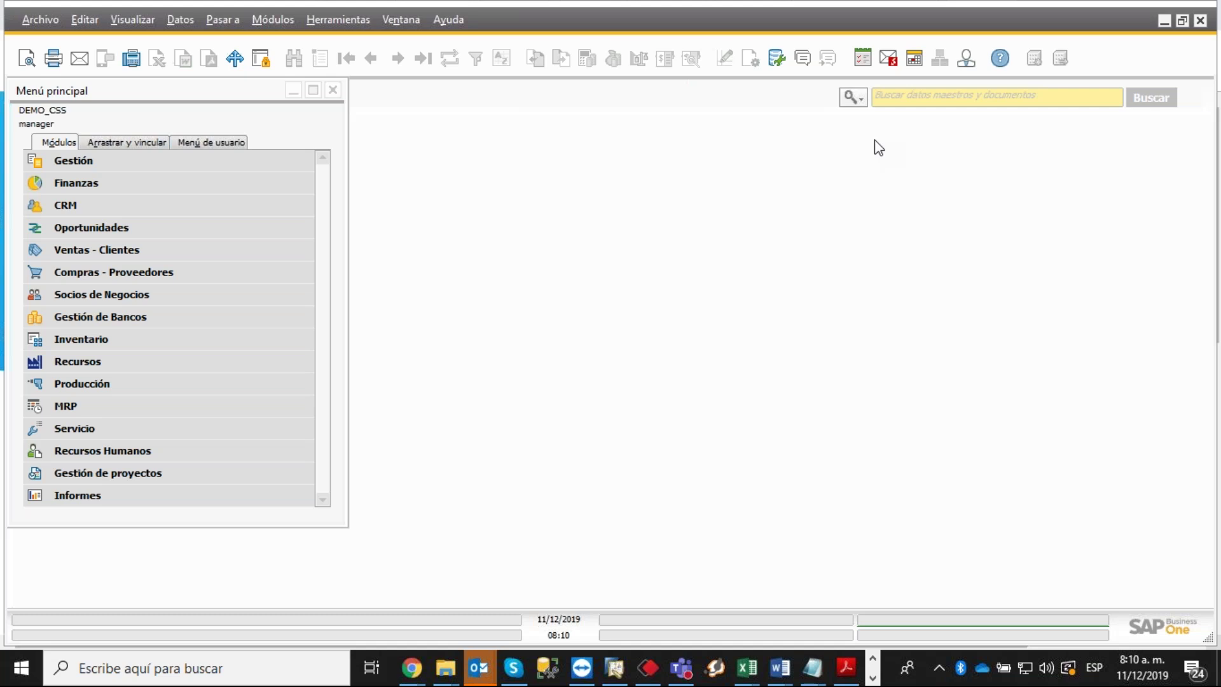
{"action": "key", "text": "XF86AudioLowerVolume"}
View Numeración de documentos under Gestión > Inicialización sistema, and close its definitions window.
{"action": "left_click", "coordinate": [71, 161]}
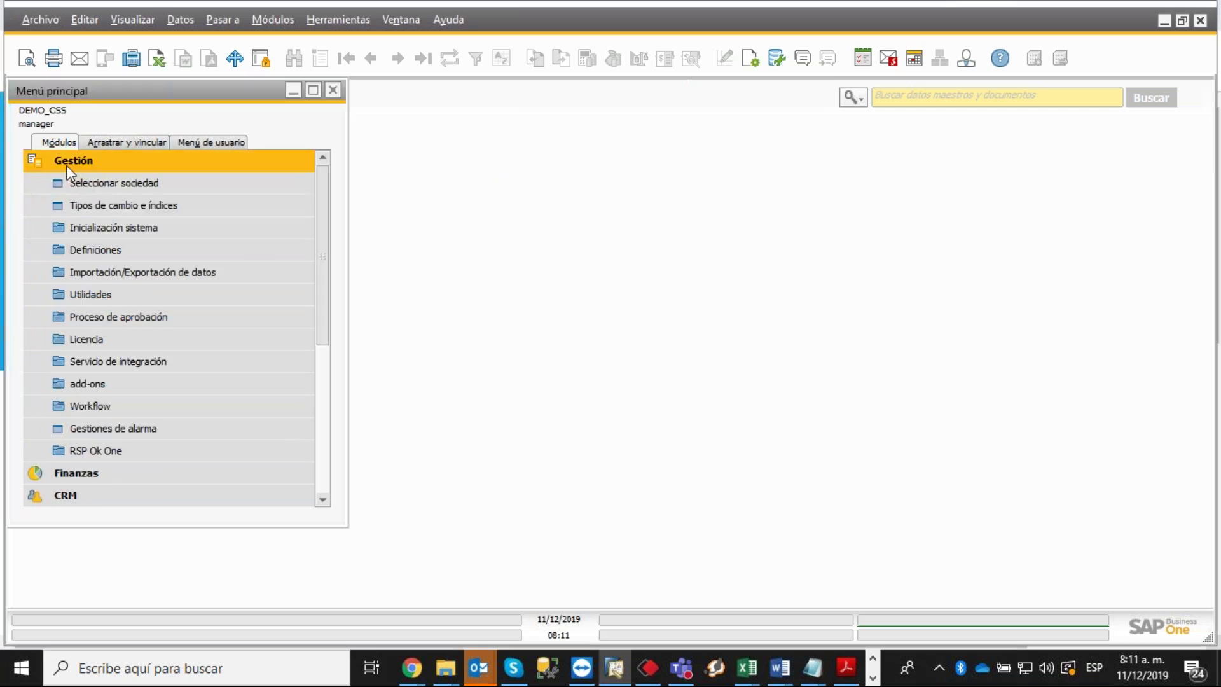
{"action": "left_click", "coordinate": [63, 227]}
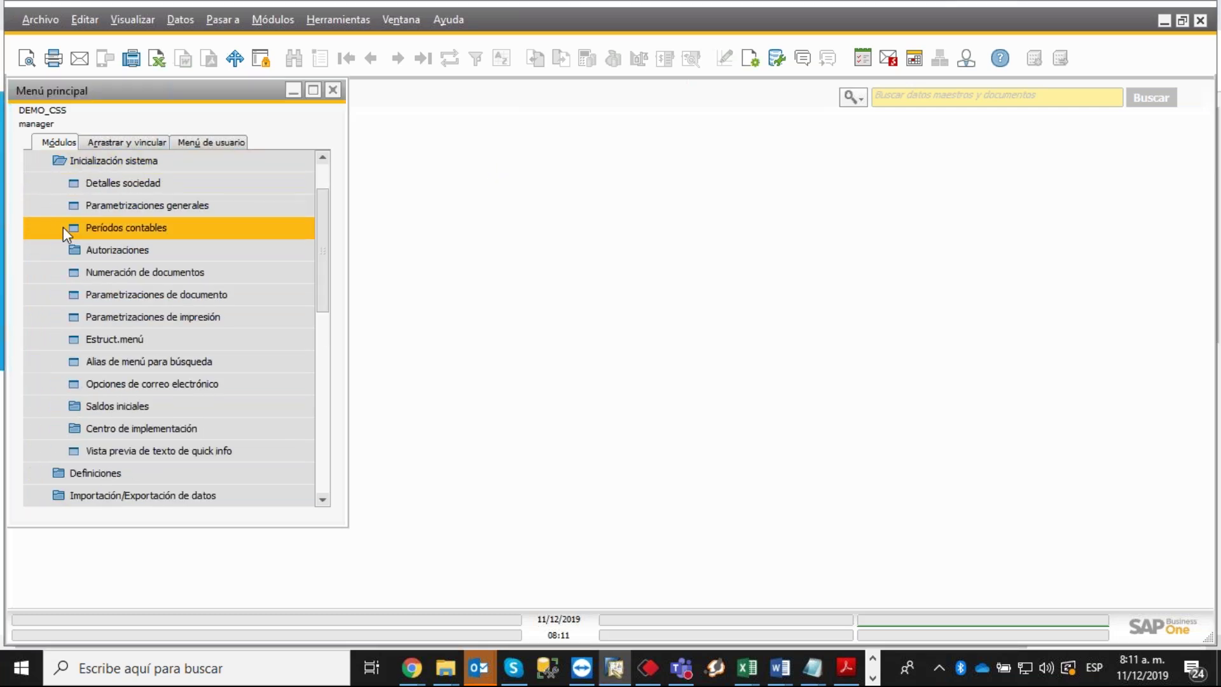
{"action": "left_click", "coordinate": [145, 271]}
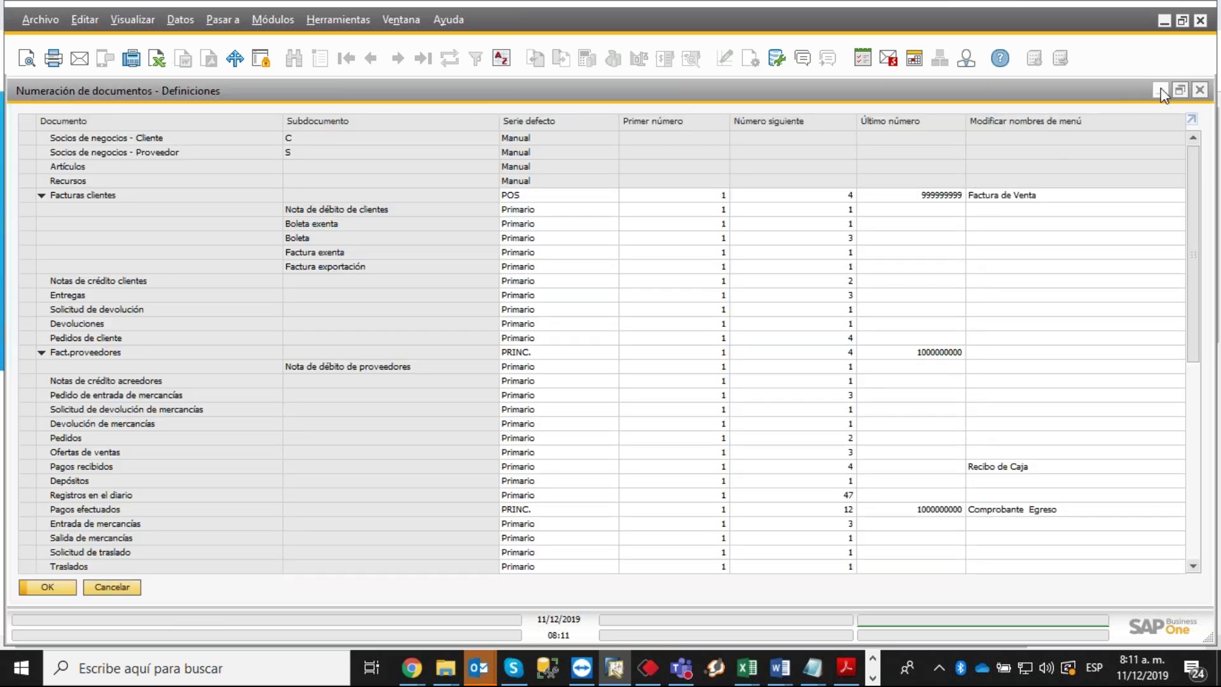
{"action": "left_click", "coordinate": [1160, 89]}
{"action": "left_click", "coordinate": [133, 595]}
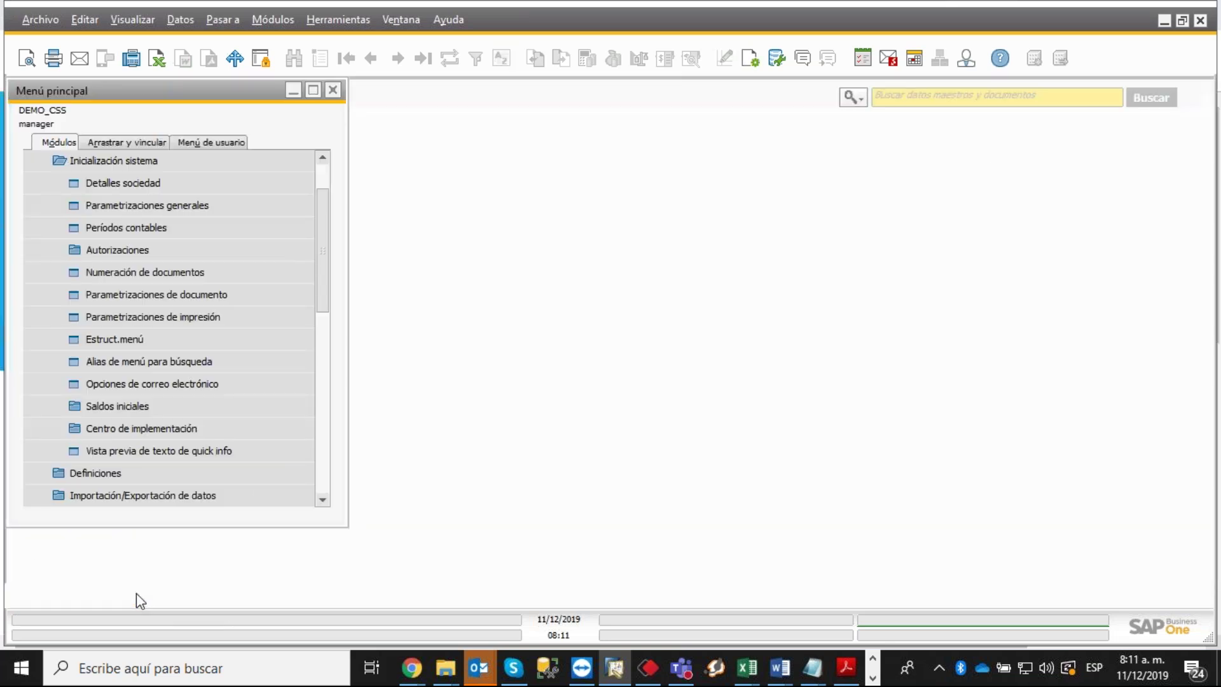
Search the menus for "numer" and clear the search text.
{"action": "left_click", "coordinate": [855, 104]}
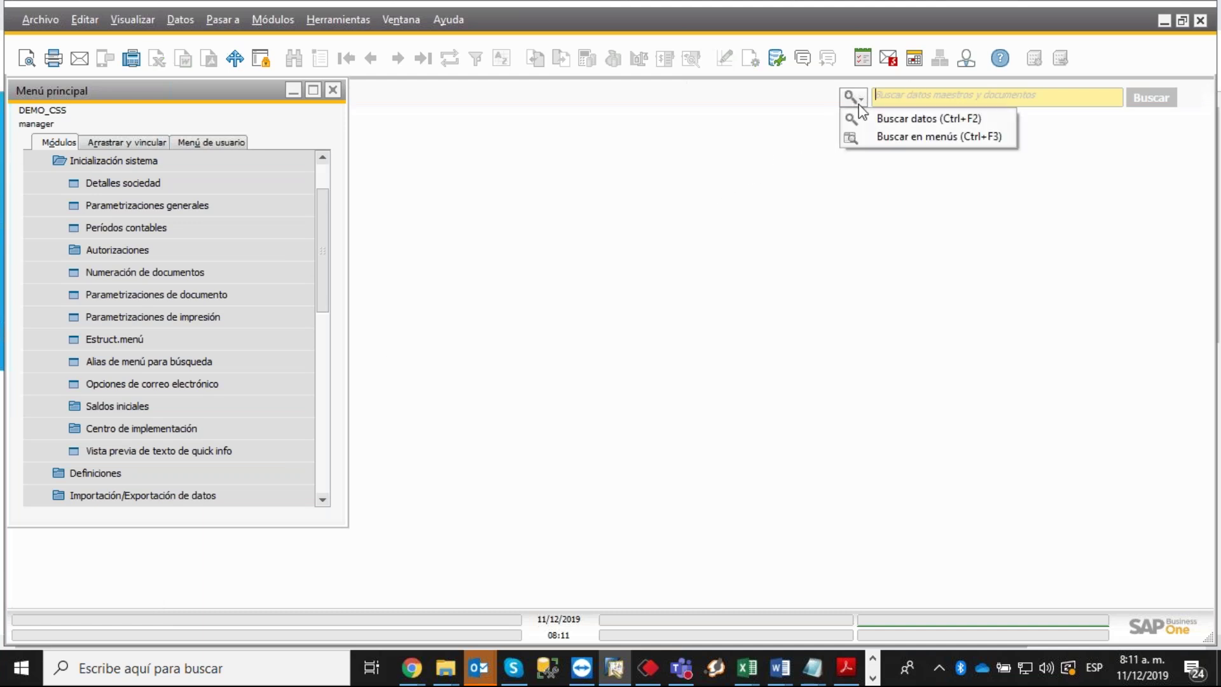
{"action": "left_click", "coordinate": [873, 138]}
{"action": "type", "text": "numer"}
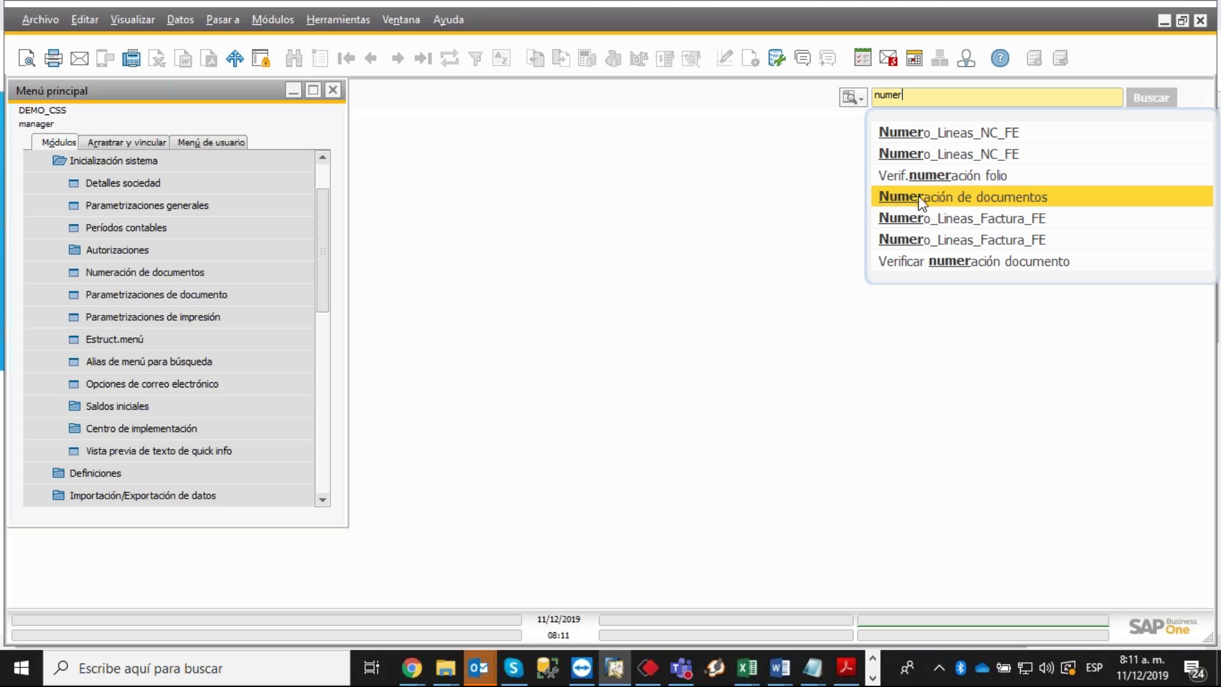
{"action": "double_click", "coordinate": [898, 95]}
{"action": "key", "text": "BackSpace"}
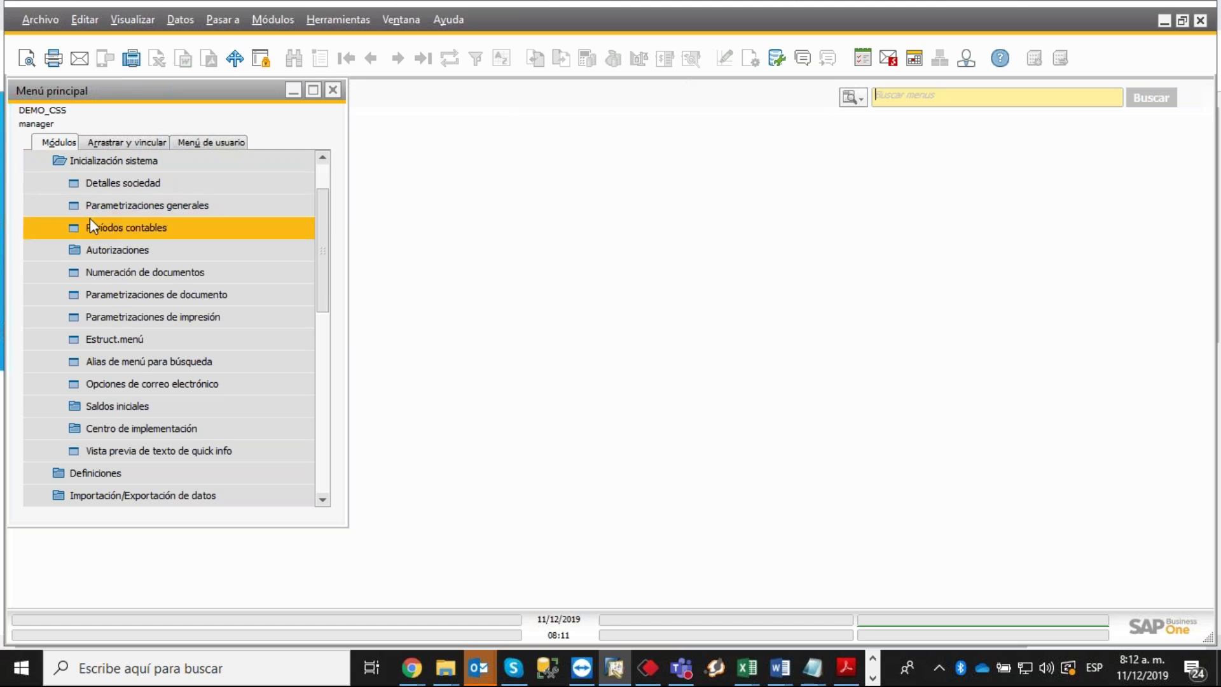
Open Numeración de documentos maximized, examine the numbering series of Facturas clientes, and leave the series definitions without changes.
{"action": "left_click", "coordinate": [90, 271]}
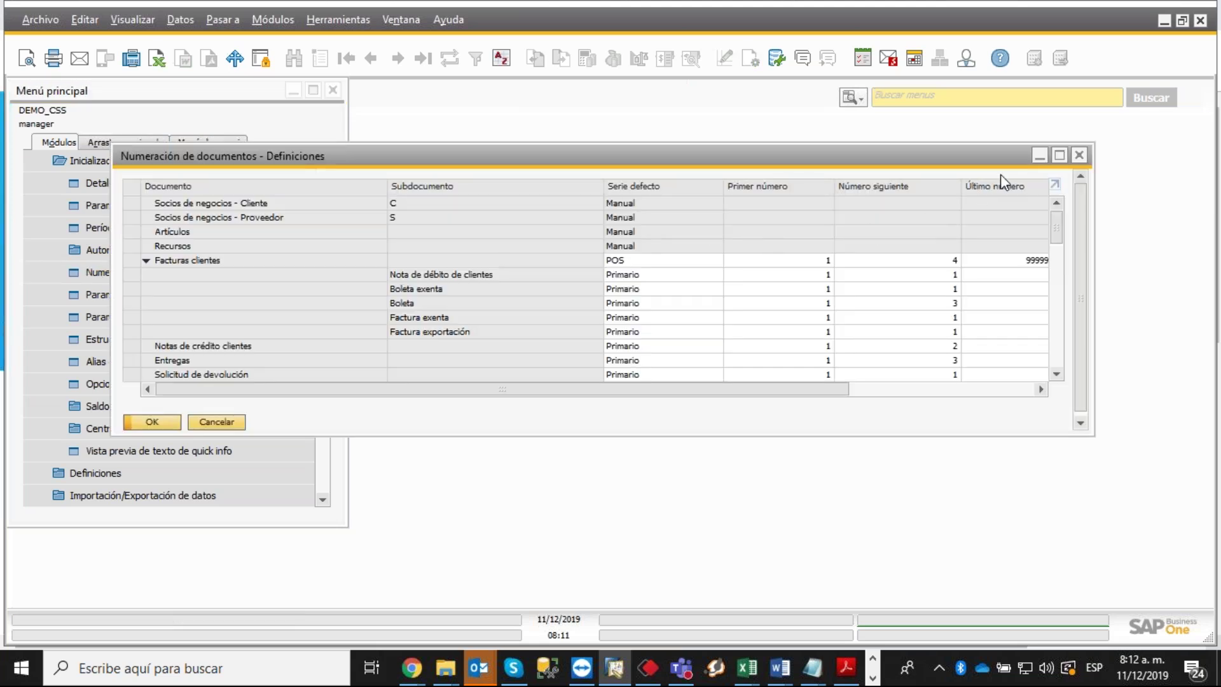
{"action": "left_click", "coordinate": [1059, 157]}
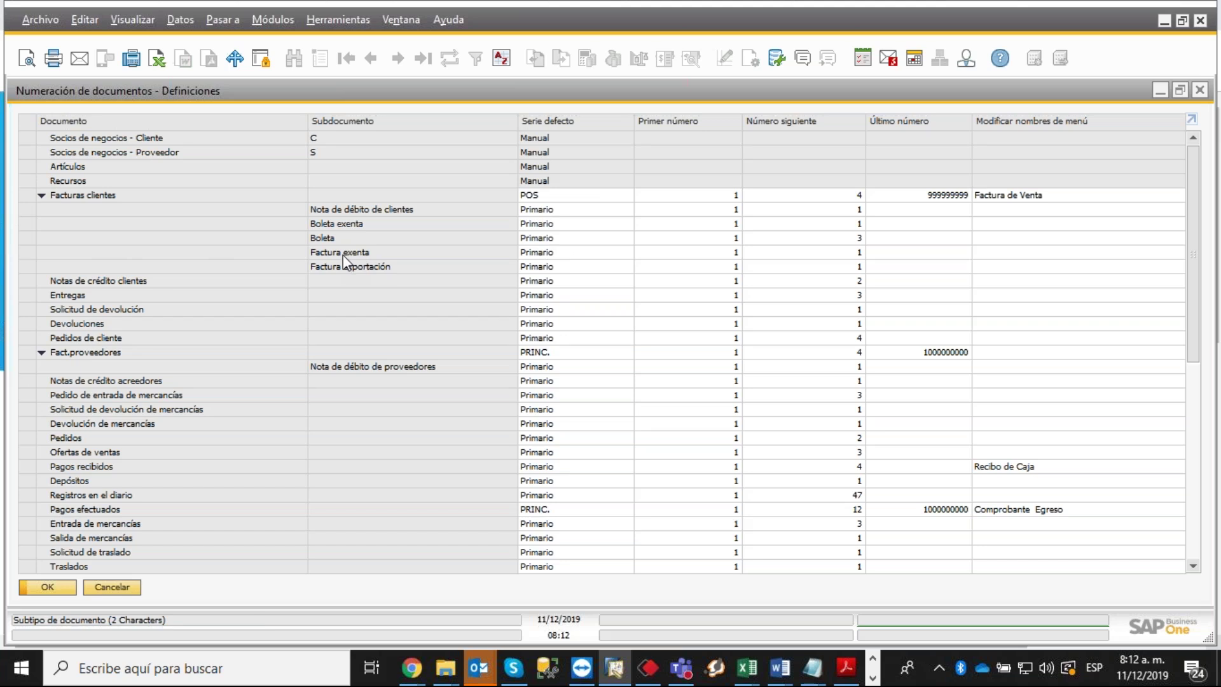
{"action": "left_click", "coordinate": [26, 193]}
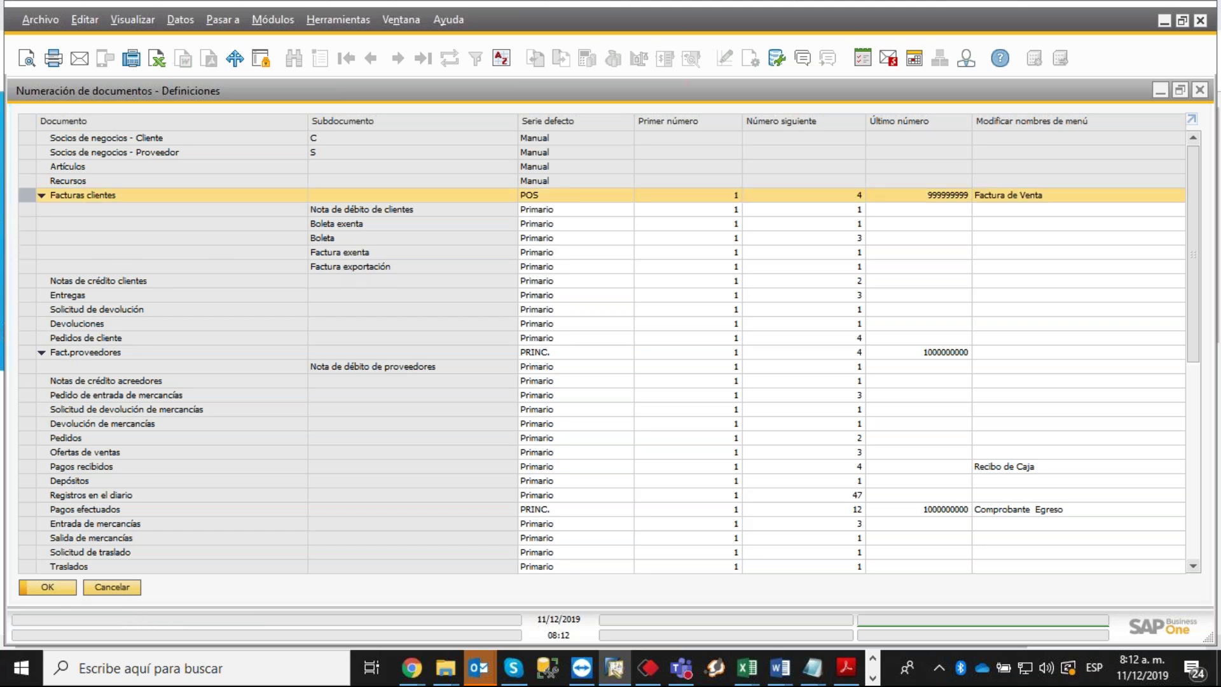
{"action": "double_click", "coordinate": [25, 193]}
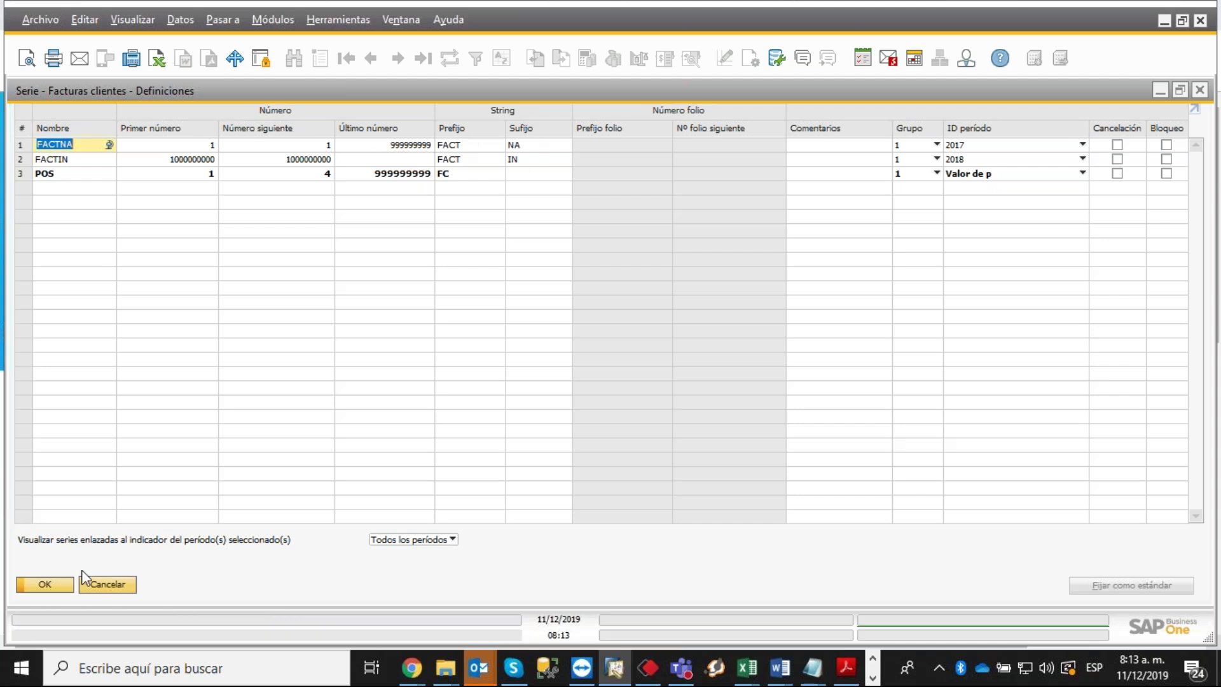
{"action": "left_click", "coordinate": [97, 580]}
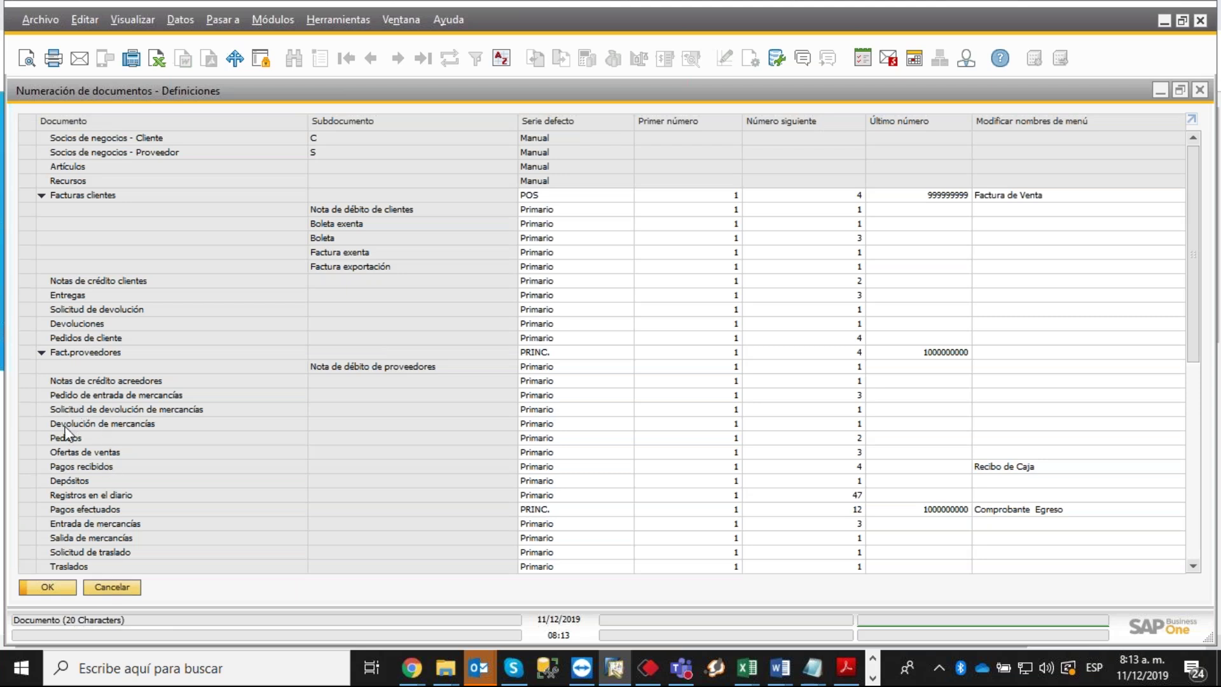
Examine the numbering series of Devolución de mercancías, and close both the series and the document numbering definitions.
{"action": "double_click", "coordinate": [25, 422]}
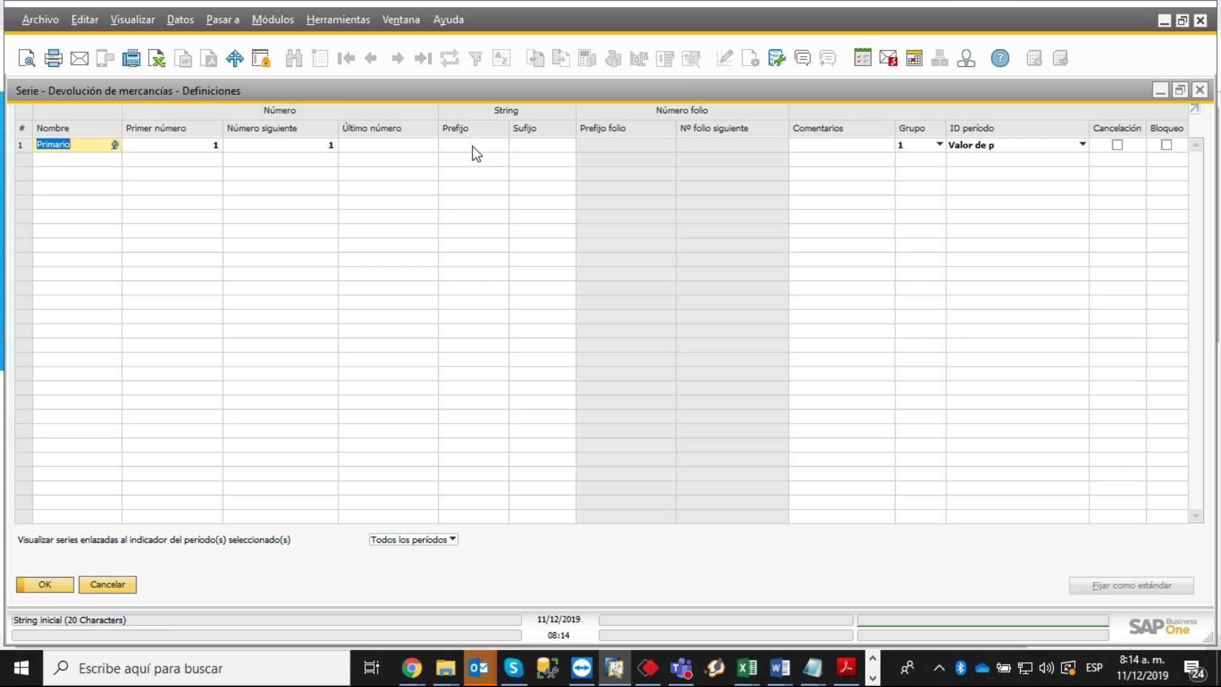
{"action": "left_click", "coordinate": [1201, 290]}
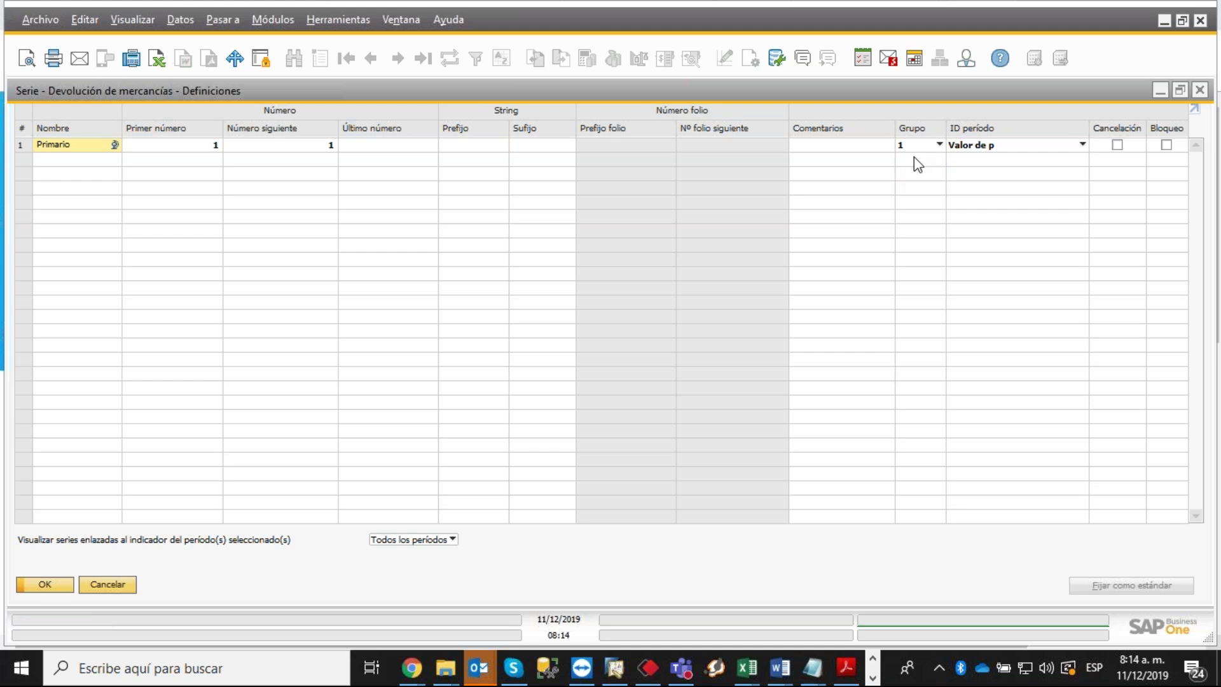
{"action": "left_click", "coordinate": [114, 585]}
{"action": "left_click", "coordinate": [121, 587]}
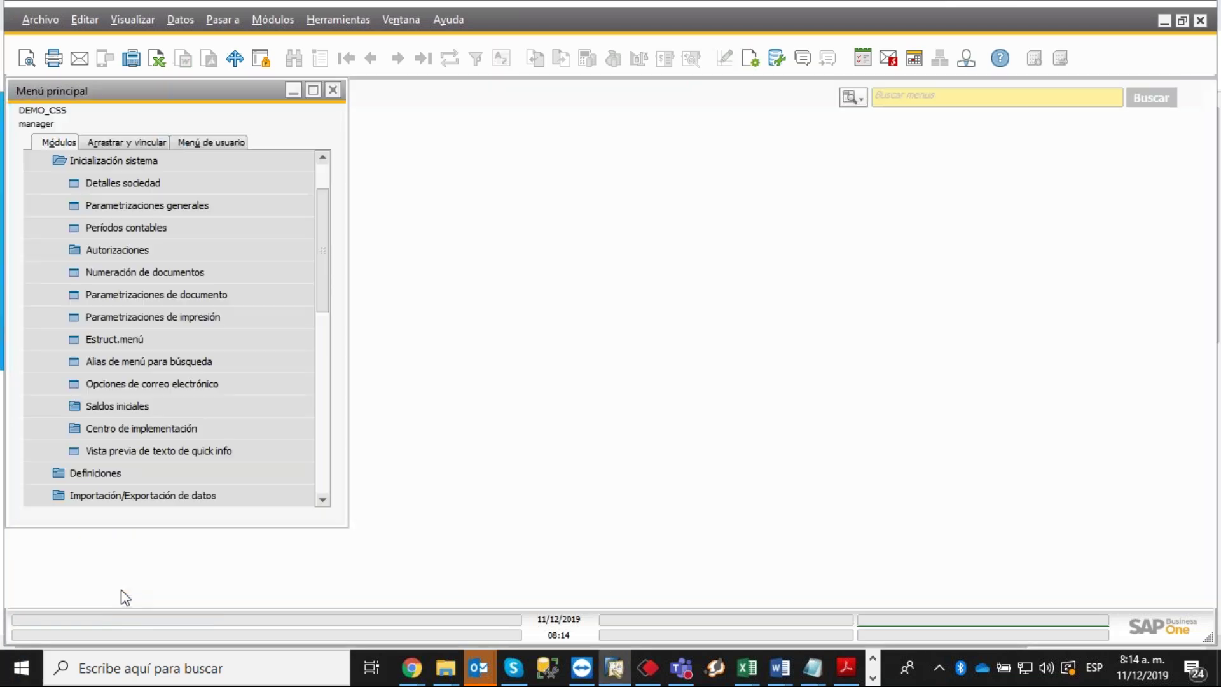
Collapse the Gestión module and expand it again down to Inicialización sistema.
{"action": "scroll", "coordinate": [323, 241], "scroll_direction": "up", "scroll_amount": 1}
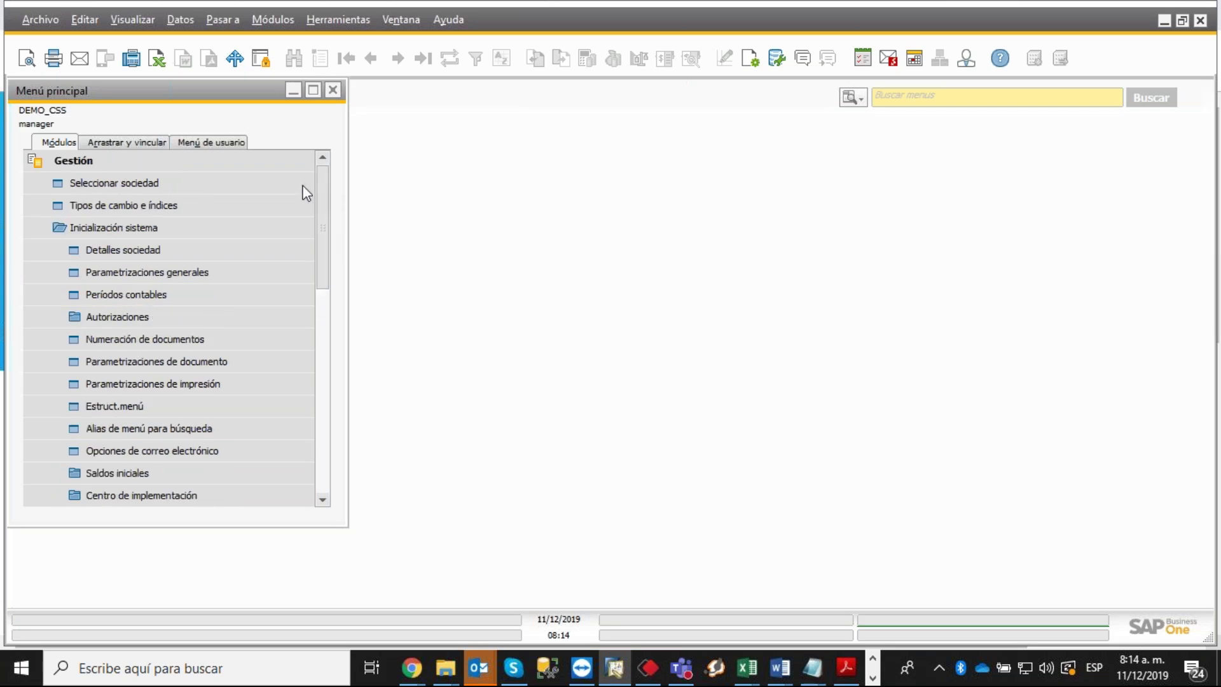
{"action": "left_click", "coordinate": [94, 164]}
{"action": "left_click", "coordinate": [79, 167]}
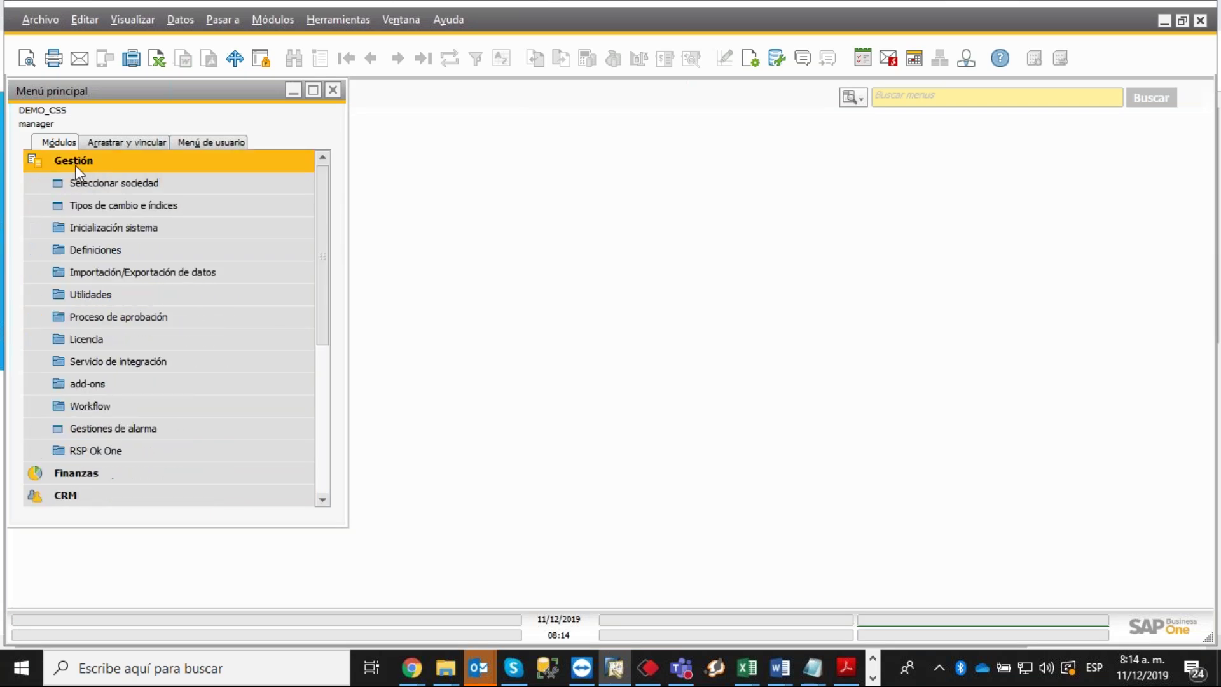
{"action": "left_click", "coordinate": [85, 229]}
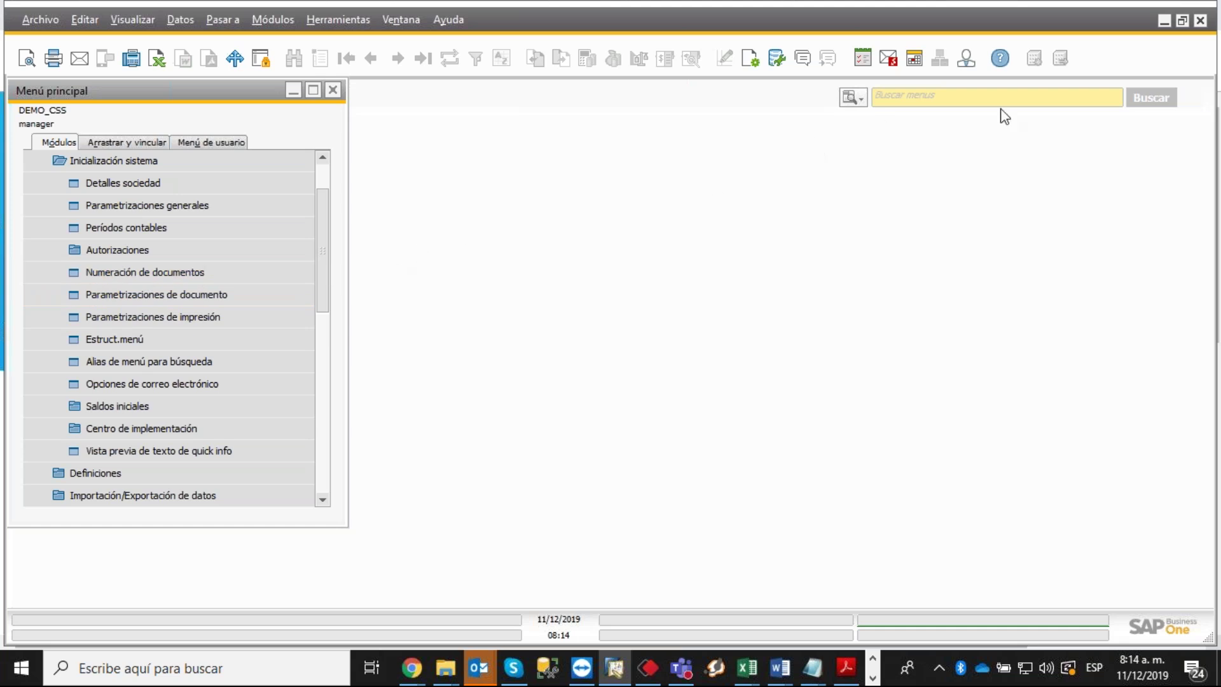
Find Numeración de documentos by searching the menus for "numer", and open the series definitions of Devolución de mercancías.
{"action": "left_click", "coordinate": [861, 102]}
{"action": "left_click", "coordinate": [864, 137]}
{"action": "type", "text": "numer"}
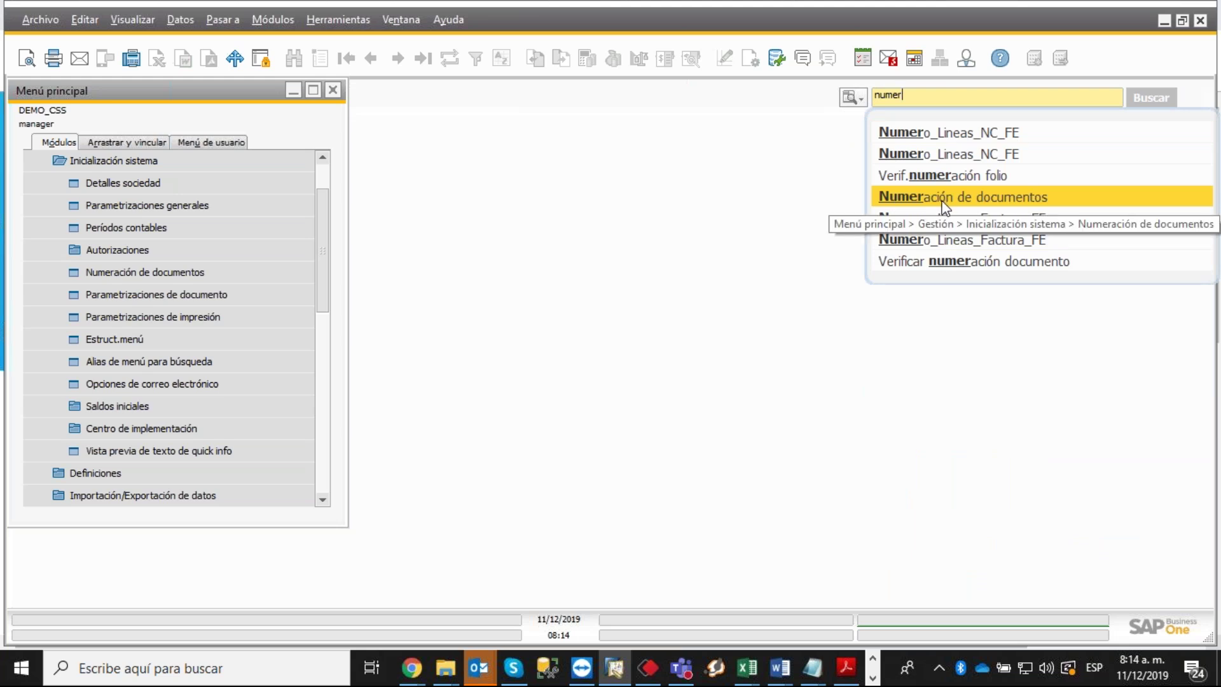
{"action": "left_click", "coordinate": [925, 189]}
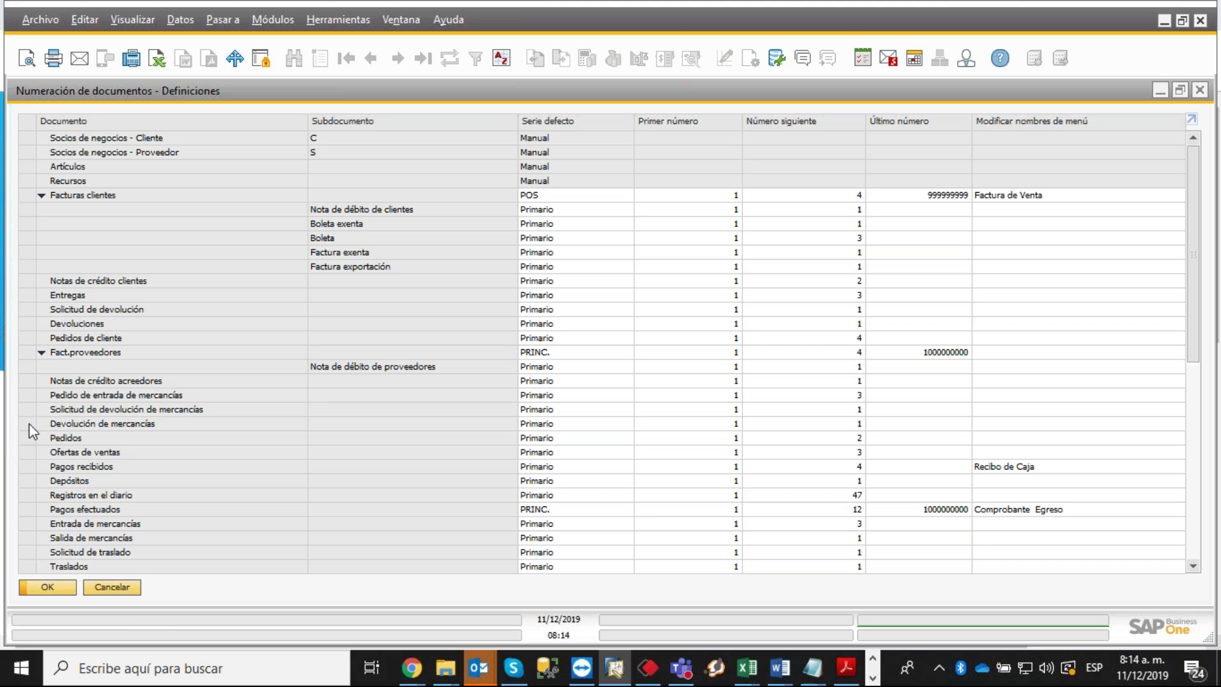
{"action": "double_click", "coordinate": [28, 424]}
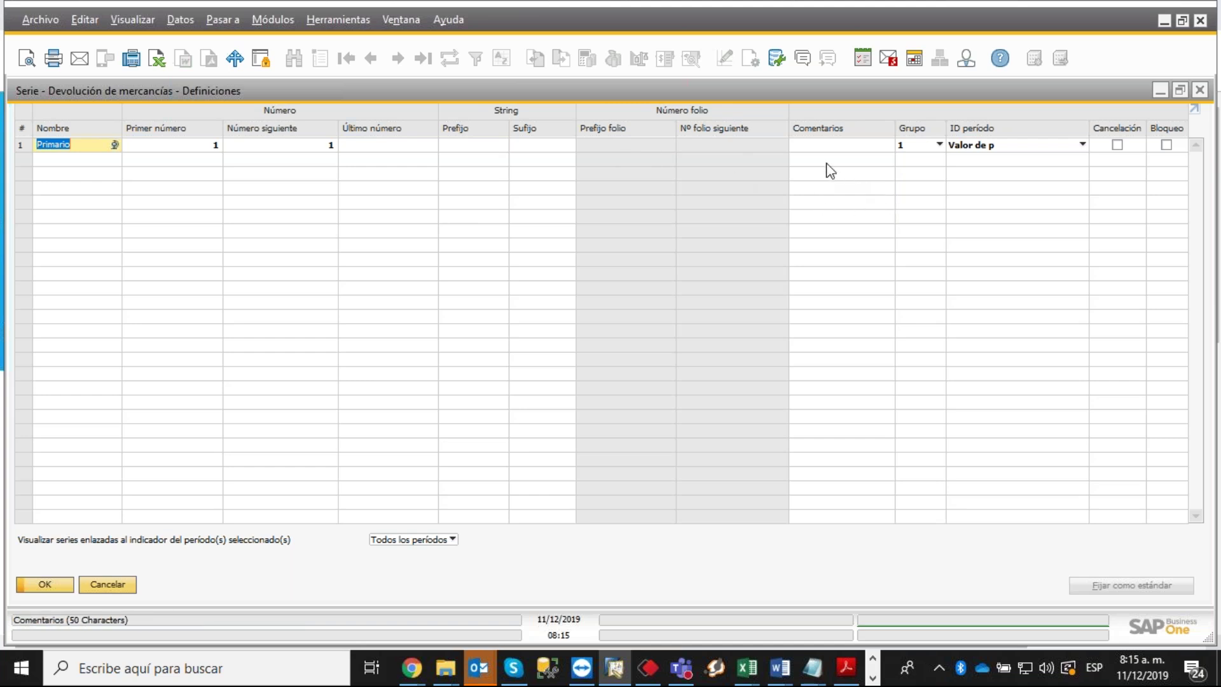
Examine the Comentarios field and the available ID período options of the Primario series.
{"action": "left_click", "coordinate": [806, 147]}
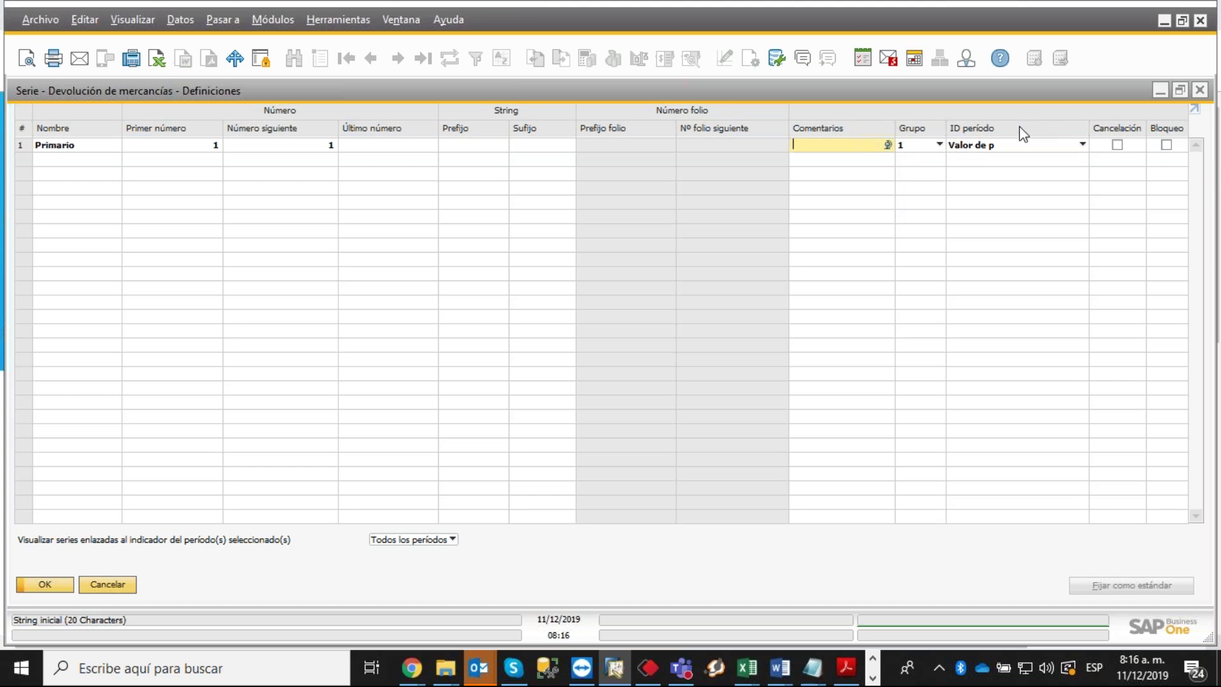
{"action": "left_click", "coordinate": [1016, 146]}
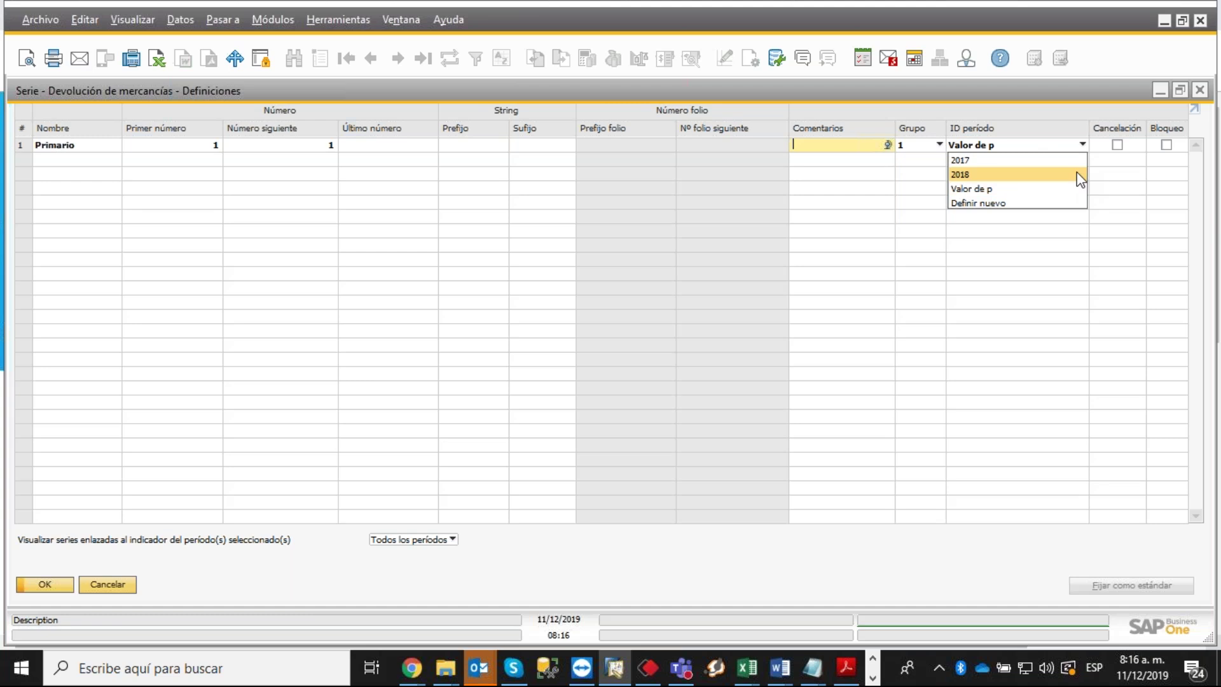
{"action": "left_click", "coordinate": [985, 111]}
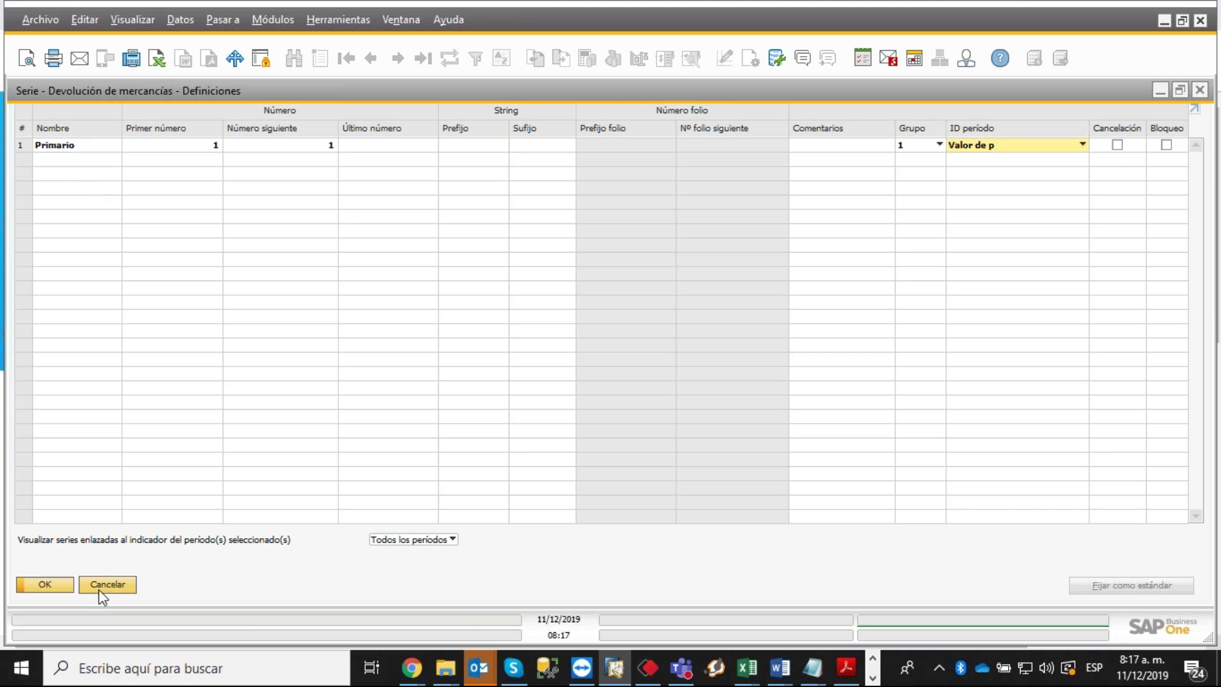
Set the Último número of the Primario series to 1000, and save the series and the document numbering.
{"action": "left_click", "coordinate": [356, 147]}
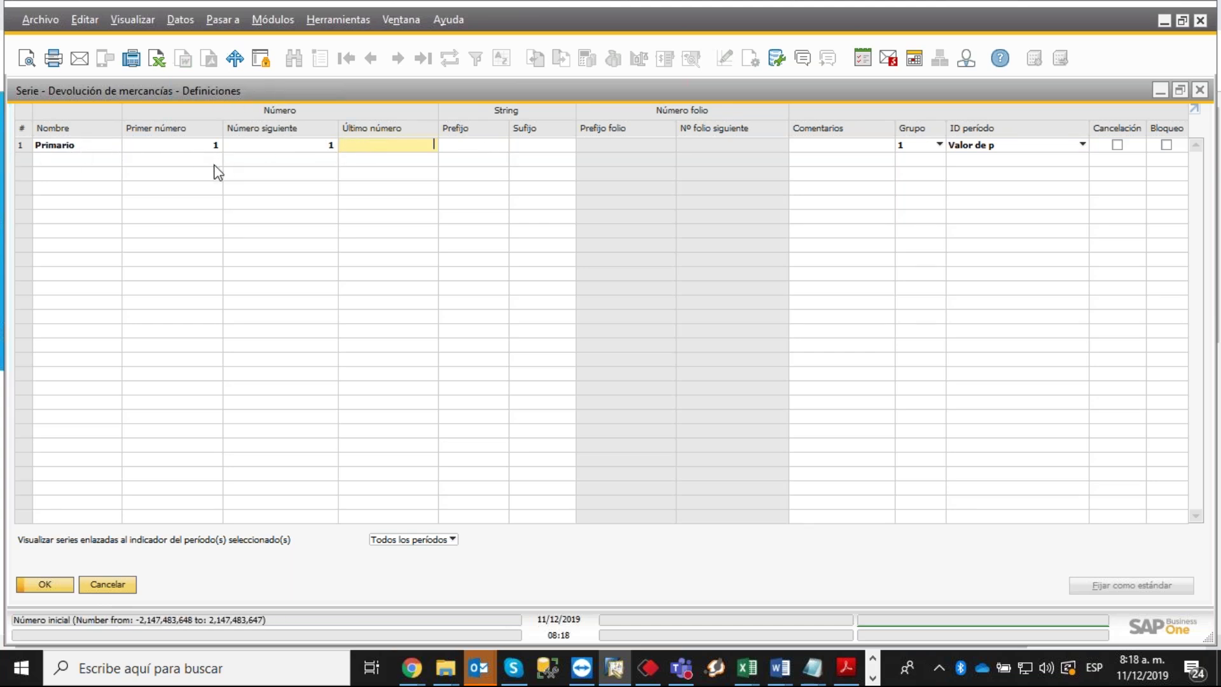
{"action": "type", "text": "1000"}
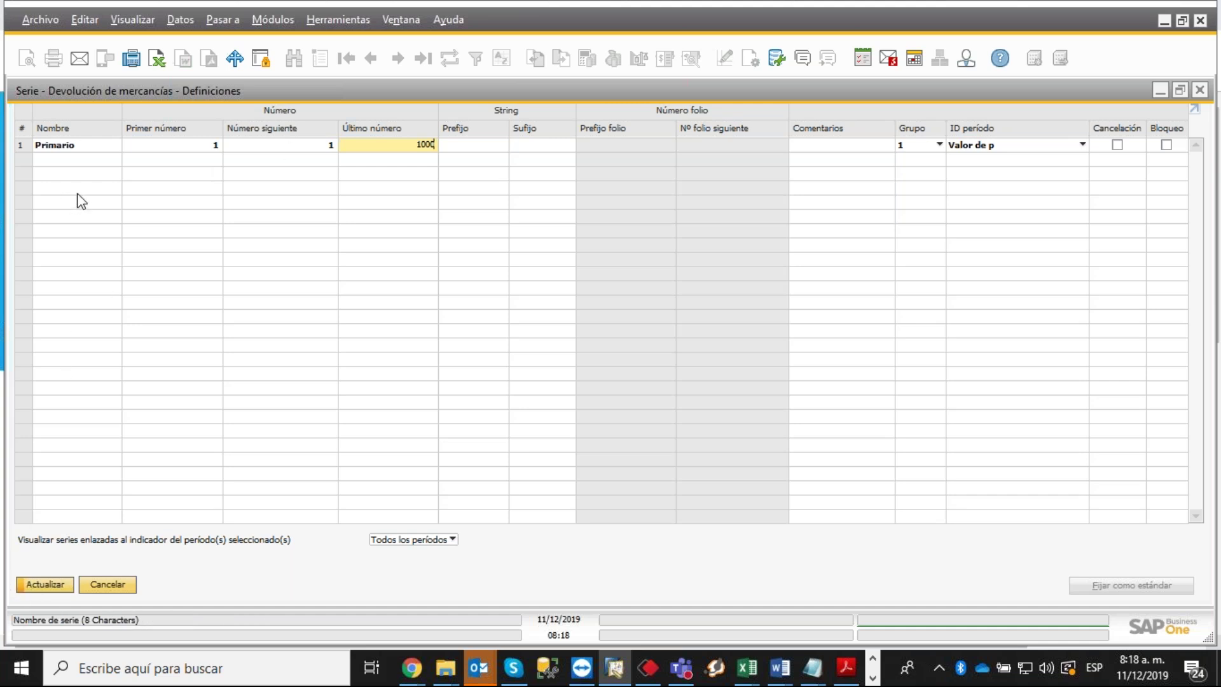
{"action": "left_click", "coordinate": [45, 583]}
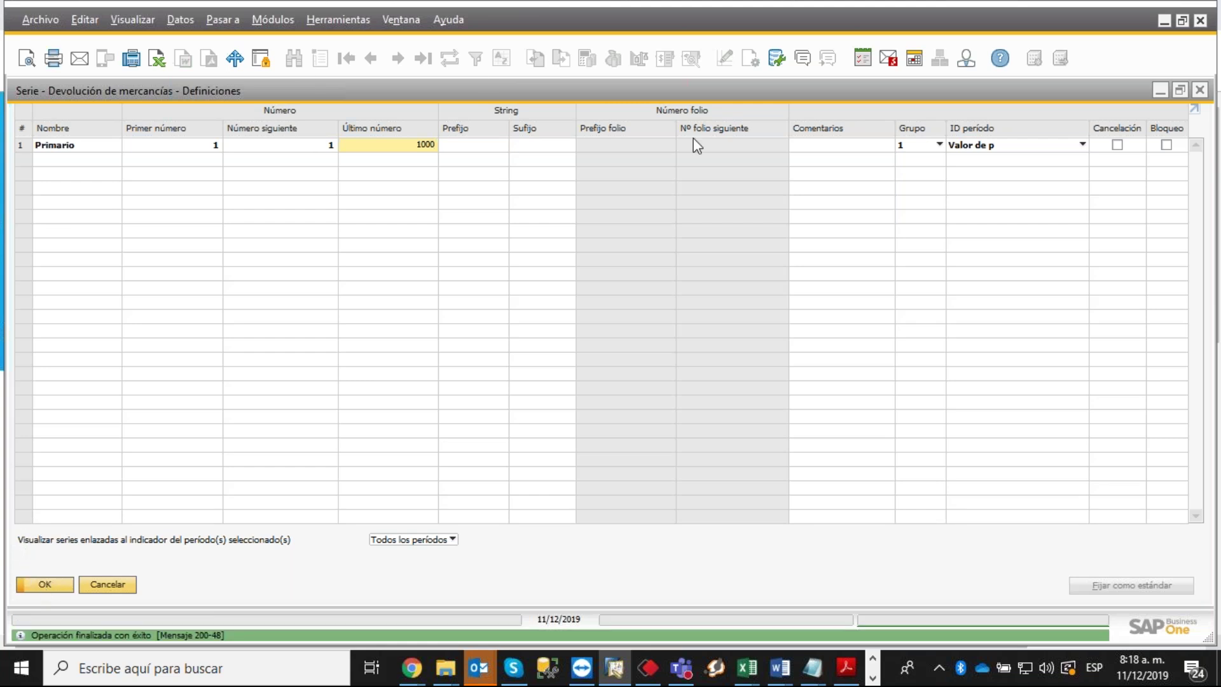
{"action": "left_click", "coordinate": [38, 584]}
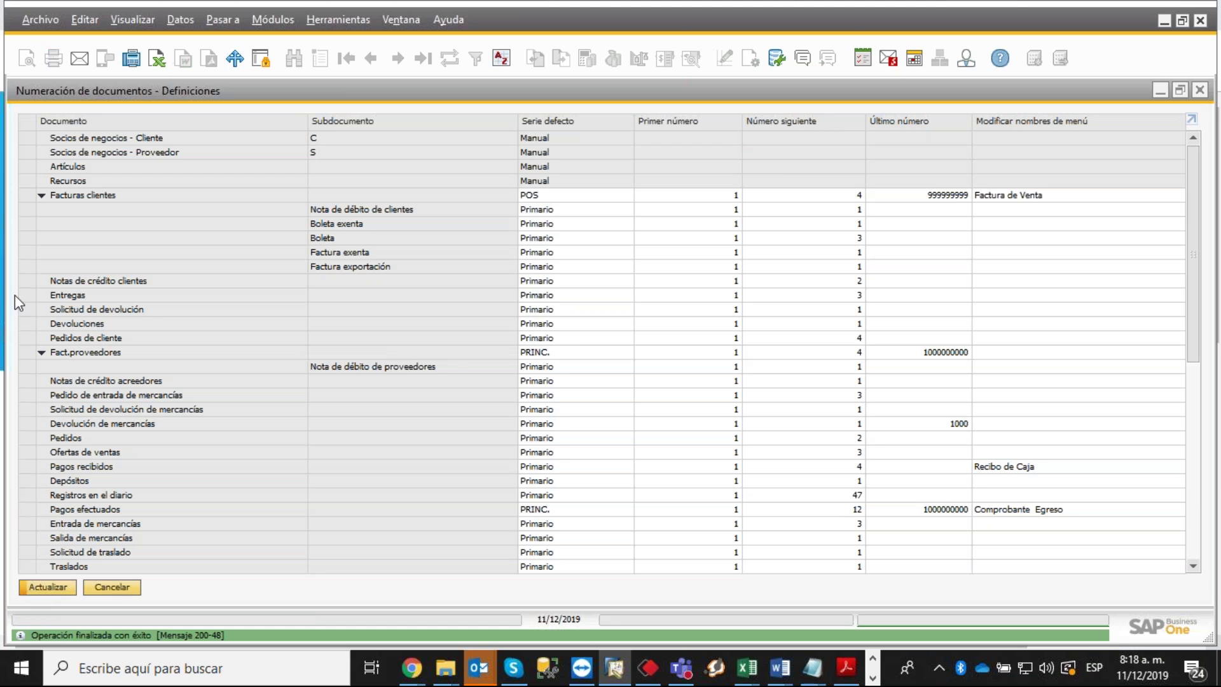
{"action": "left_click", "coordinate": [49, 588]}
{"action": "left_click", "coordinate": [47, 587]}
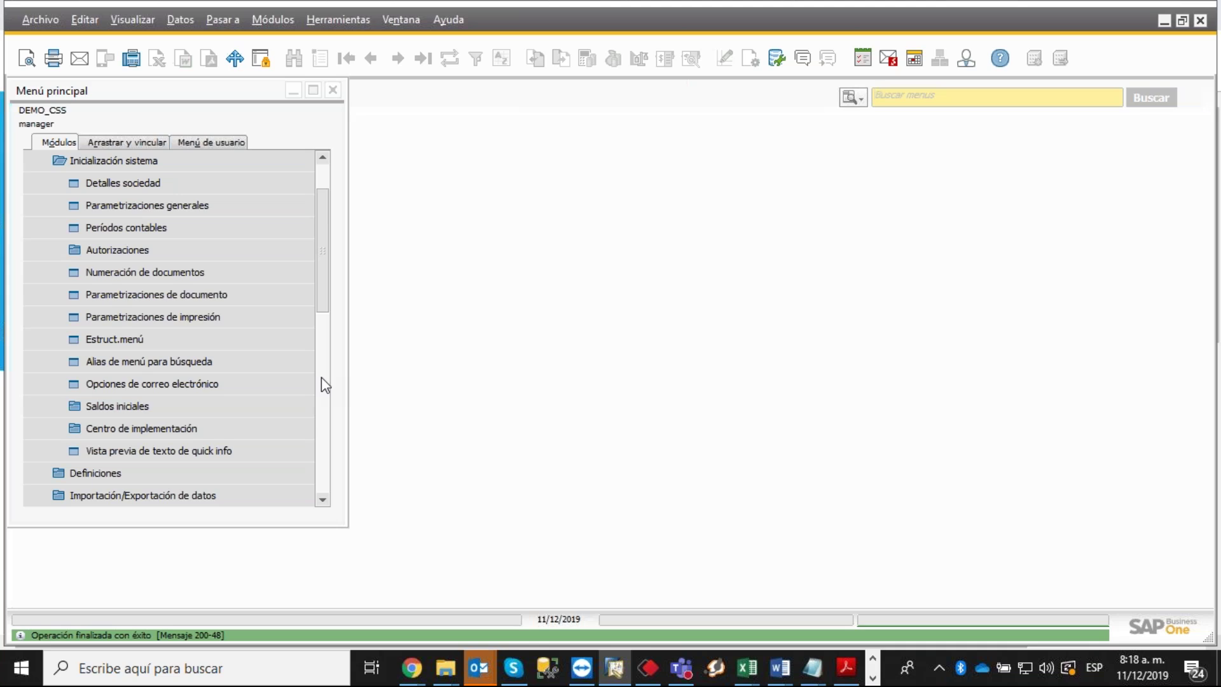
Open the document numbering series definitions of Devolución de mercancías and add a new line for a second series.
{"action": "left_click", "coordinate": [93, 273]}
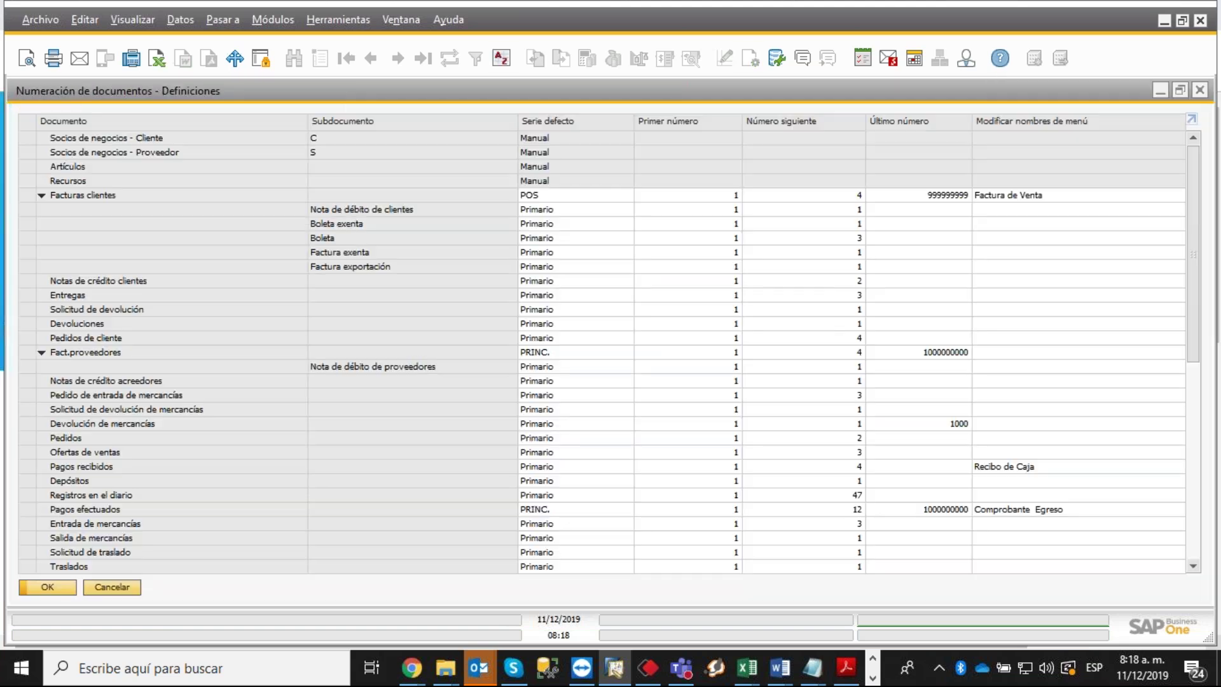
{"action": "double_click", "coordinate": [30, 425]}
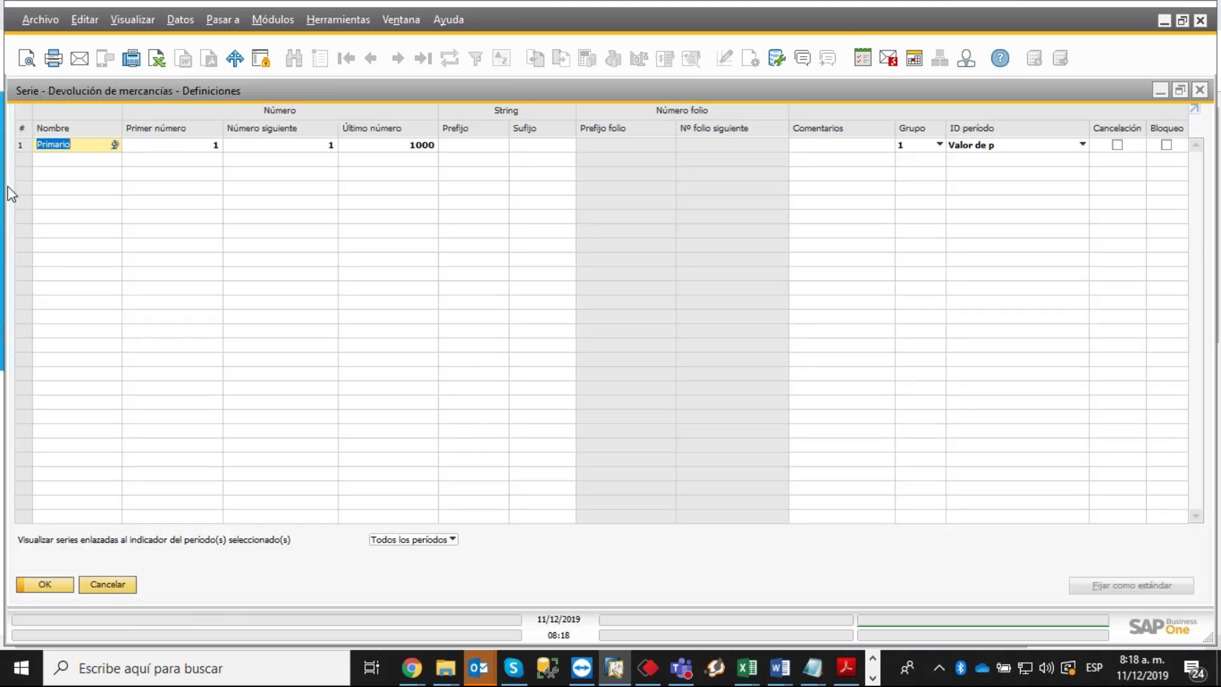
{"action": "right_click", "coordinate": [28, 147]}
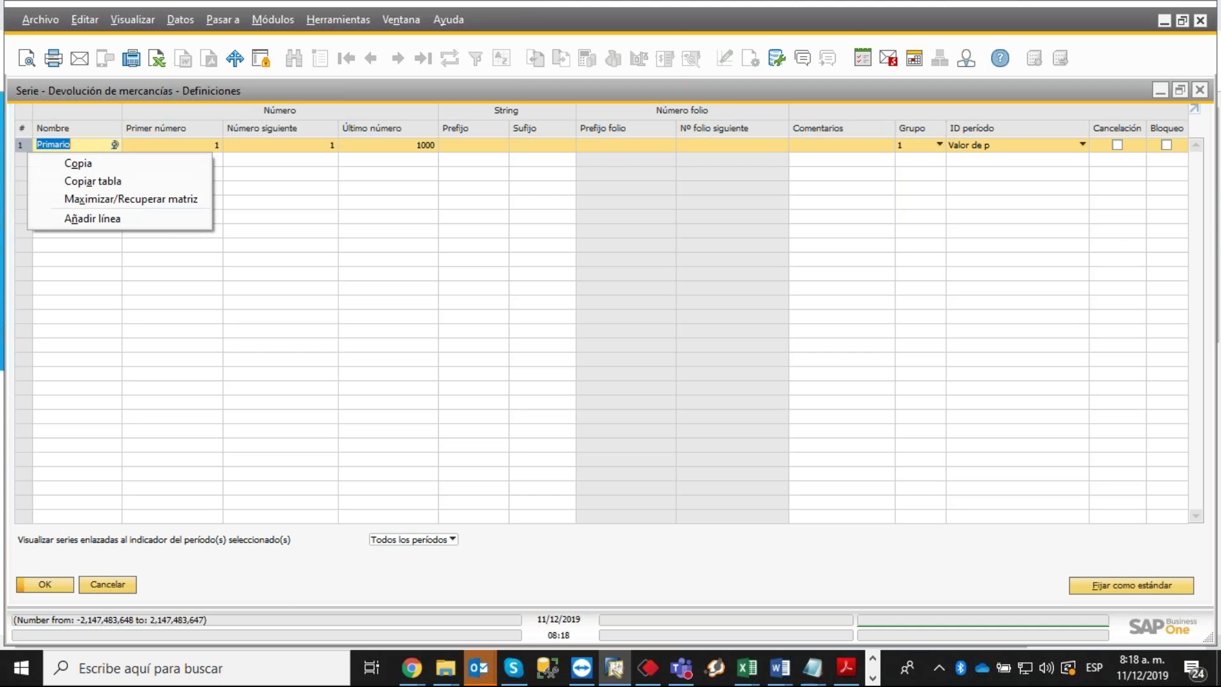
{"action": "left_click", "coordinate": [60, 221]}
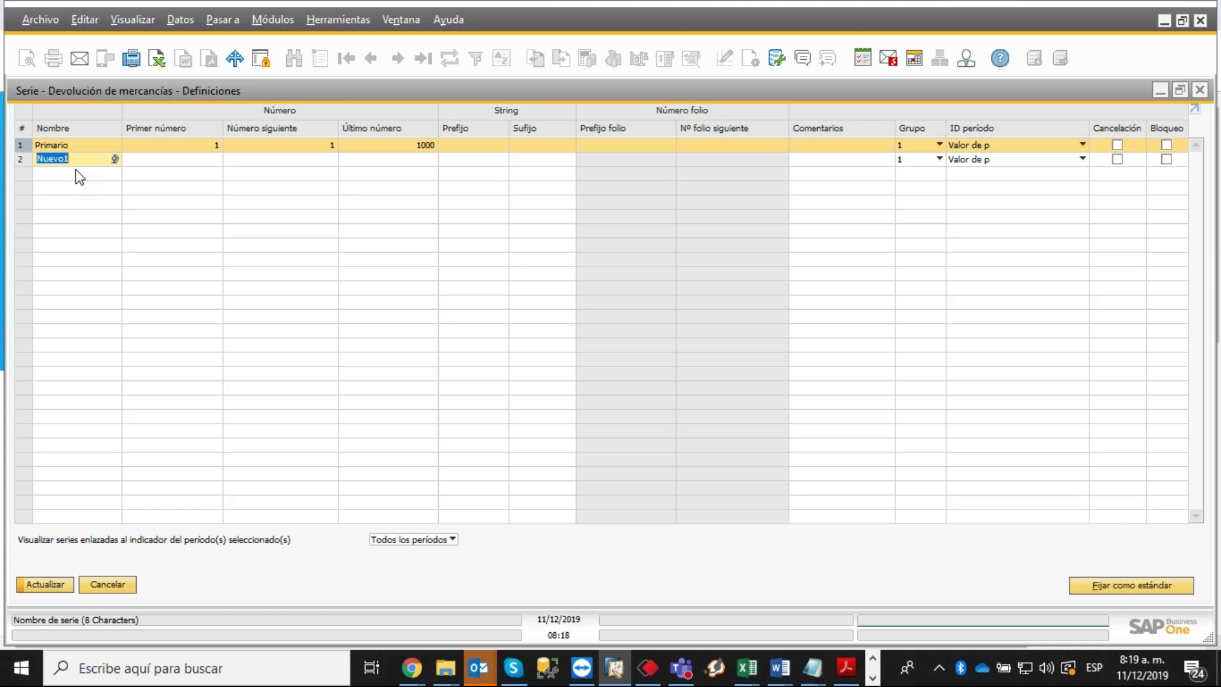
Name the new series DEVOL.
{"action": "type", "text": "dev01"}
{"action": "key", "text": "BackSpace"}
{"action": "key", "text": "BackSpace"}
{"action": "key", "text": "BackSpace"}
{"action": "key", "text": "BackSpace"}
{"action": "key", "text": "BackSpace"}
{"action": "type", "text": "DEV0"}
{"action": "type", "text": "OL"}
Try to save the DEVOL series with Primer número 500 and Último número 900.
{"action": "left_click", "coordinate": [184, 167]}
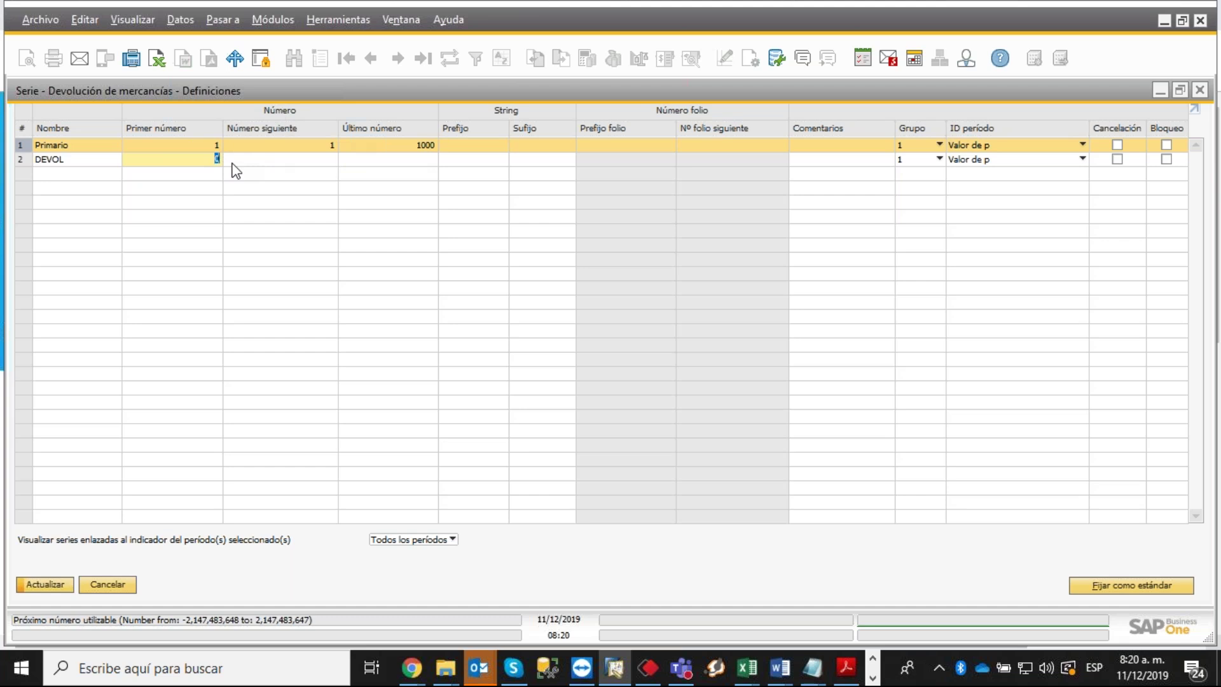
{"action": "type", "text": "500"}
{"action": "key", "text": "Tab"}
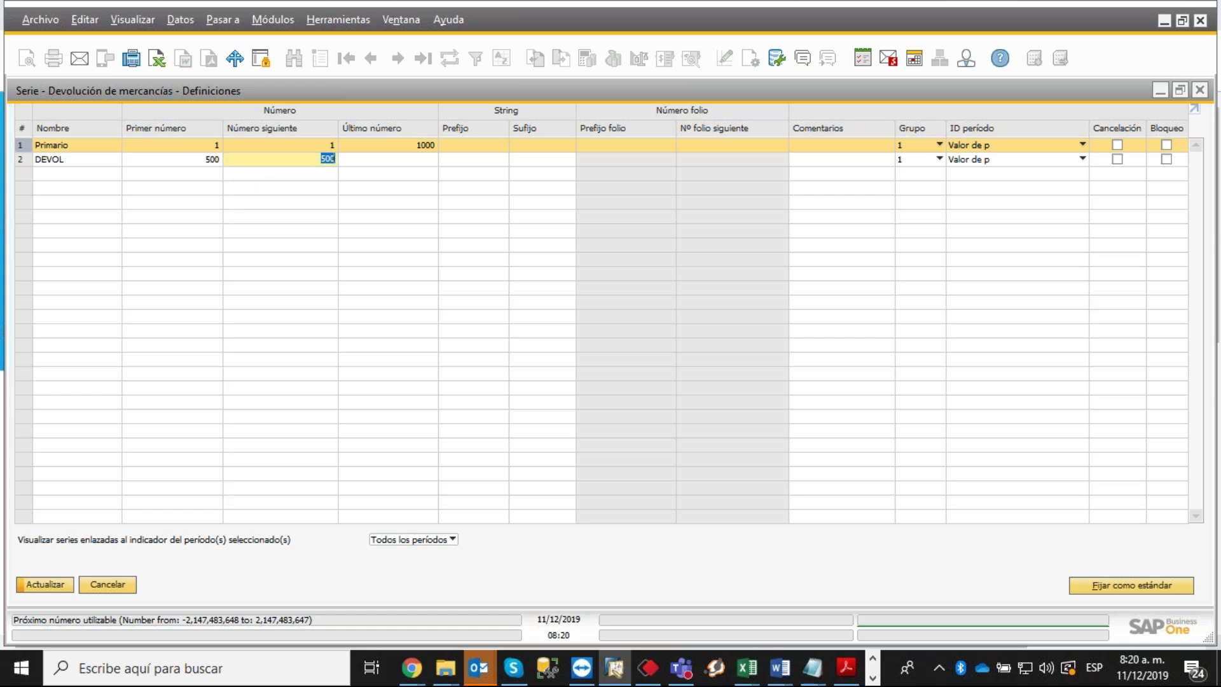
{"action": "key", "text": "Tab"}
{"action": "type", "text": "900"}
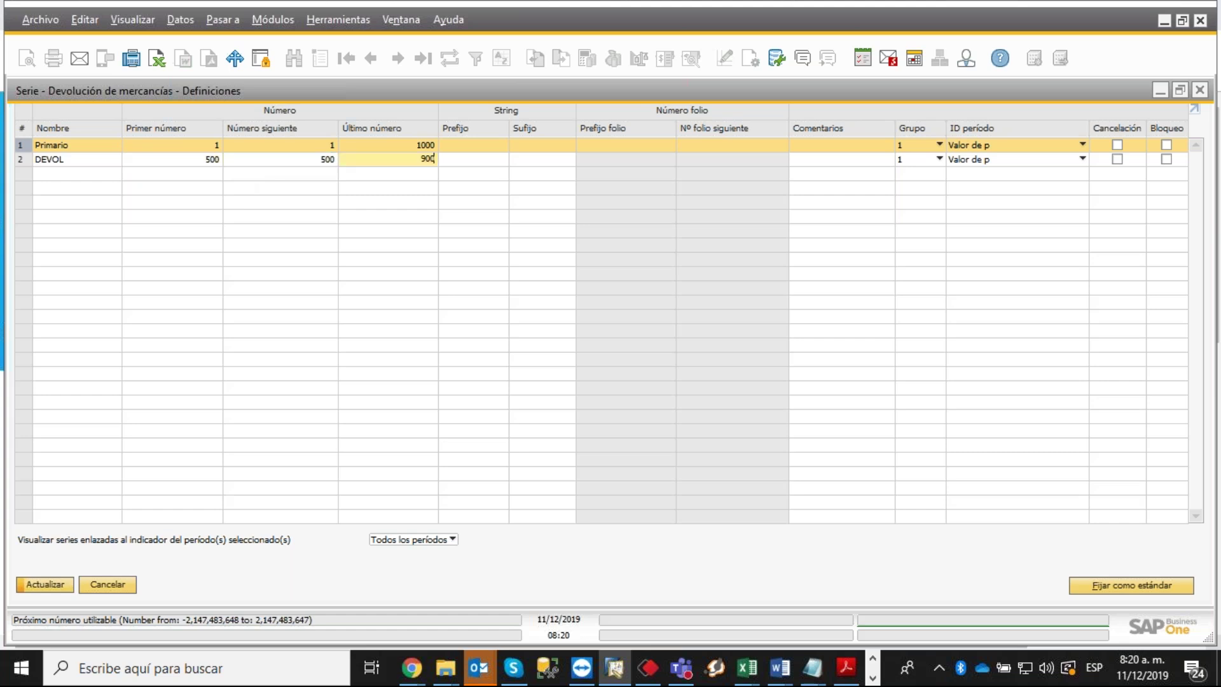
{"action": "key", "text": "Tab"}
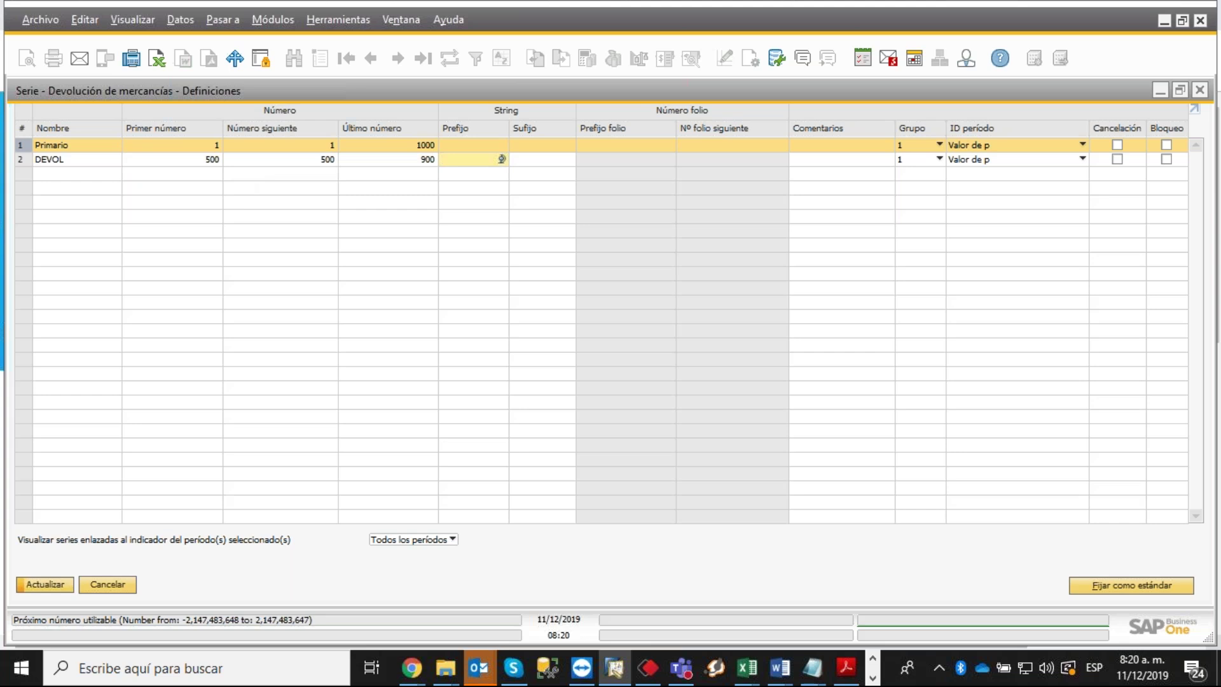
{"action": "left_click", "coordinate": [34, 590]}
Set the DEVOL series to run from Primer número 1001 to Último número 1500.
{"action": "left_click", "coordinate": [212, 159]}
{"action": "type", "text": "1001"}
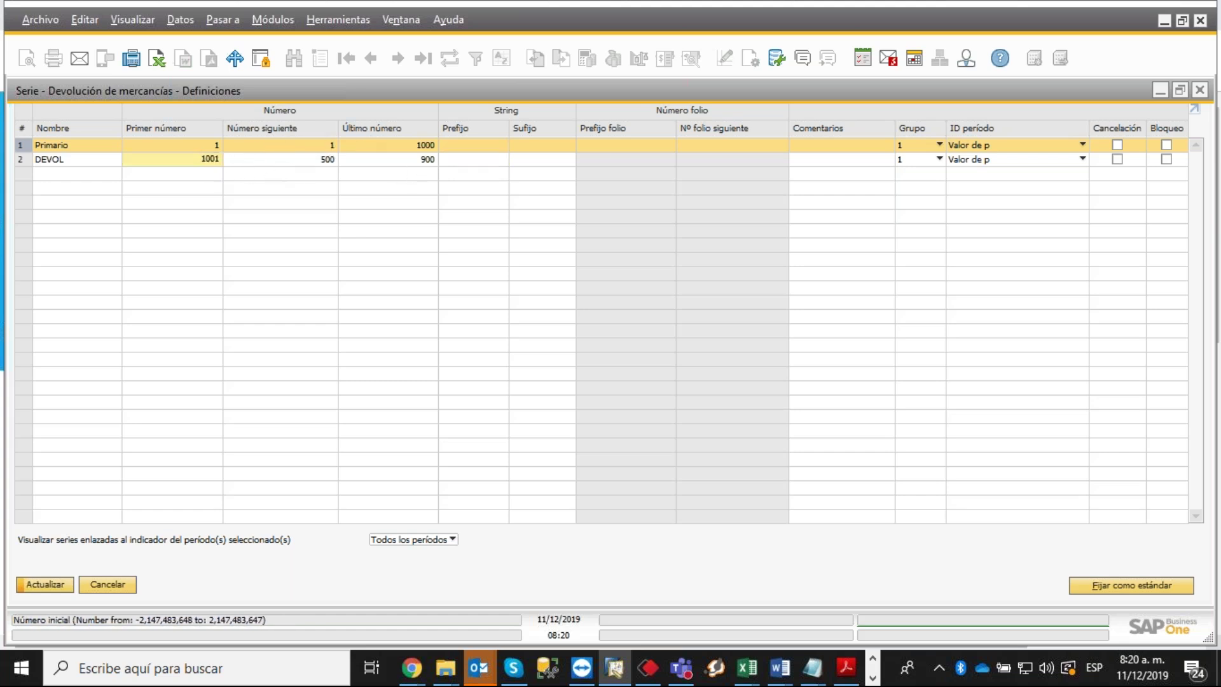
{"action": "key", "text": "Tab"}
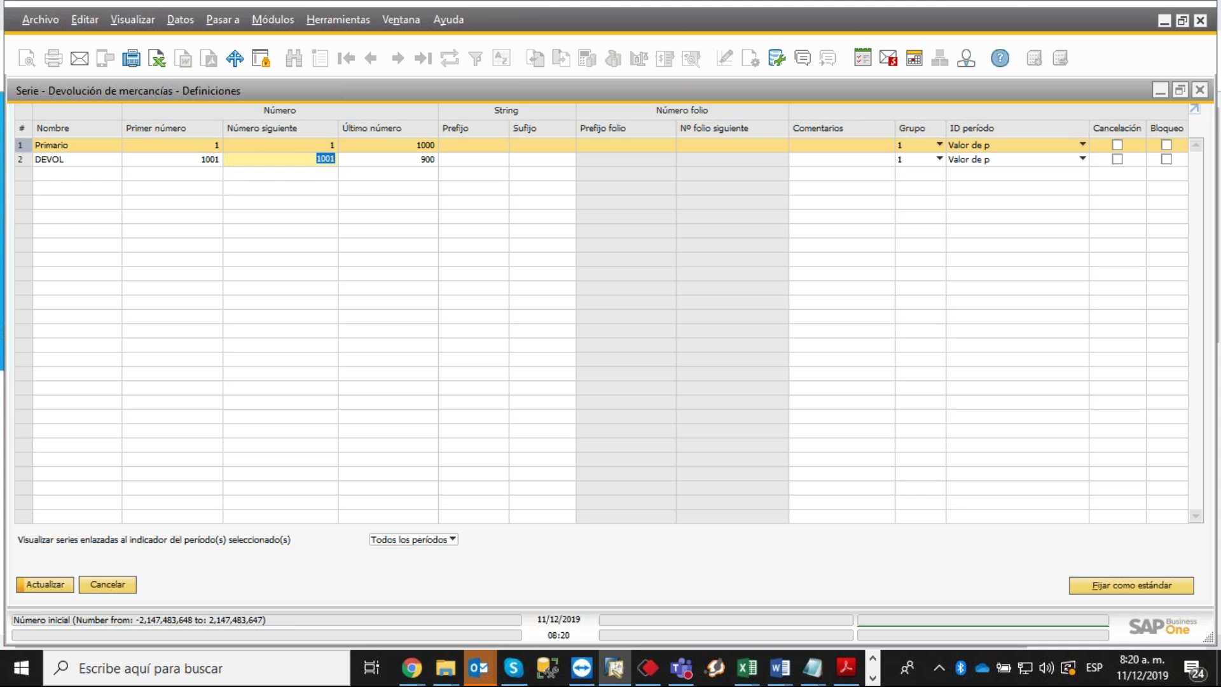
{"action": "key", "text": "Tab"}
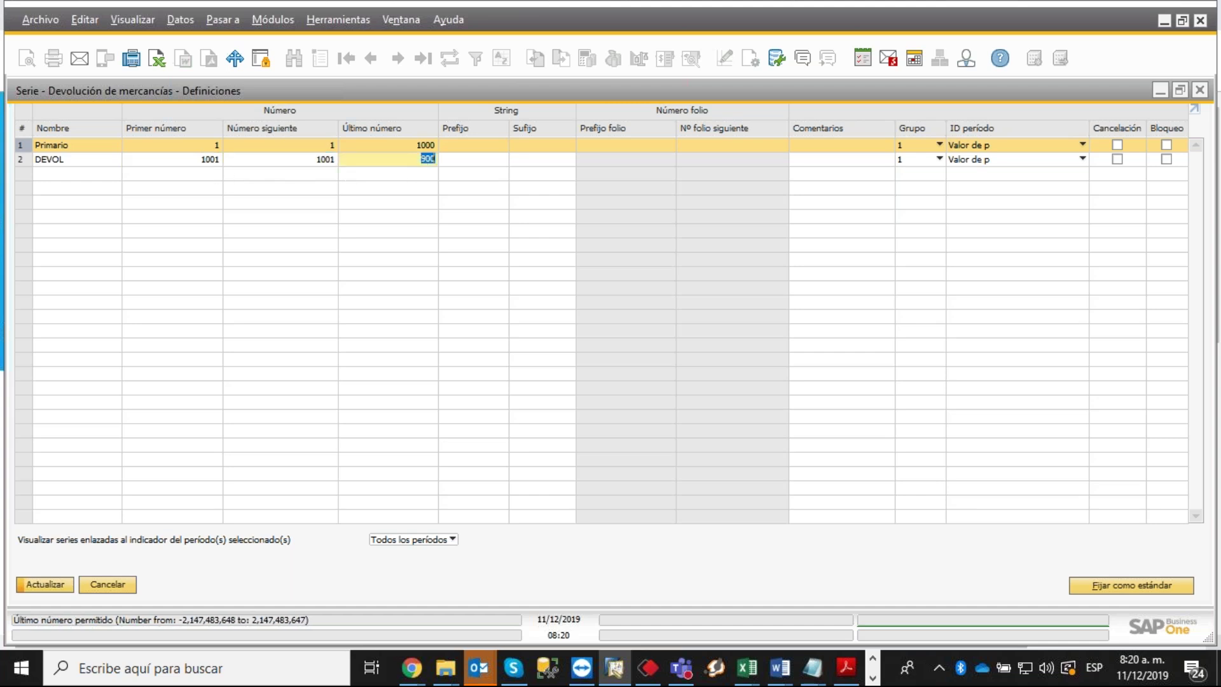
{"action": "type", "text": "1500"}
Give the DEVOL series the prefix DEVCALI and the comment DEVOLUCIONES CALI.
{"action": "left_click", "coordinate": [498, 161]}
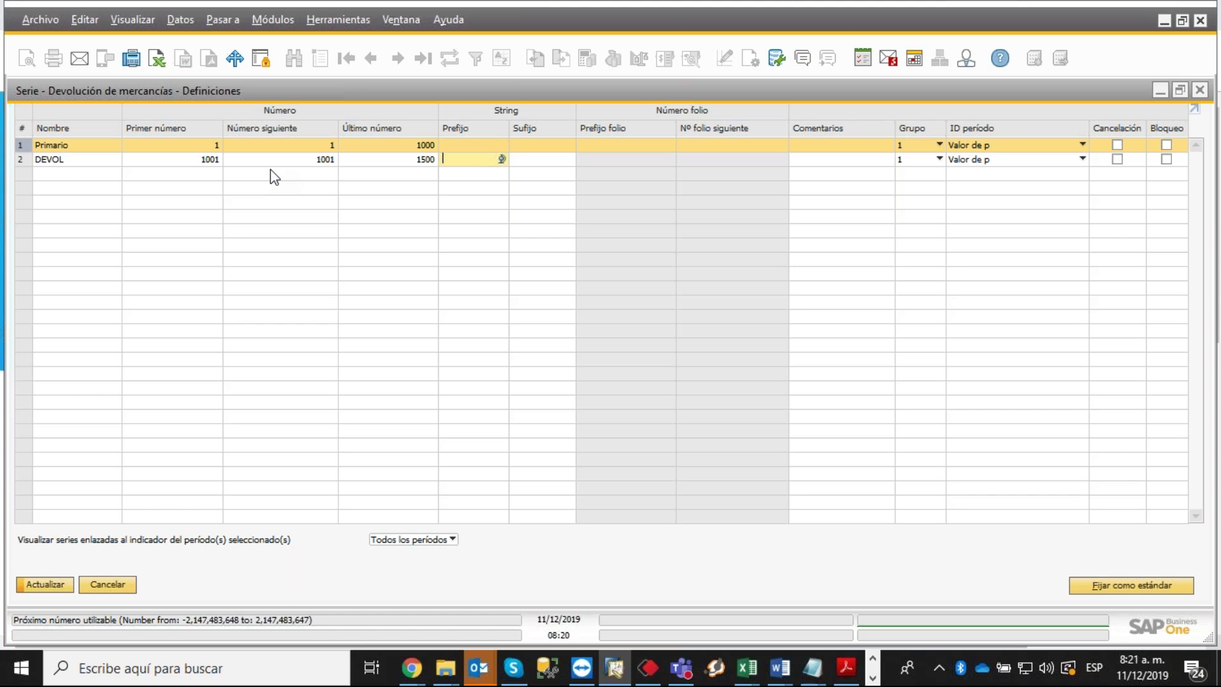
{"action": "type", "text": "DEVCALI"}
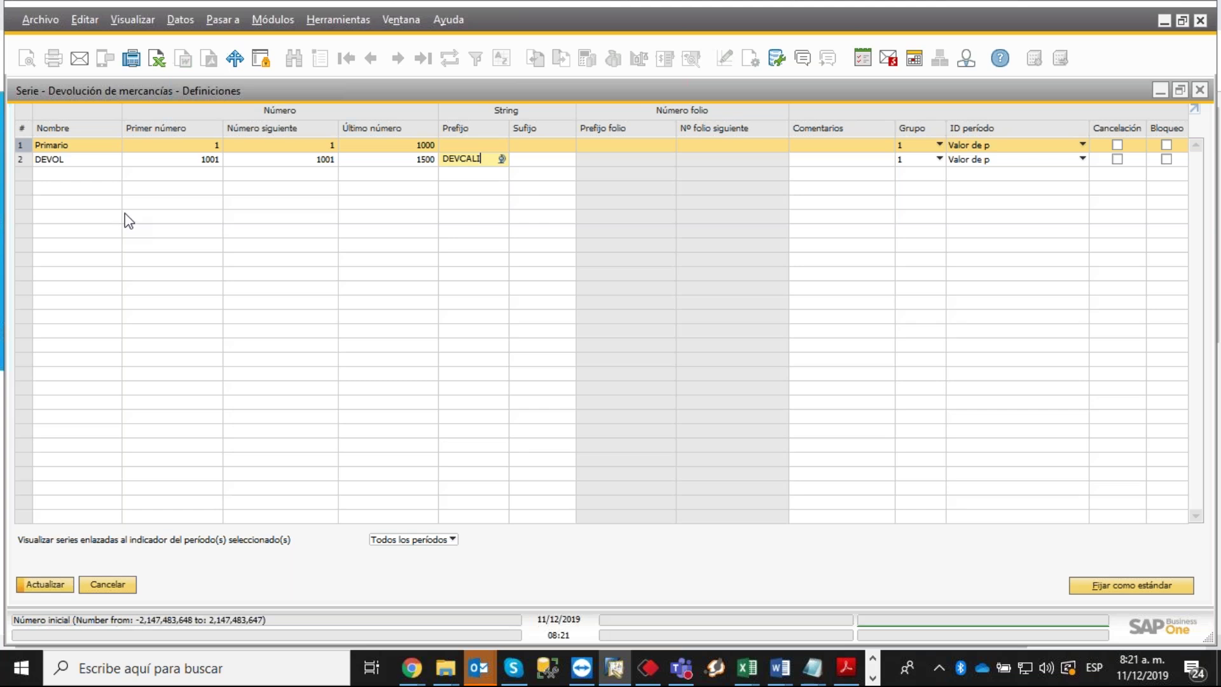
{"action": "left_click", "coordinate": [793, 159]}
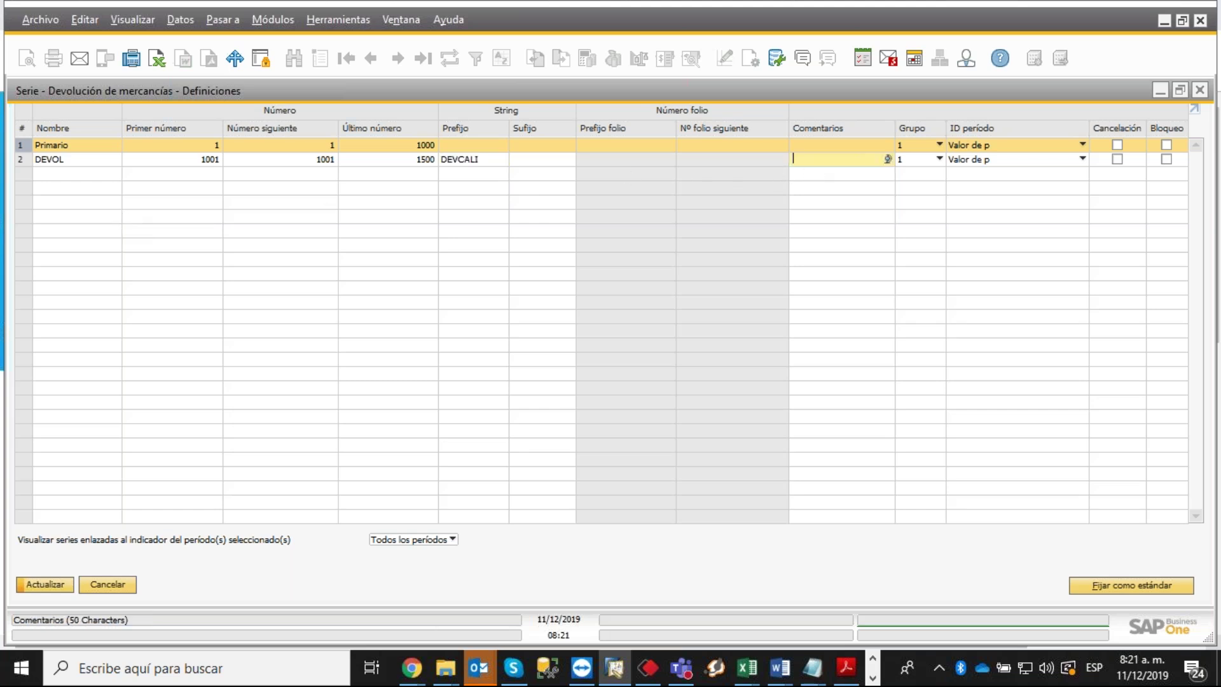
{"action": "type", "text": "DEVOLUCIONES CALI"}
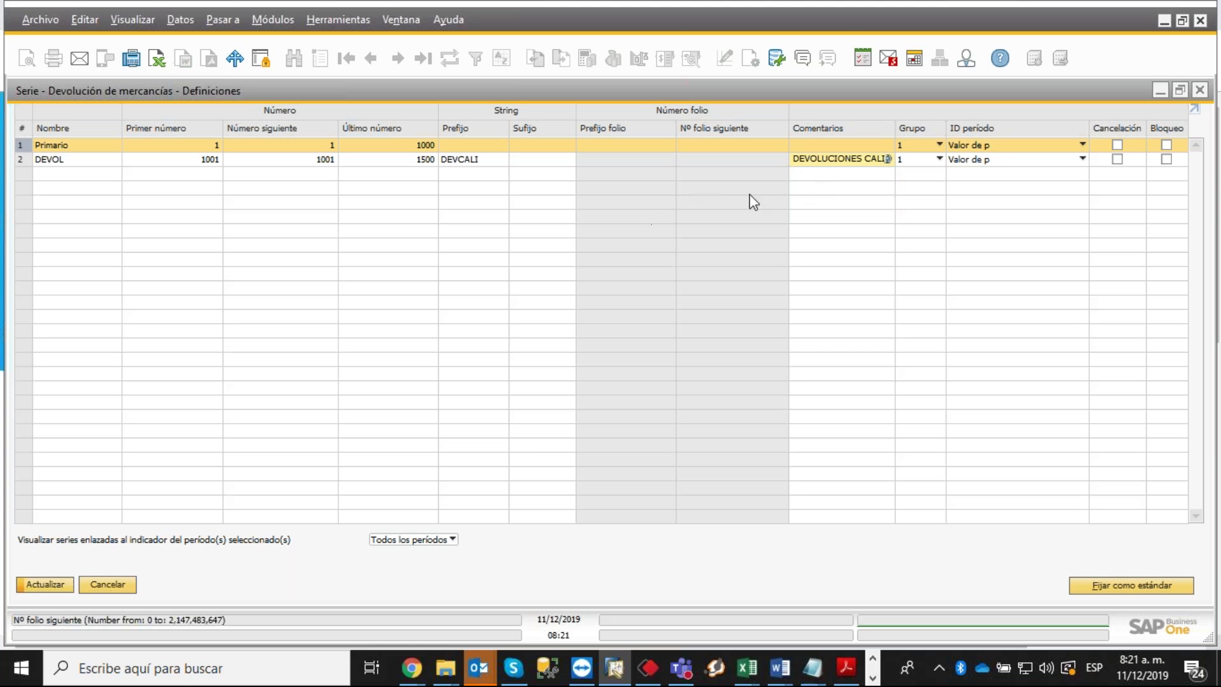
Save the new DEVOL series and update the document numbering.
{"action": "left_click", "coordinate": [29, 583]}
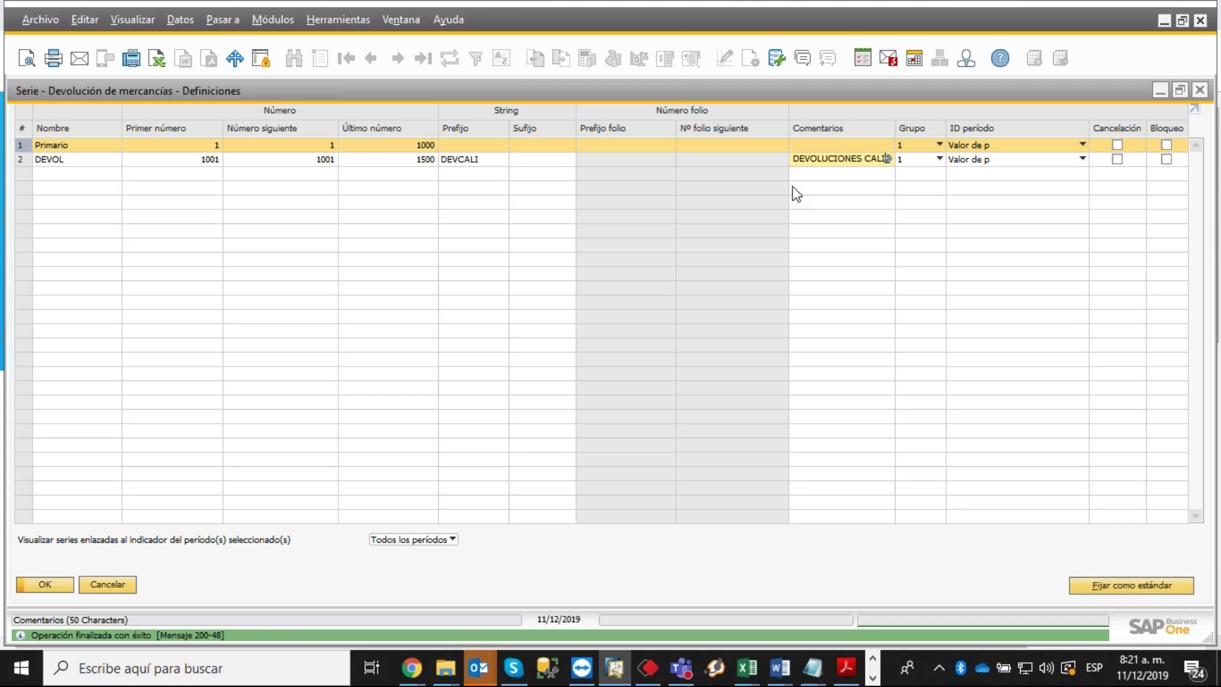
{"action": "left_click", "coordinate": [44, 583]}
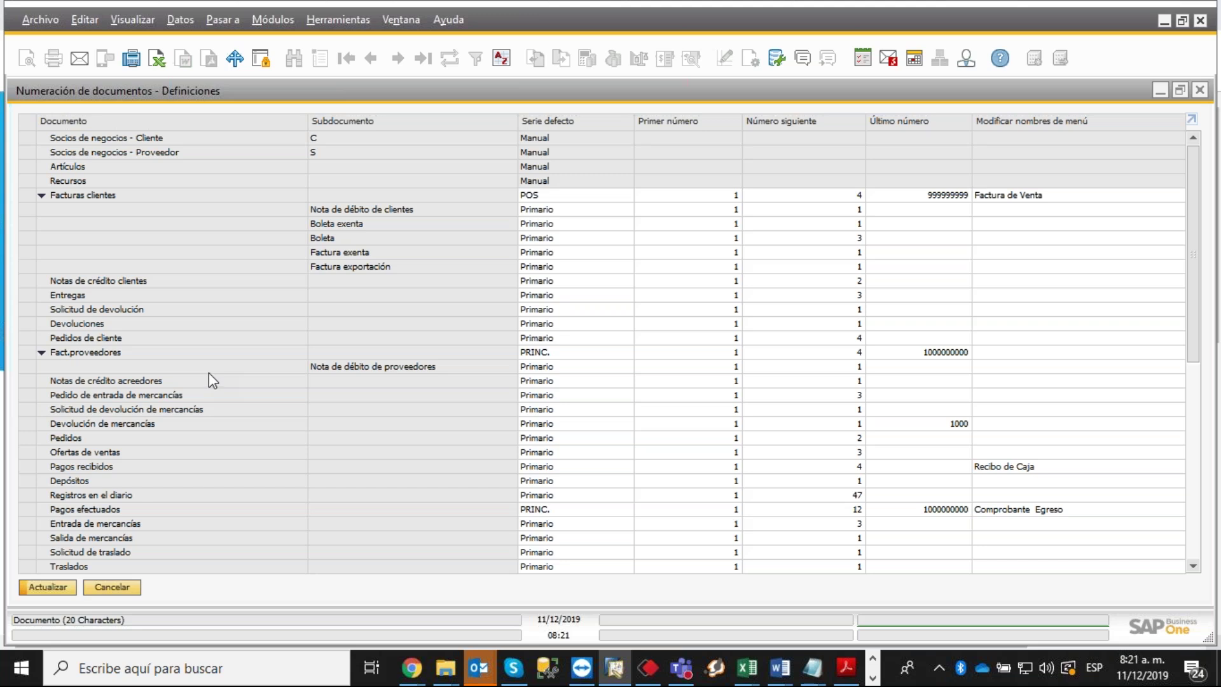
{"action": "left_click", "coordinate": [44, 585]}
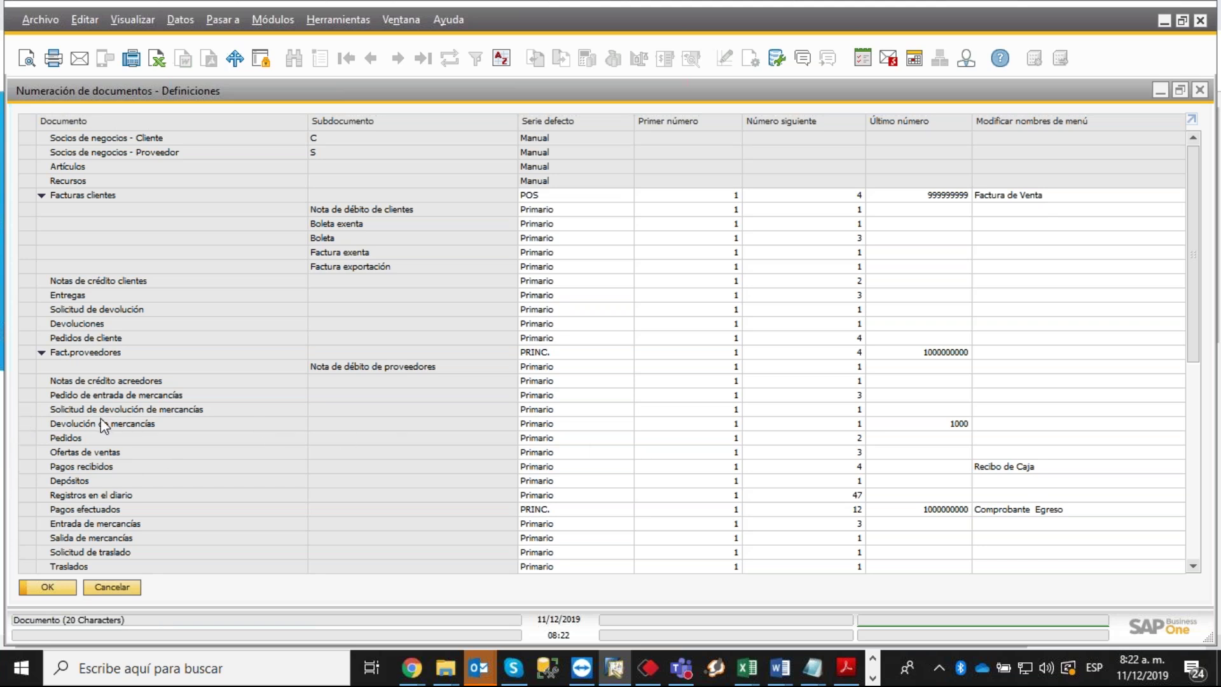
Open the series definitions of Devolución de mercancías and bring up the default-series options for the DEVOL series.
{"action": "double_click", "coordinate": [28, 427]}
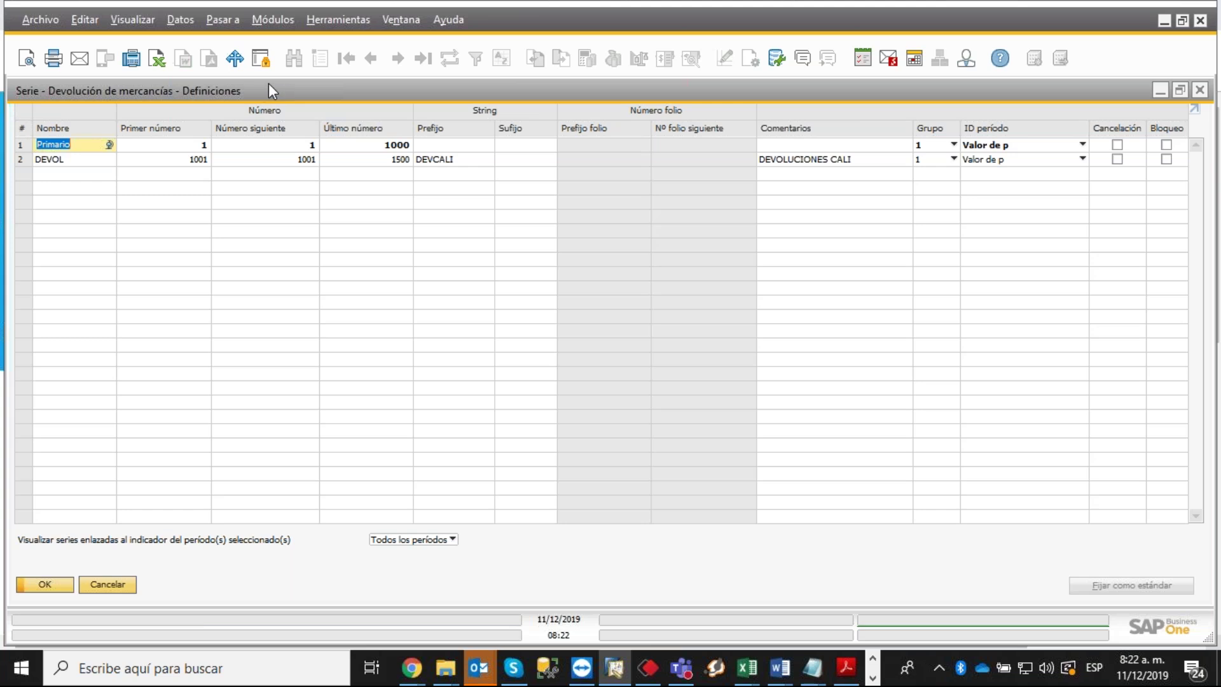
{"action": "left_click", "coordinate": [21, 159]}
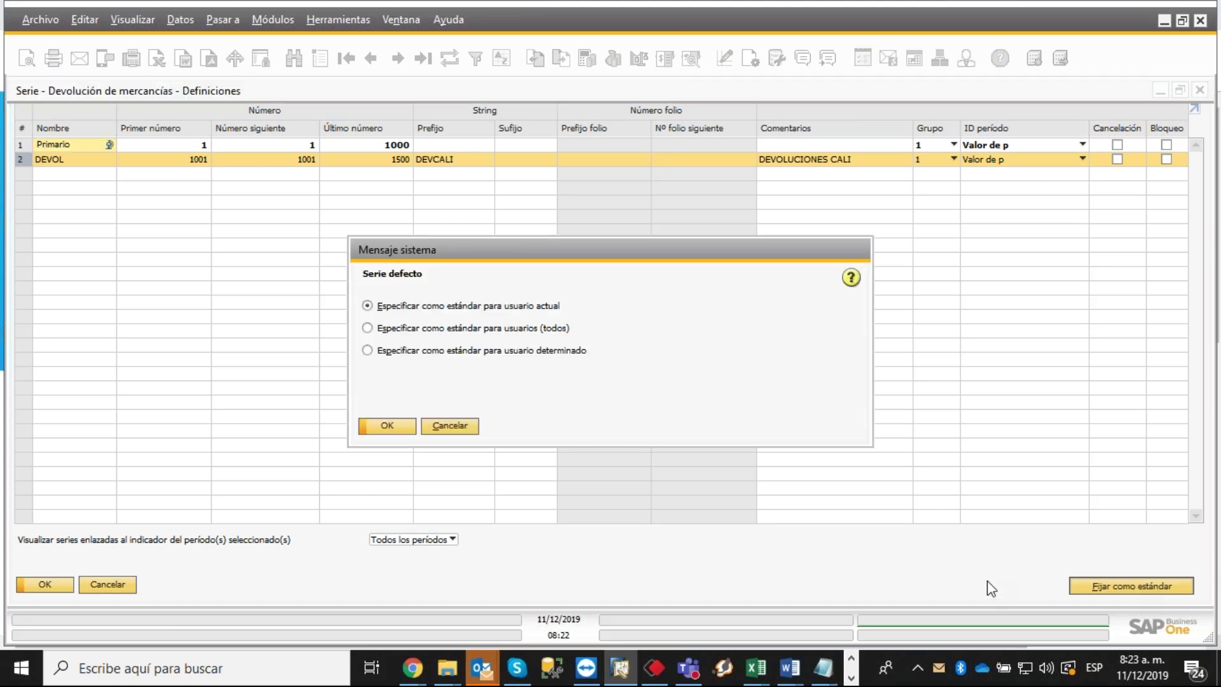
{"action": "left_click", "coordinate": [1197, 511]}
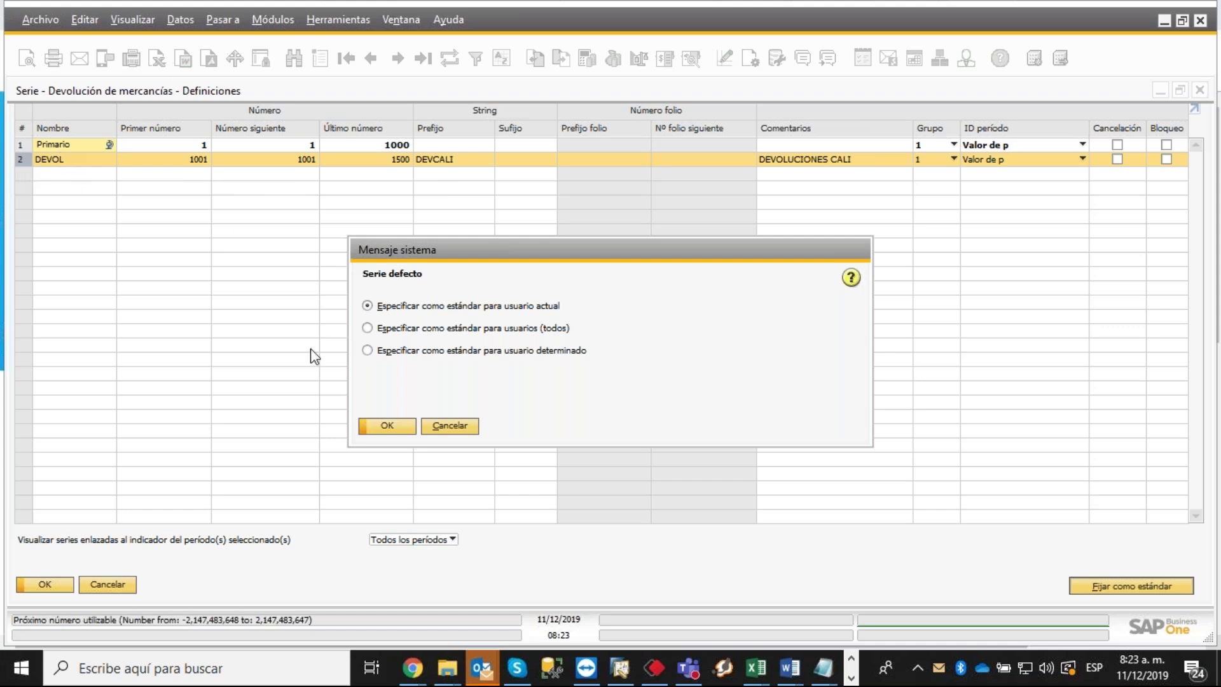
Examine the list of users for whom the DEVOL series can be made the default, and leave it without selecting any.
{"action": "left_click", "coordinate": [367, 351]}
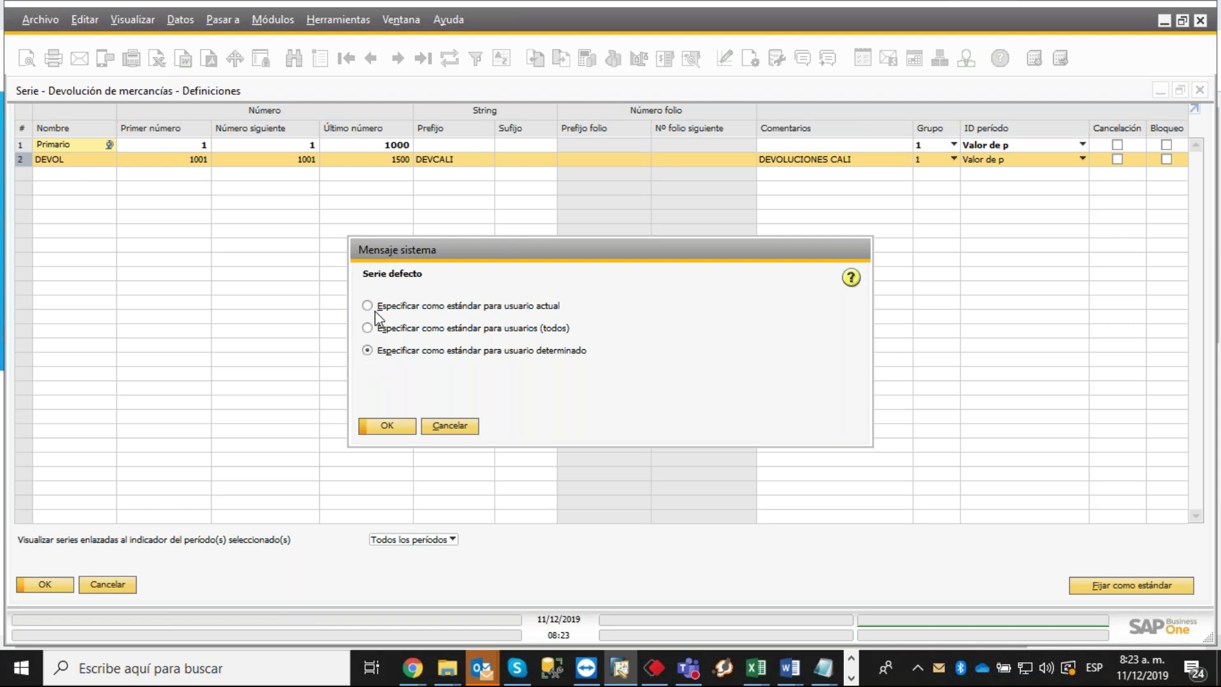
{"action": "left_click", "coordinate": [398, 425]}
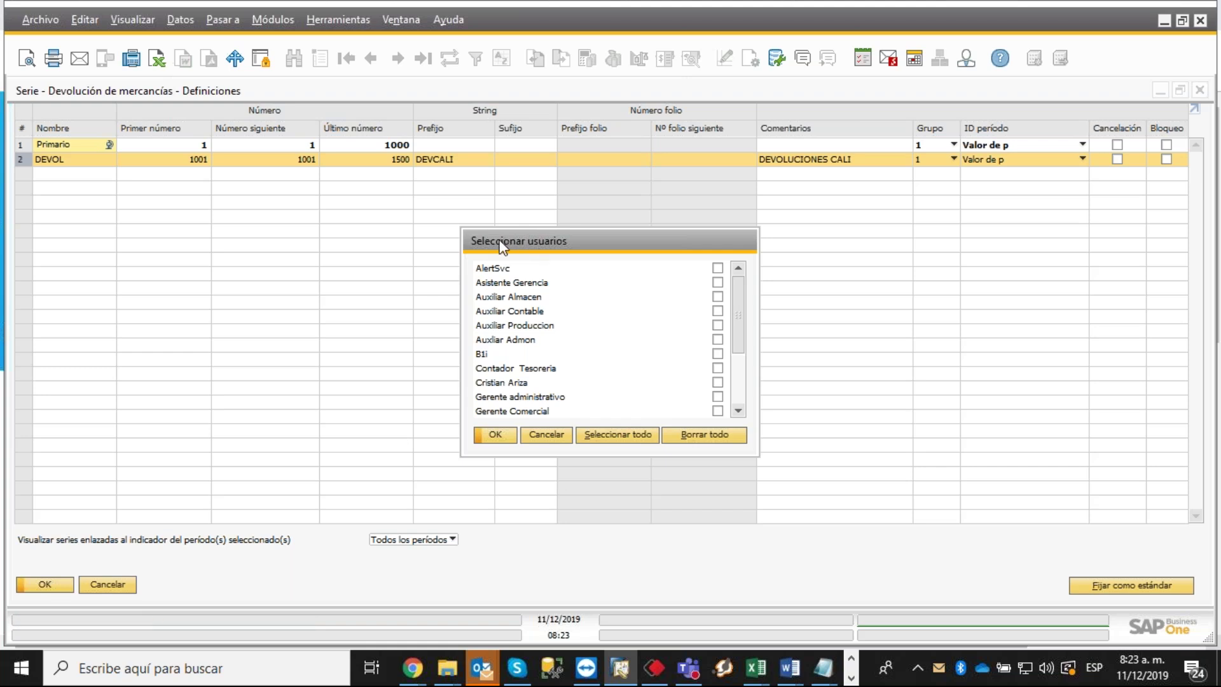
{"action": "left_click_drag", "start_coordinate": [743, 313], "coordinate": [744, 379]}
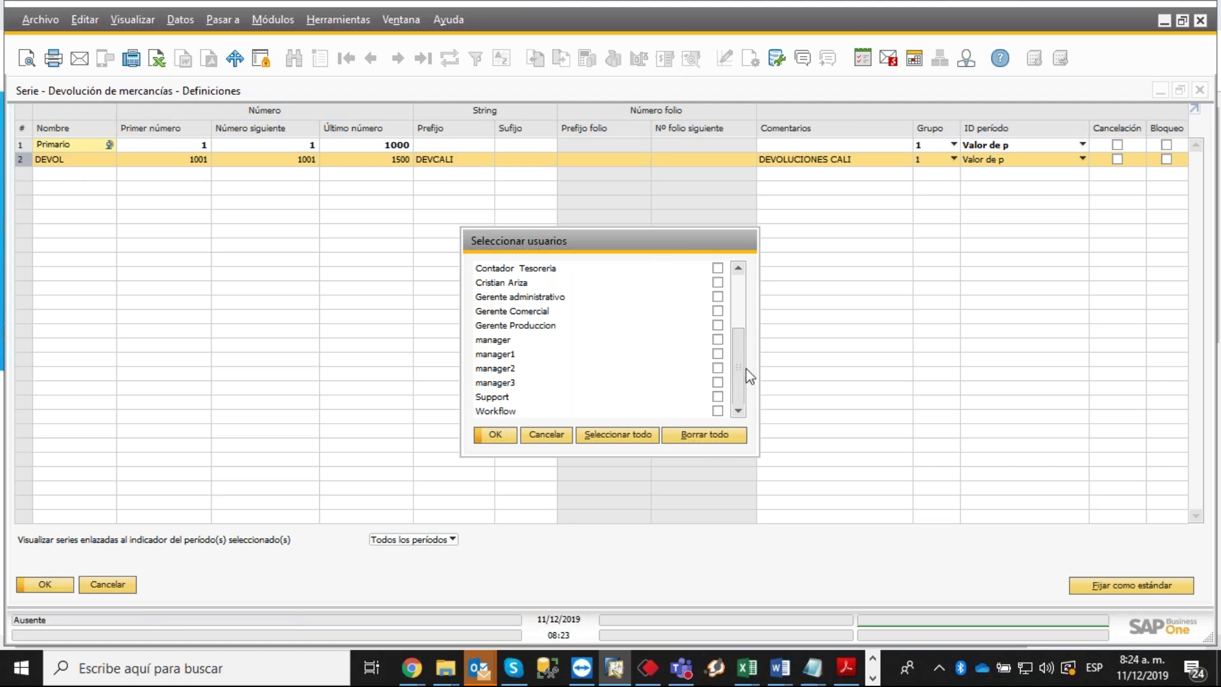
{"action": "left_click_drag", "start_coordinate": [742, 367], "coordinate": [753, 296]}
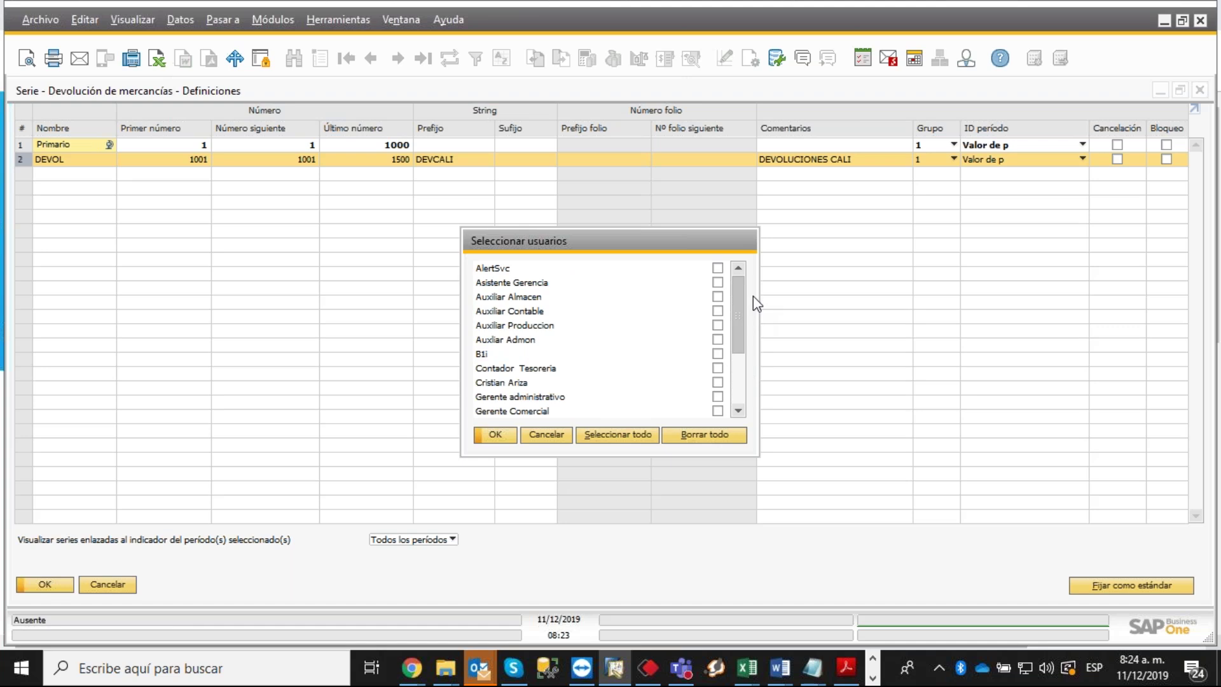
{"action": "left_click", "coordinate": [547, 433]}
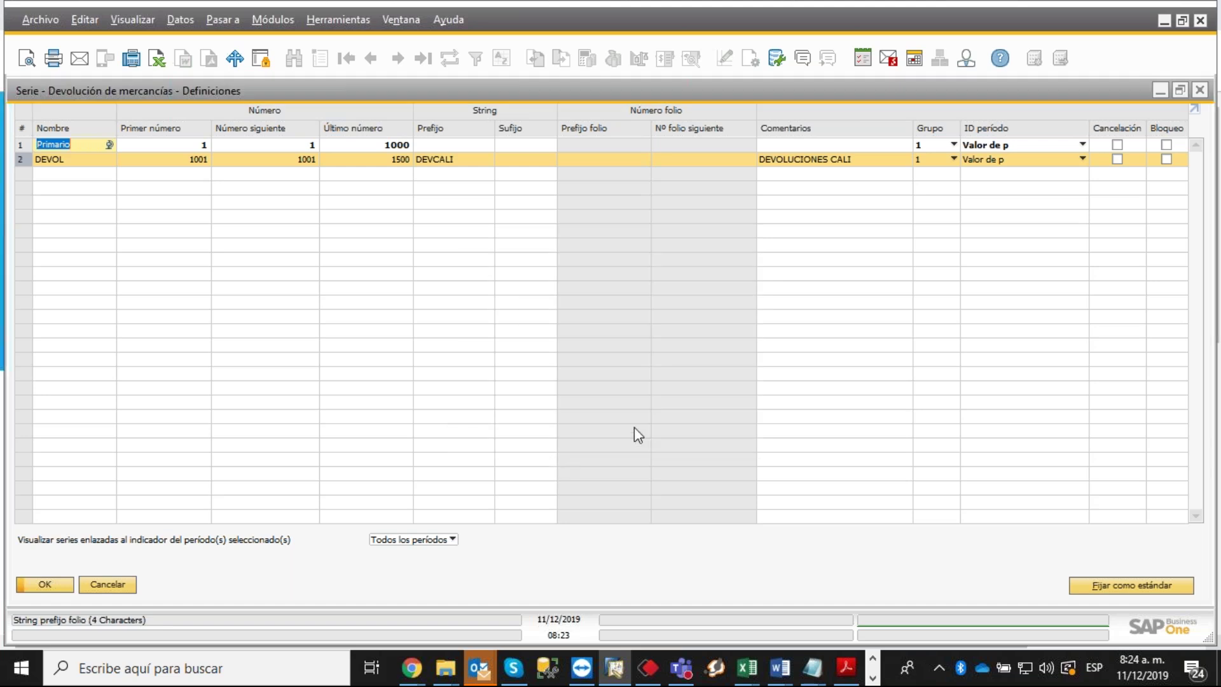
Make DEVOL the default series for the current user, and save the series and the document numbering.
{"action": "left_click", "coordinate": [1100, 594]}
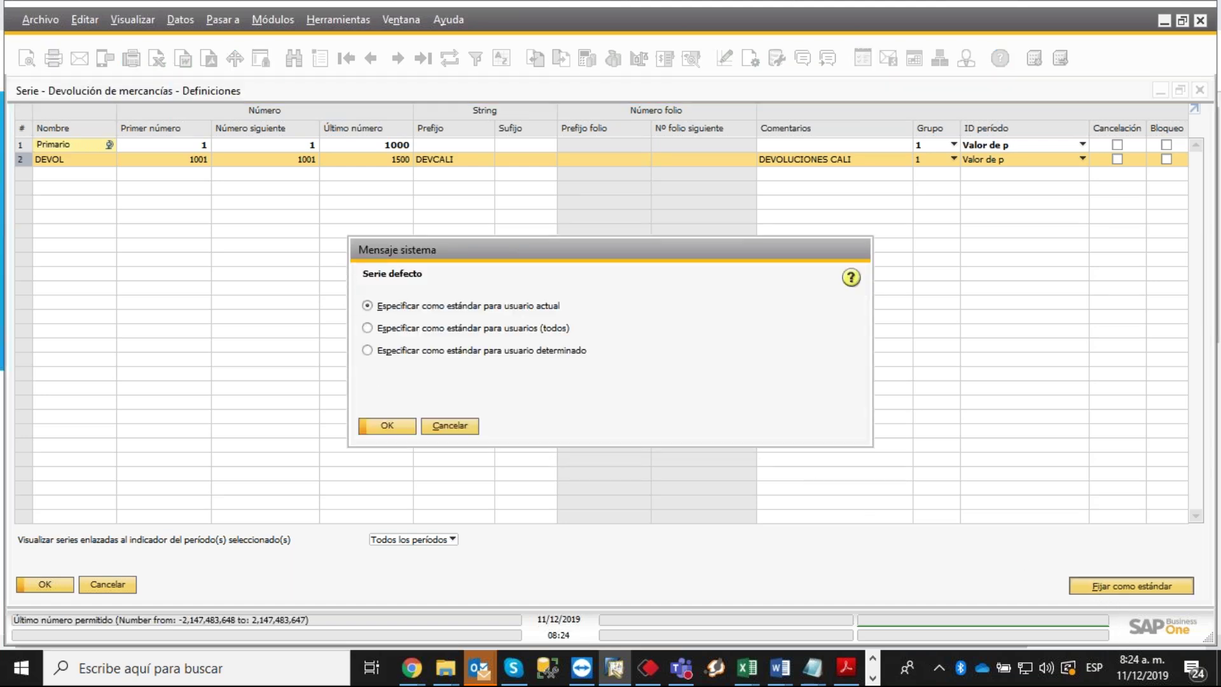
{"action": "left_click", "coordinate": [387, 428]}
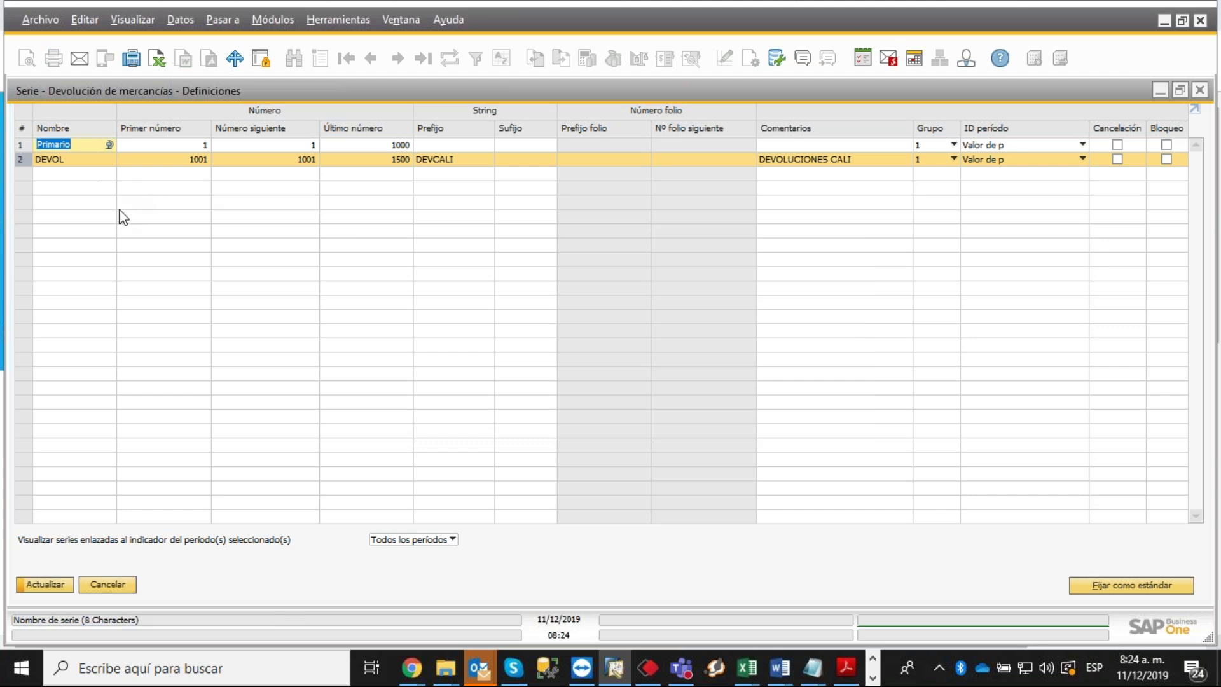
{"action": "left_click", "coordinate": [43, 588]}
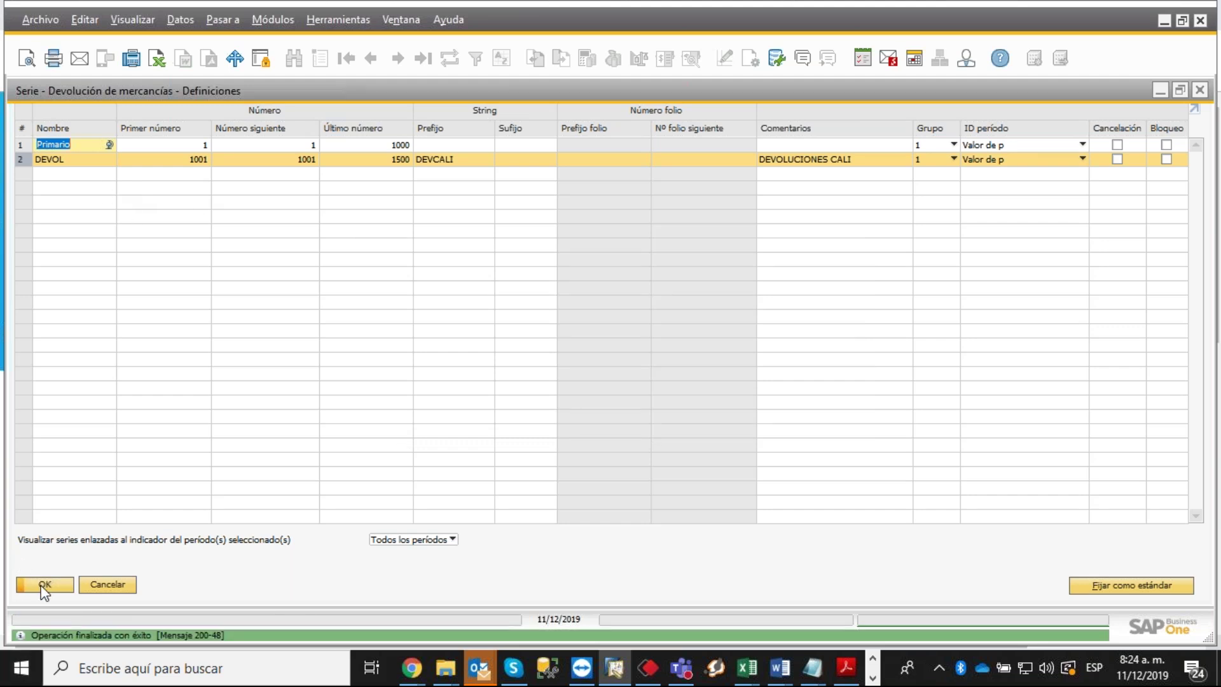
{"action": "left_click", "coordinate": [42, 586]}
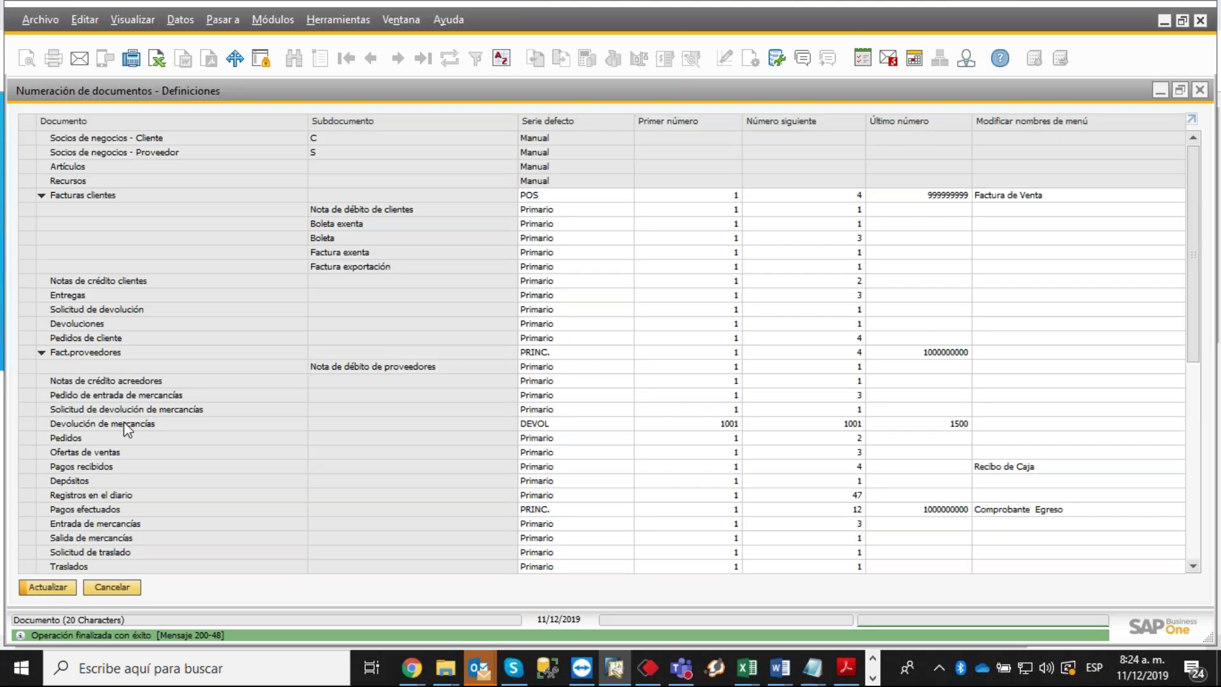
{"action": "left_click", "coordinate": [40, 588]}
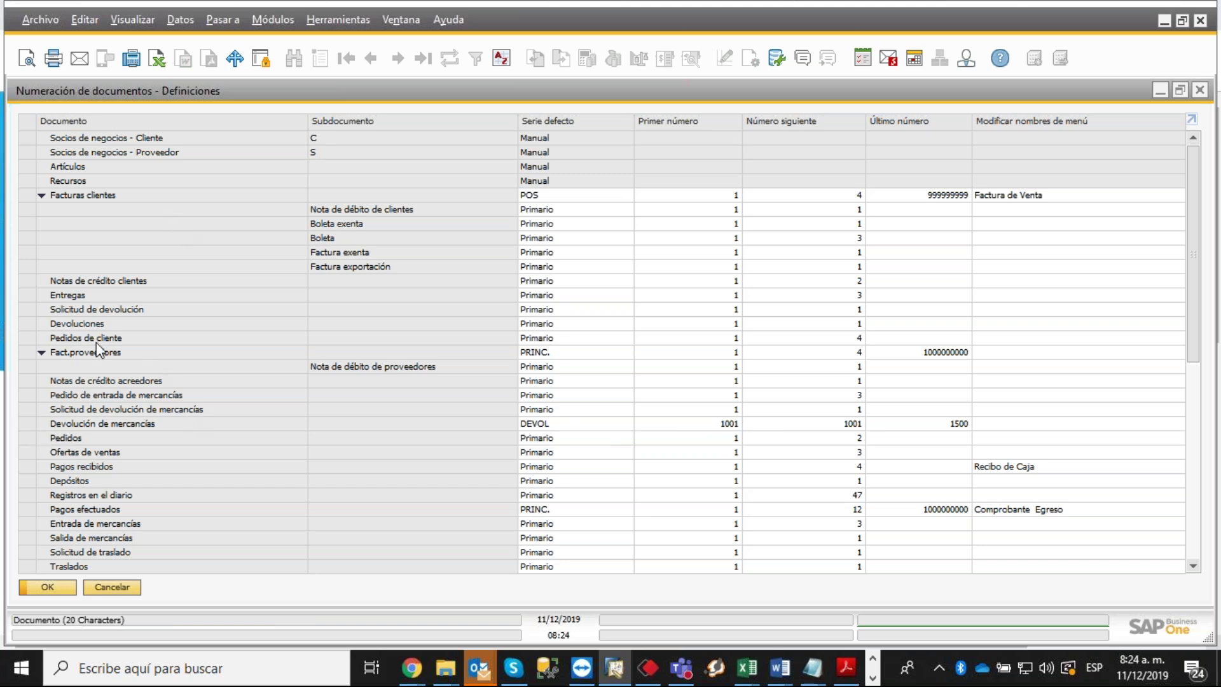
{"action": "left_click", "coordinate": [45, 587]}
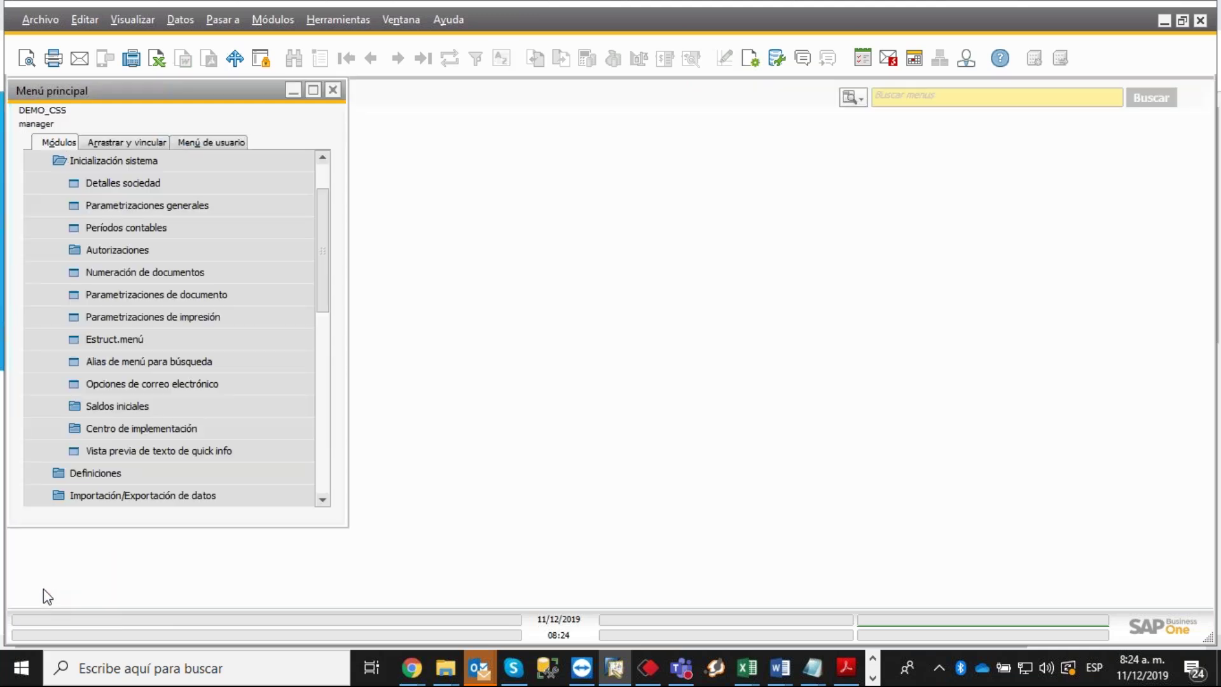
Collapse Inicialización sistema and the Gestión module in the main menu.
{"action": "left_click", "coordinate": [71, 162]}
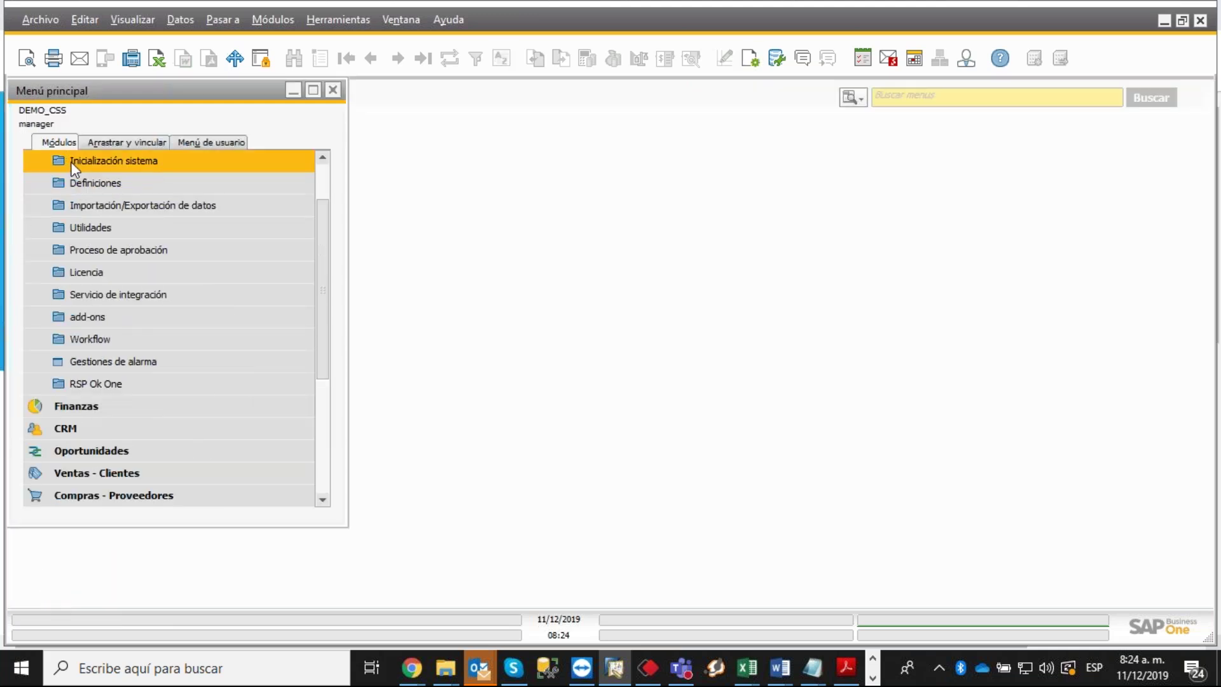
{"action": "scroll", "coordinate": [77, 178], "scroll_direction": "up", "scroll_amount": 1}
{"action": "left_click", "coordinate": [68, 162]}
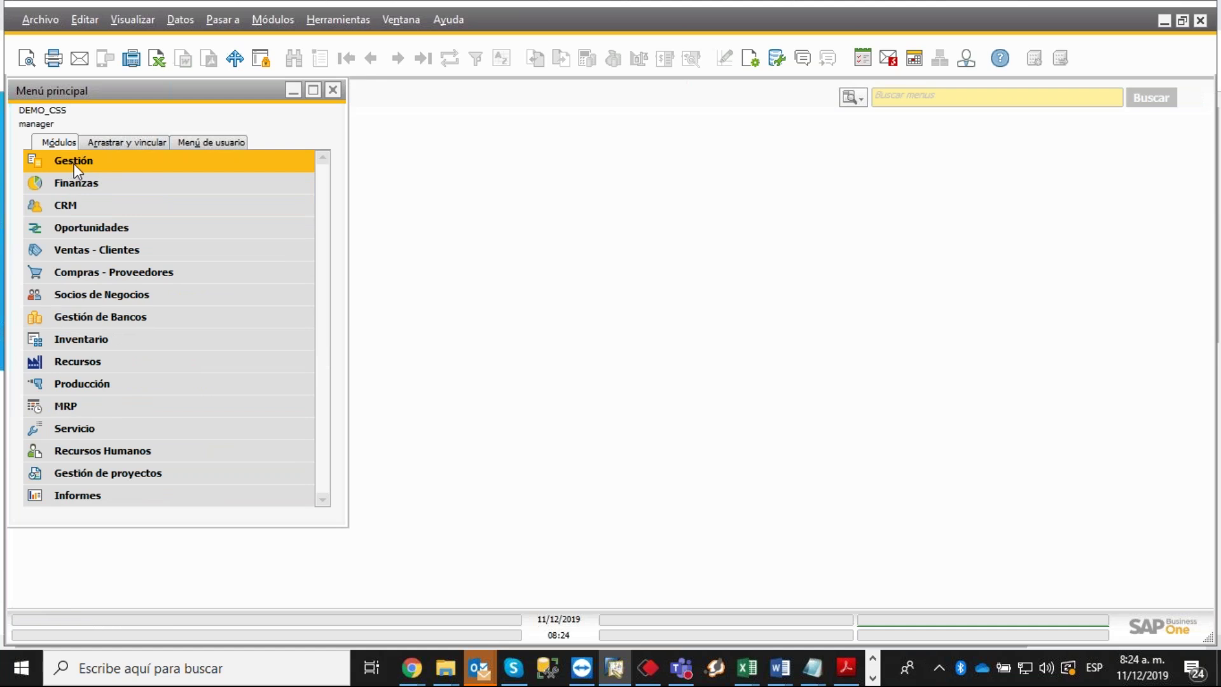
Search the menus for DEVO, and open Devolución de mercancías from the Compras - Proveedores module.
{"action": "left_click", "coordinate": [925, 100]}
{"action": "type", "text": "DEVO"}
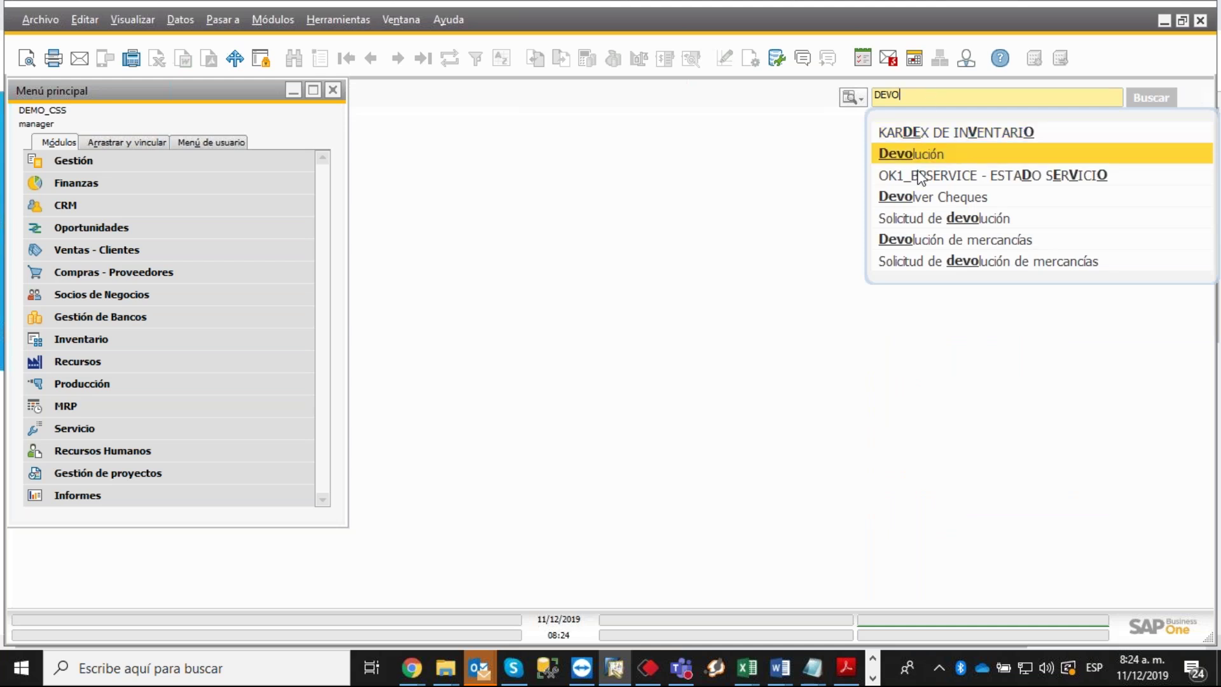
{"action": "left_click", "coordinate": [904, 242]}
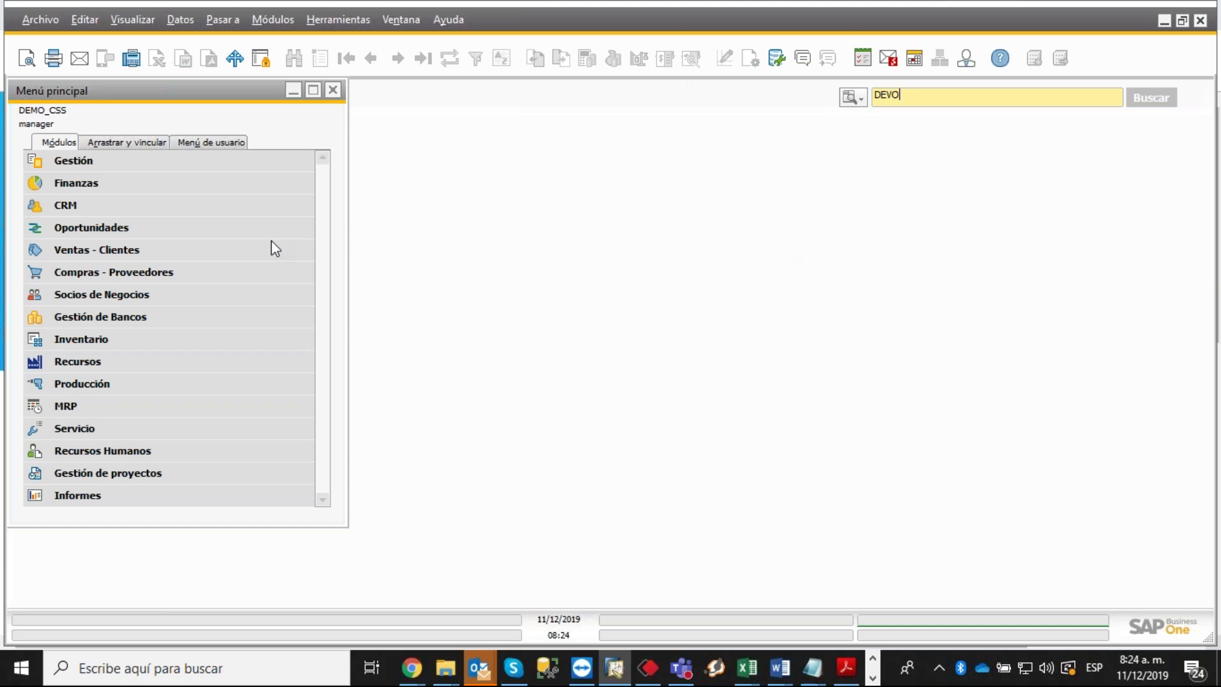
{"action": "left_click", "coordinate": [66, 273]}
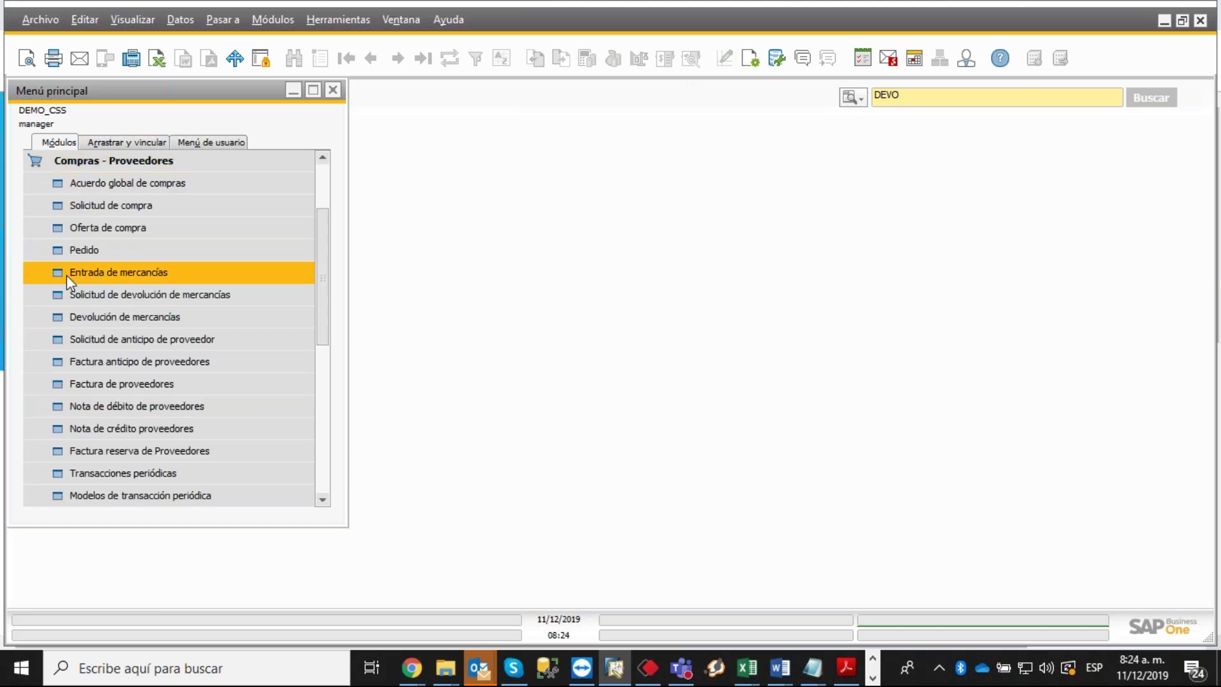
{"action": "left_click", "coordinate": [65, 318]}
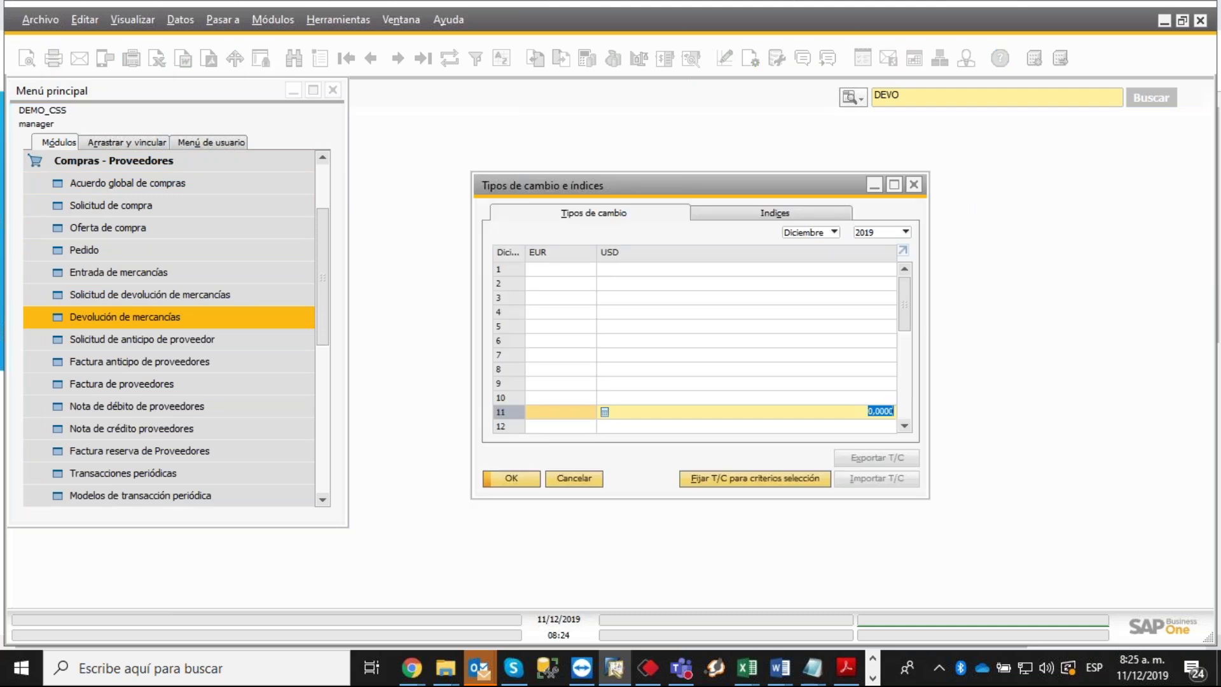
Set the USD exchange rate for 11 December 2019 to 3500 and save it.
{"action": "type", "text": "3500"}
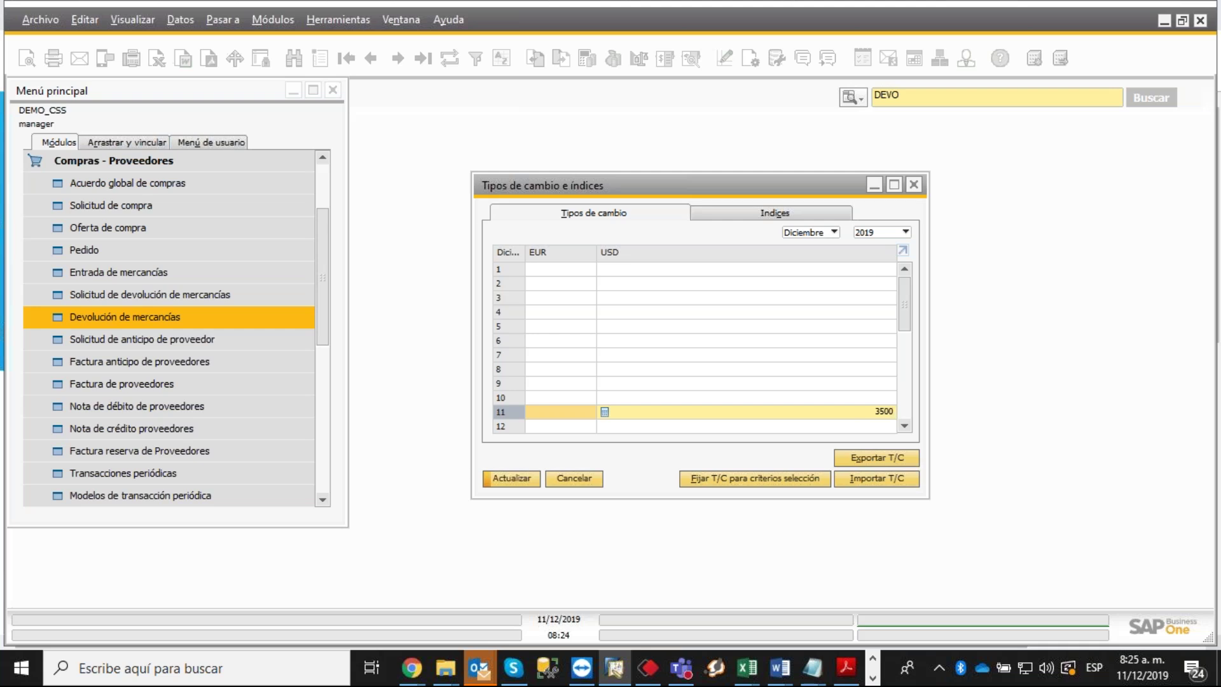
{"action": "left_click", "coordinate": [498, 479]}
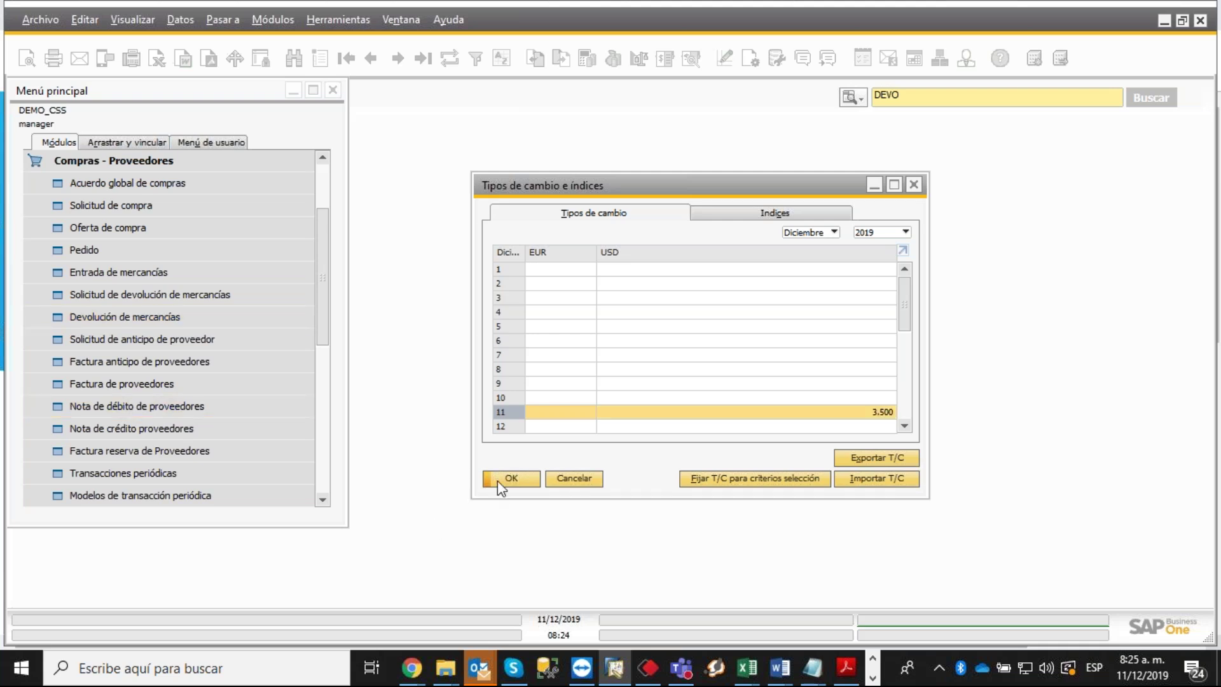
{"action": "left_click", "coordinate": [497, 479]}
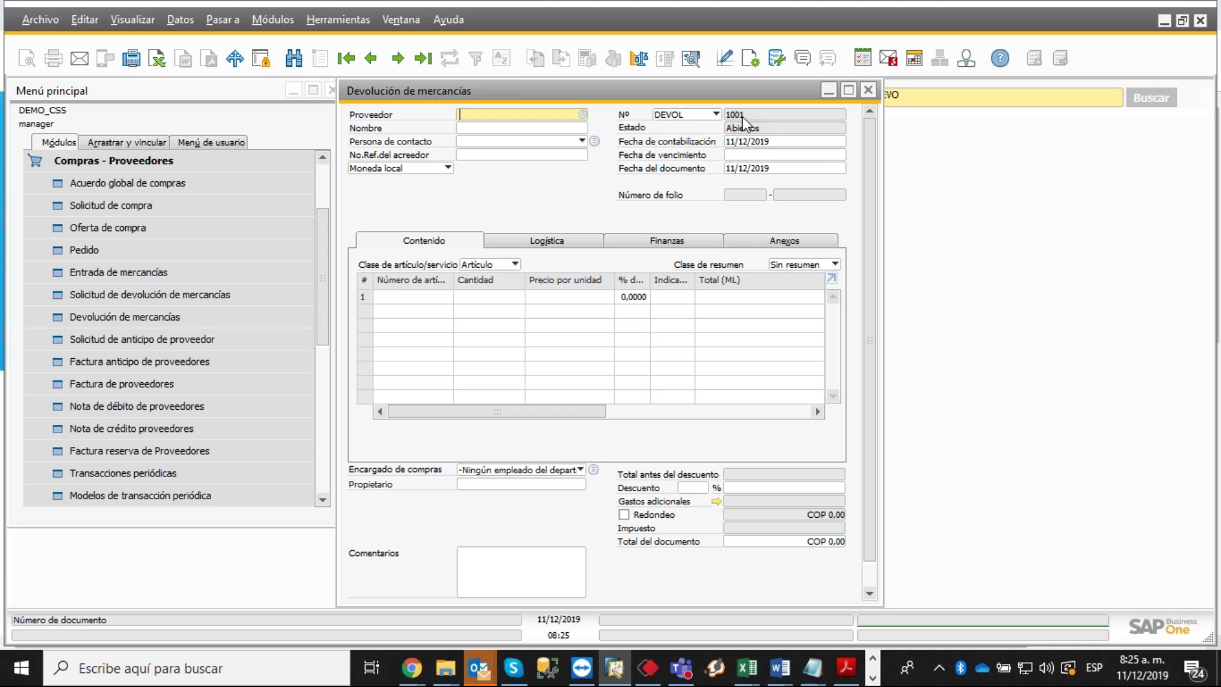
Clear the DEVO text from the menu search.
{"action": "left_click", "coordinate": [910, 97]}
{"action": "left_click_drag", "start_coordinate": [911, 96], "coordinate": [862, 93]}
{"action": "key", "text": "BackSpace"}
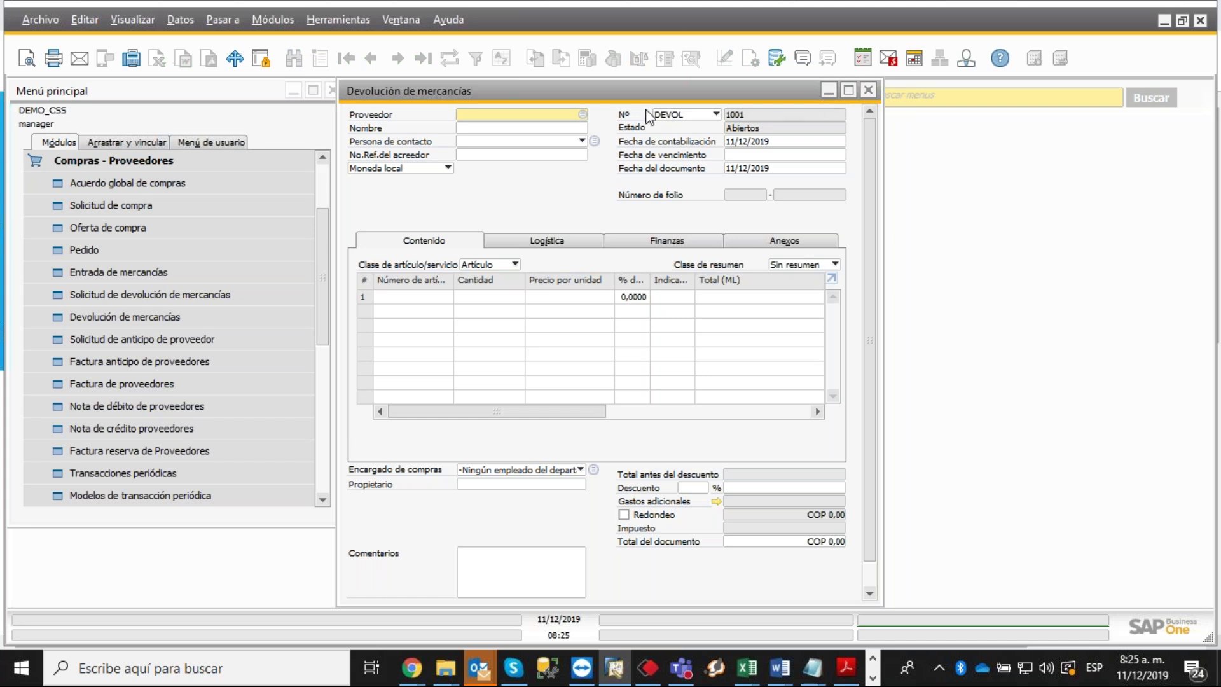
Check the numbering series available in the Devolución de mercancías document, keep DEVOL selected, and close the document.
{"action": "left_click", "coordinate": [715, 114]}
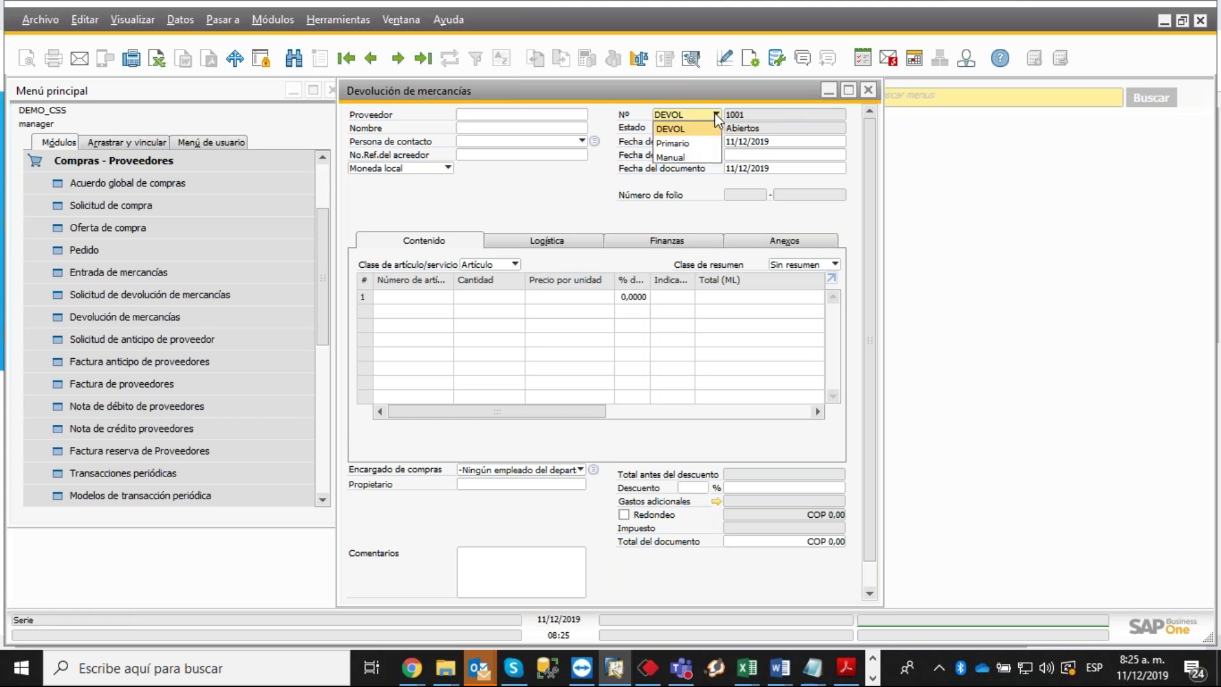
{"action": "left_click", "coordinate": [677, 124]}
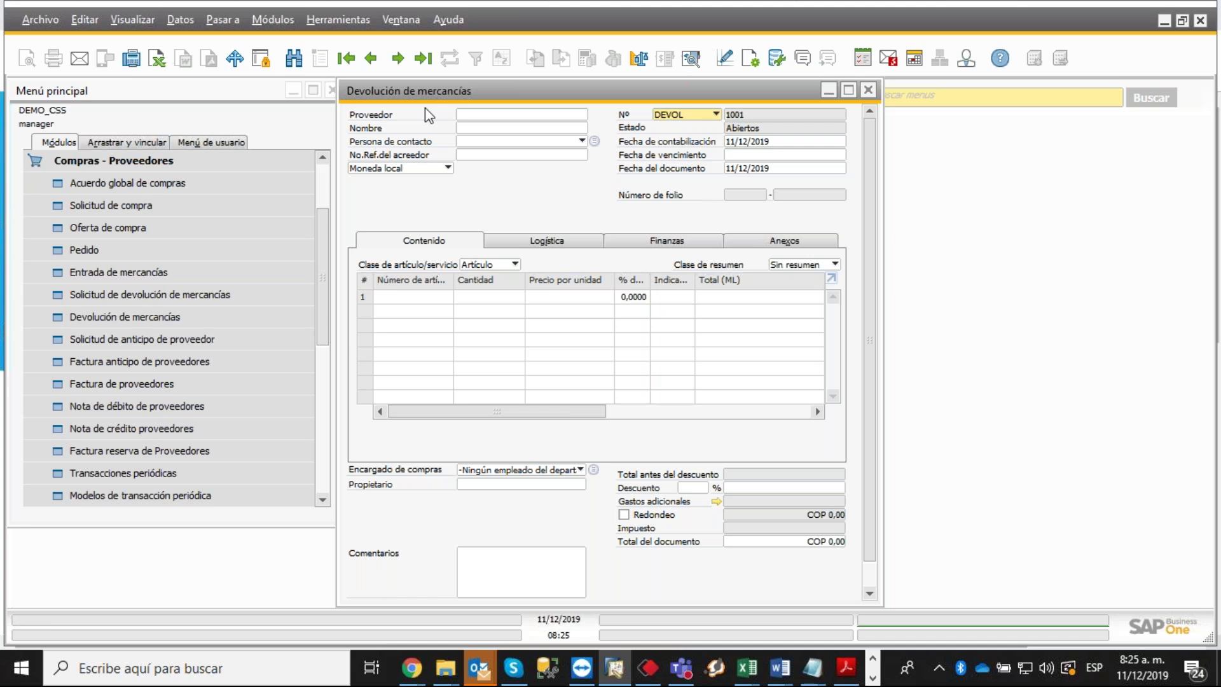
{"action": "scroll", "coordinate": [866, 179], "scroll_direction": "down", "scroll_amount": 2}
{"action": "scroll", "coordinate": [866, 179], "scroll_direction": "up", "scroll_amount": 2}
{"action": "left_click", "coordinate": [868, 90]}
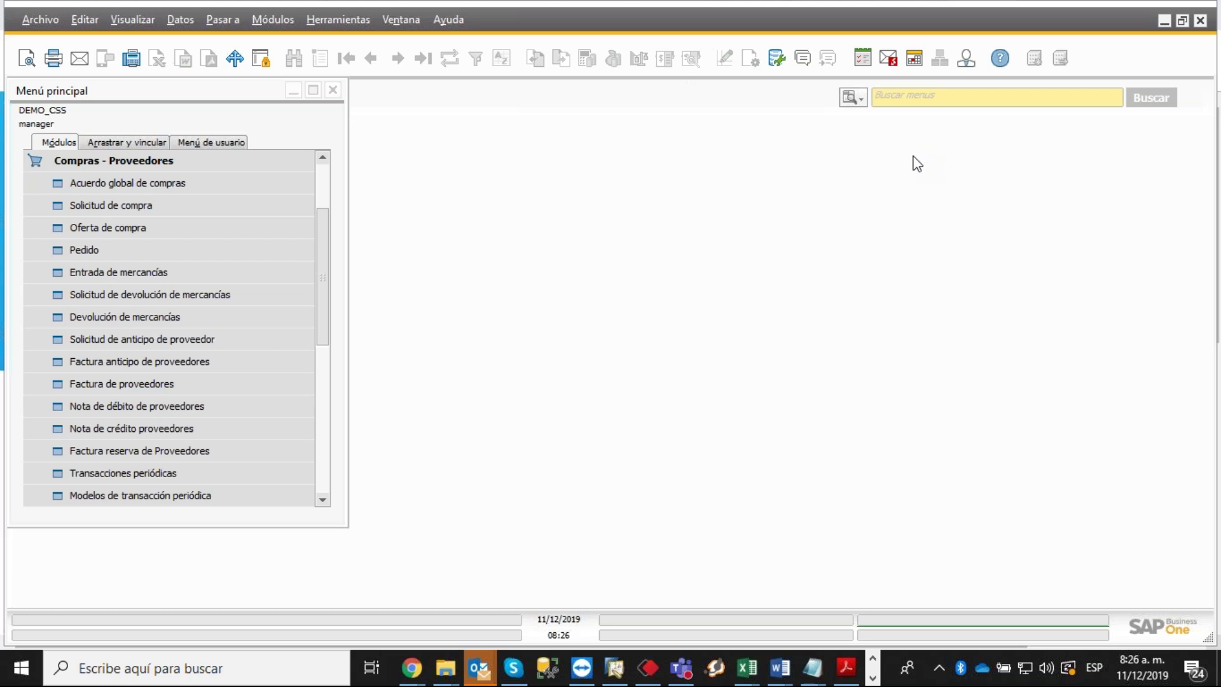
Open Numeración de documentos from Gestión, Inicialización sistema, and bring up the series definitions of Devolución de mercancías.
{"action": "left_click", "coordinate": [61, 162]}
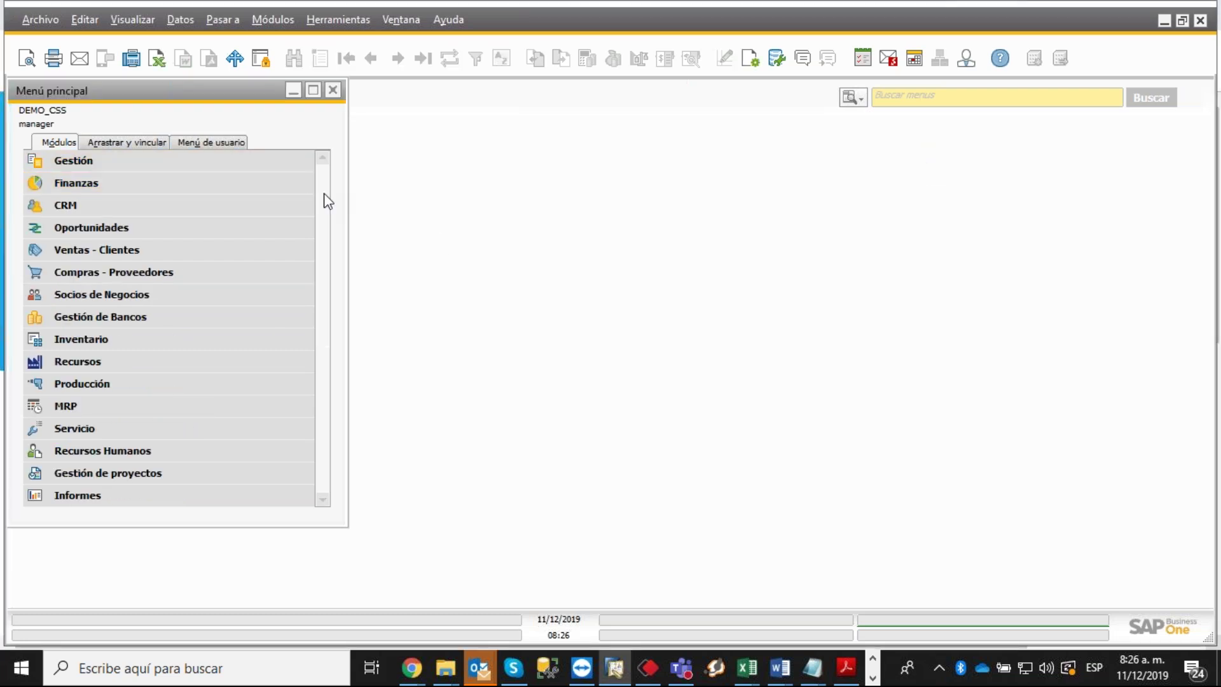
{"action": "left_click", "coordinate": [79, 163]}
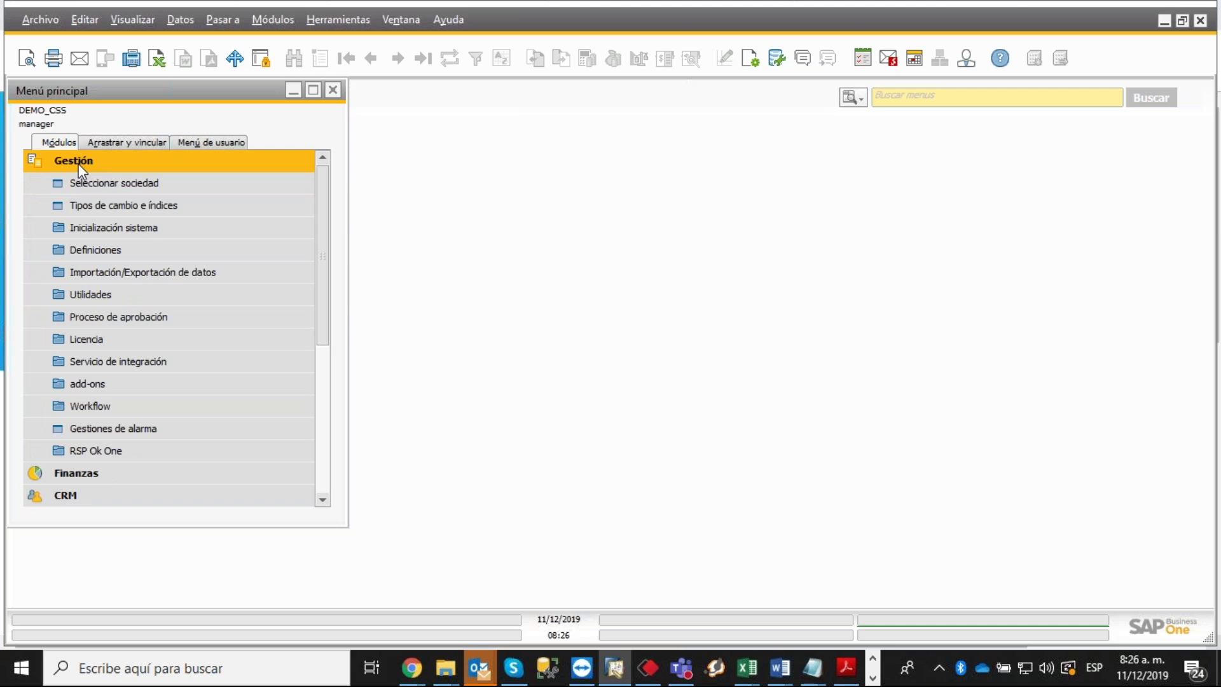
{"action": "left_click", "coordinate": [88, 231]}
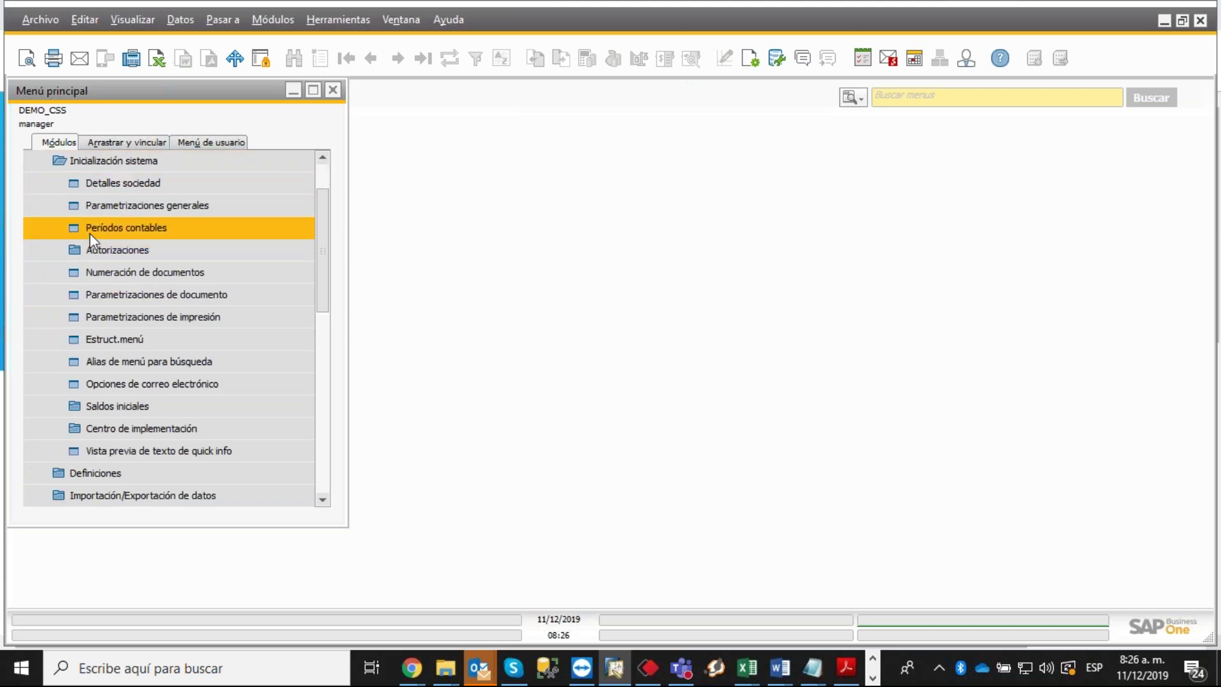
{"action": "left_click", "coordinate": [86, 272]}
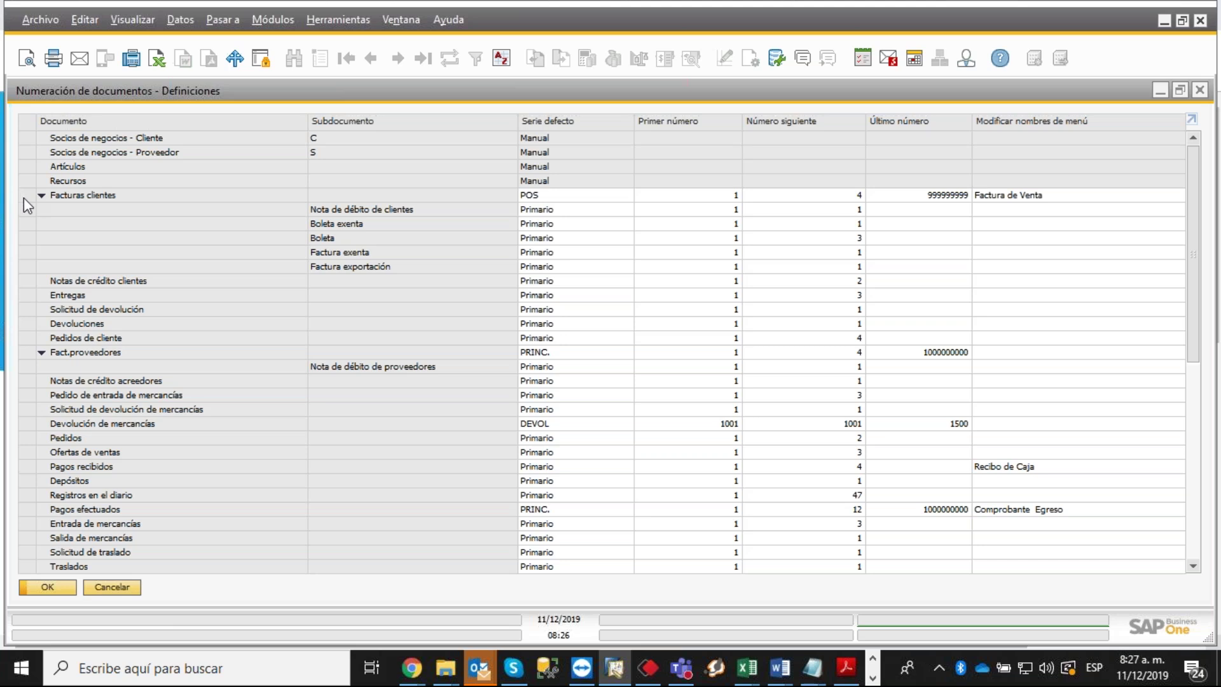
{"action": "left_click", "coordinate": [27, 423]}
{"action": "double_click", "coordinate": [26, 423]}
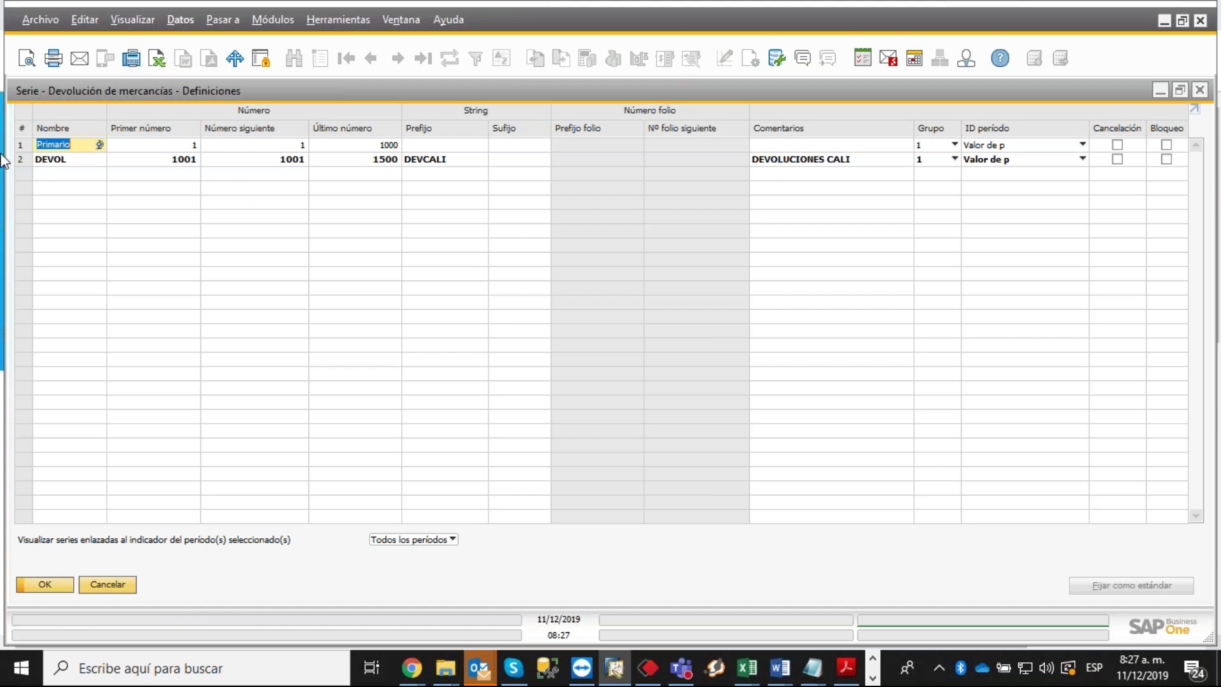
Lock the Primario series of Devolución de mercancías, and save the series and the document numbering.
{"action": "left_click", "coordinate": [1165, 145]}
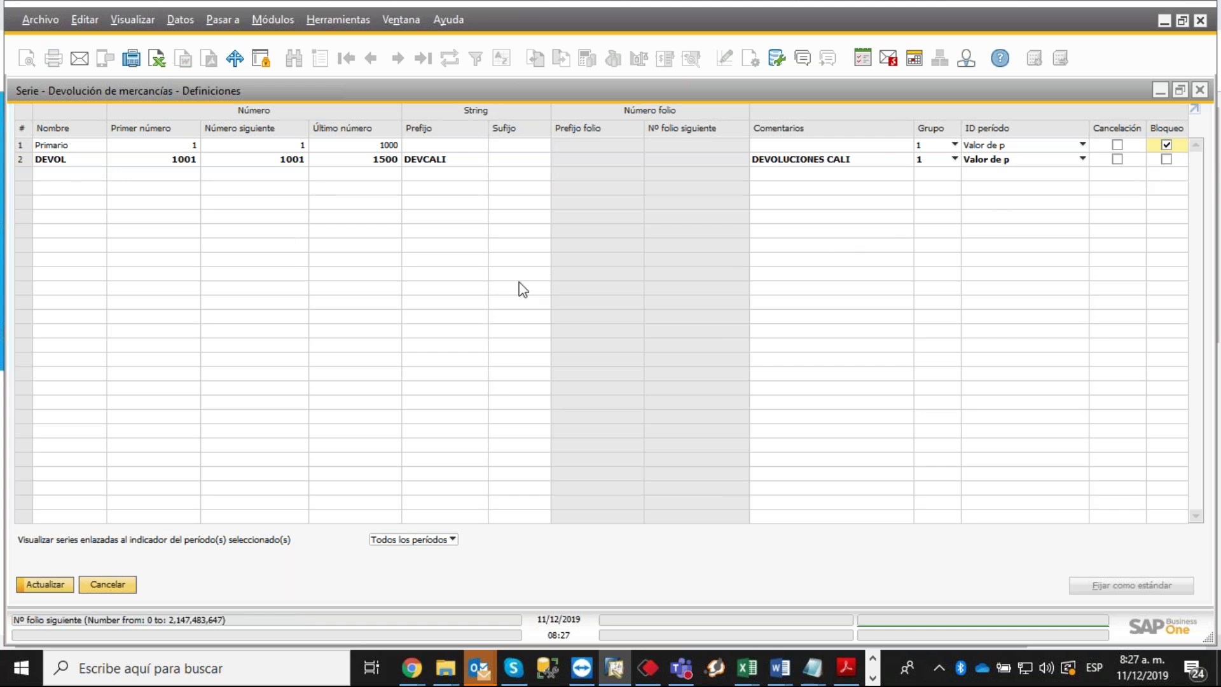
{"action": "left_click", "coordinate": [38, 586]}
{"action": "left_click", "coordinate": [37, 583]}
{"action": "left_click", "coordinate": [38, 584]}
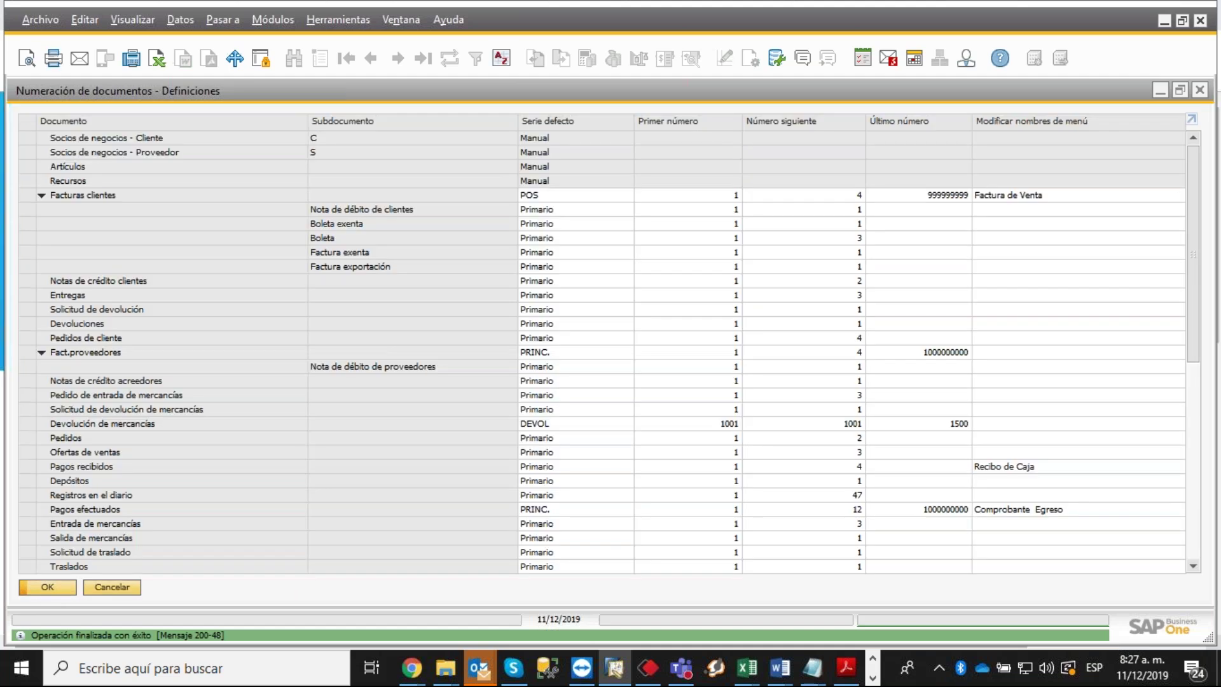
{"action": "left_click", "coordinate": [39, 586]}
Collapse Inicialización sistema and open a new Devolución de mercancías document from Compras - Proveedores.
{"action": "left_click", "coordinate": [121, 163]}
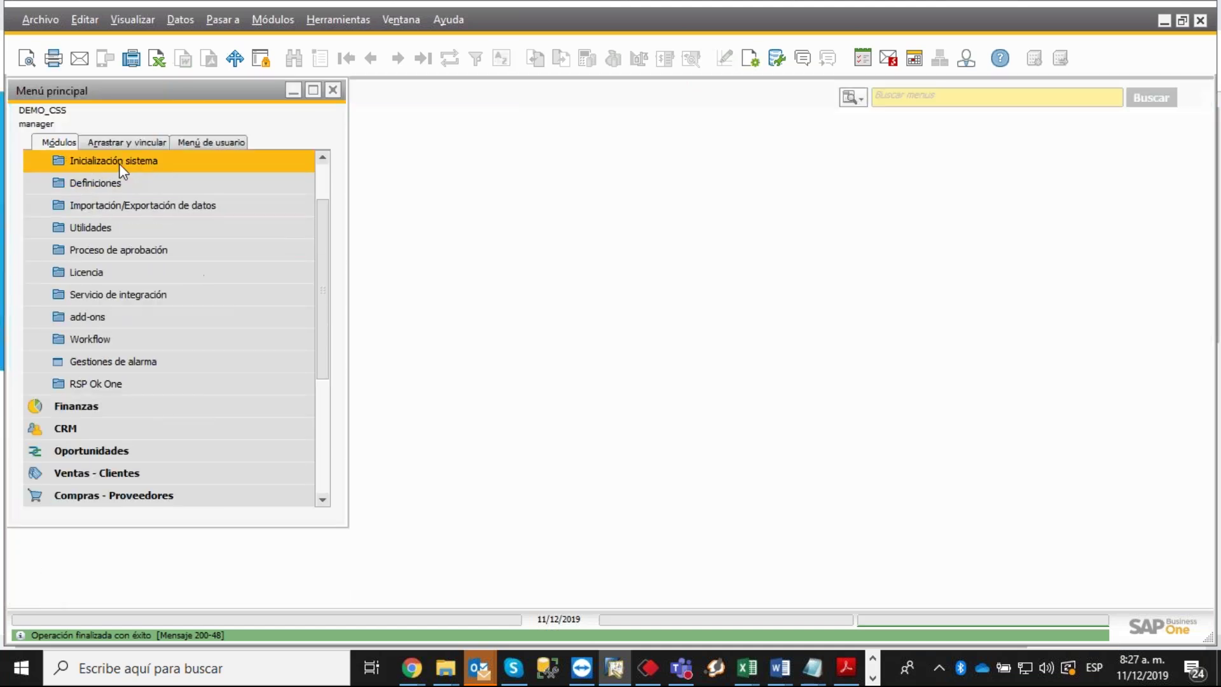
{"action": "scroll", "coordinate": [120, 186], "scroll_direction": "down", "scroll_amount": 3}
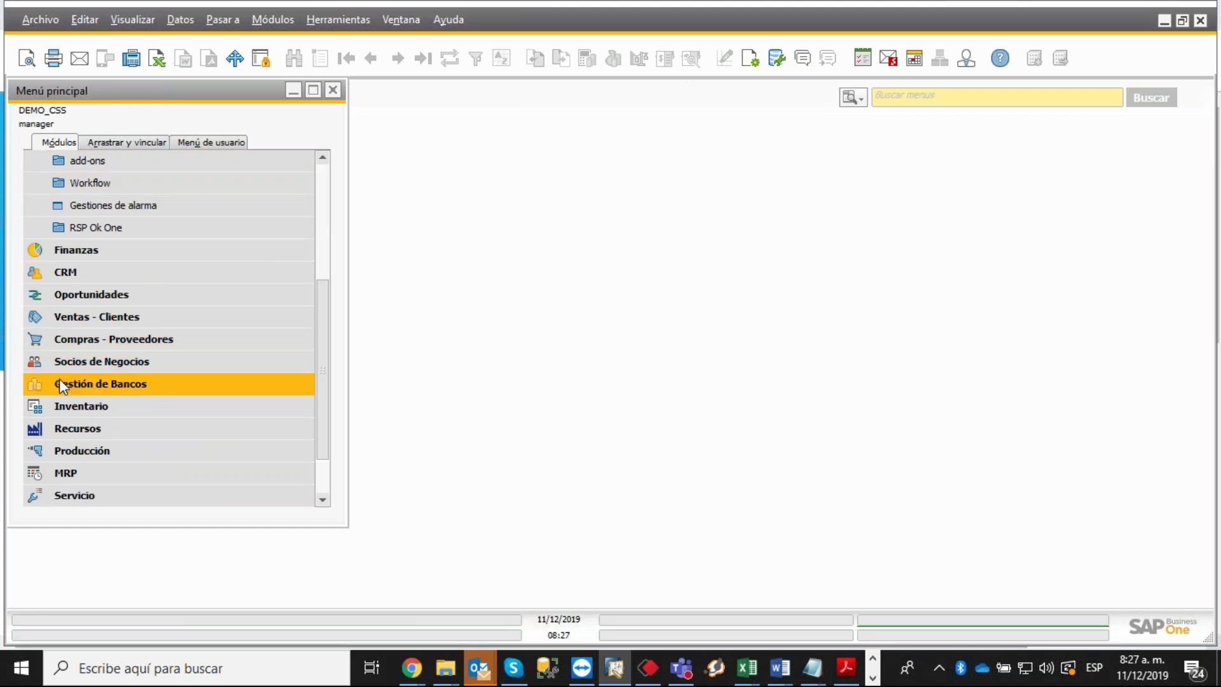
{"action": "left_click", "coordinate": [61, 342]}
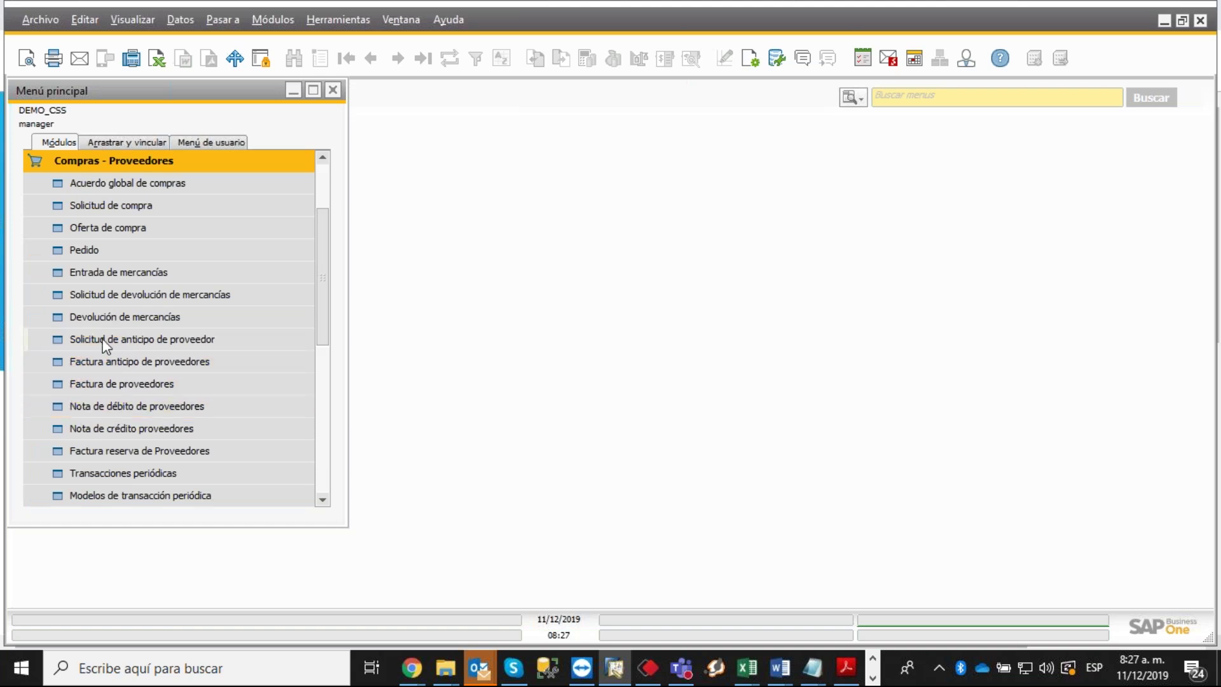
{"action": "left_click", "coordinate": [104, 318]}
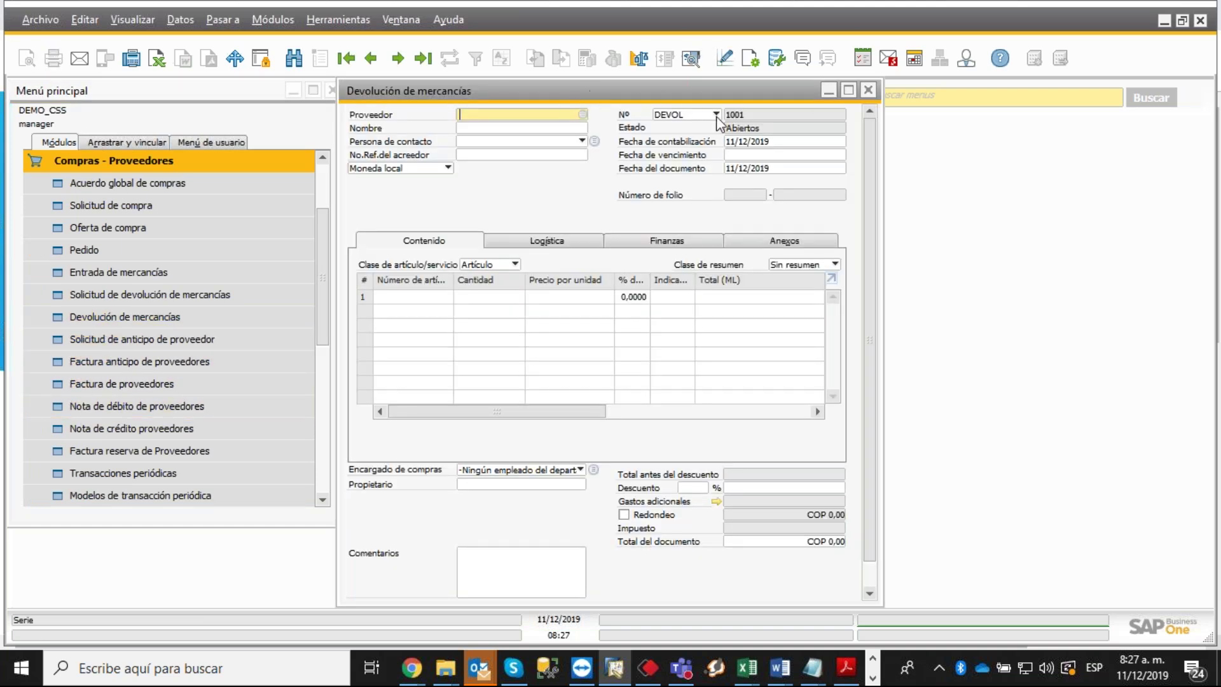
Examine which series the goods return document offers with Primario locked, close it, and collapse Compras - Proveedores.
{"action": "left_click", "coordinate": [716, 114]}
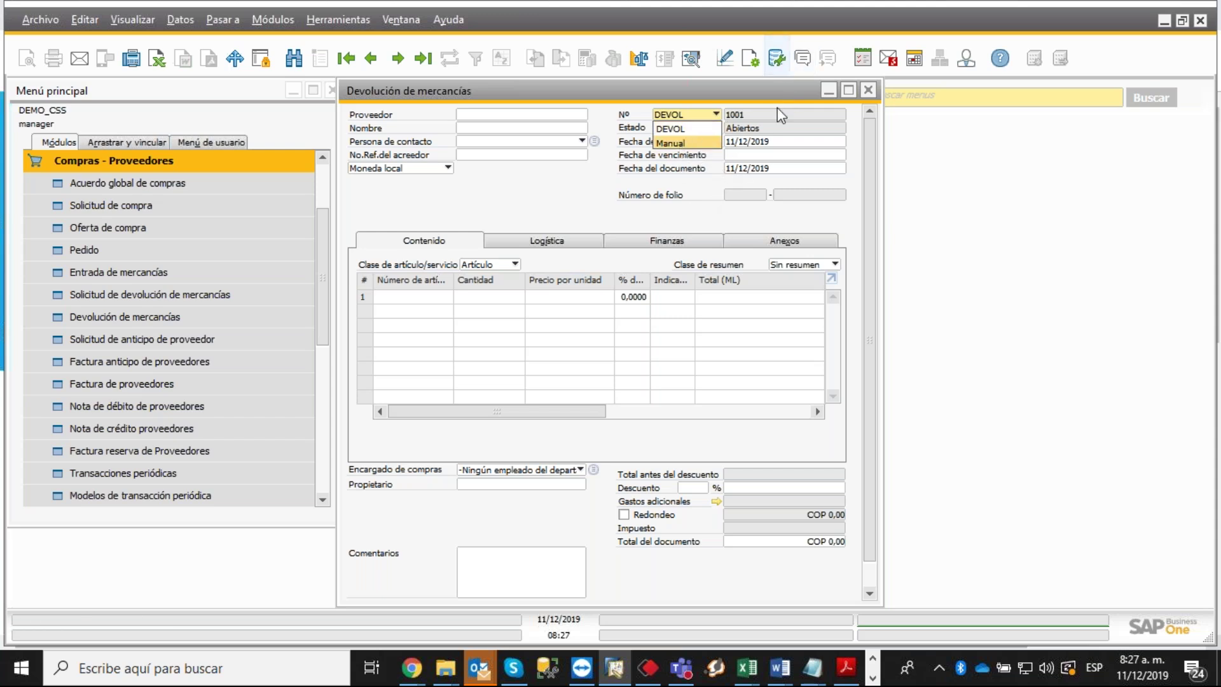
{"action": "left_click", "coordinate": [869, 91]}
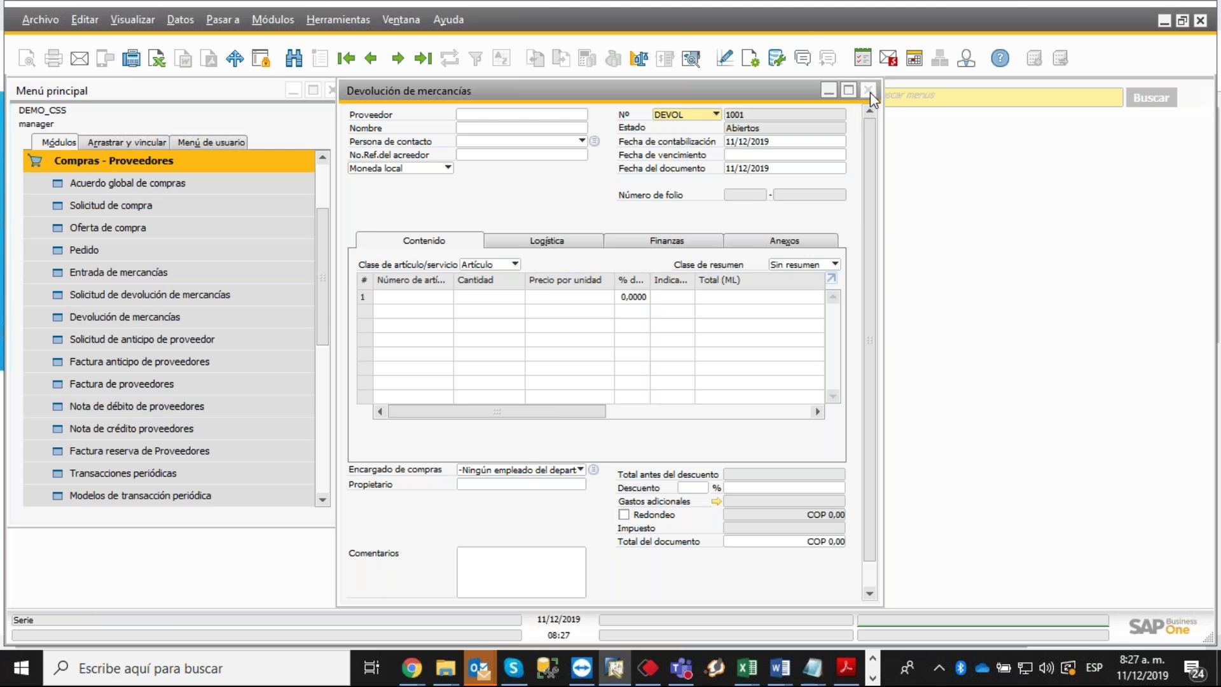
{"action": "left_click", "coordinate": [869, 90]}
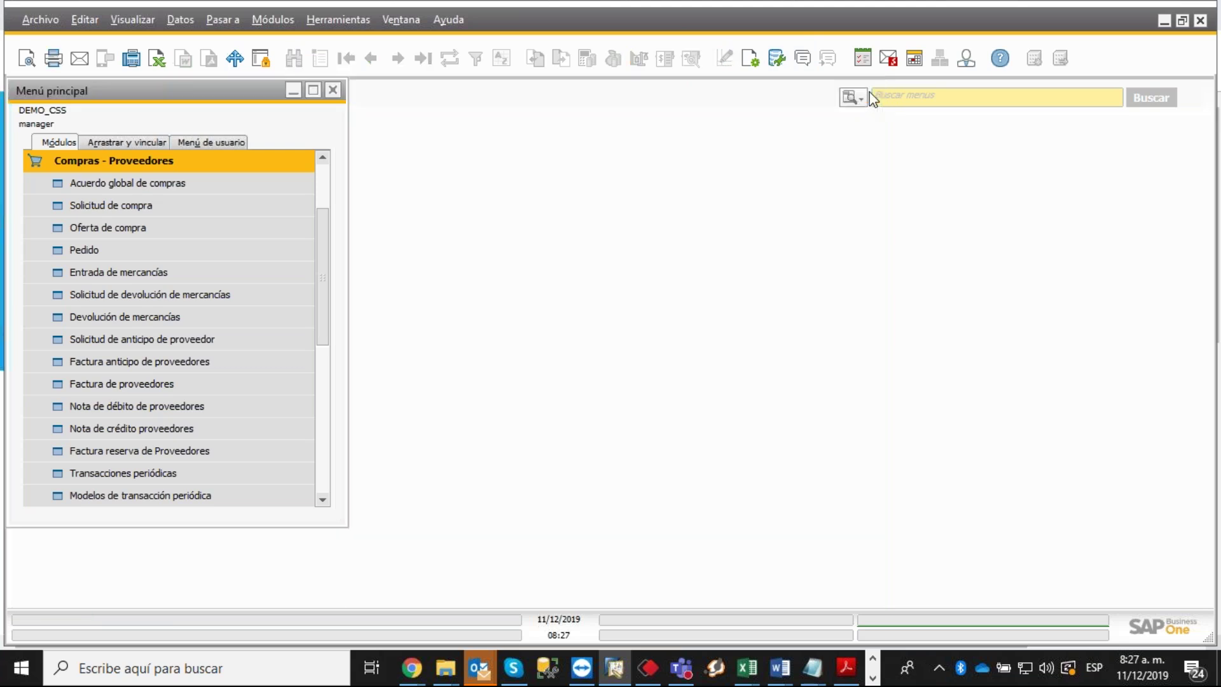
{"action": "left_click", "coordinate": [41, 162]}
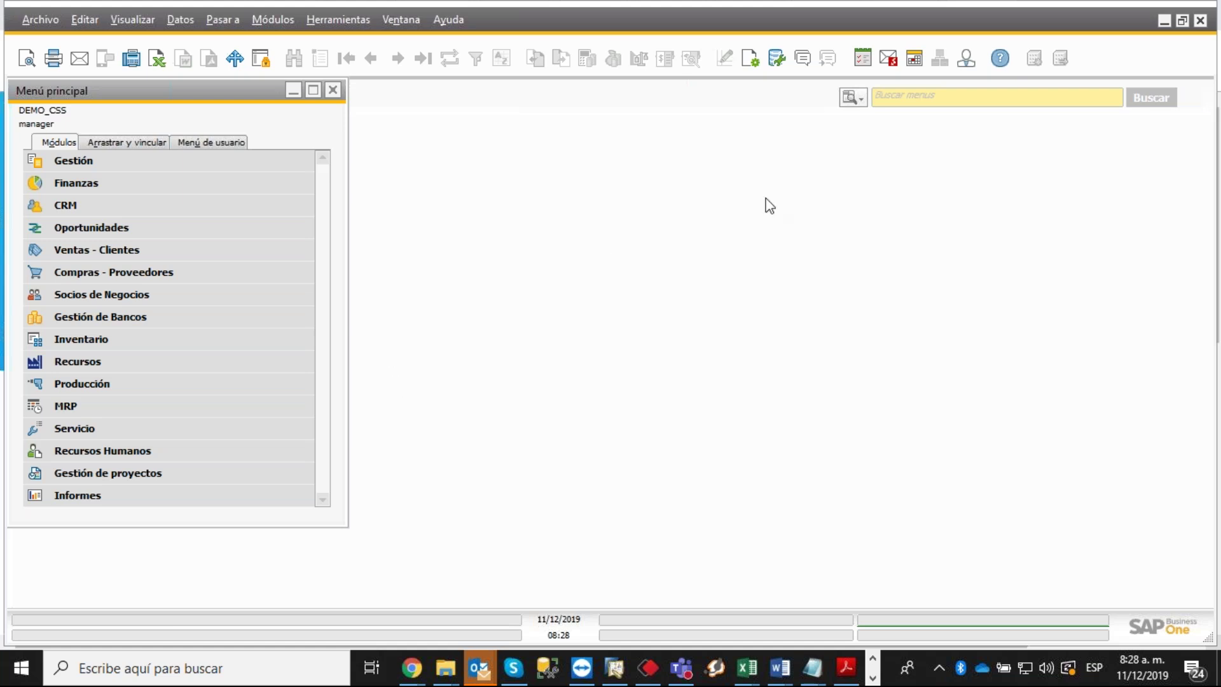
Reopen the document numbering through the menu search and bring up the series definitions of Devolución de mercancías.
{"action": "left_click", "coordinate": [882, 98]}
{"action": "left_click", "coordinate": [887, 132]}
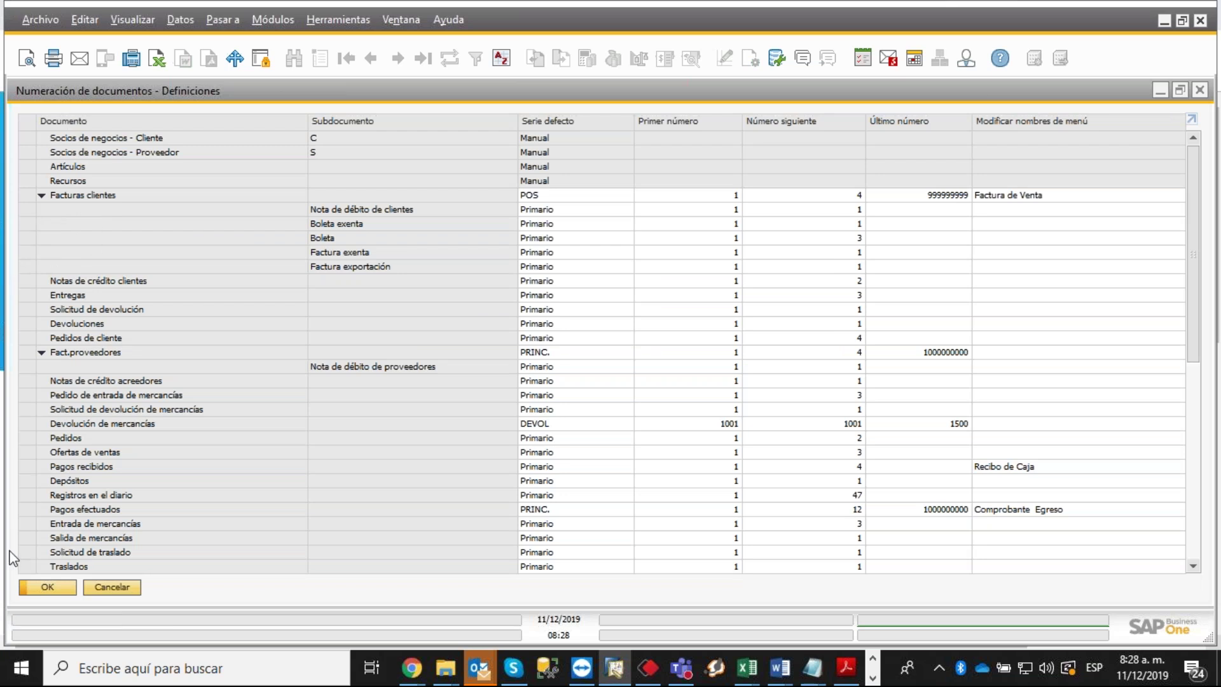
{"action": "double_click", "coordinate": [32, 424]}
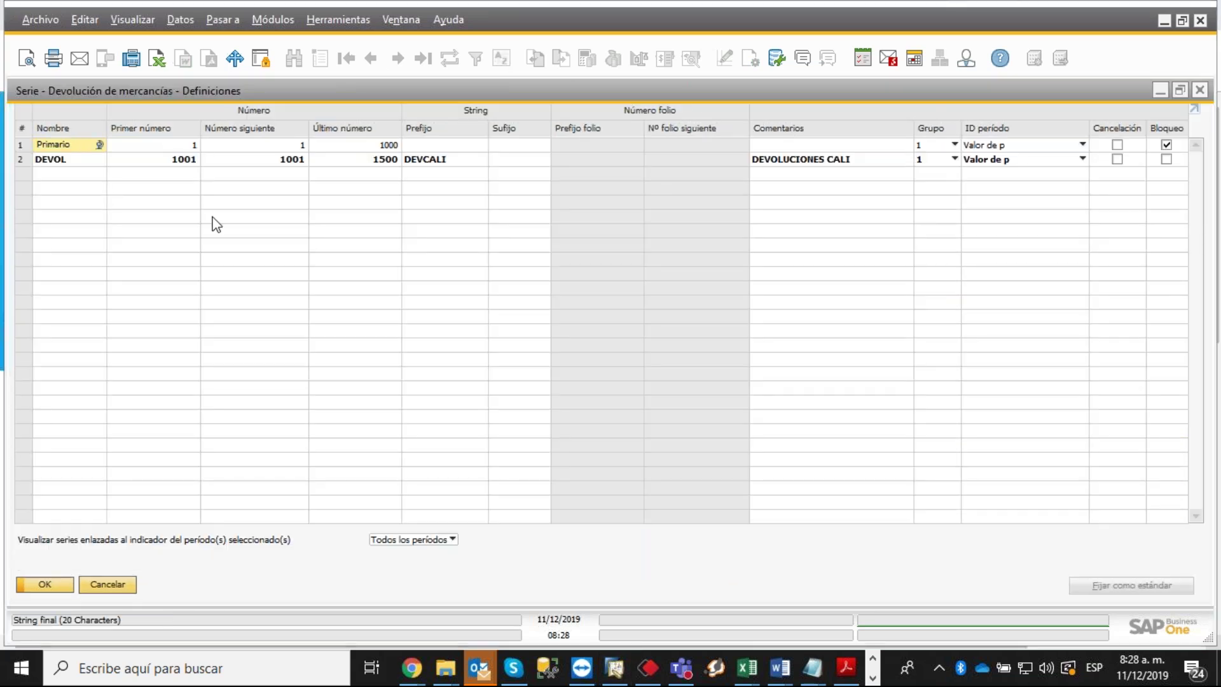
Add a new series row named DEVBOG with 1501 as its first number.
{"action": "left_click", "coordinate": [18, 159]}
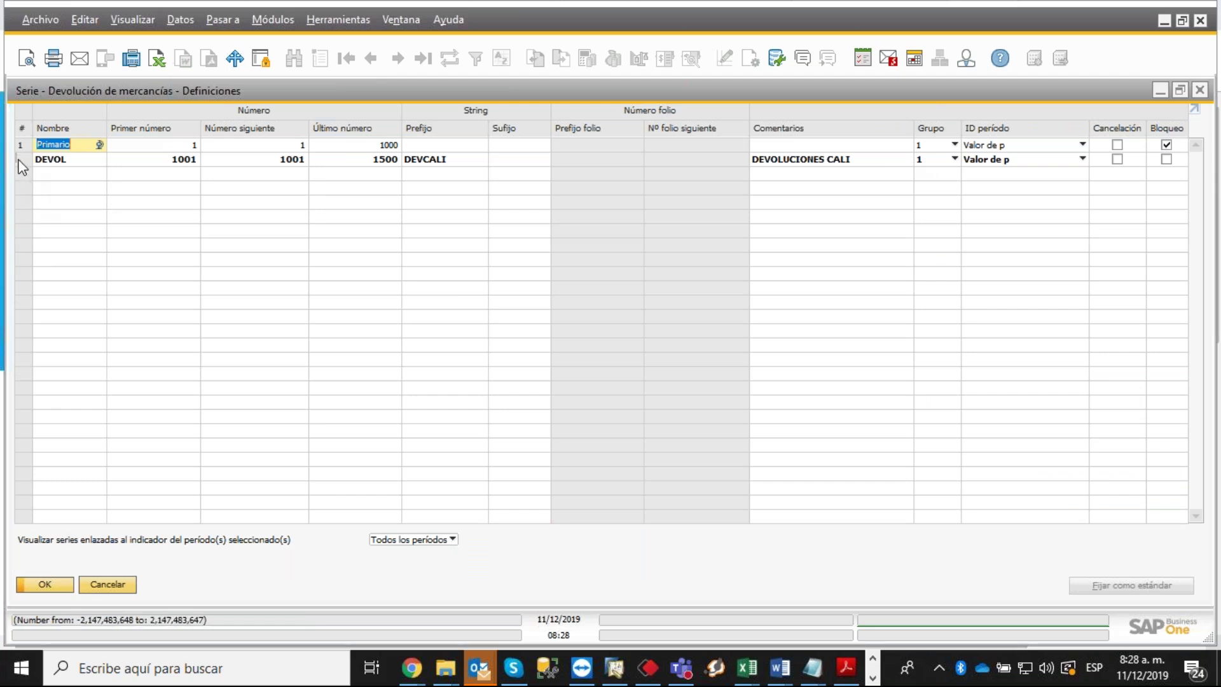
{"action": "right_click", "coordinate": [23, 167]}
{"action": "left_click", "coordinate": [49, 235]}
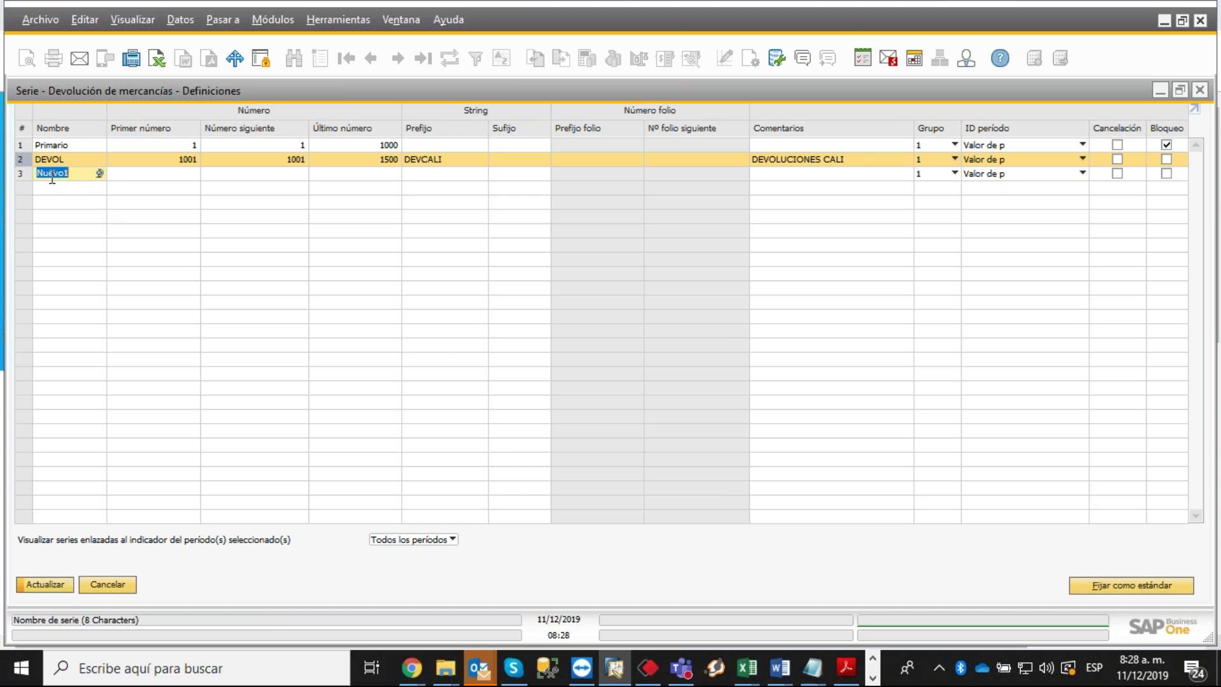
{"action": "type", "text": "DEVOL"}
{"action": "key", "text": "BackSpace"}
{"action": "key", "text": "BackSpace"}
{"action": "type", "text": "BOG"}
{"action": "key", "text": "Tab"}
{"action": "type", "text": "1501"}
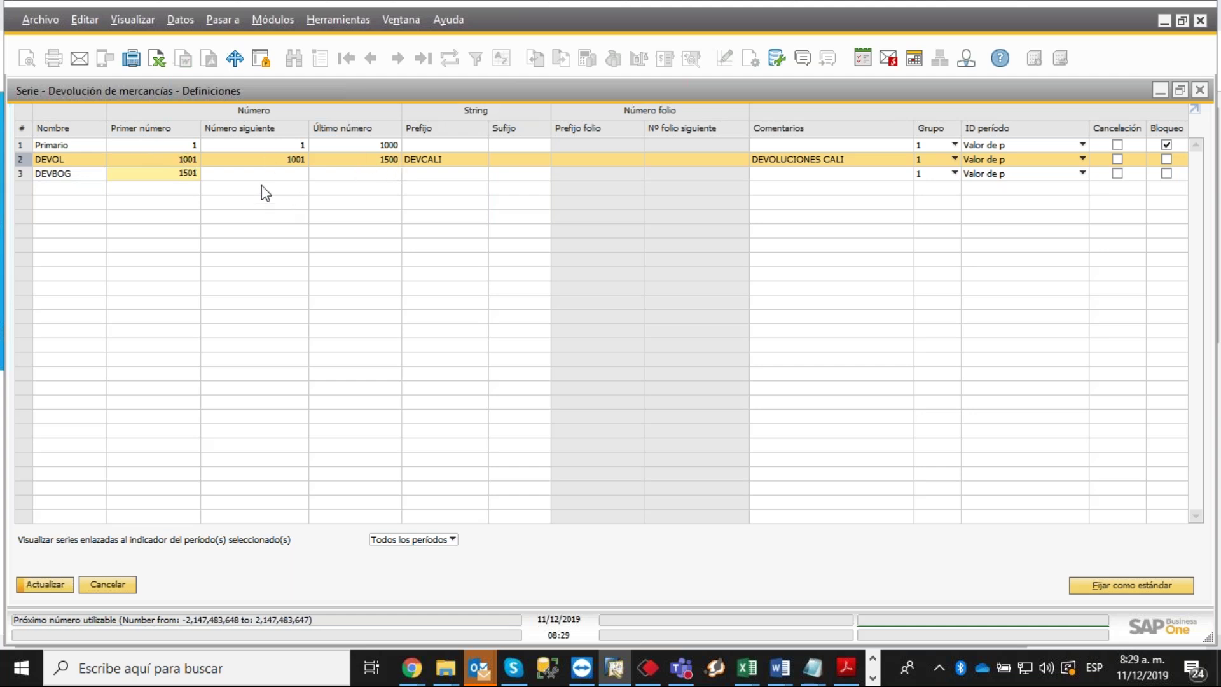
{"action": "key", "text": "Tab"}
{"action": "left_click", "coordinate": [353, 176]}
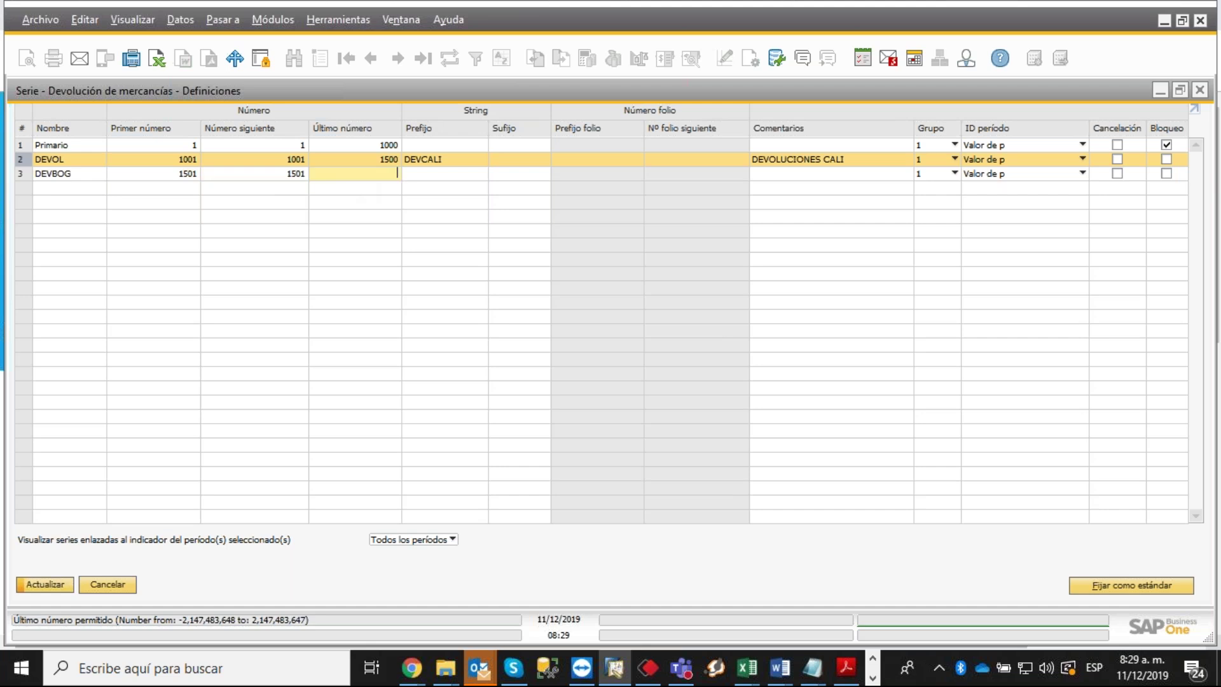
{"action": "type", "text": "99999999999"}
{"action": "key", "text": "shift+Left"}
{"action": "key", "text": "shift+Left"}
{"action": "key", "text": "shift+Left"}
{"action": "key", "text": "shift+Left"}
{"action": "key", "text": "shift+Left"}
{"action": "key", "text": "shift+Left"}
{"action": "key", "text": "shift+Left"}
{"action": "key", "text": "shift+Left"}
{"action": "key", "text": "shift+Left"}
{"action": "key", "text": "shift+Left"}
{"action": "key", "text": "shift+Left"}
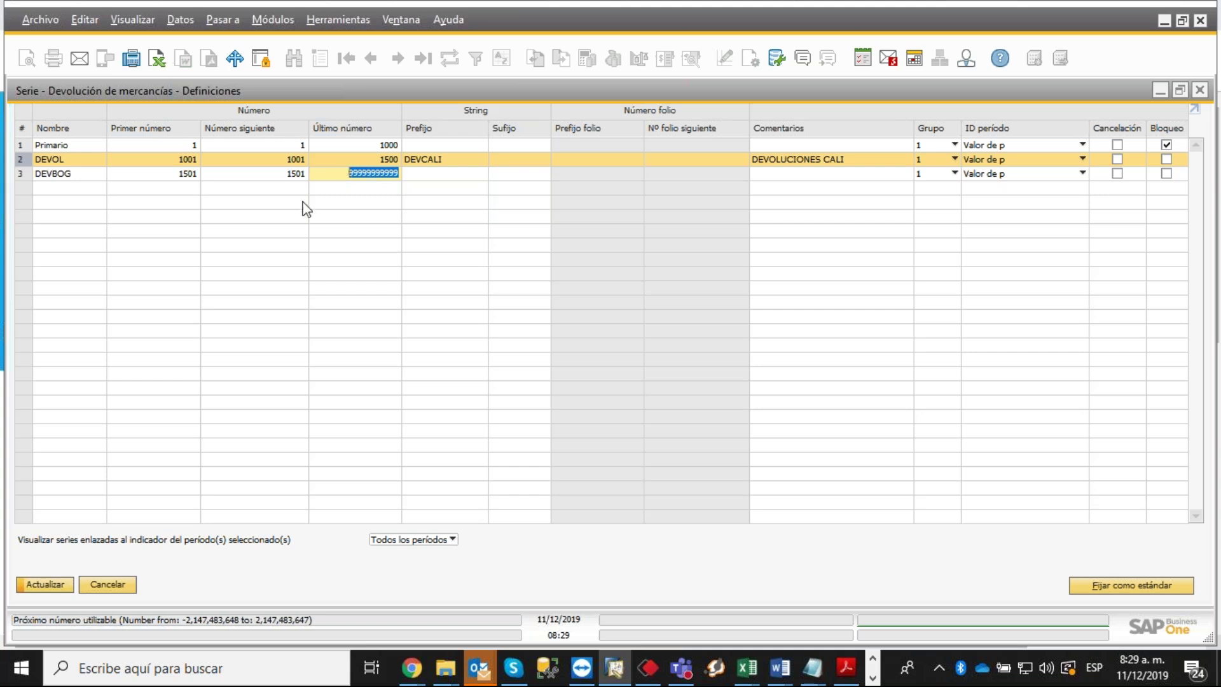
{"action": "left_click", "coordinate": [415, 178]}
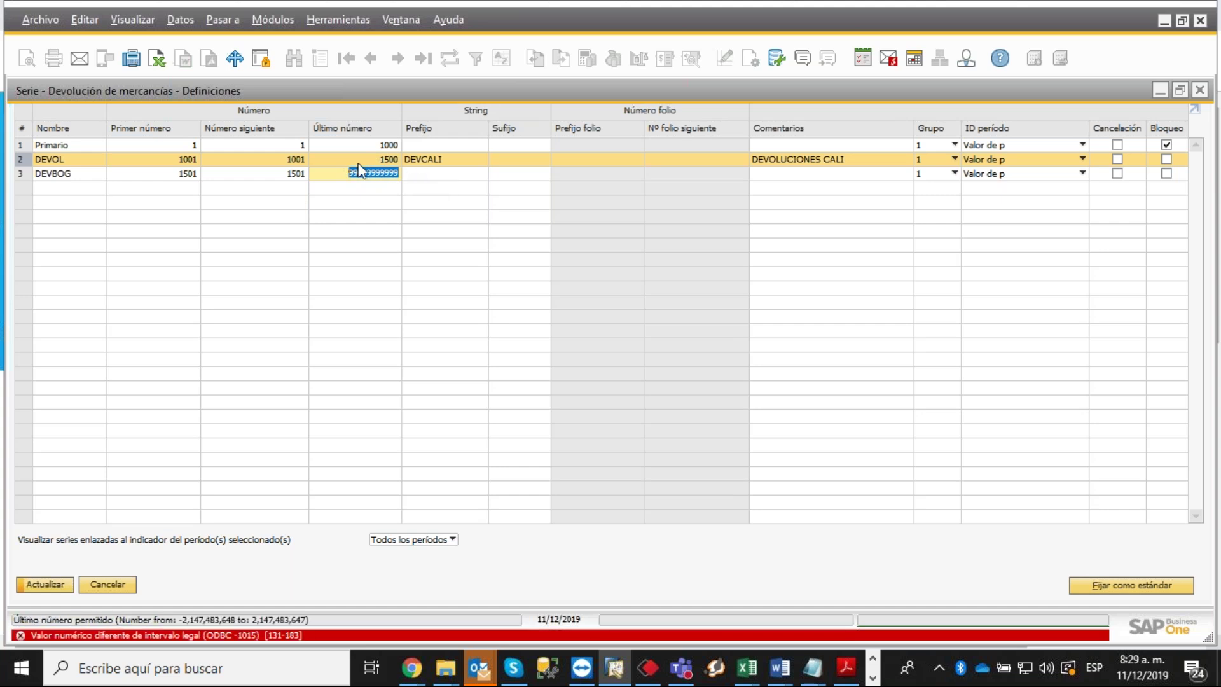
Give the DEVBOG series the last number 5000 and the prefix DEVBOG, and save the series and the document numbering.
{"action": "left_click", "coordinate": [331, 170]}
{"action": "left_click_drag", "start_coordinate": [345, 173], "coordinate": [408, 174]}
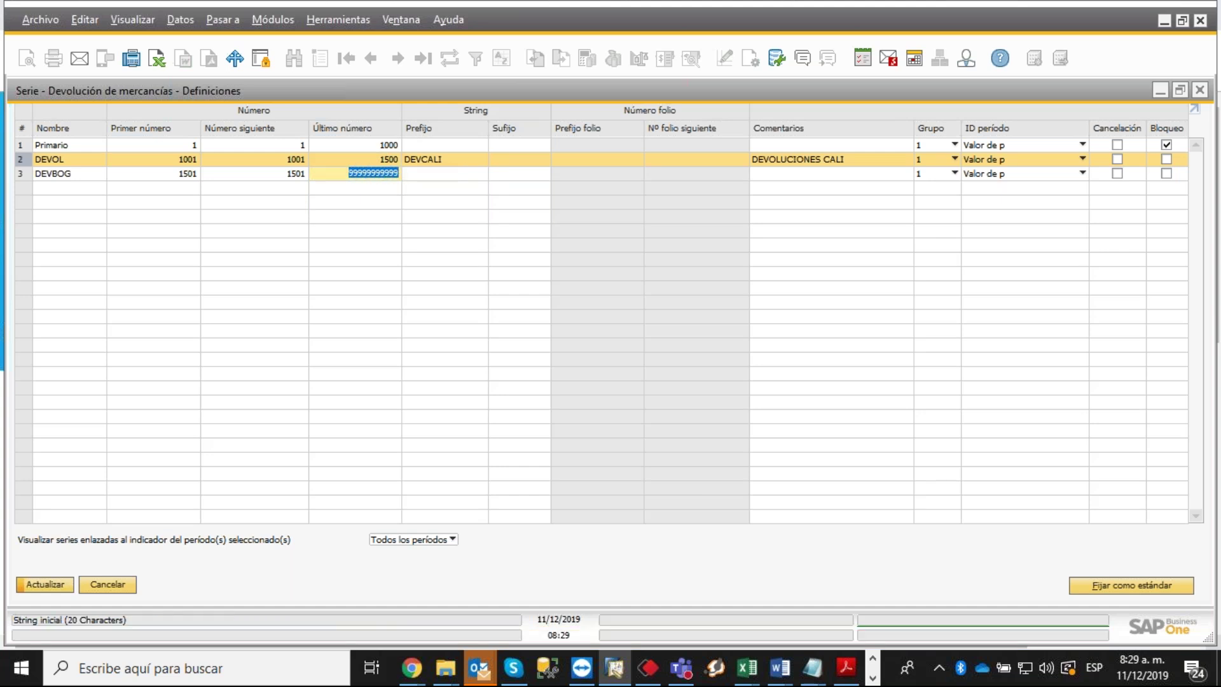
{"action": "key", "text": "BackSpace"}
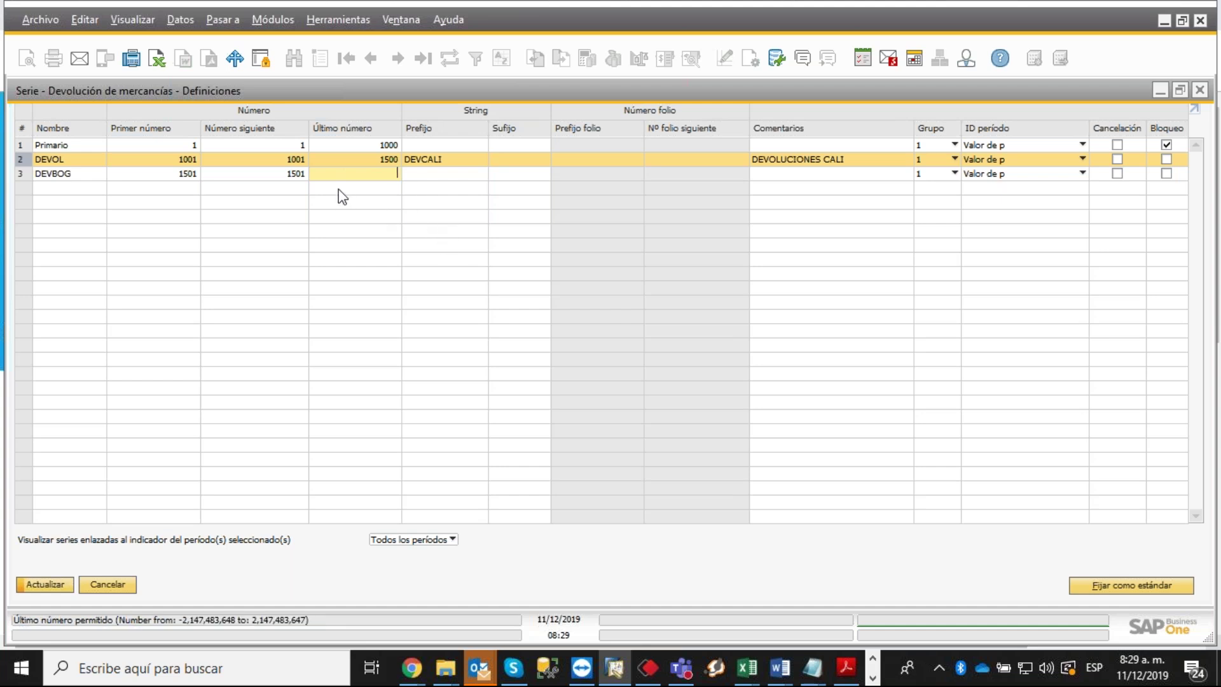
{"action": "type", "text": "5000"}
{"action": "key", "text": "Tab"}
{"action": "type", "text": "DEVBOG"}
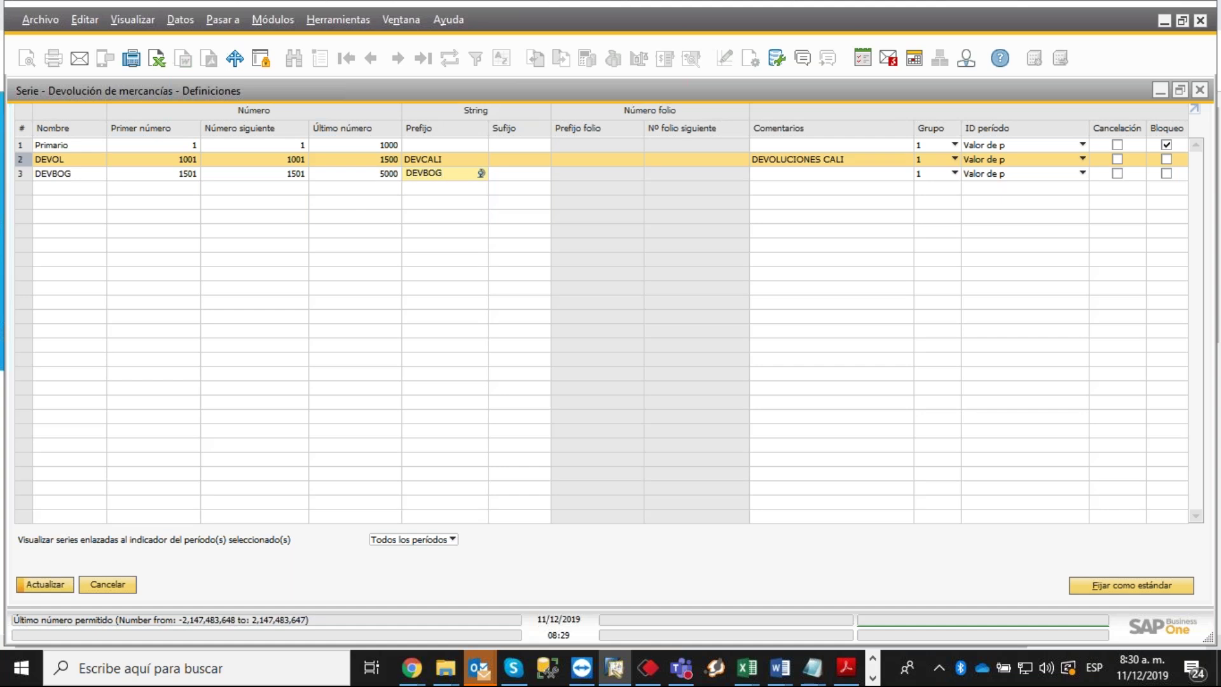
{"action": "left_click", "coordinate": [40, 588]}
{"action": "left_click", "coordinate": [37, 588]}
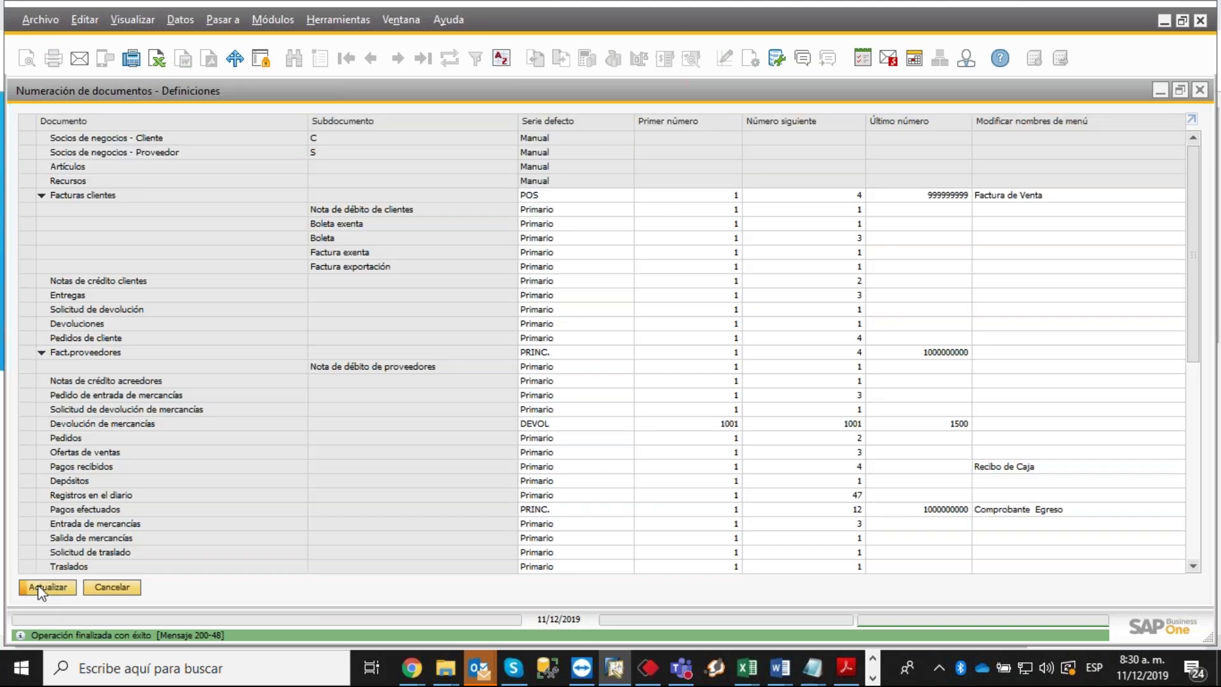
{"action": "left_click", "coordinate": [39, 588]}
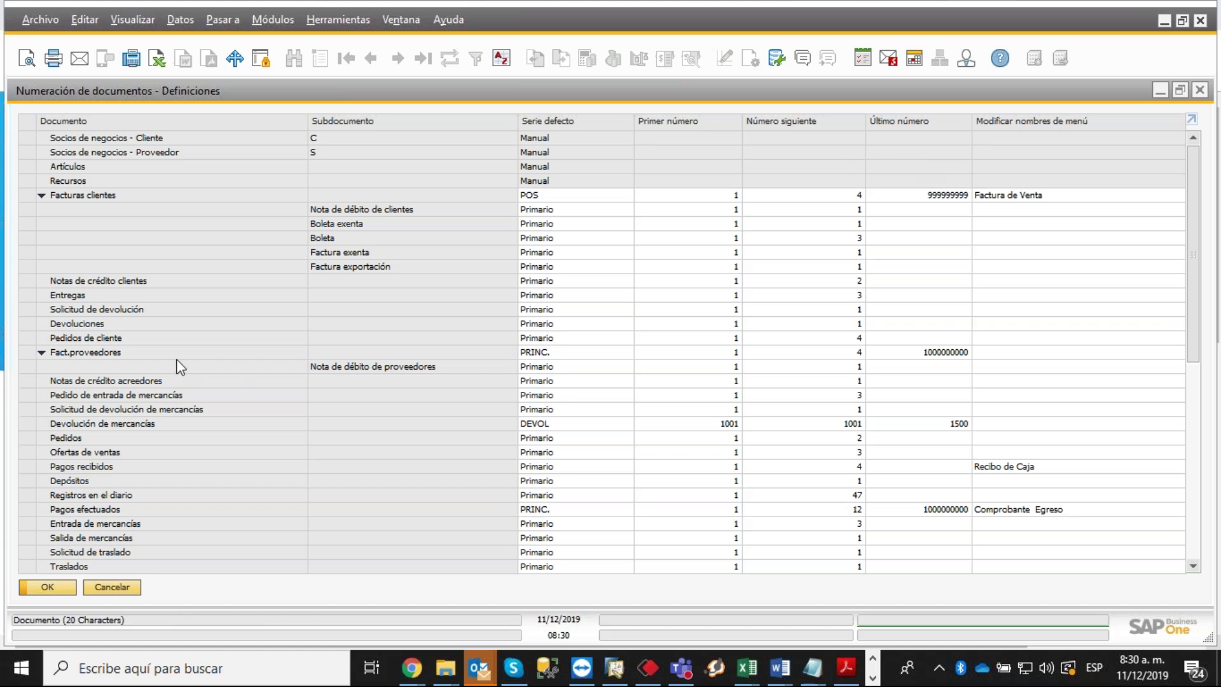
Review the saved series definitions of Devolución de mercancías, and close them and the document numbering.
{"action": "double_click", "coordinate": [30, 426]}
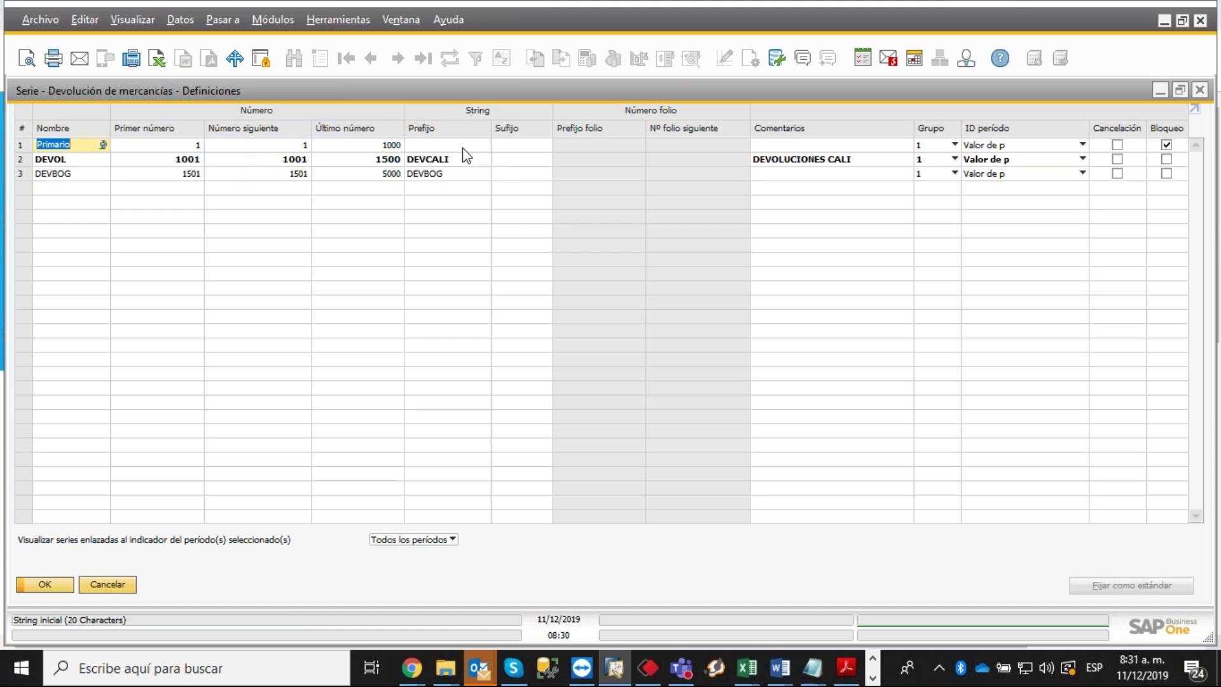
{"action": "left_click", "coordinate": [106, 585]}
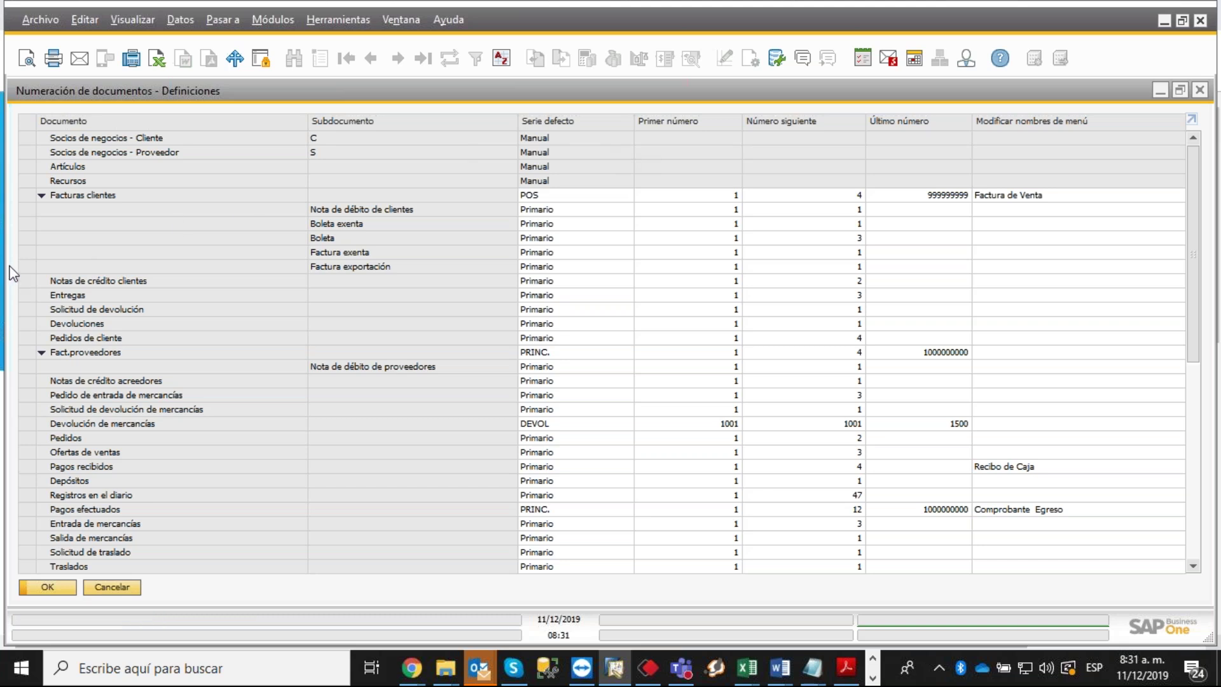
{"action": "left_click", "coordinate": [48, 586]}
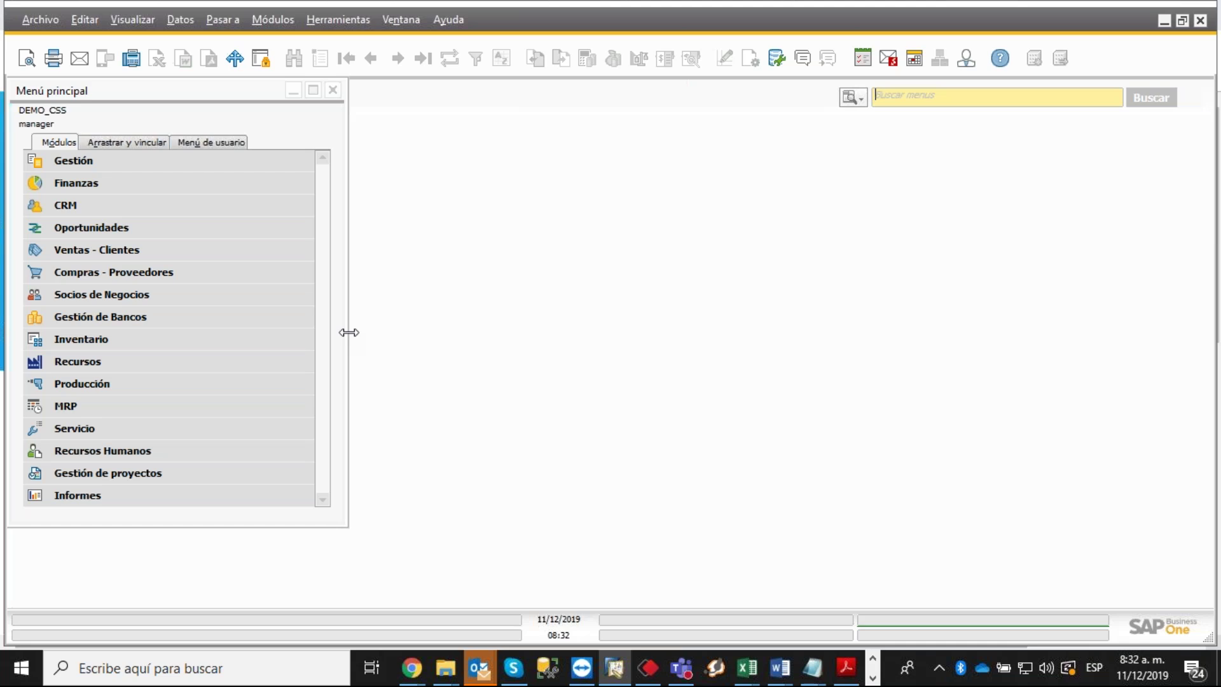
Open Períodos contables under Gestión's Inicialización sistema, reposition its window and widen the period list columns.
{"action": "left_click", "coordinate": [73, 162]}
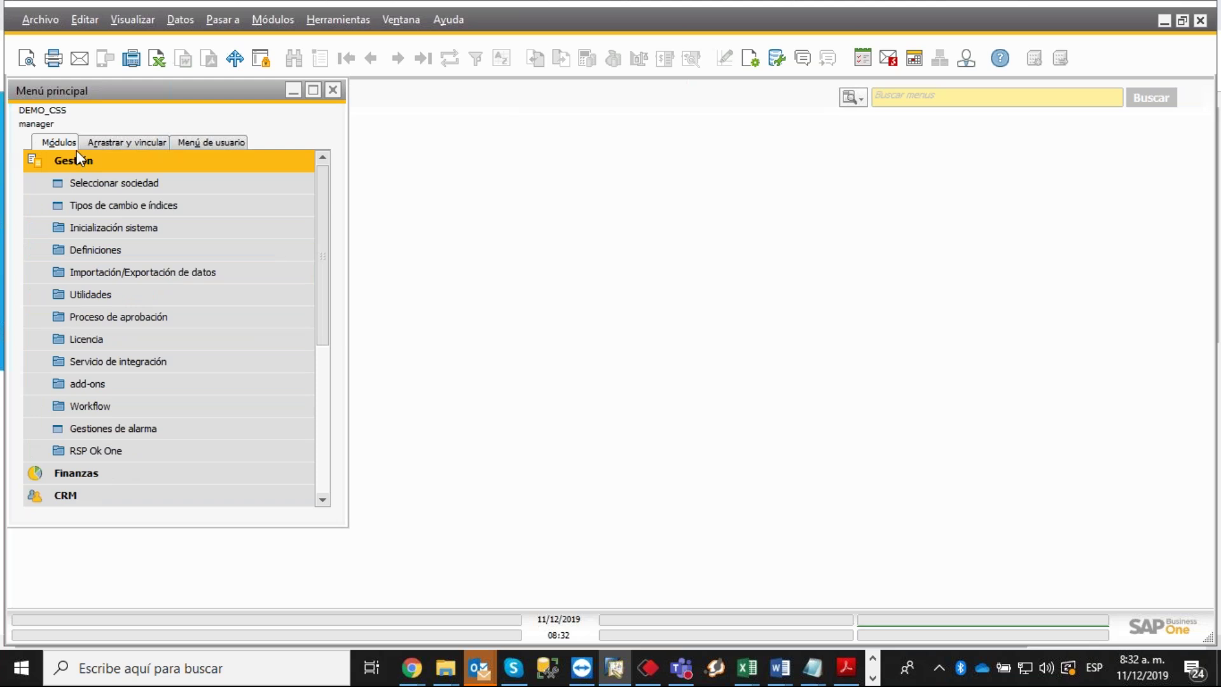
{"action": "left_click", "coordinate": [71, 227]}
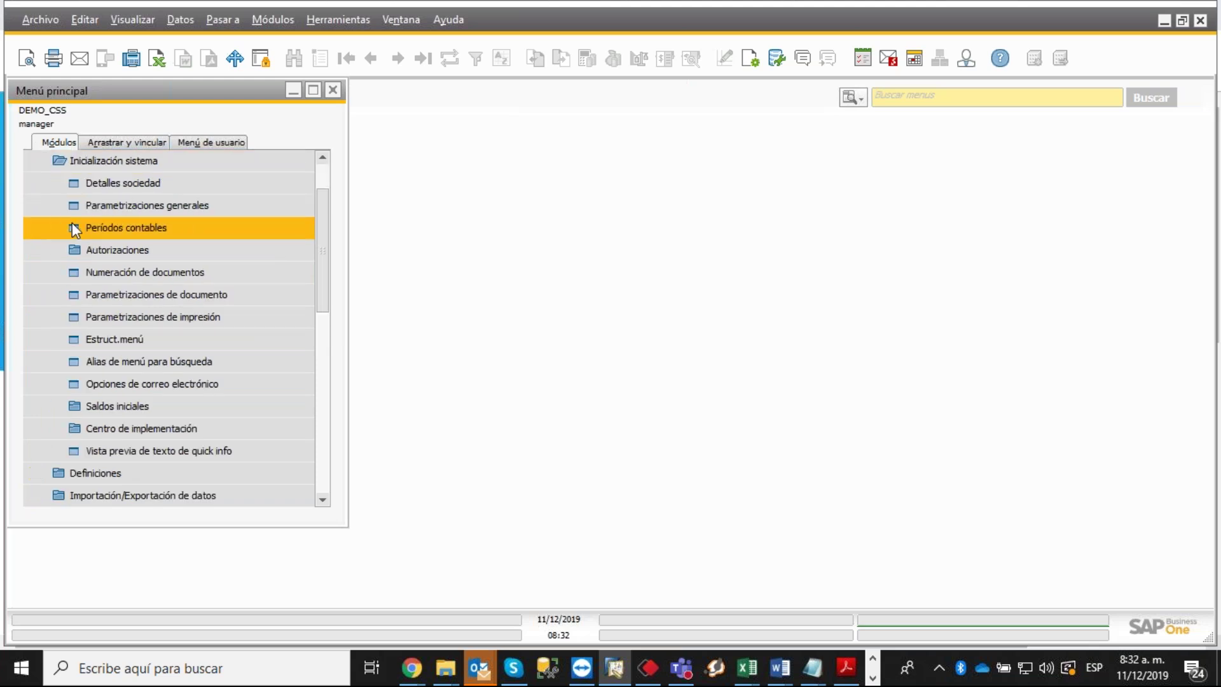
{"action": "left_click", "coordinate": [132, 224]}
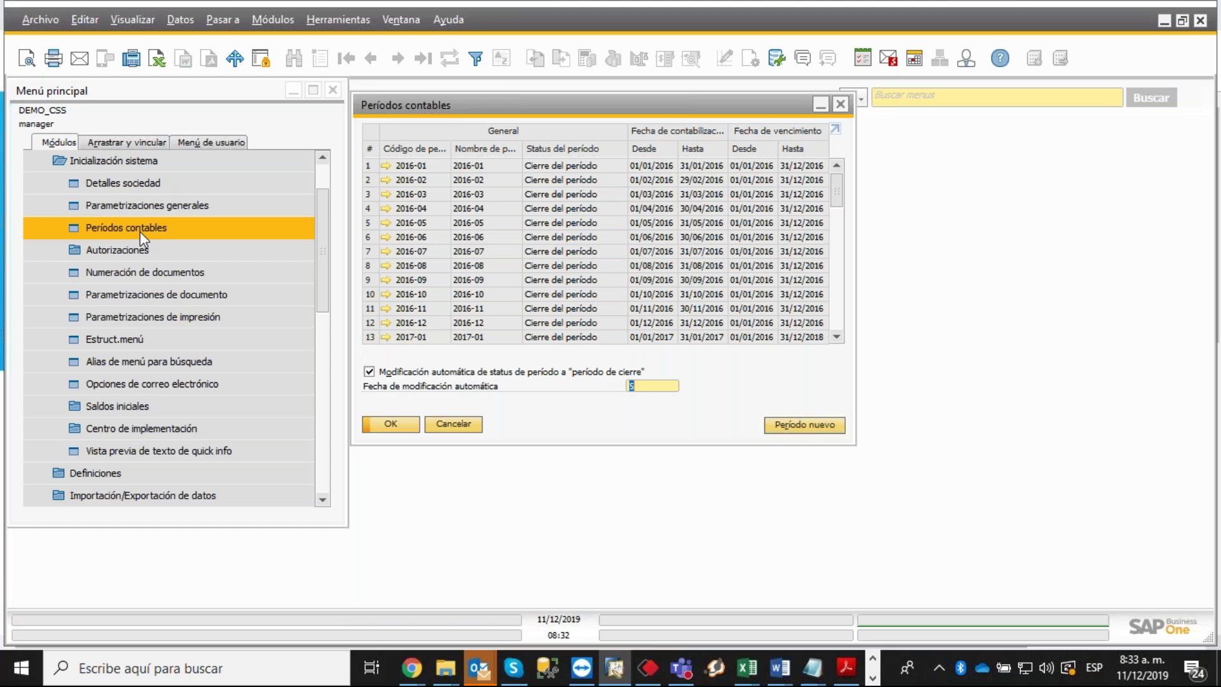
{"action": "left_click_drag", "start_coordinate": [493, 112], "coordinate": [517, 152]}
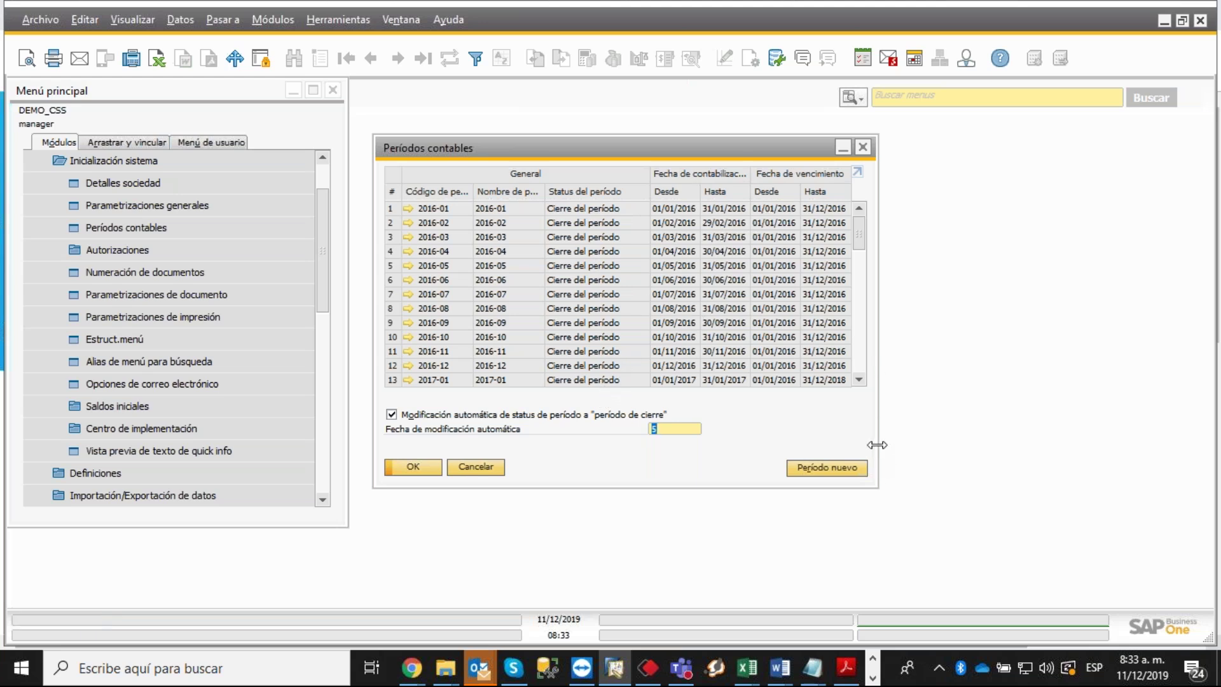
{"action": "left_click", "coordinate": [133, 20]}
{"action": "left_click", "coordinate": [151, 155]}
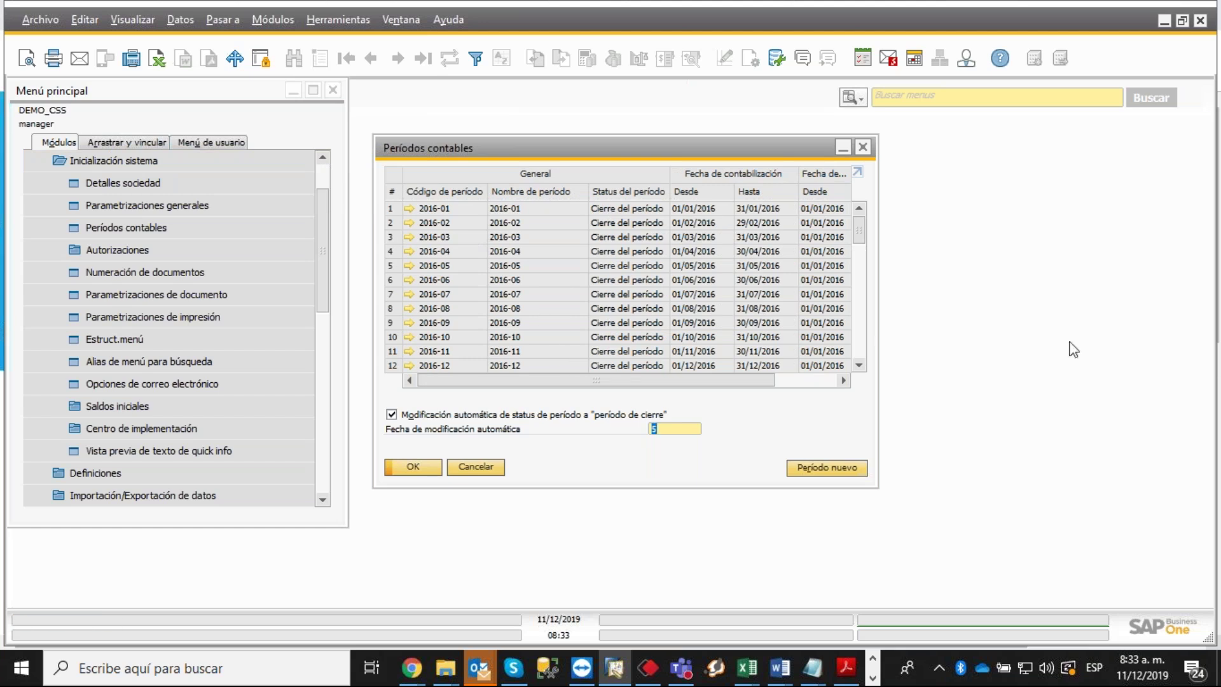
{"action": "left_click", "coordinate": [1208, 290]}
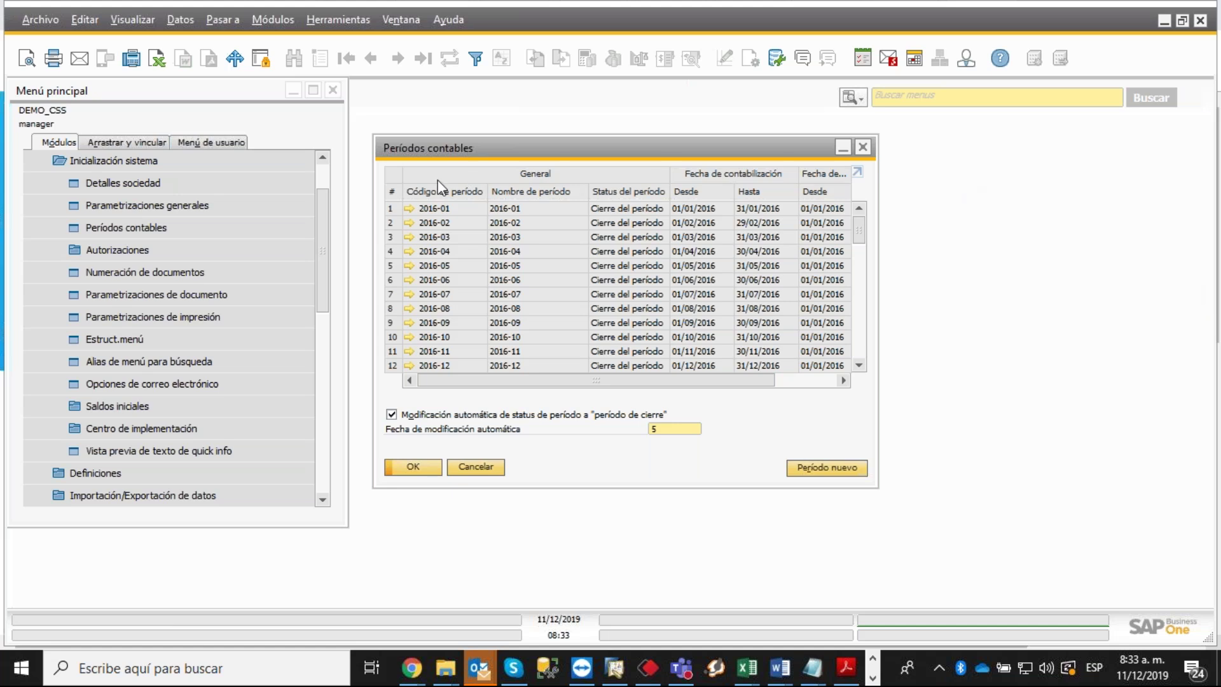
Collapse Inicialización sistema and close the Períodos contables window.
{"action": "left_click", "coordinate": [281, 312]}
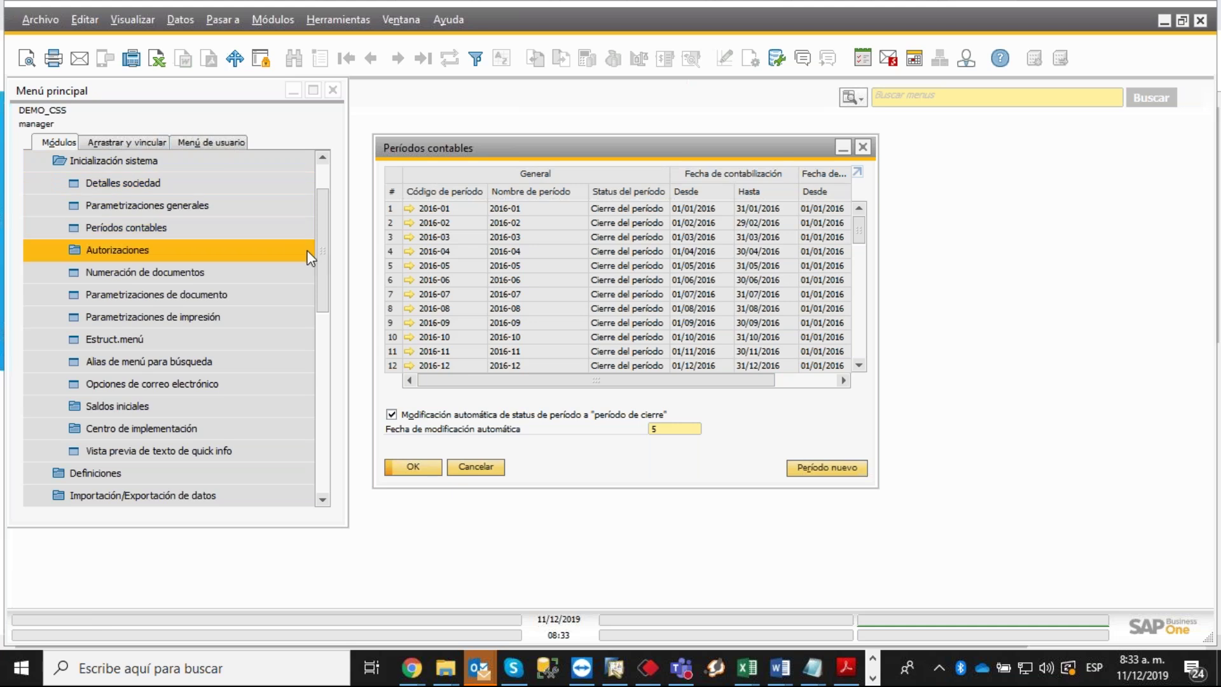
{"action": "scroll", "coordinate": [322, 248], "scroll_direction": "up", "scroll_amount": 1}
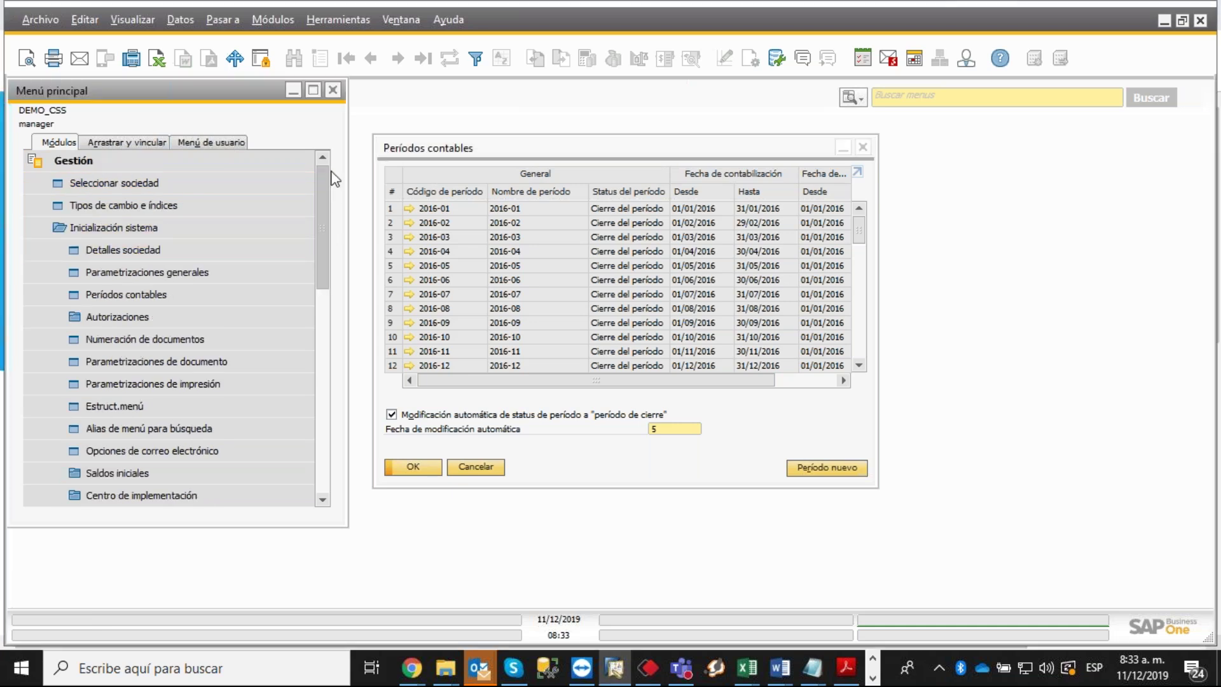
{"action": "left_click", "coordinate": [68, 226]}
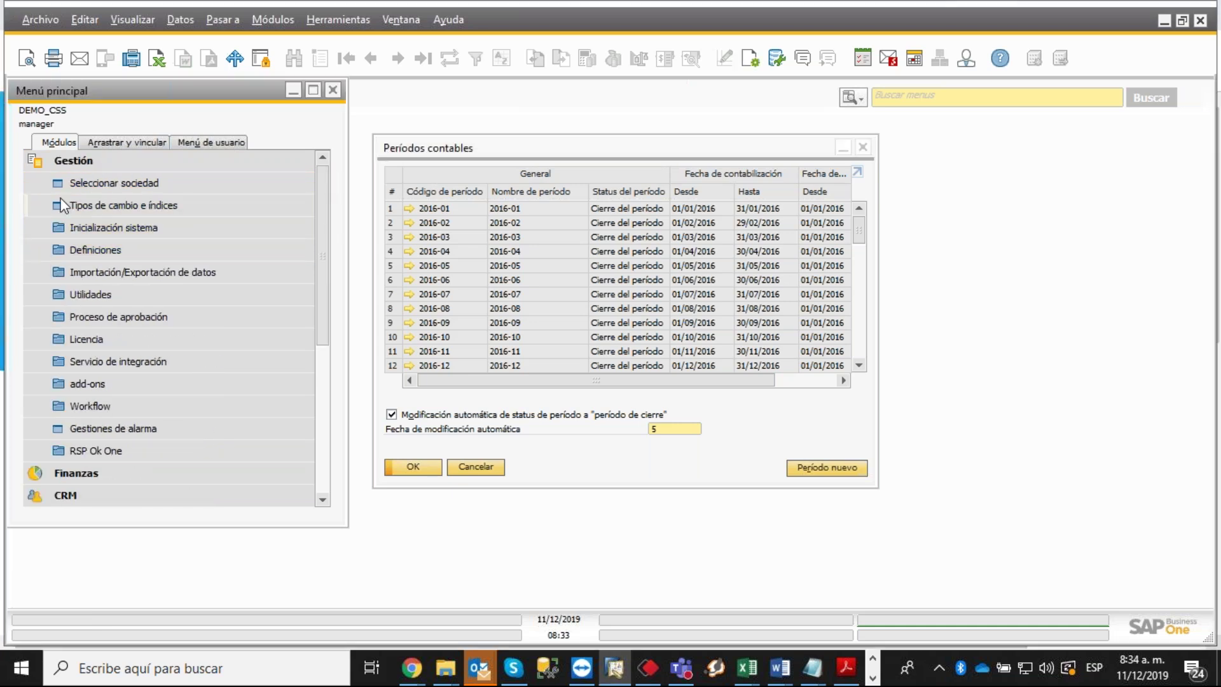
{"action": "left_click", "coordinate": [867, 154]}
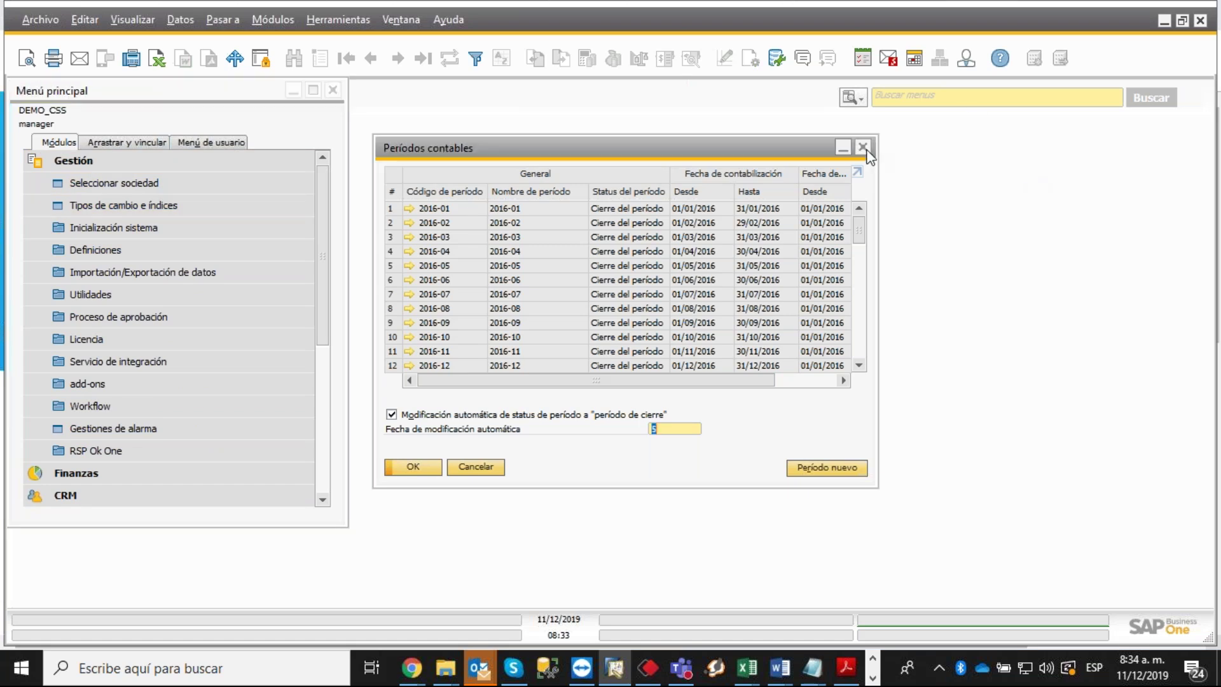
{"action": "left_click", "coordinate": [862, 148]}
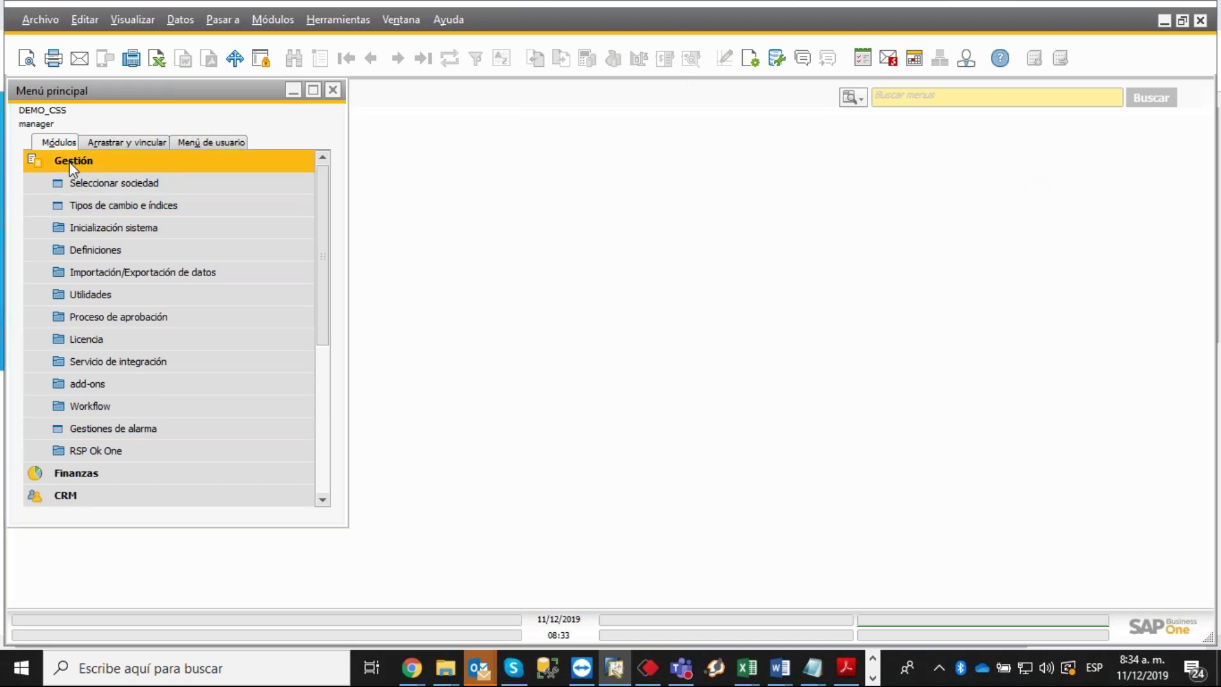
Open Numeración de documentos under Inicialización sistema, view the series definitions of Notas de crédito clientes as a floating window, and close them.
{"action": "left_click", "coordinate": [72, 226]}
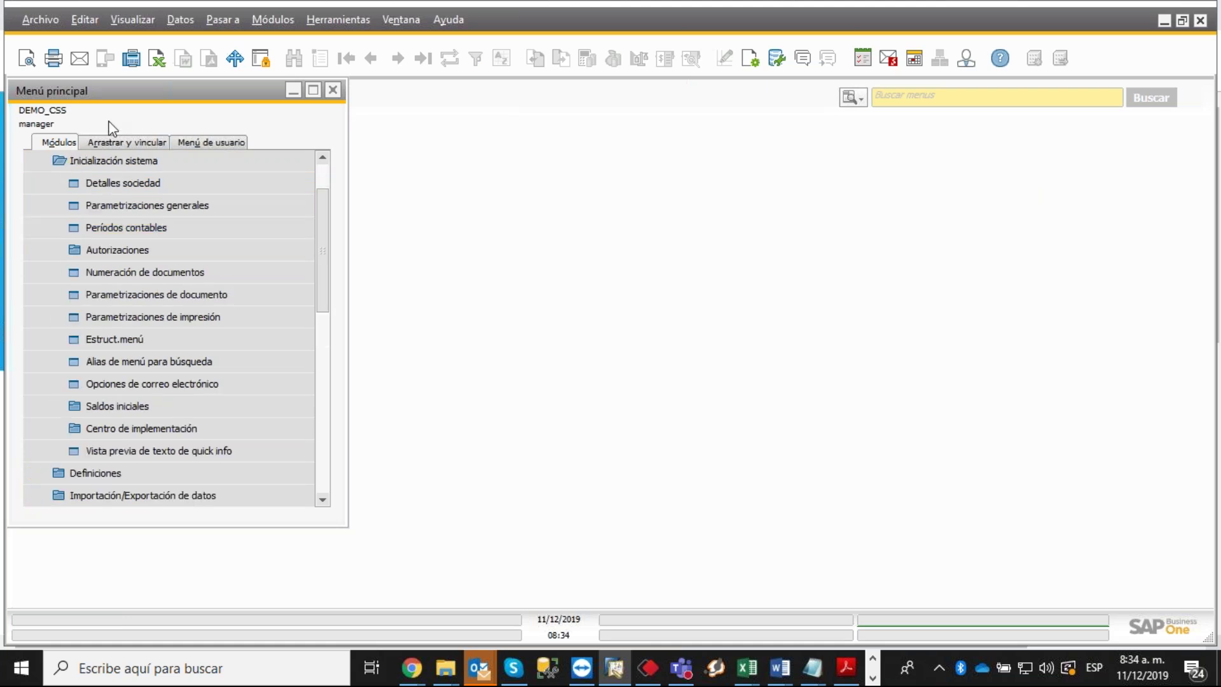
{"action": "left_click", "coordinate": [120, 273]}
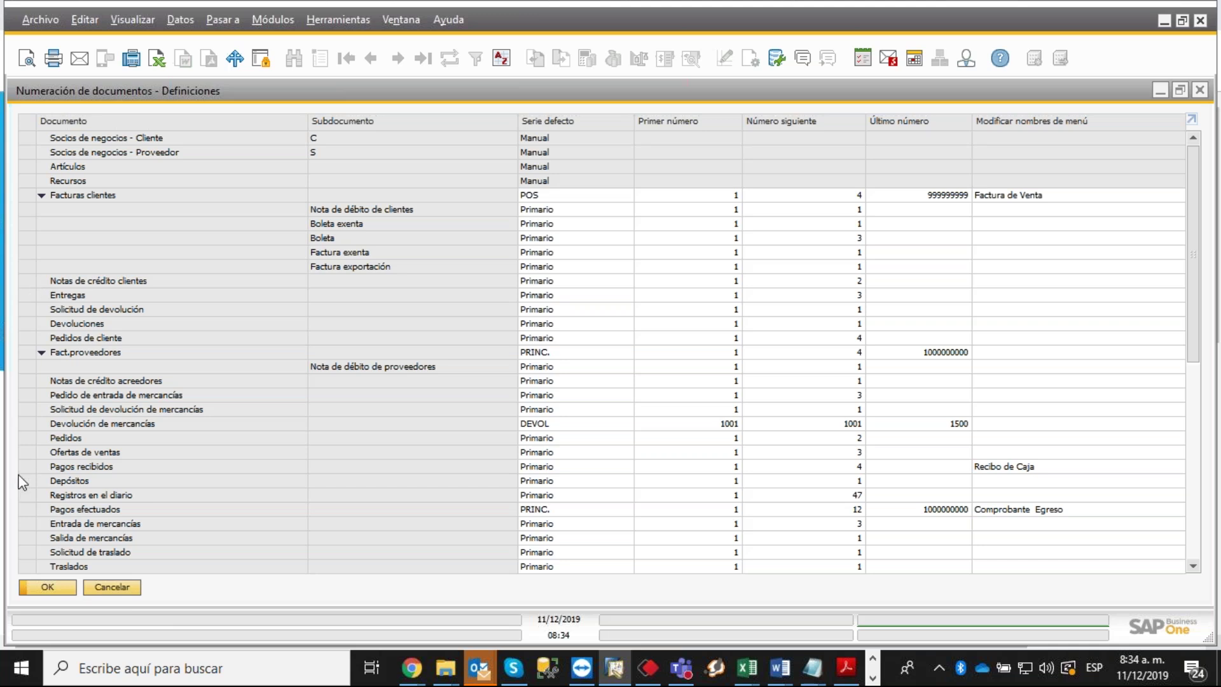
{"action": "double_click", "coordinate": [26, 282]}
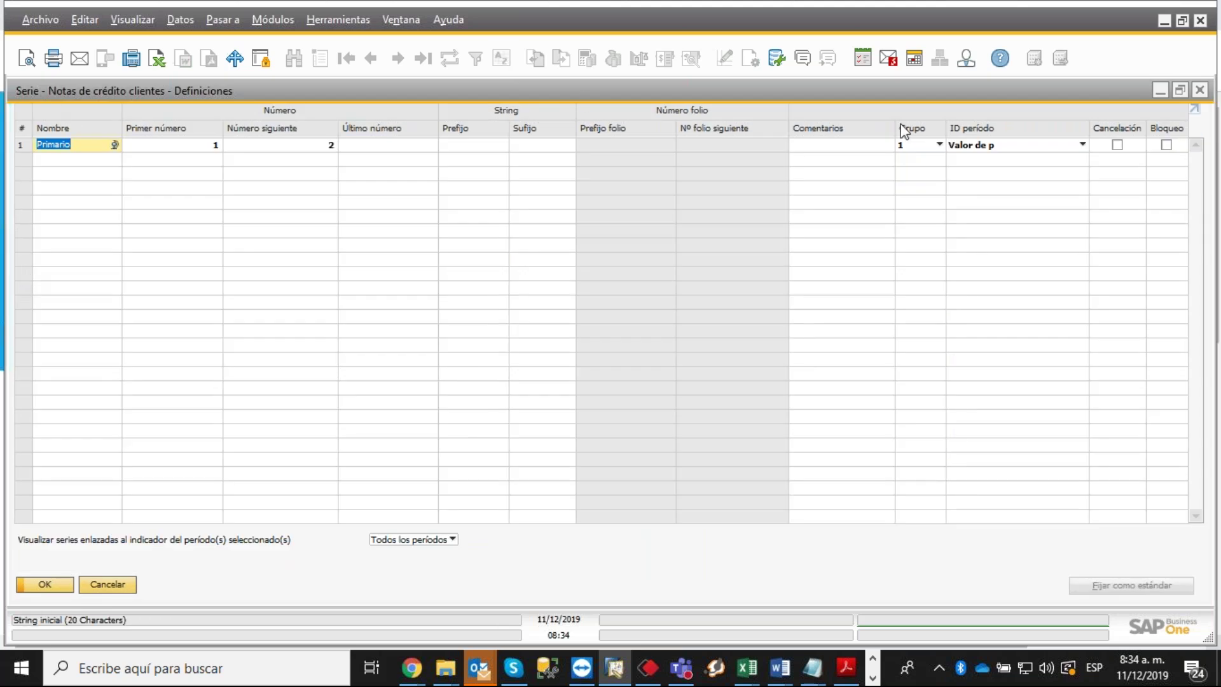
{"action": "left_click", "coordinate": [1161, 92]}
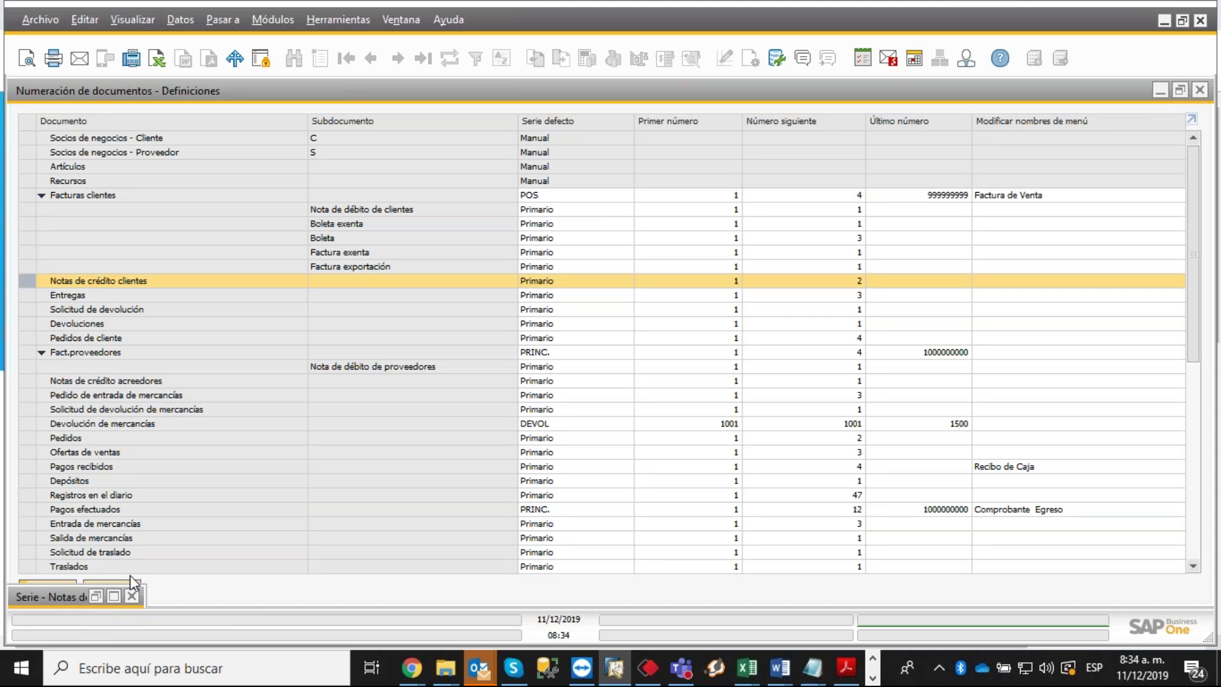
{"action": "left_click", "coordinate": [99, 596]}
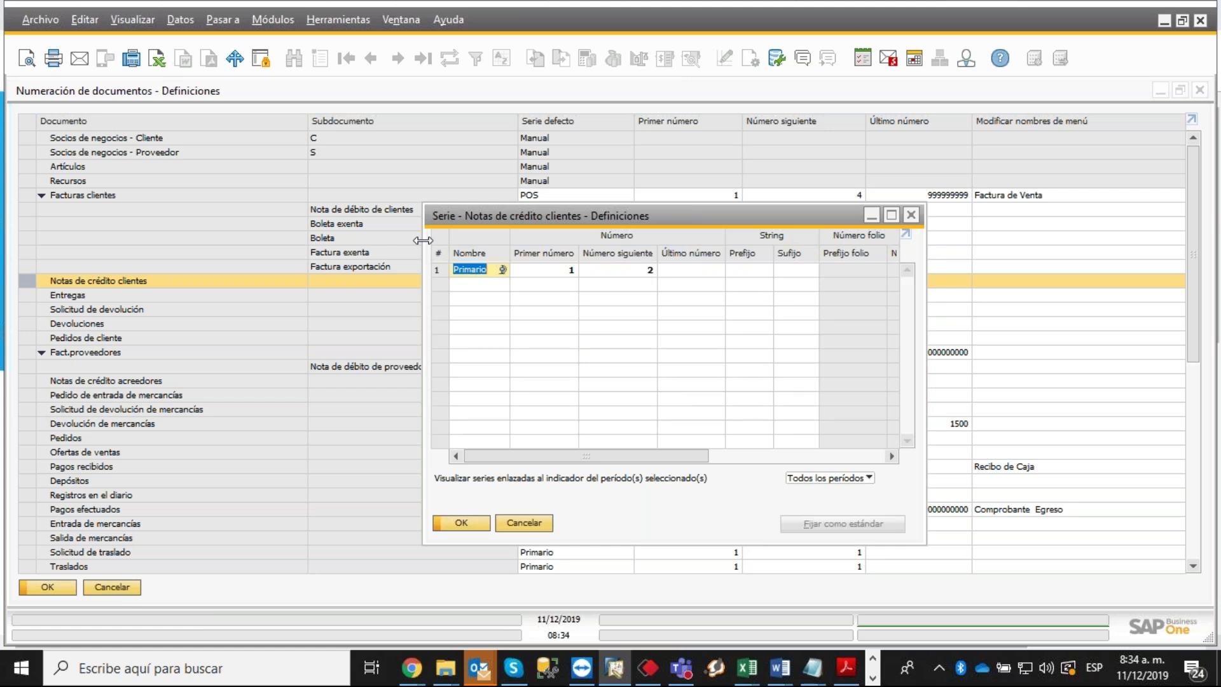
{"action": "left_click", "coordinate": [908, 217]}
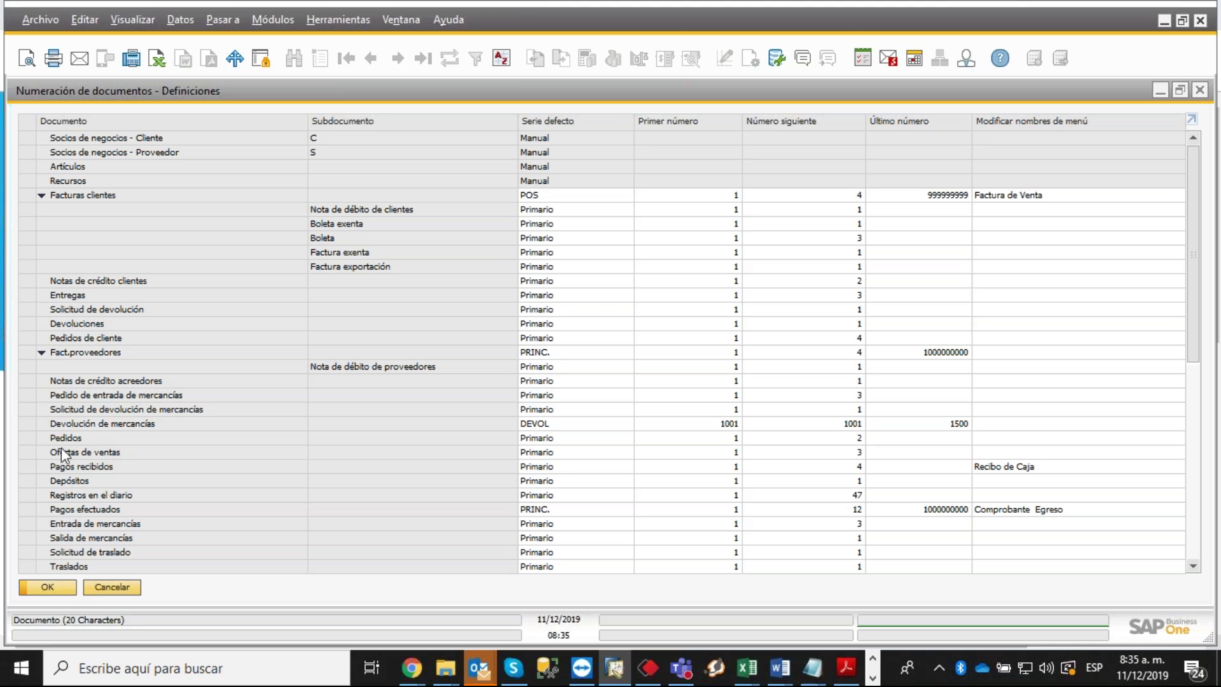
Close the document numbering and collapse Inicialización sistema and the Gestión module.
{"action": "left_click", "coordinate": [97, 590]}
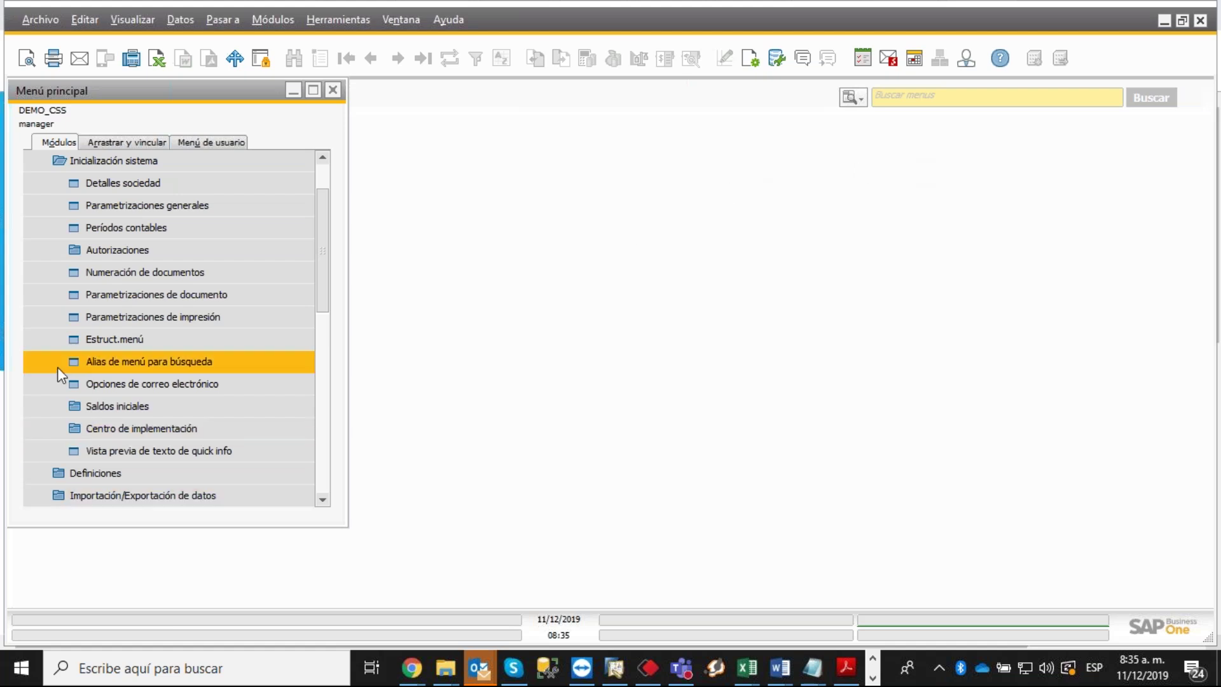
{"action": "scroll", "coordinate": [329, 210], "scroll_direction": "up", "scroll_amount": 2}
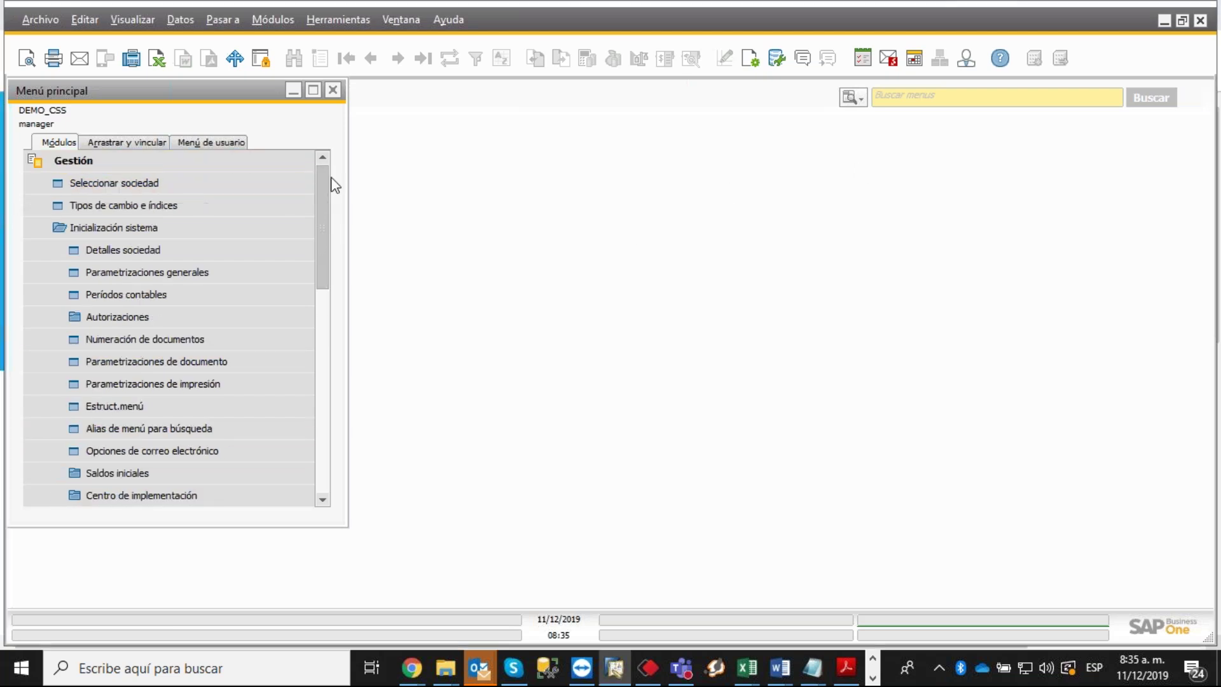
{"action": "left_click", "coordinate": [81, 225]}
{"action": "left_click", "coordinate": [52, 168]}
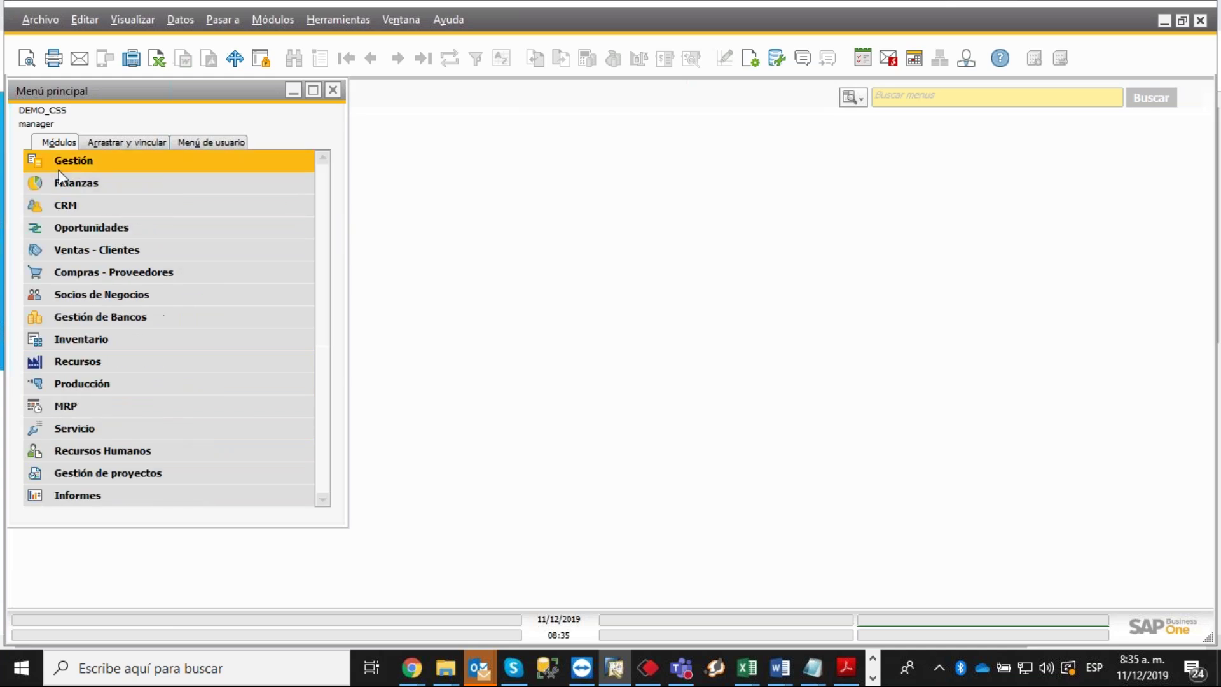
Bring up Períodos contables again from Inicialización sistema in Gestión and close it.
{"action": "left_click", "coordinate": [72, 167]}
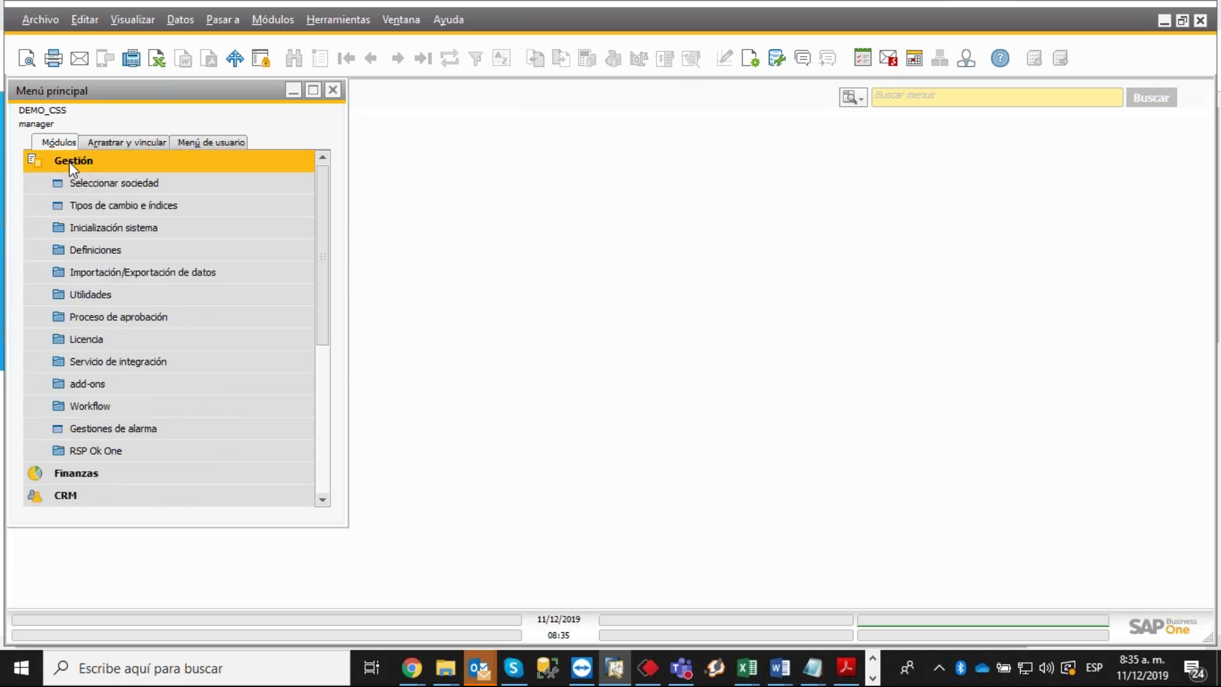
{"action": "left_click", "coordinate": [70, 231]}
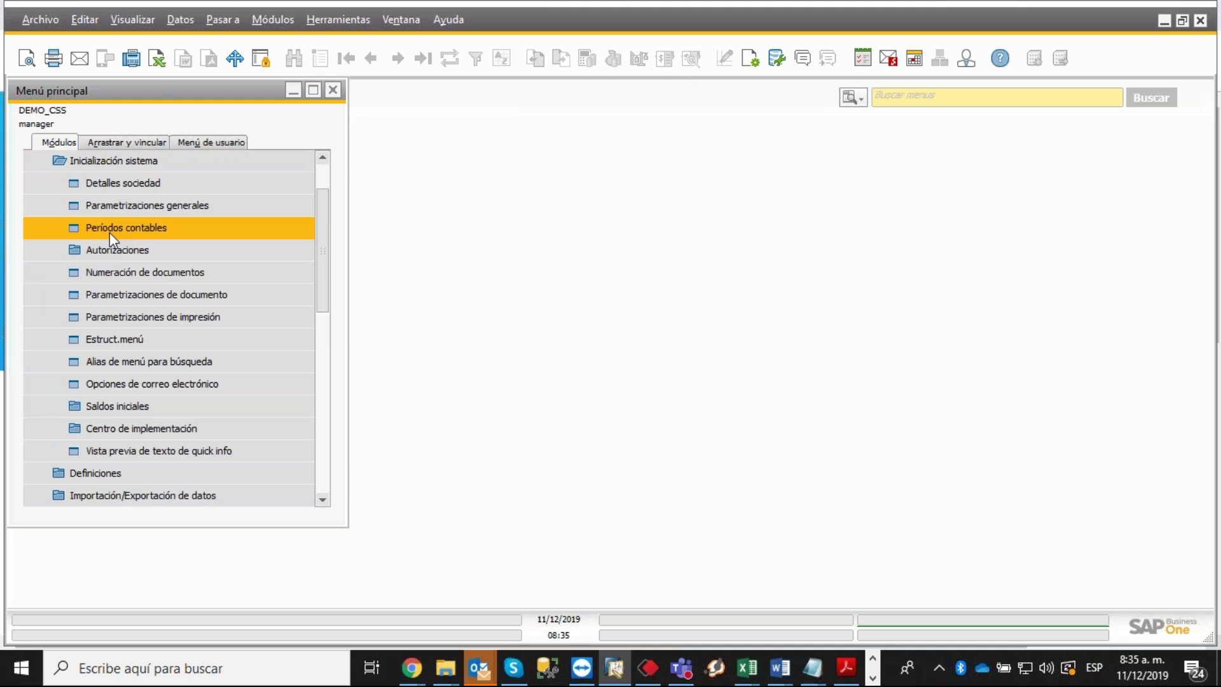
{"action": "left_click", "coordinate": [109, 231]}
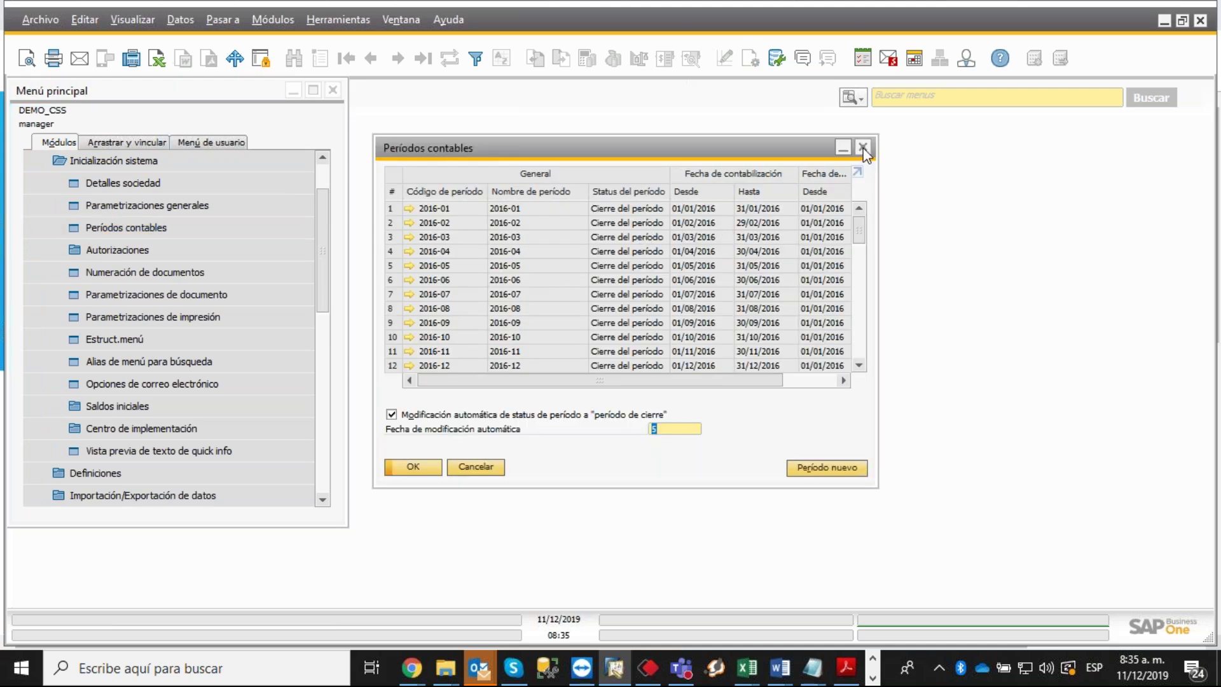
{"action": "left_click", "coordinate": [863, 148]}
Search the menus for PERIO and dismiss the suggestions.
{"action": "left_click", "coordinate": [879, 97]}
{"action": "type", "text": "P"}
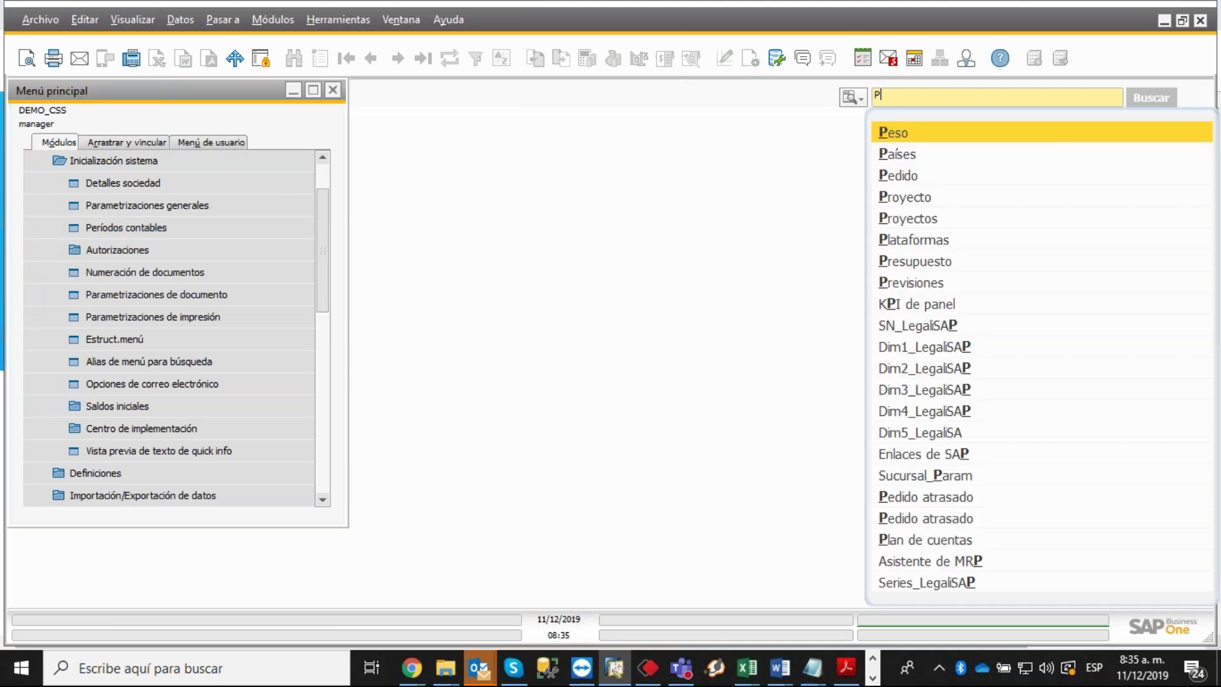
{"action": "type", "text": "ERIO"}
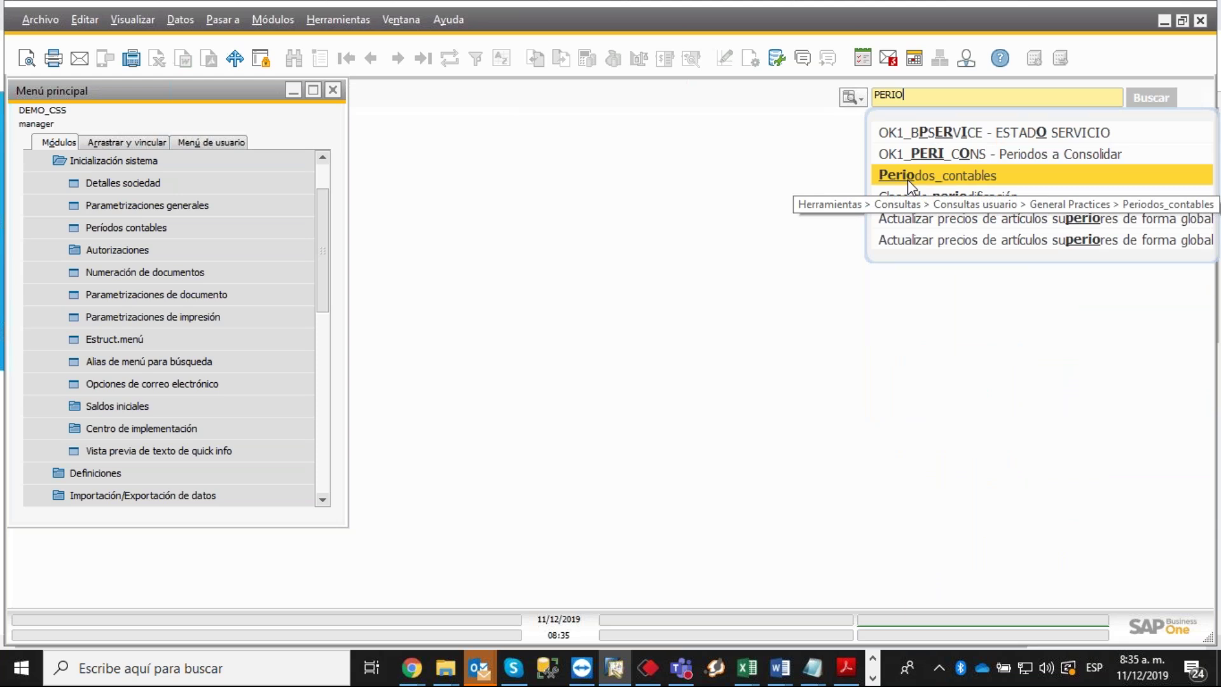
{"action": "left_click", "coordinate": [834, 130]}
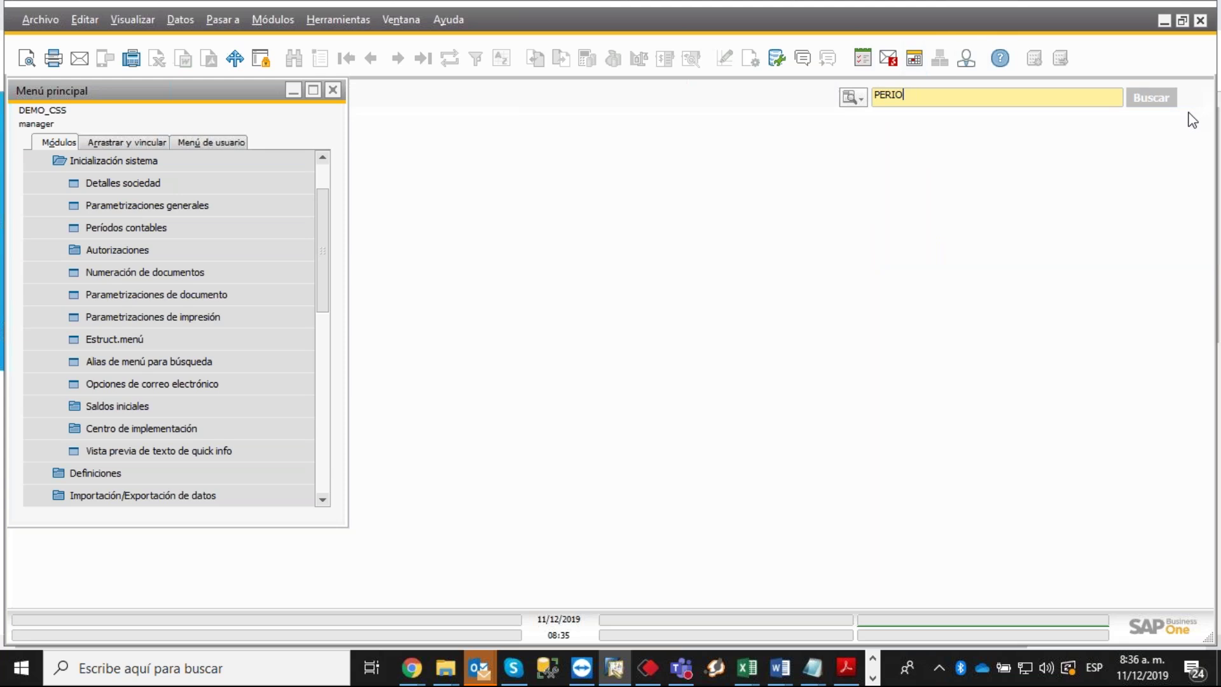
Collapse Inicialización sistema and the Gestión module in the main menu.
{"action": "left_click", "coordinate": [182, 166]}
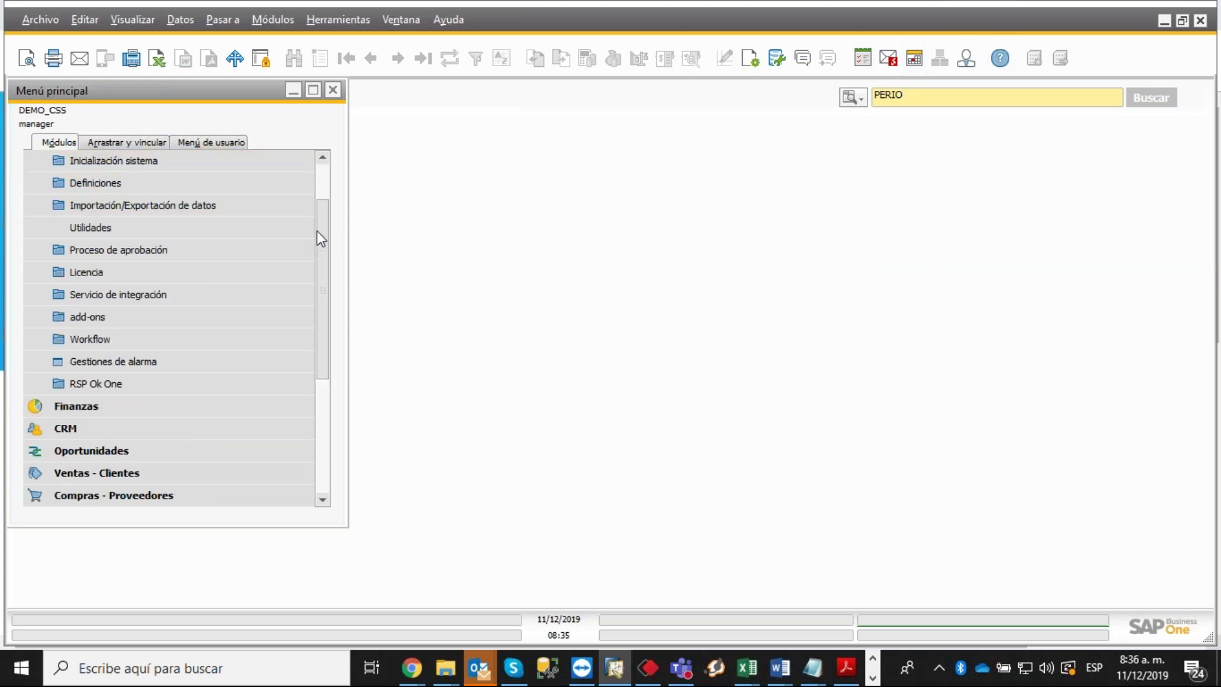
{"action": "left_click_drag", "start_coordinate": [323, 232], "coordinate": [327, 183]}
{"action": "left_click", "coordinate": [44, 162]}
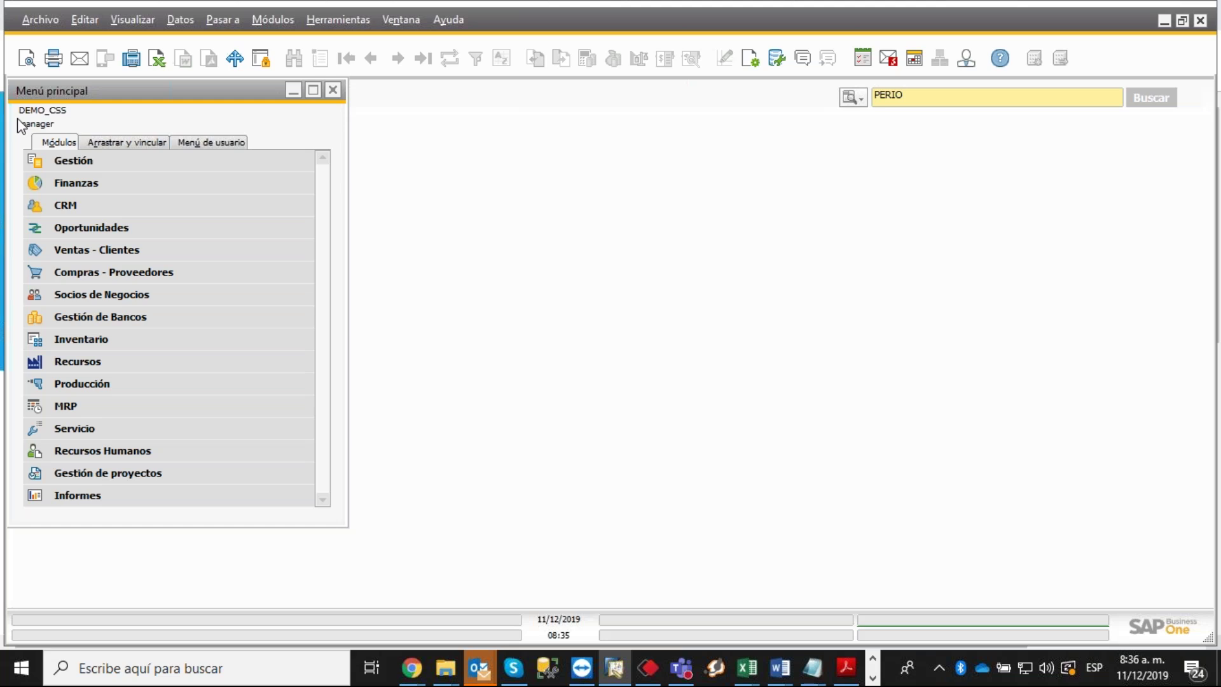
Search the menus for PERIOD, view the user query Periodos_contables, and close it.
{"action": "left_click", "coordinate": [921, 97]}
{"action": "type", "text": "D"}
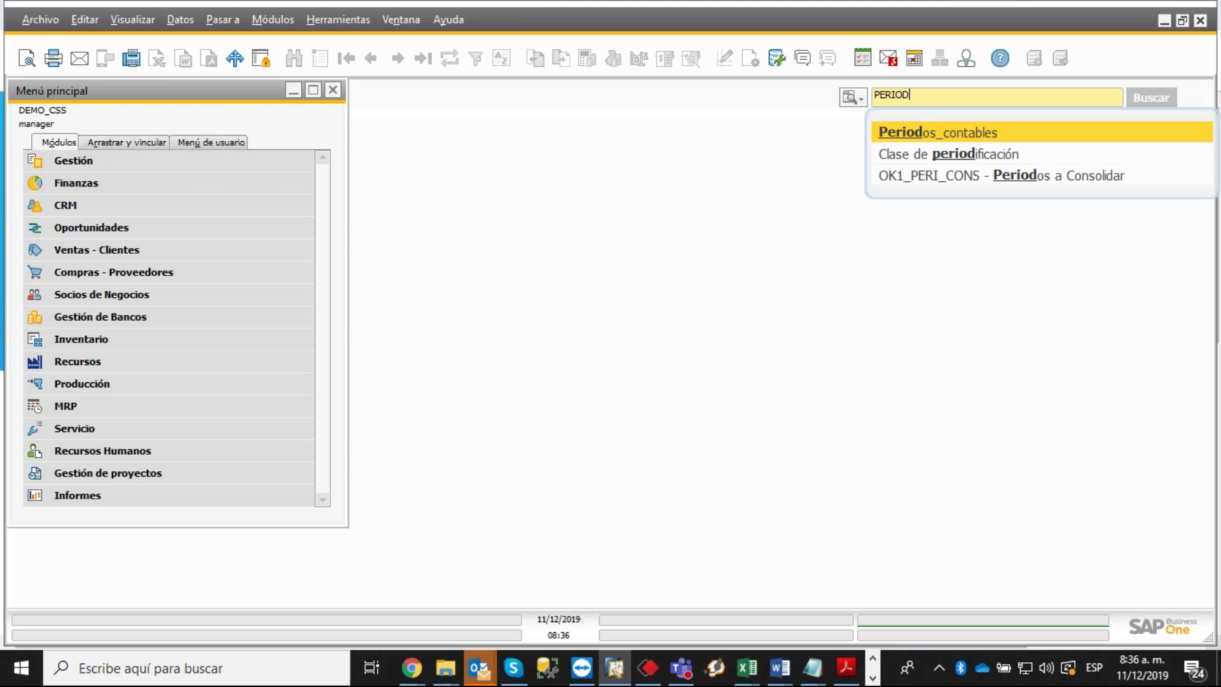
{"action": "left_click", "coordinate": [911, 133]}
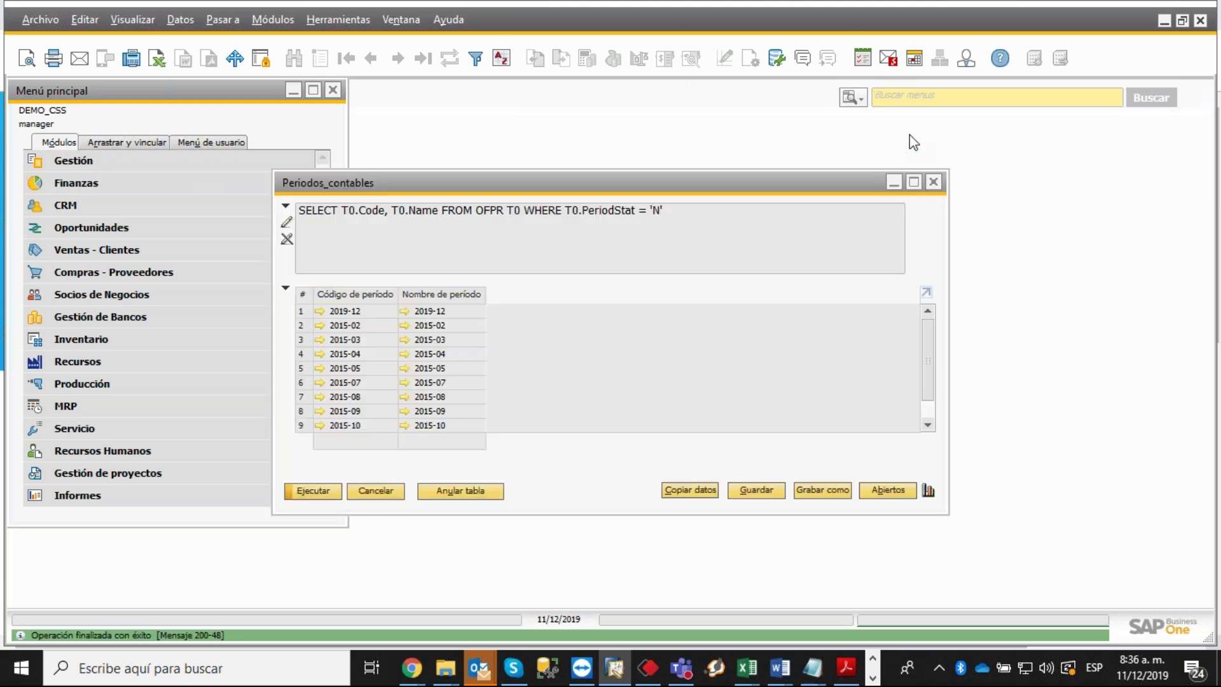
{"action": "left_click", "coordinate": [933, 181]}
Open Períodos contables from Inicialización sistema in the Gestión module.
{"action": "left_click", "coordinate": [66, 160]}
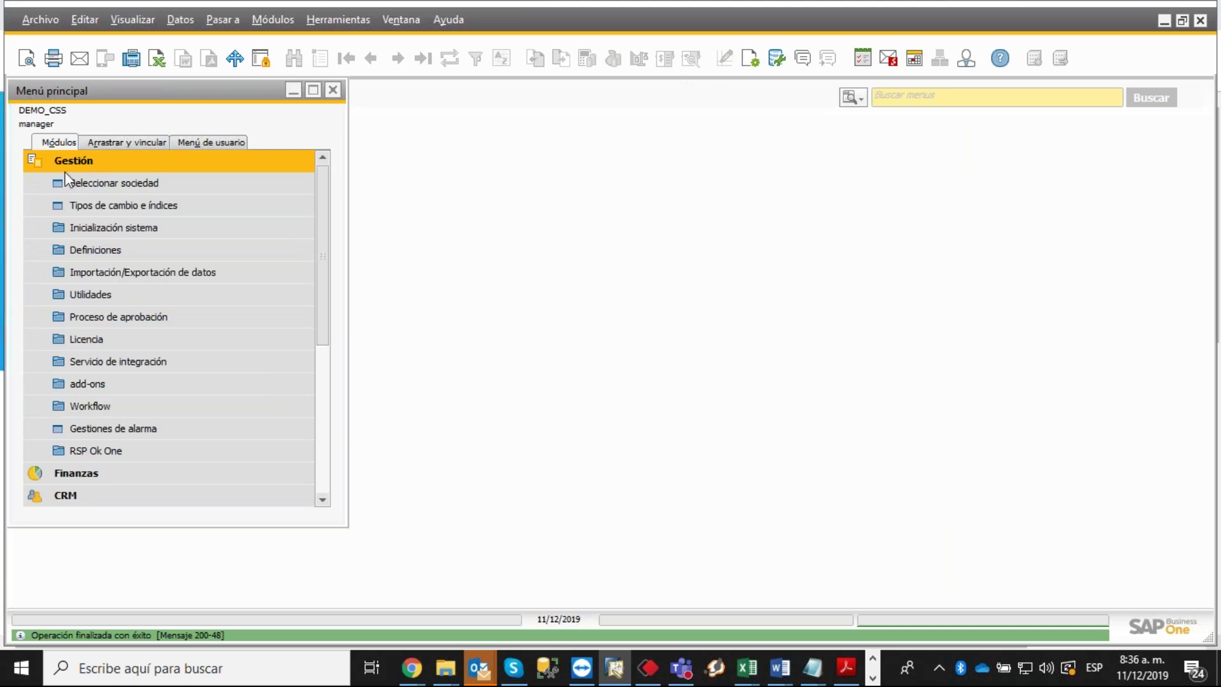
{"action": "left_click", "coordinate": [76, 226]}
{"action": "left_click", "coordinate": [122, 227]}
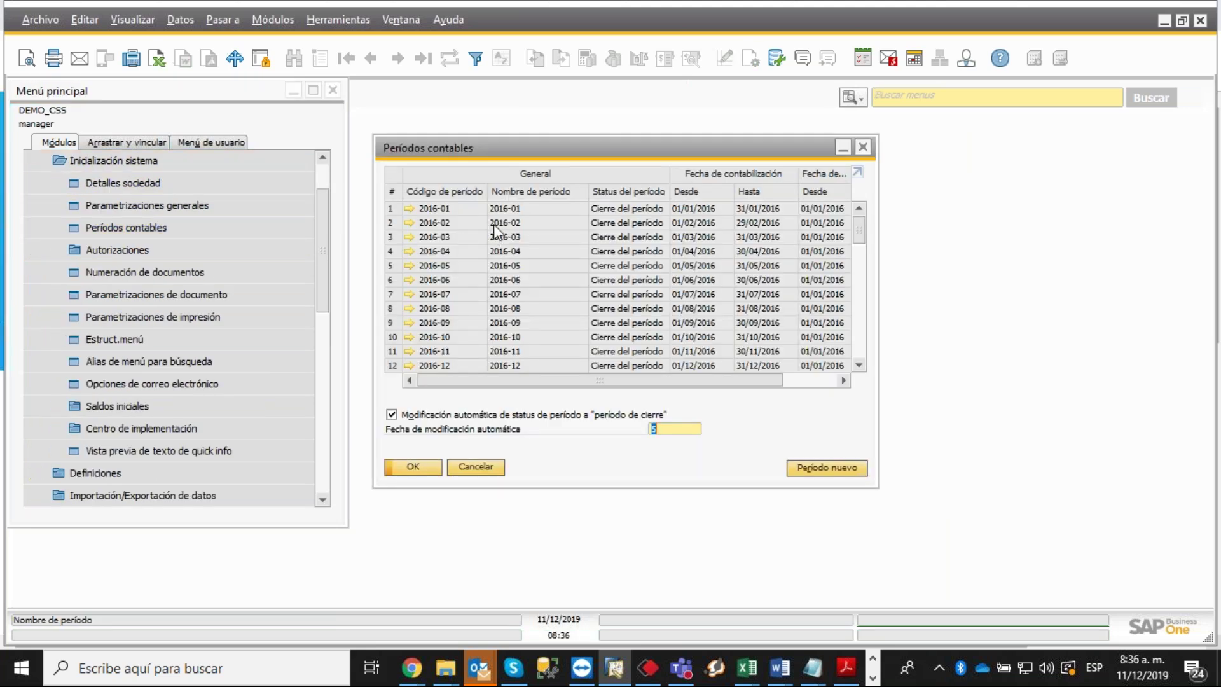
View the details of period 2016-01, close them, and look over the posting and due date columns of the period list.
{"action": "left_click", "coordinate": [409, 208]}
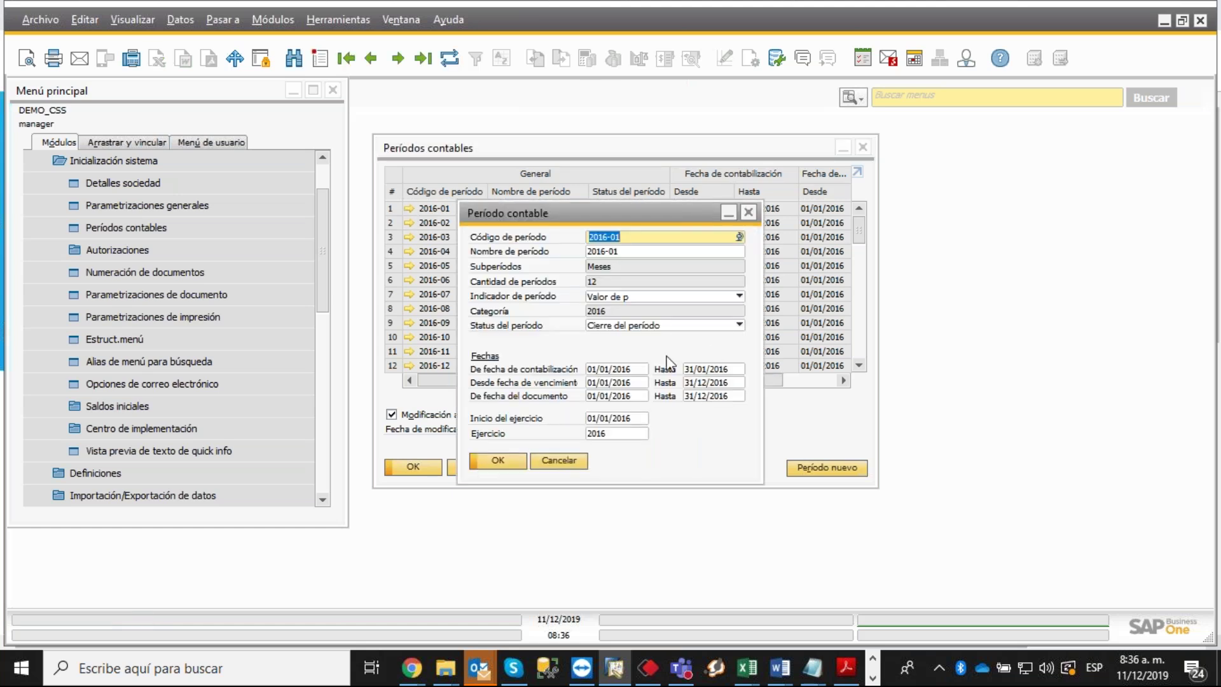
{"action": "left_click", "coordinate": [748, 212]}
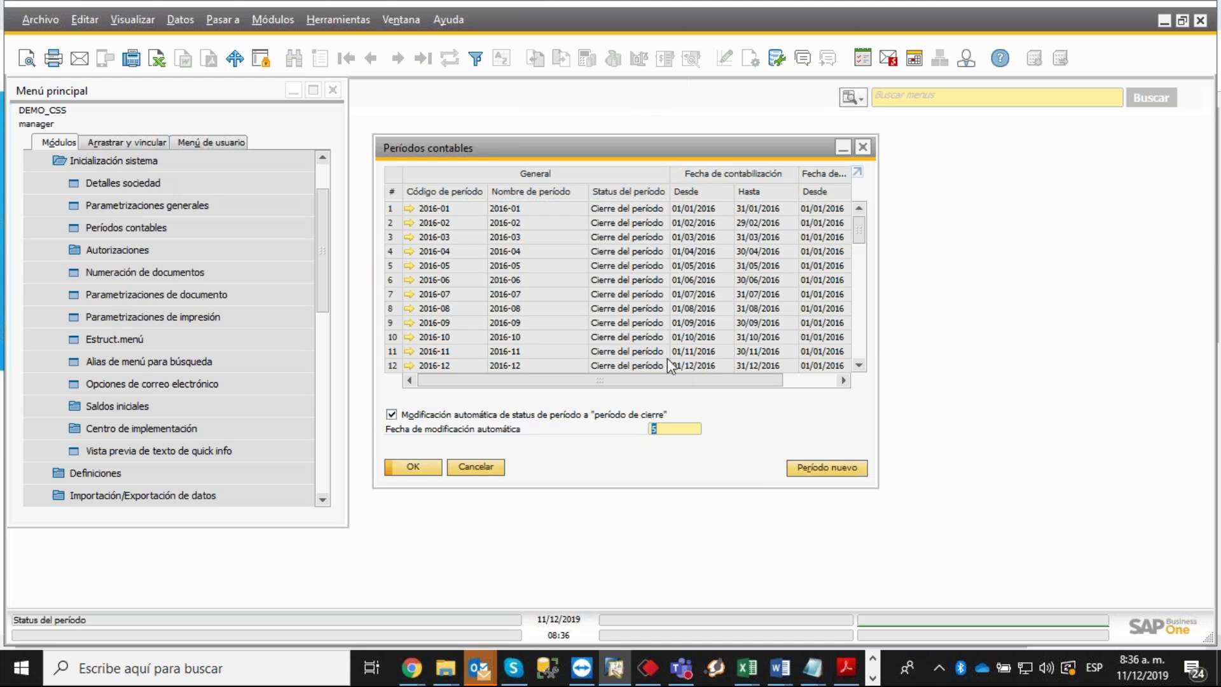
{"action": "scroll", "coordinate": [664, 378], "scroll_direction": "right", "scroll_amount": 2}
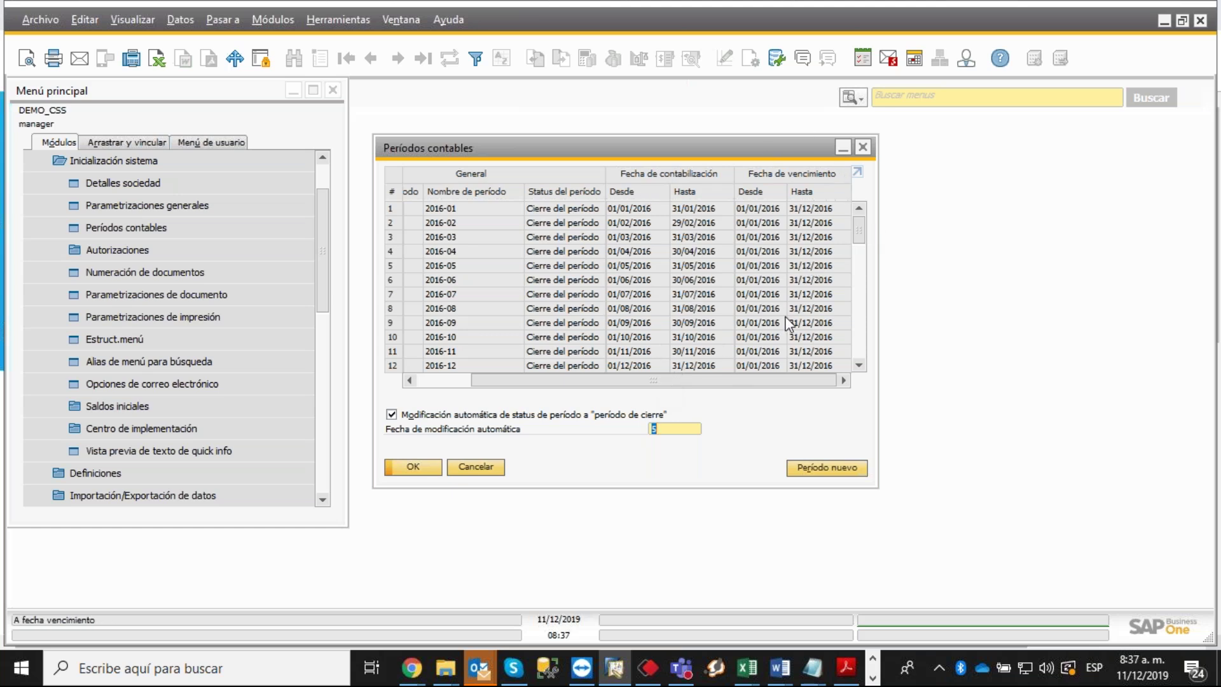
{"action": "left_click_drag", "start_coordinate": [593, 381], "coordinate": [490, 384]}
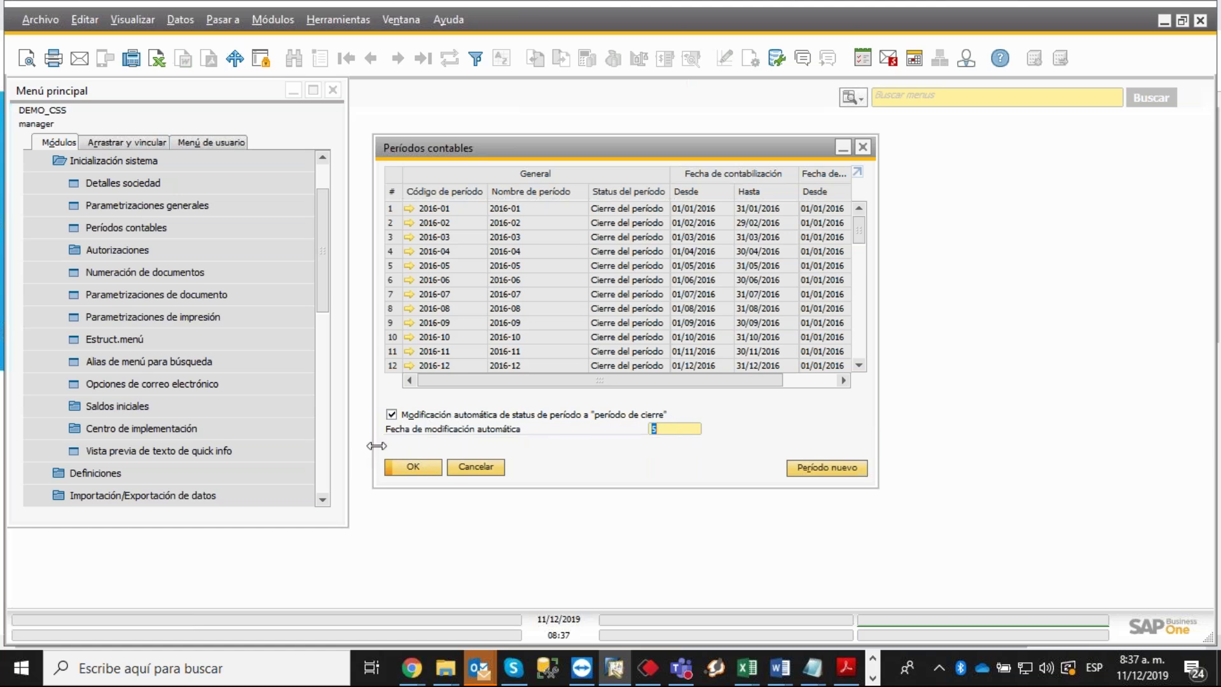
Disable the automatic change of period status to "período de cierre" and update the accounting periods.
{"action": "left_click", "coordinate": [392, 415]}
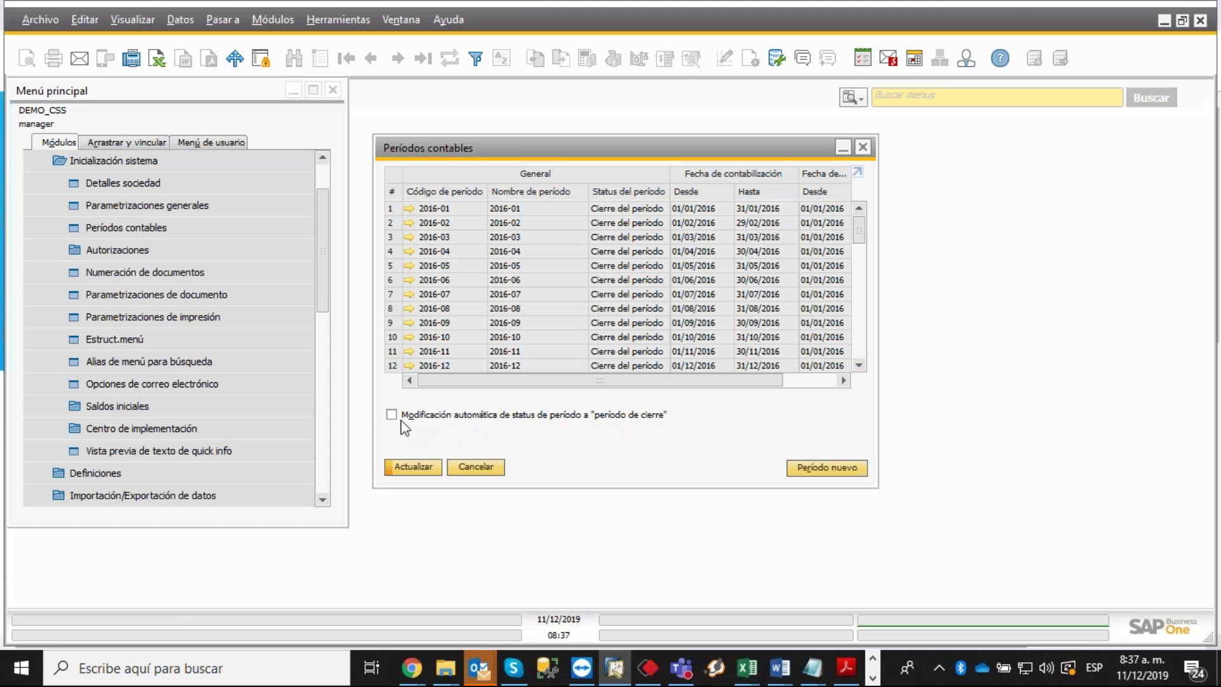
{"action": "left_click", "coordinate": [392, 414]}
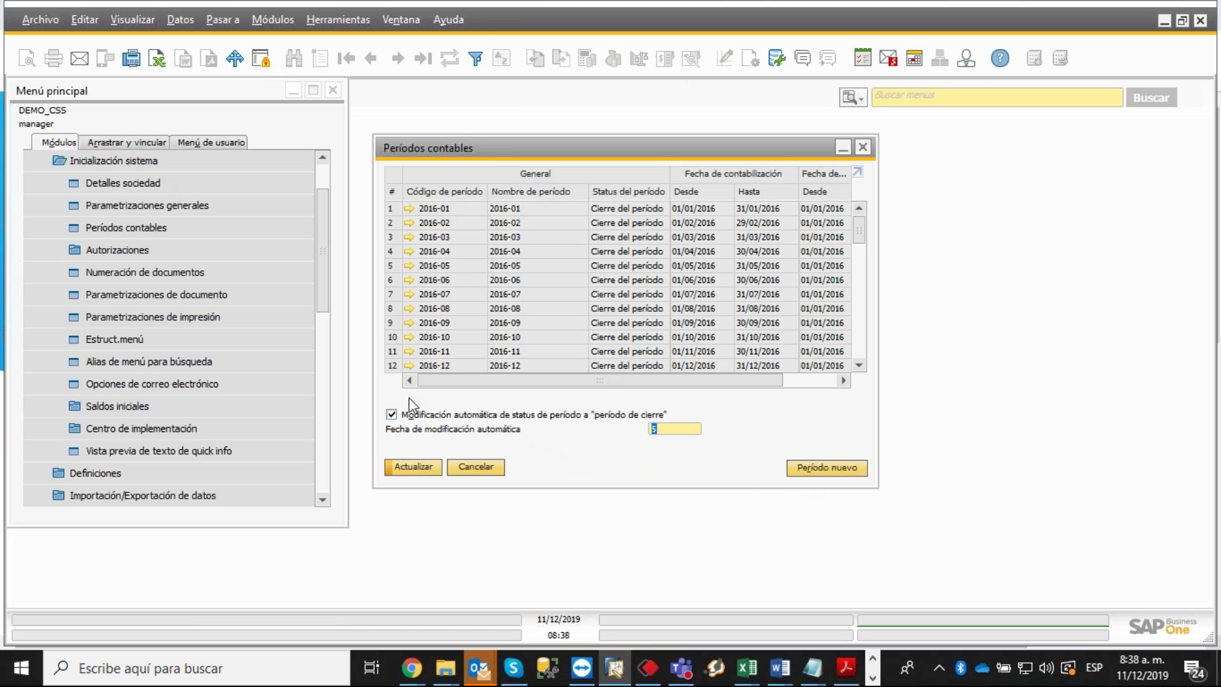
{"action": "left_click", "coordinate": [393, 414]}
{"action": "left_click", "coordinate": [392, 415]}
{"action": "left_click", "coordinate": [392, 414]}
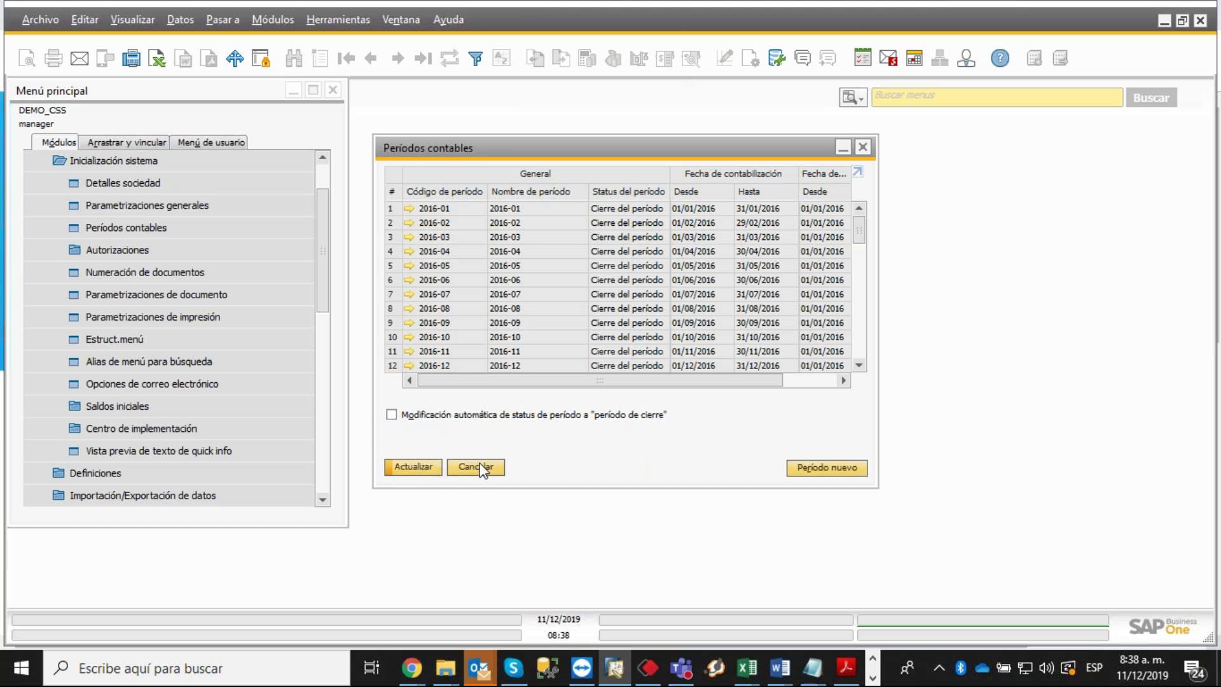
{"action": "left_click", "coordinate": [412, 470]}
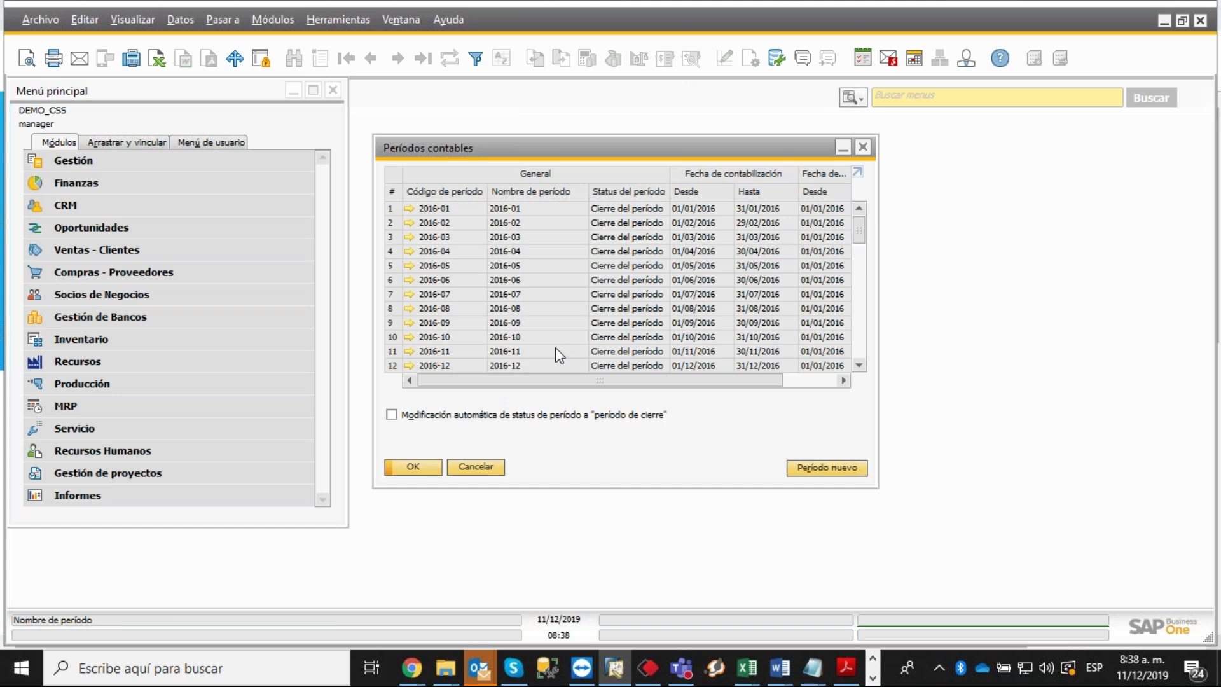
View the blank form for a new accounting period, move the Períodos contables window aside, and close the form.
{"action": "left_click", "coordinate": [837, 476]}
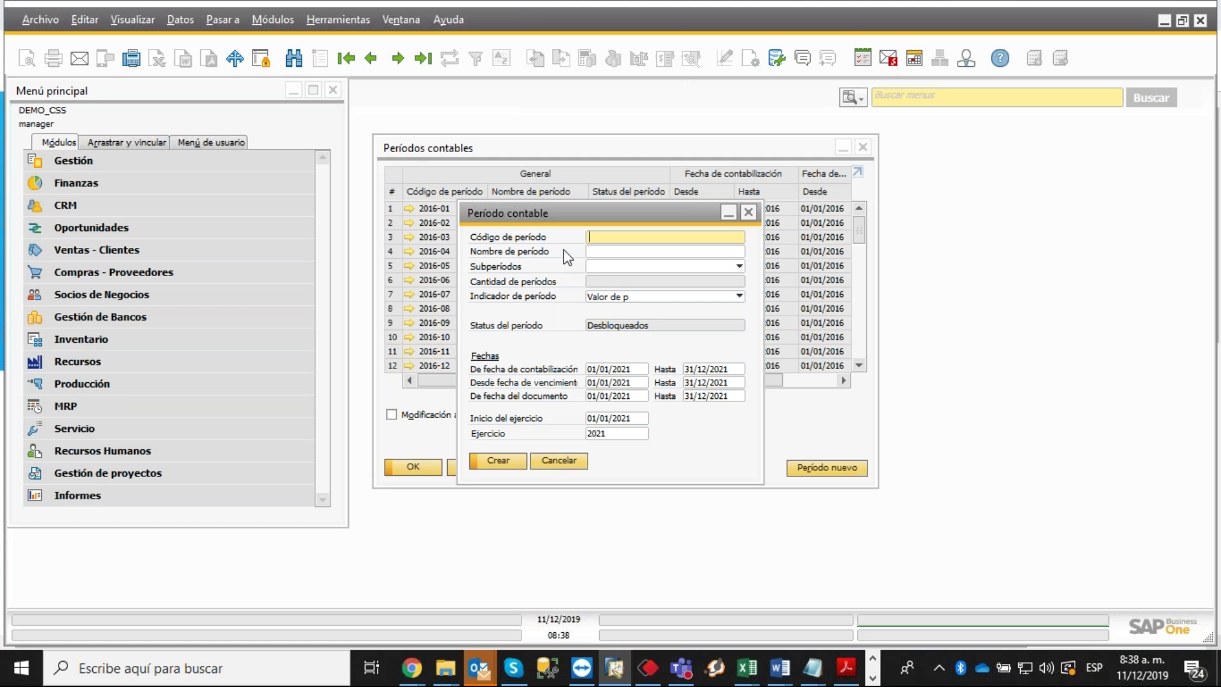
{"action": "left_click_drag", "start_coordinate": [478, 153], "coordinate": [452, 101]}
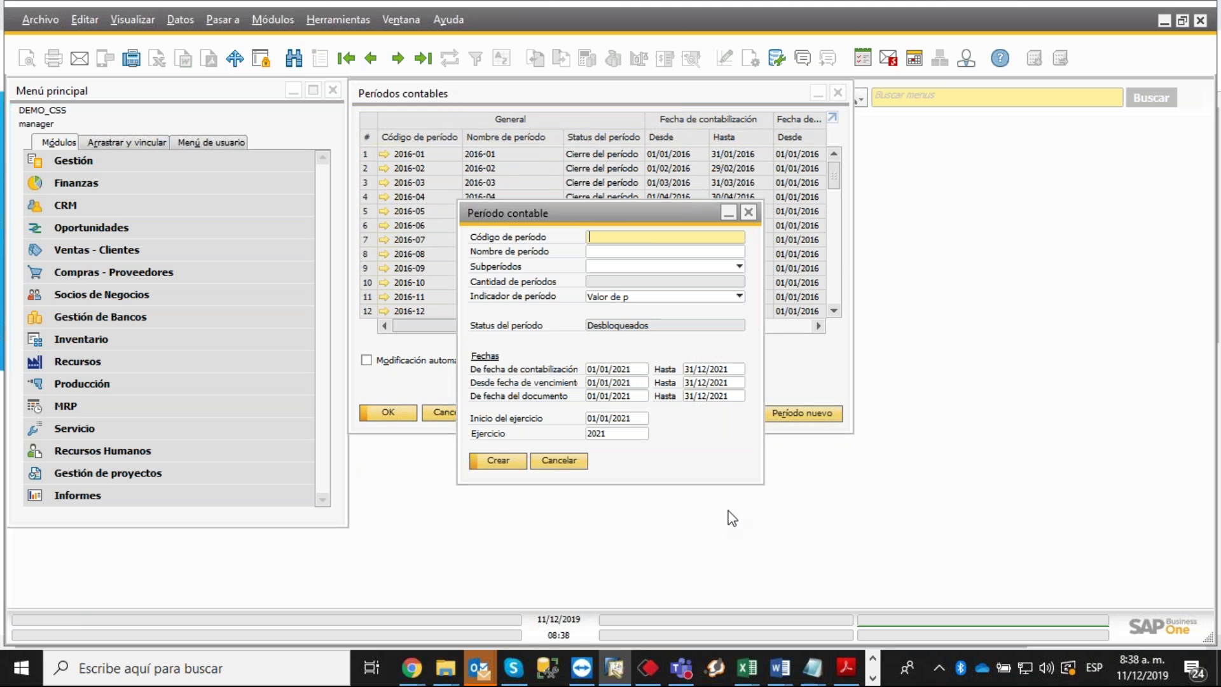
{"action": "left_click", "coordinate": [747, 212]}
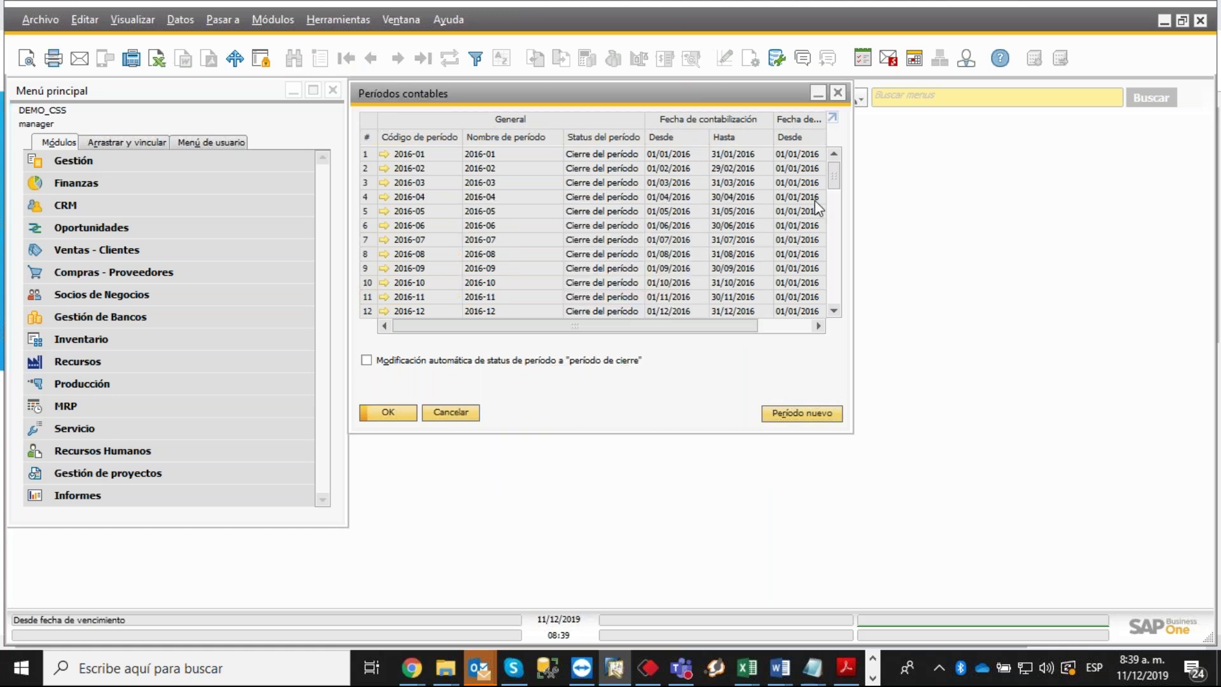
Examine the list of accounting periods from first to last, including its expanded table view.
{"action": "scroll", "coordinate": [837, 178], "scroll_direction": "down", "scroll_amount": 1}
{"action": "left_click_drag", "start_coordinate": [836, 175], "coordinate": [851, 150]}
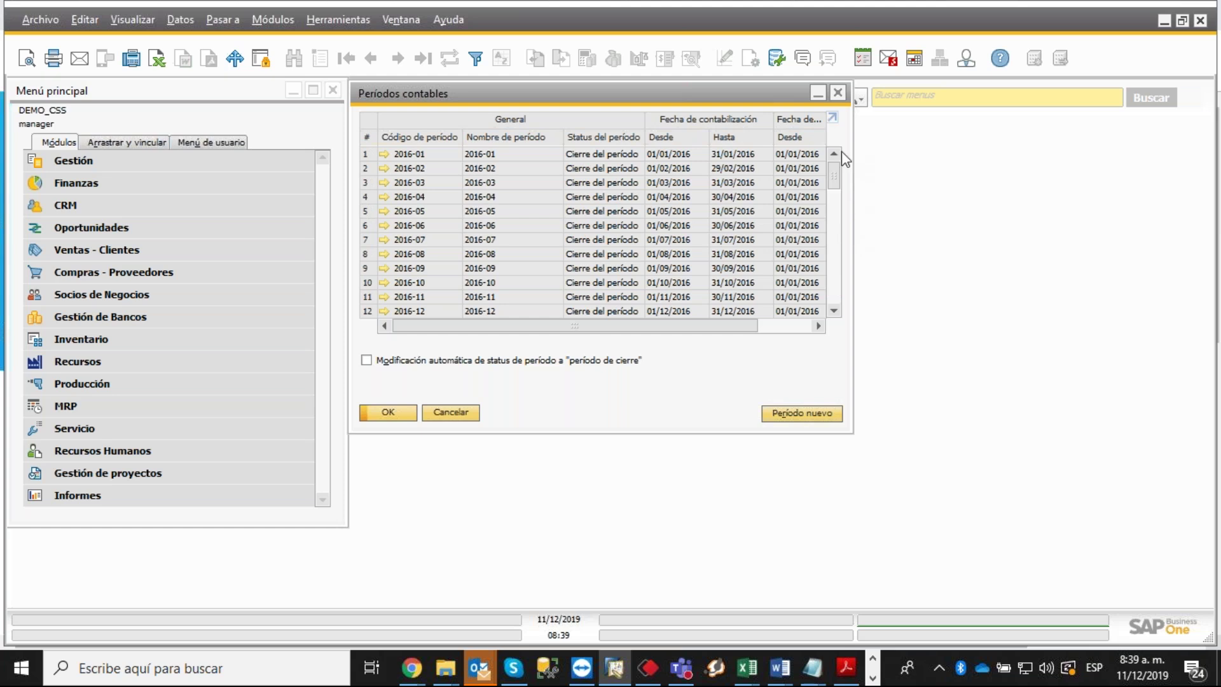
{"action": "left_click_drag", "start_coordinate": [827, 171], "coordinate": [834, 316]}
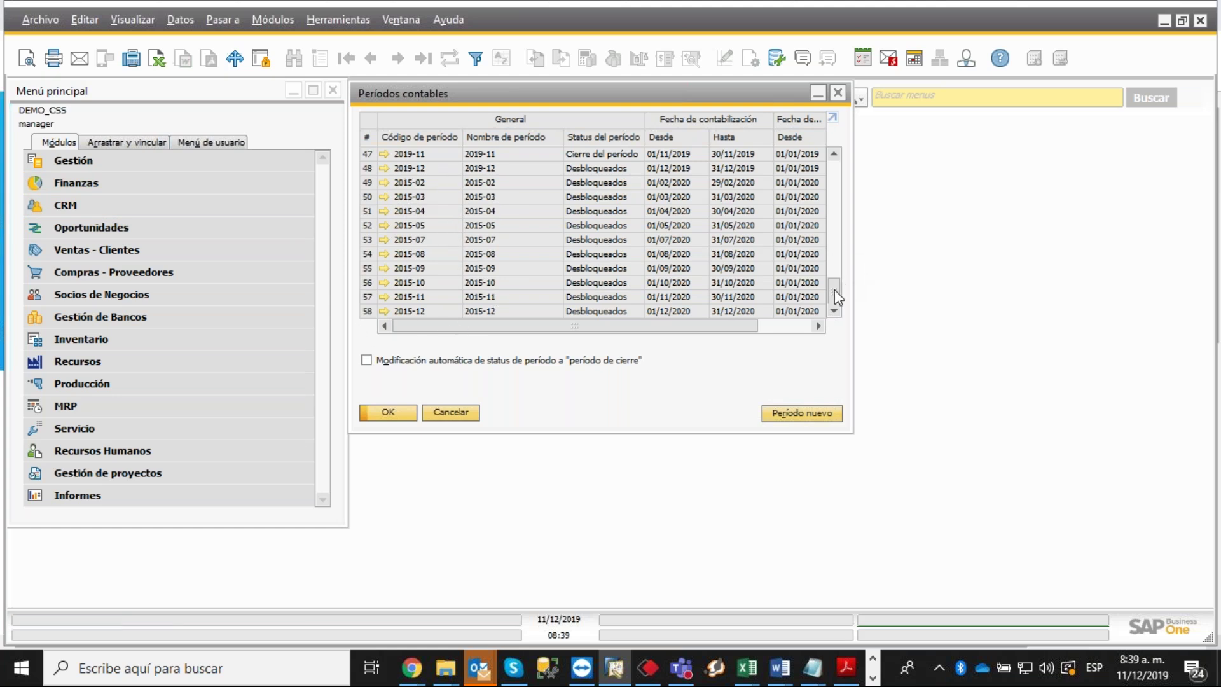
{"action": "left_click_drag", "start_coordinate": [834, 288], "coordinate": [837, 121]}
{"action": "left_click", "coordinate": [833, 117]}
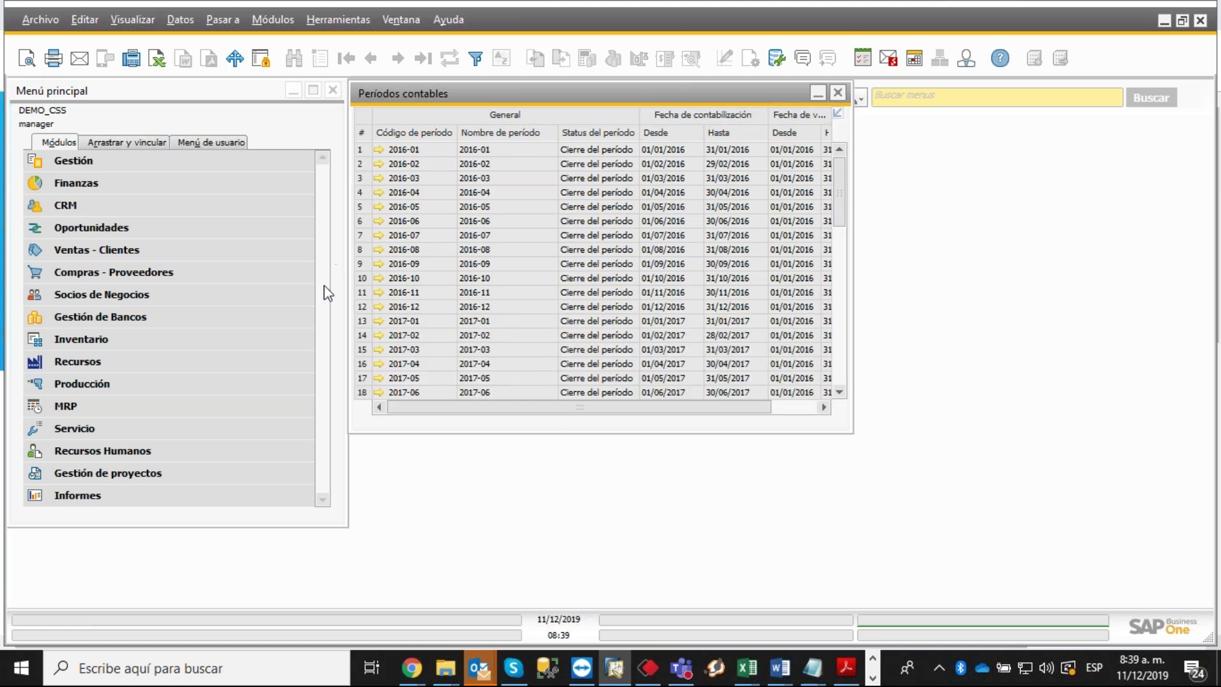
{"action": "left_click", "coordinate": [837, 112]}
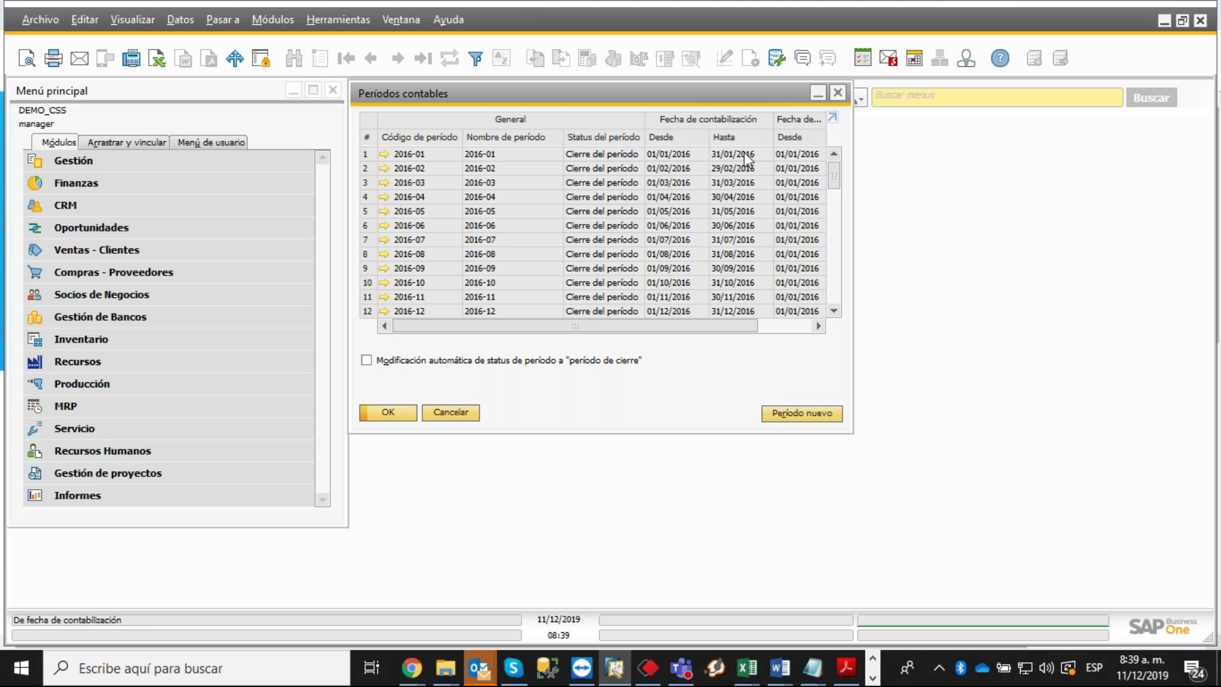
{"action": "left_click_drag", "start_coordinate": [834, 183], "coordinate": [838, 311]}
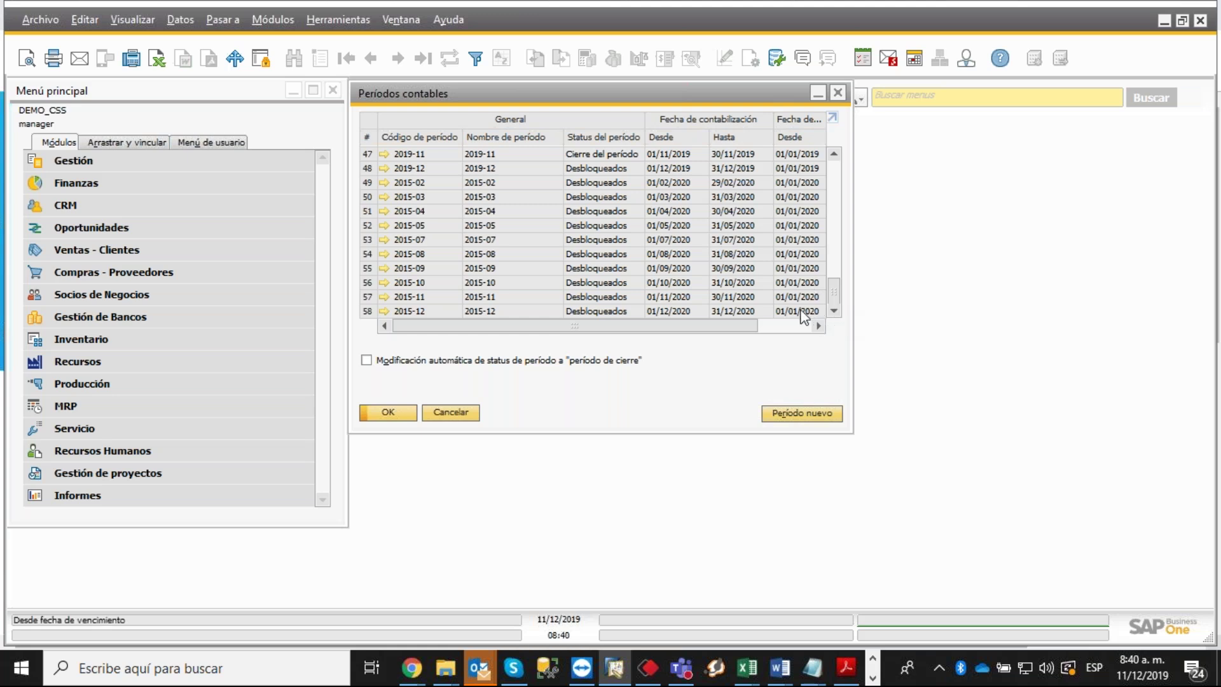
Start a new accounting period with 2021 as both period code and period name.
{"action": "left_click", "coordinate": [790, 416]}
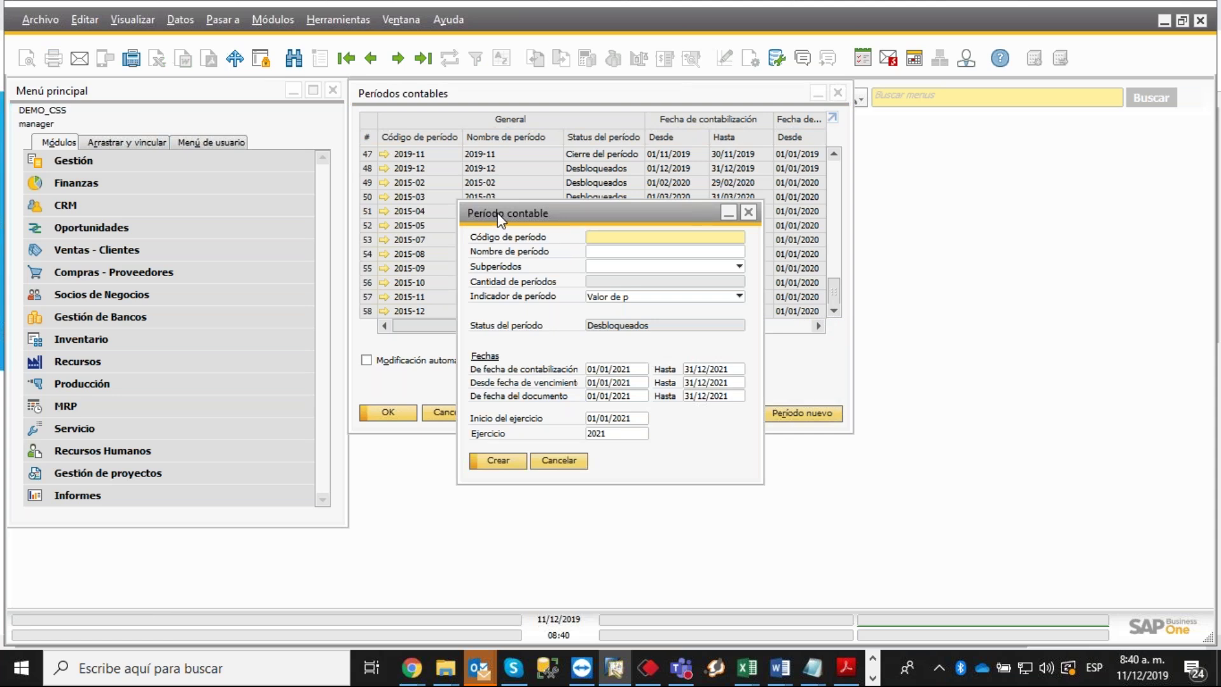
{"action": "type", "text": "20211"}
{"action": "left_click", "coordinate": [605, 253]}
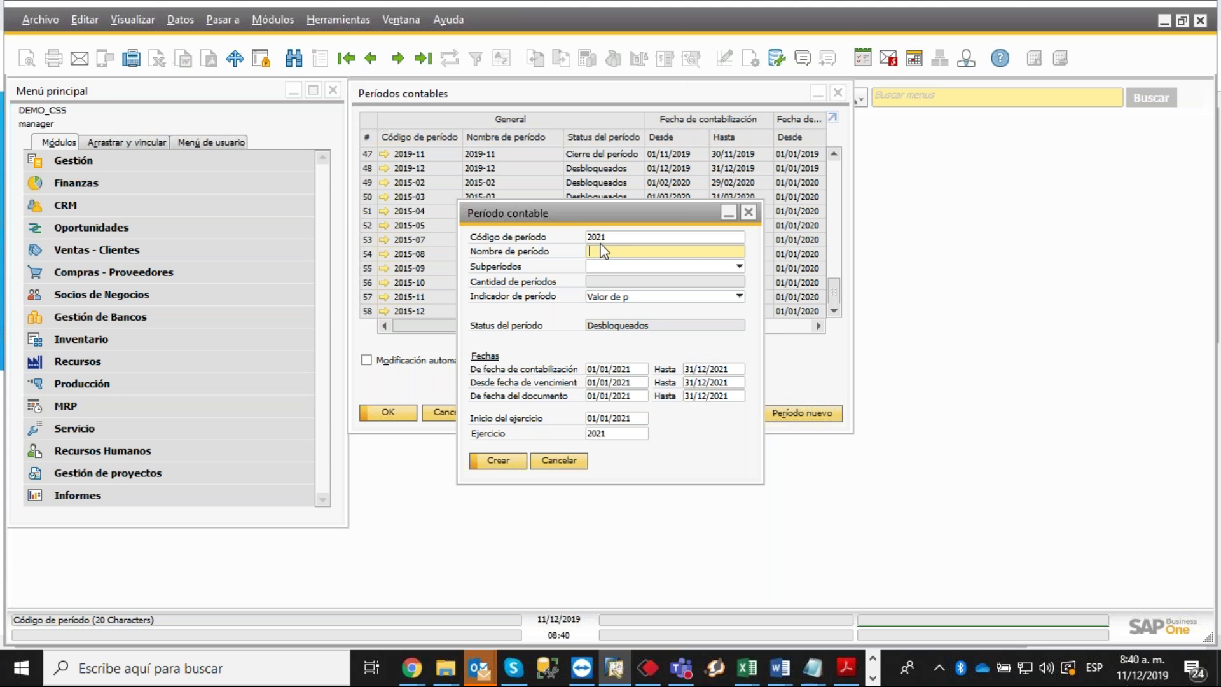
{"action": "type", "text": "2021"}
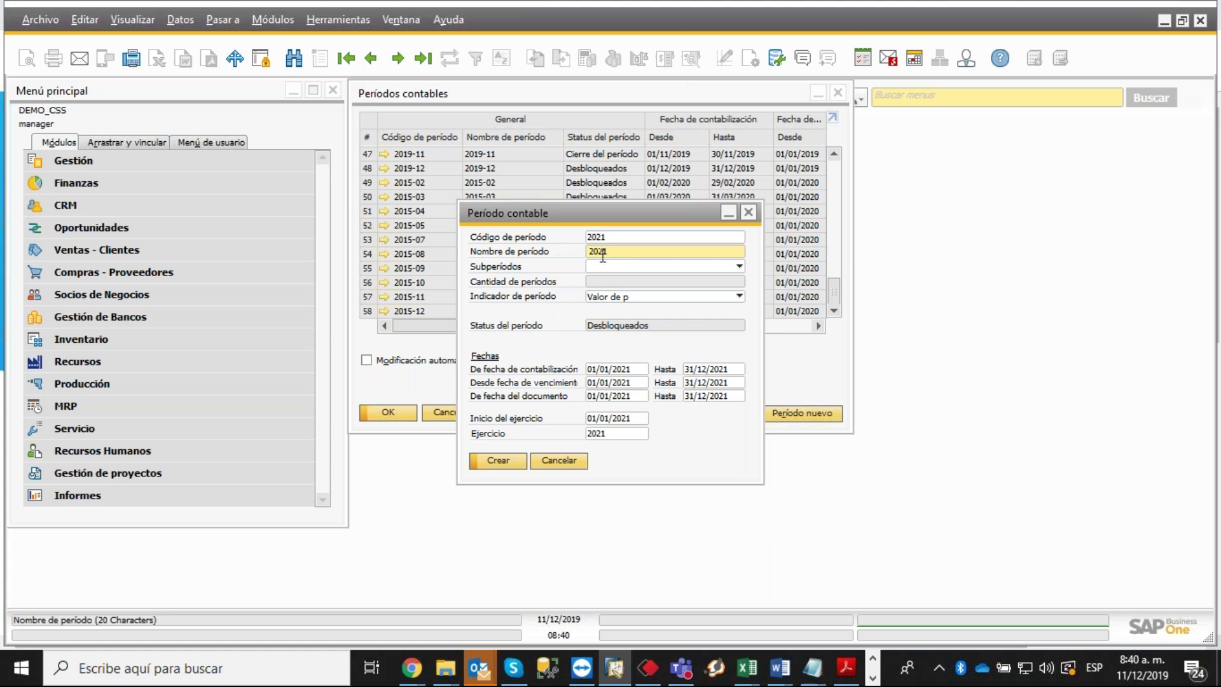
Review the Subperíodos options for the new 2021 period and close the form without creating it.
{"action": "left_click", "coordinate": [626, 267]}
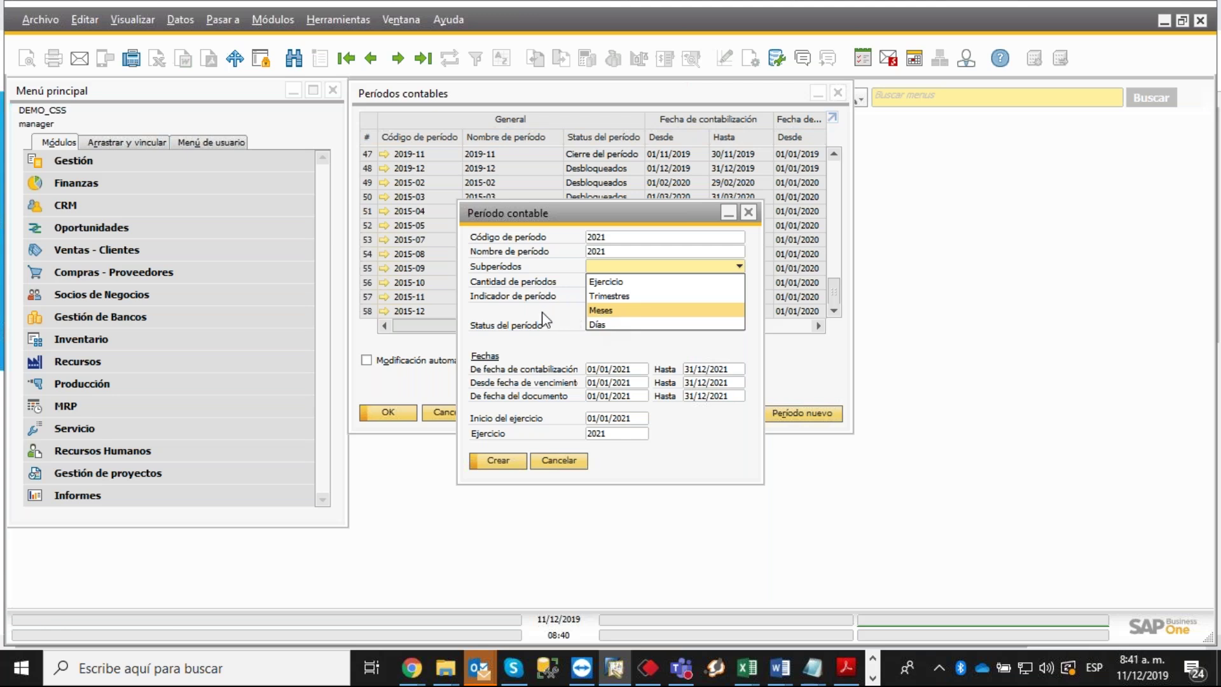
{"action": "key", "text": "Up"}
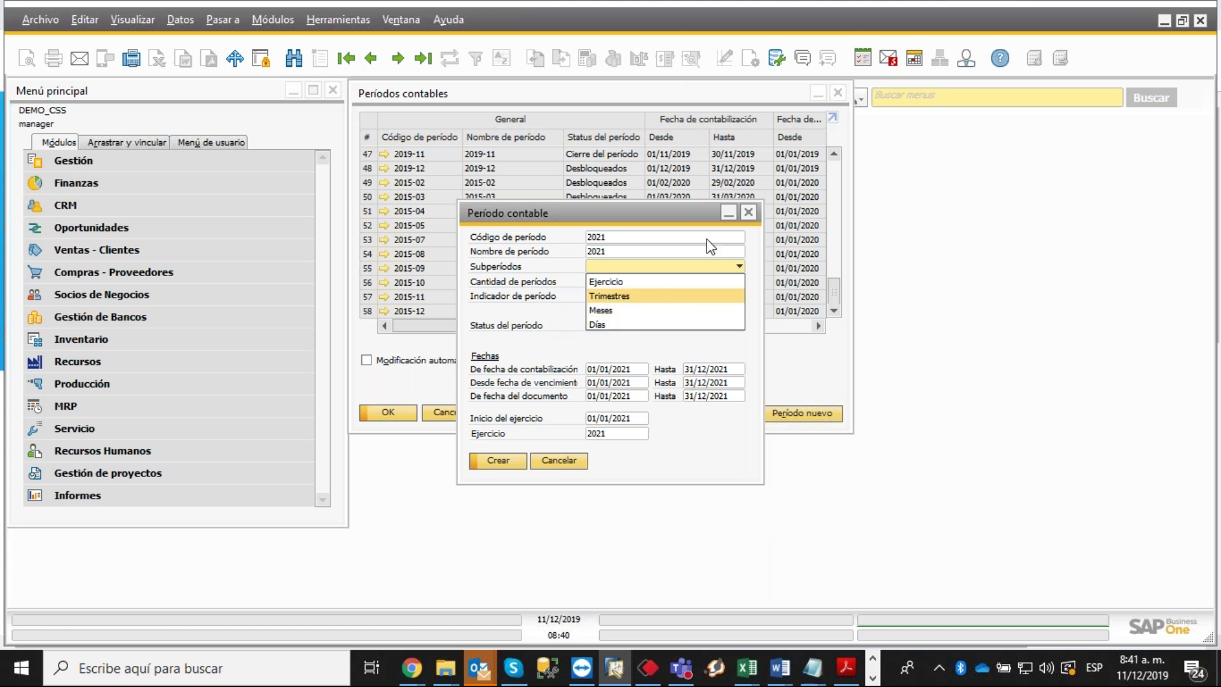
{"action": "key", "text": "Down"}
{"action": "key", "text": "Down"}
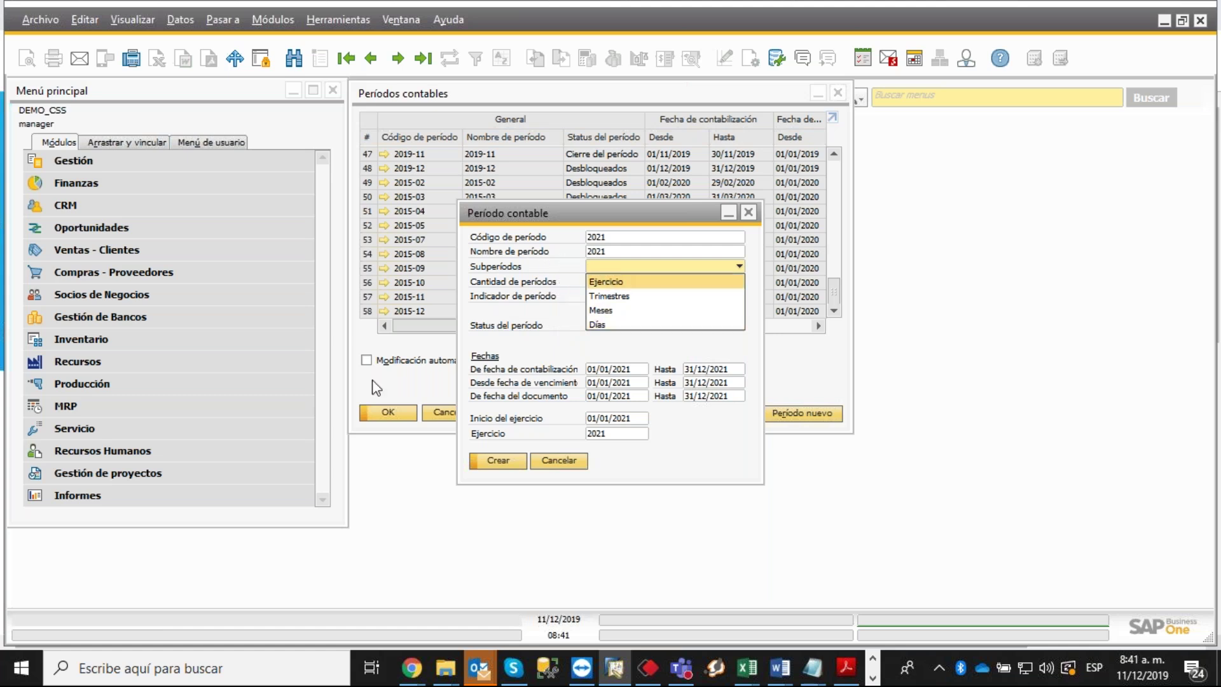
{"action": "left_click", "coordinate": [528, 315]}
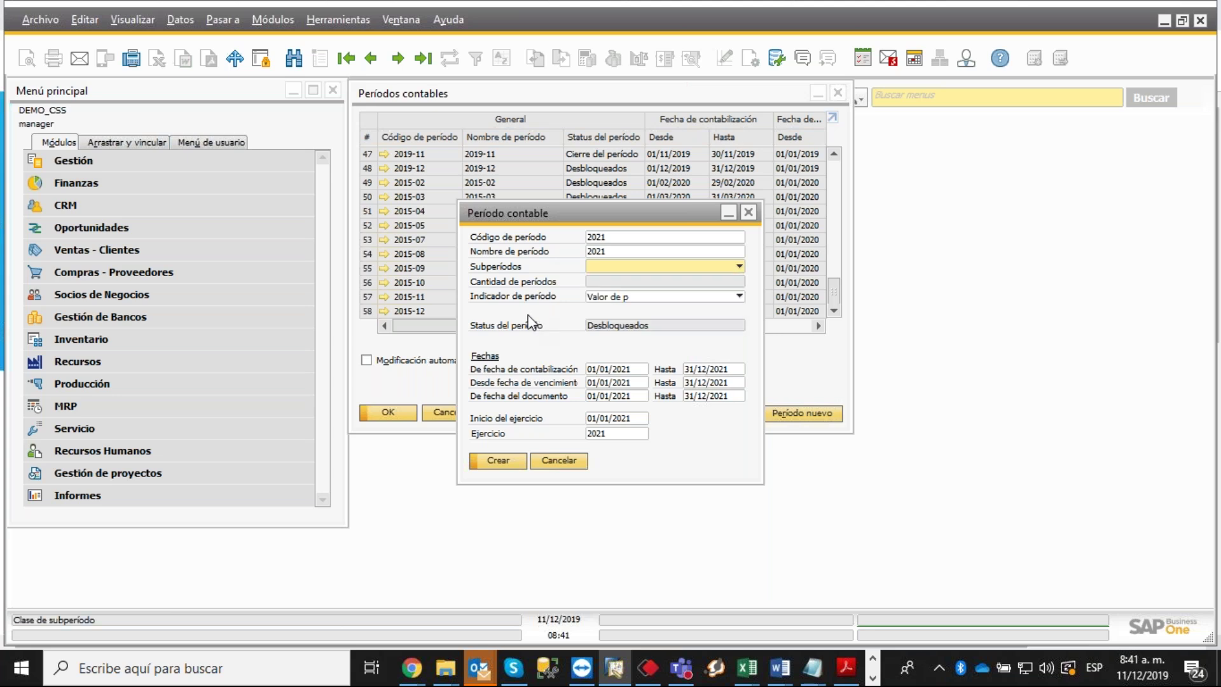
{"action": "left_click", "coordinate": [619, 265]}
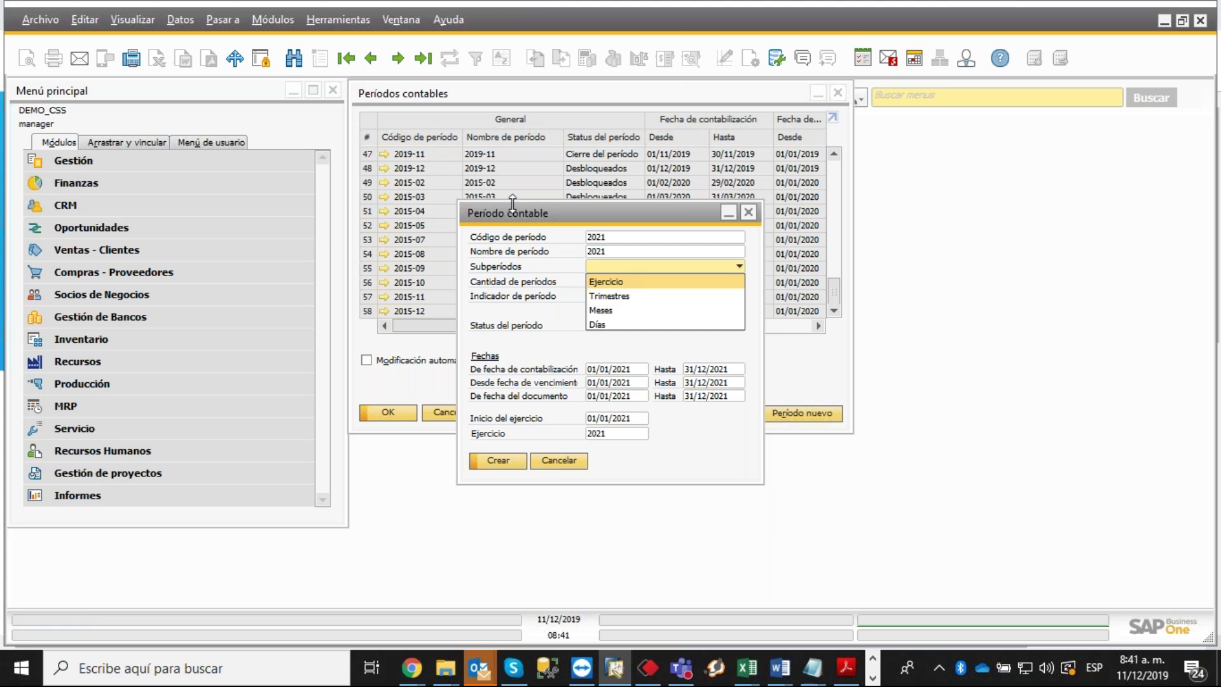
{"action": "left_click", "coordinate": [524, 217]}
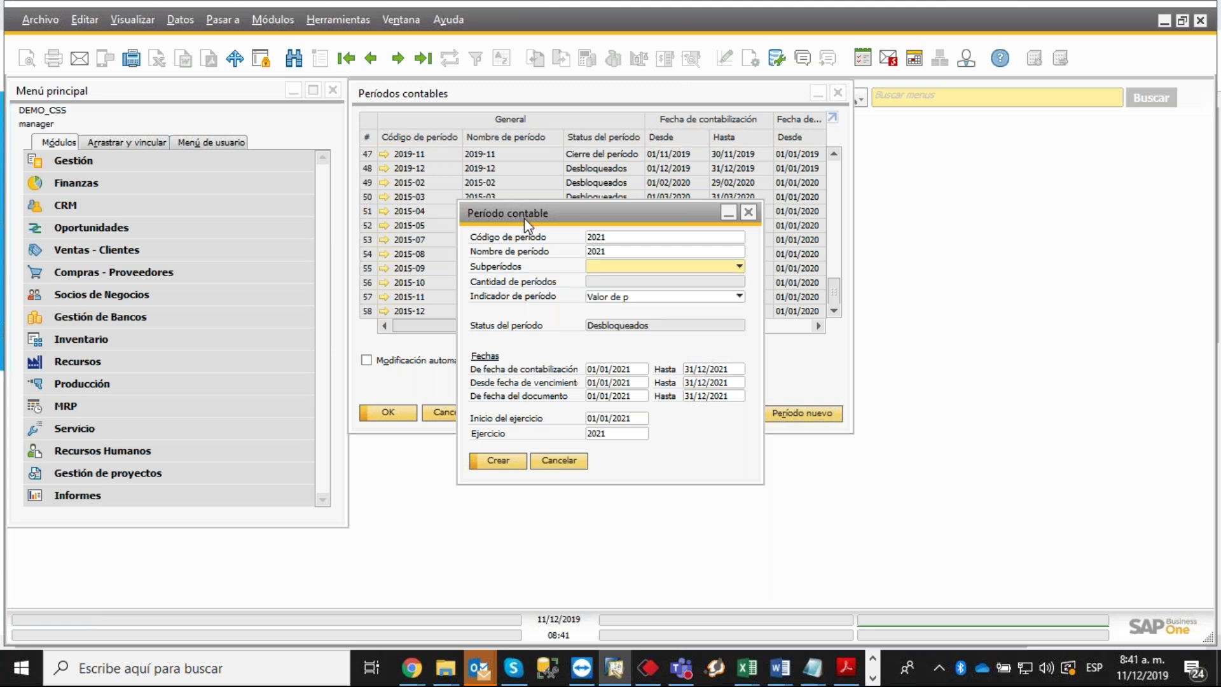
{"action": "left_click", "coordinate": [748, 213]}
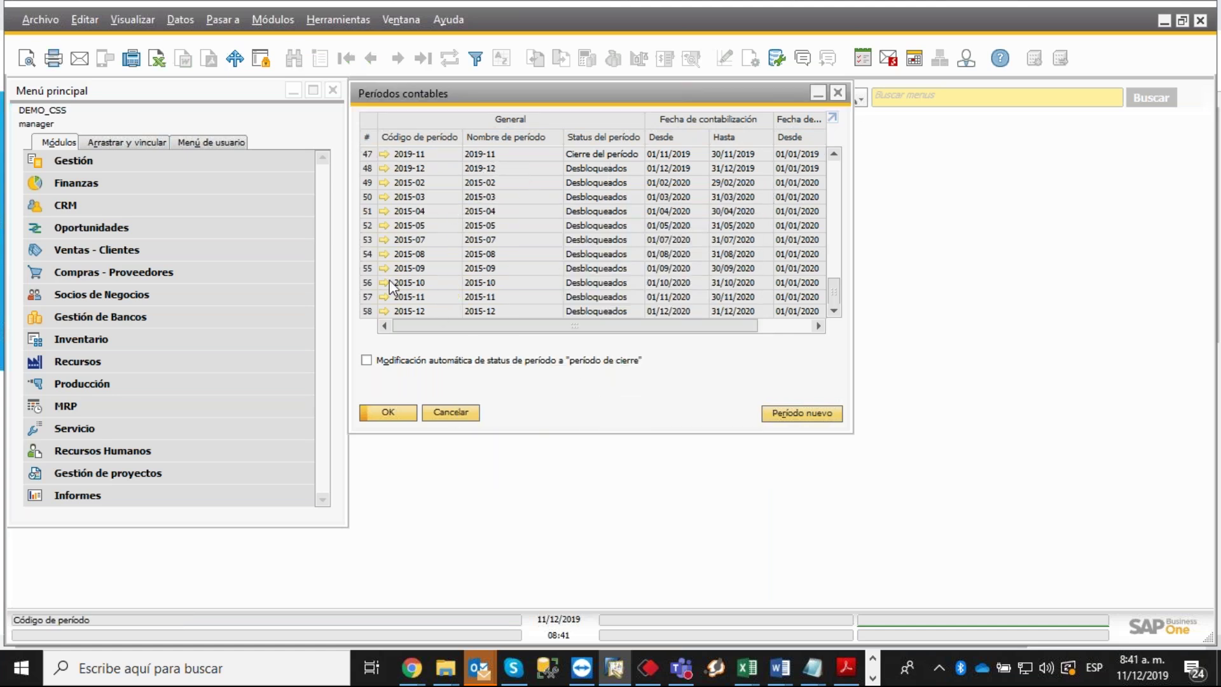
Open the form for a new accounting period and arrange it beside the Períodos contables list without overlap.
{"action": "left_click", "coordinate": [814, 414]}
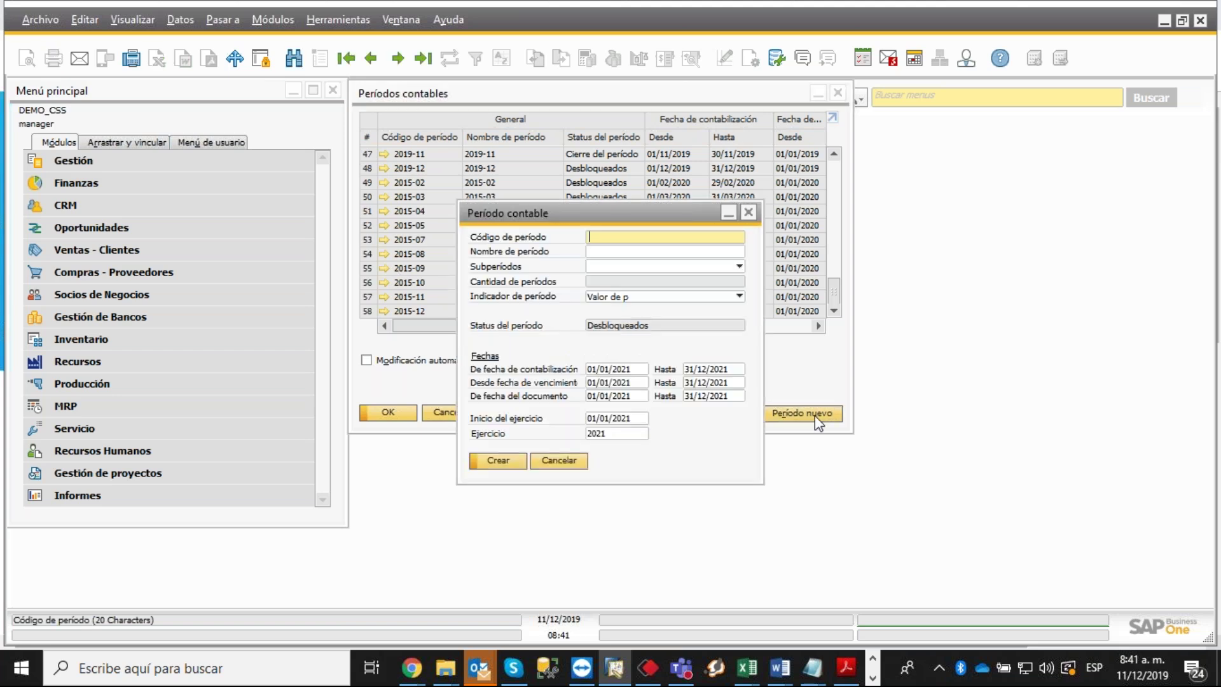
{"action": "left_click", "coordinate": [632, 265]}
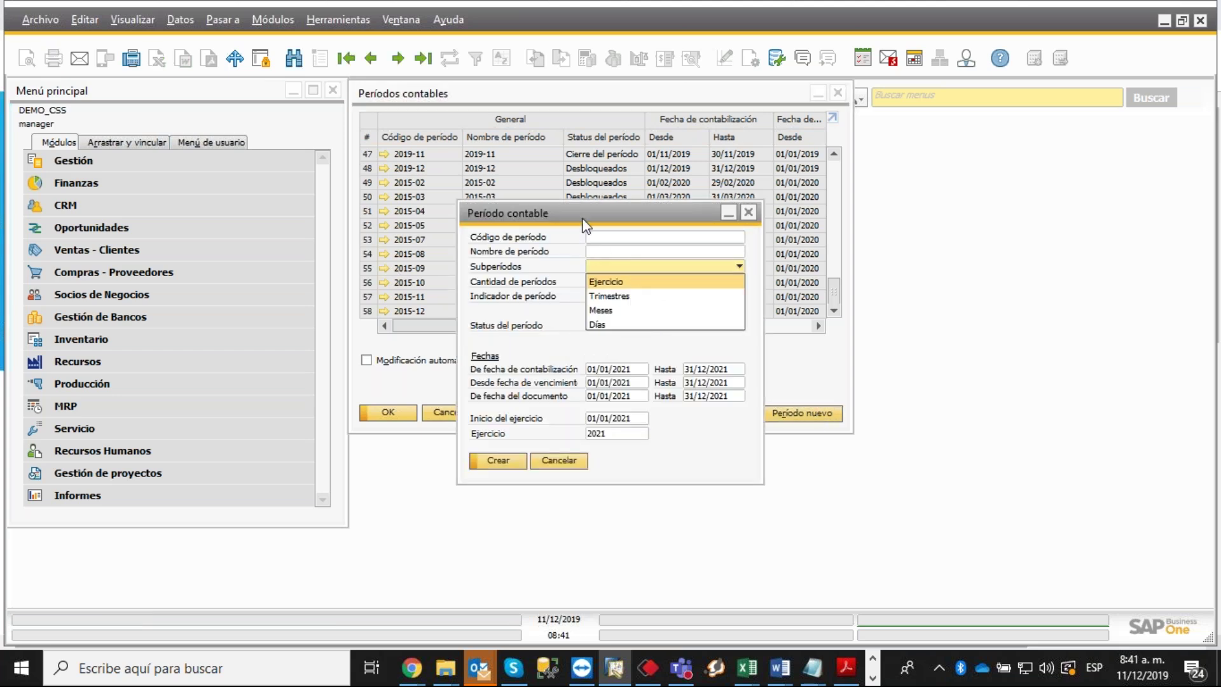
{"action": "left_click", "coordinate": [629, 262]}
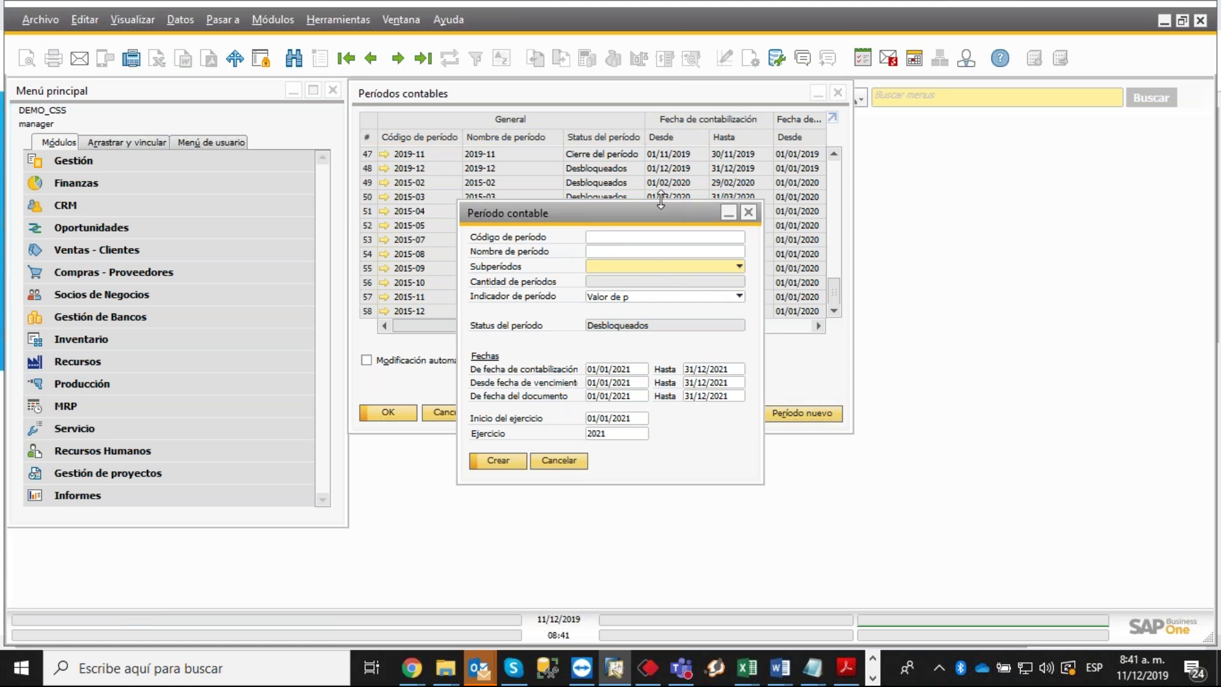
{"action": "left_click", "coordinate": [516, 94]}
{"action": "left_click_drag", "start_coordinate": [516, 102], "coordinate": [299, 98]}
{"action": "left_click", "coordinate": [632, 213]}
{"action": "left_click_drag", "start_coordinate": [631, 213], "coordinate": [814, 233]}
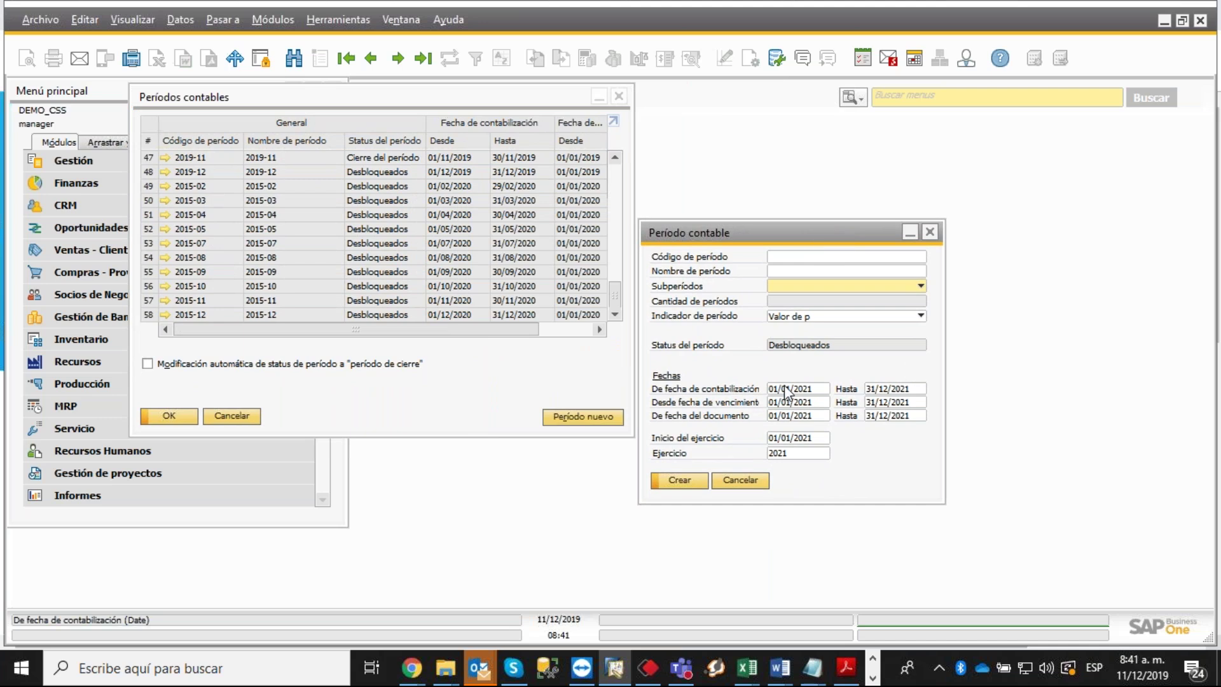
Review the available Subperíodos and Indicador de período options for the new accounting period.
{"action": "left_click", "coordinate": [921, 286]}
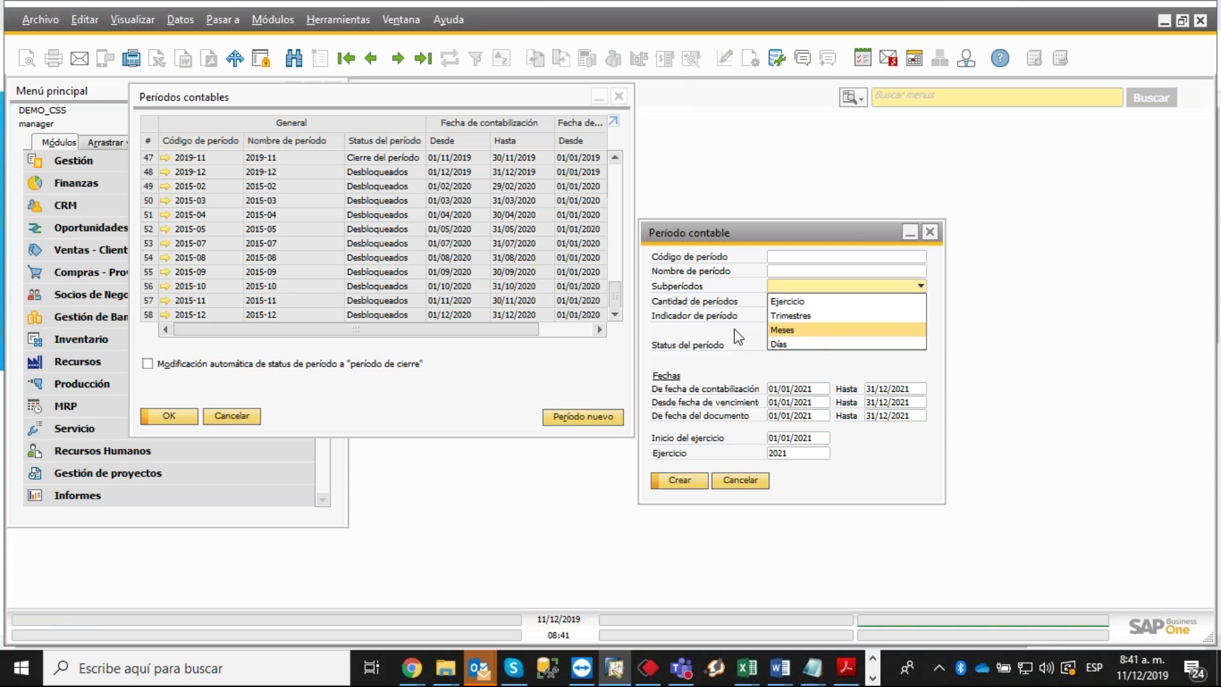
{"action": "left_click", "coordinate": [686, 328]}
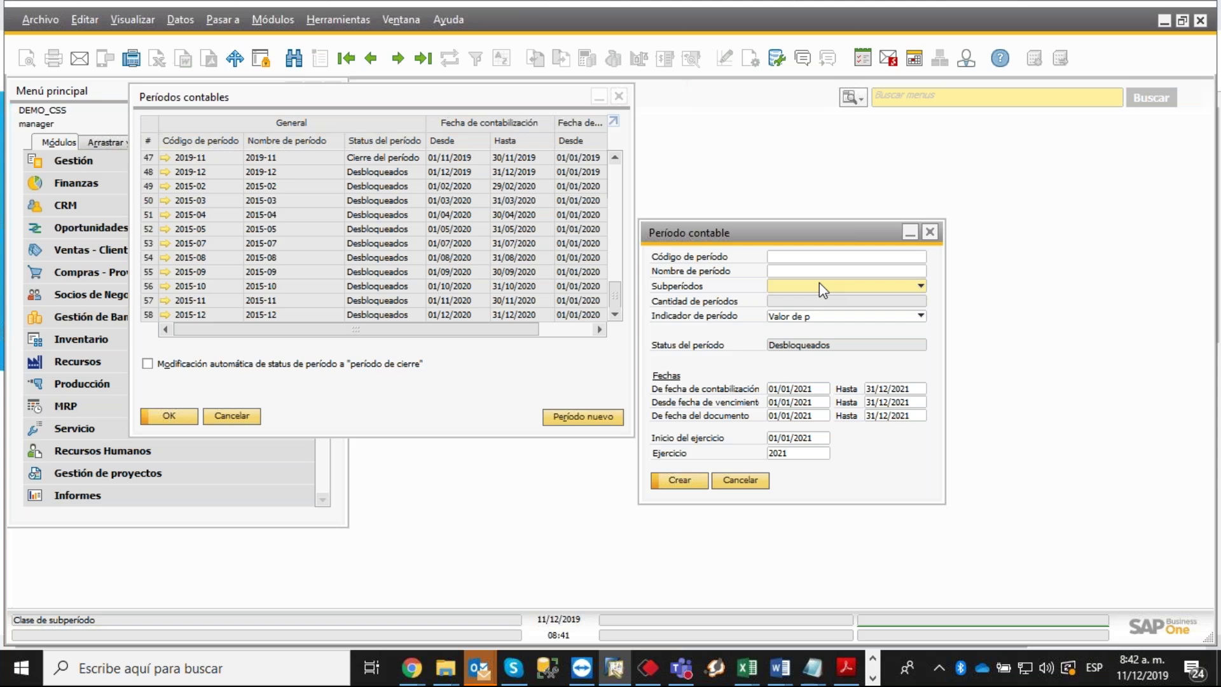
{"action": "left_click", "coordinate": [803, 316]}
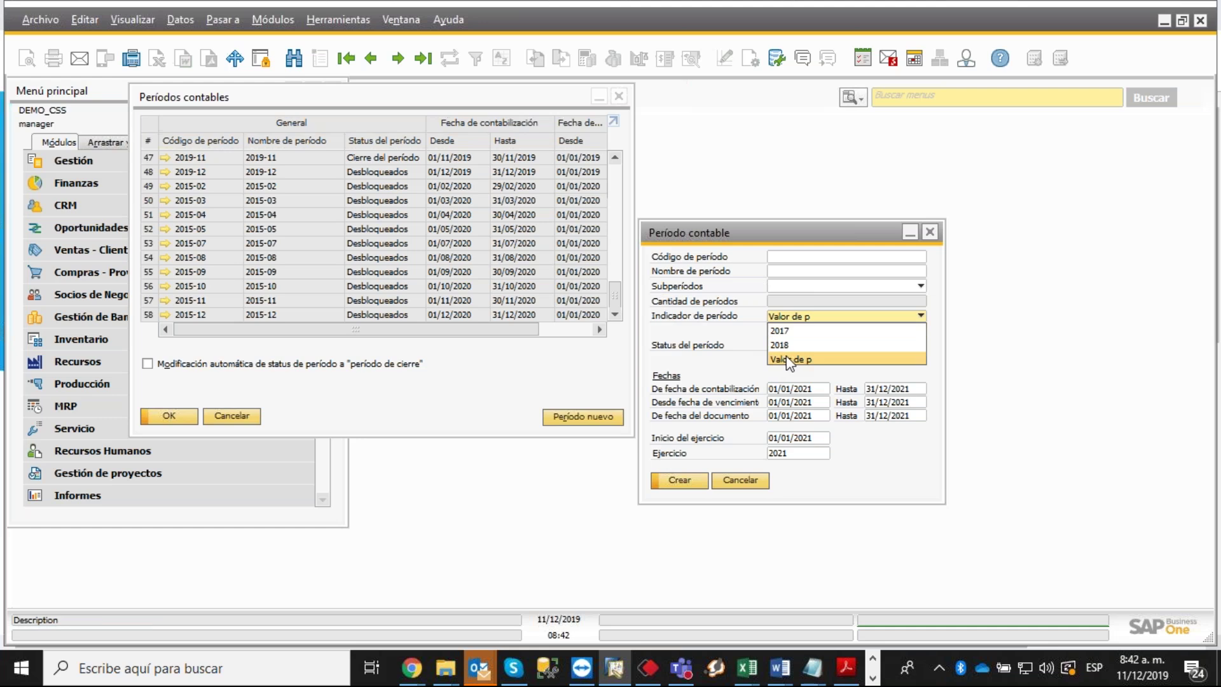
{"action": "left_click", "coordinate": [707, 332]}
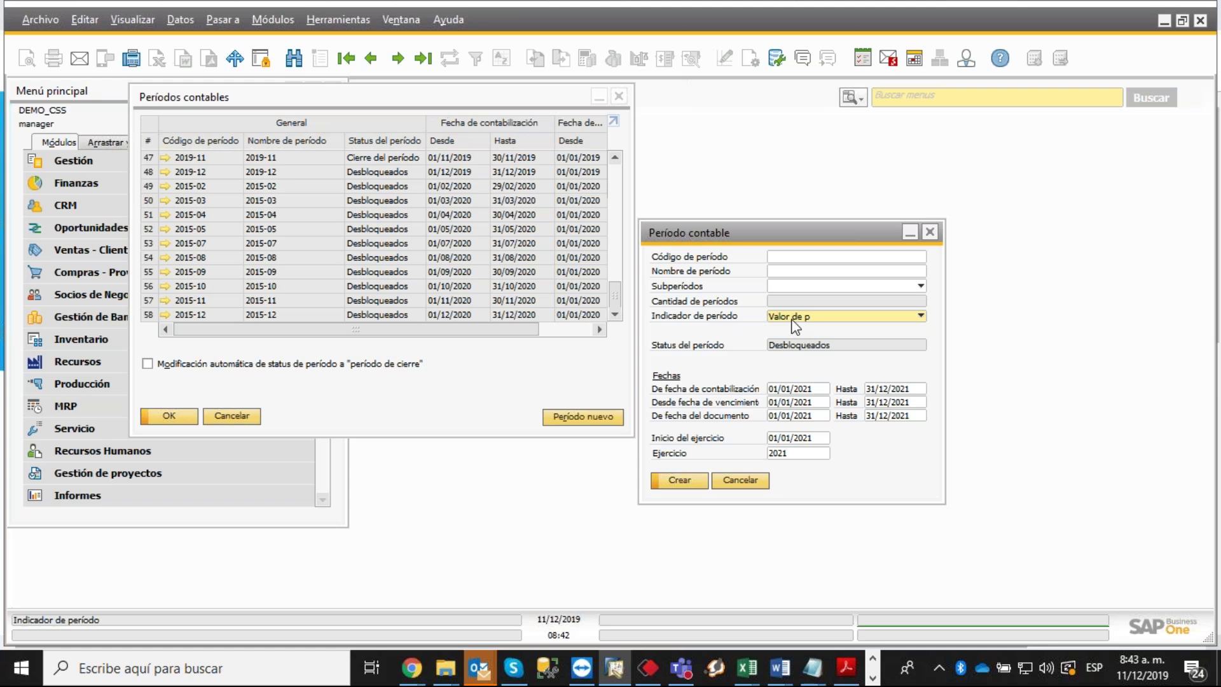
Enter 2021 as both the period code and the period name.
{"action": "left_click", "coordinate": [780, 256]}
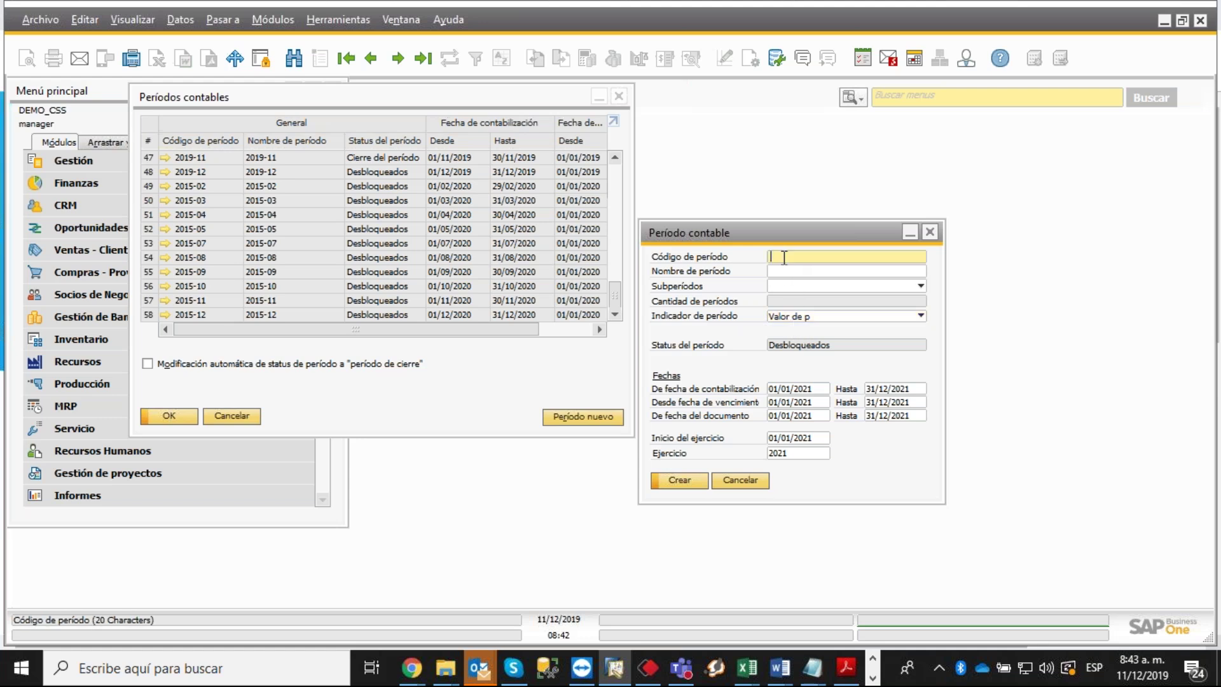
{"action": "type", "text": "2021"}
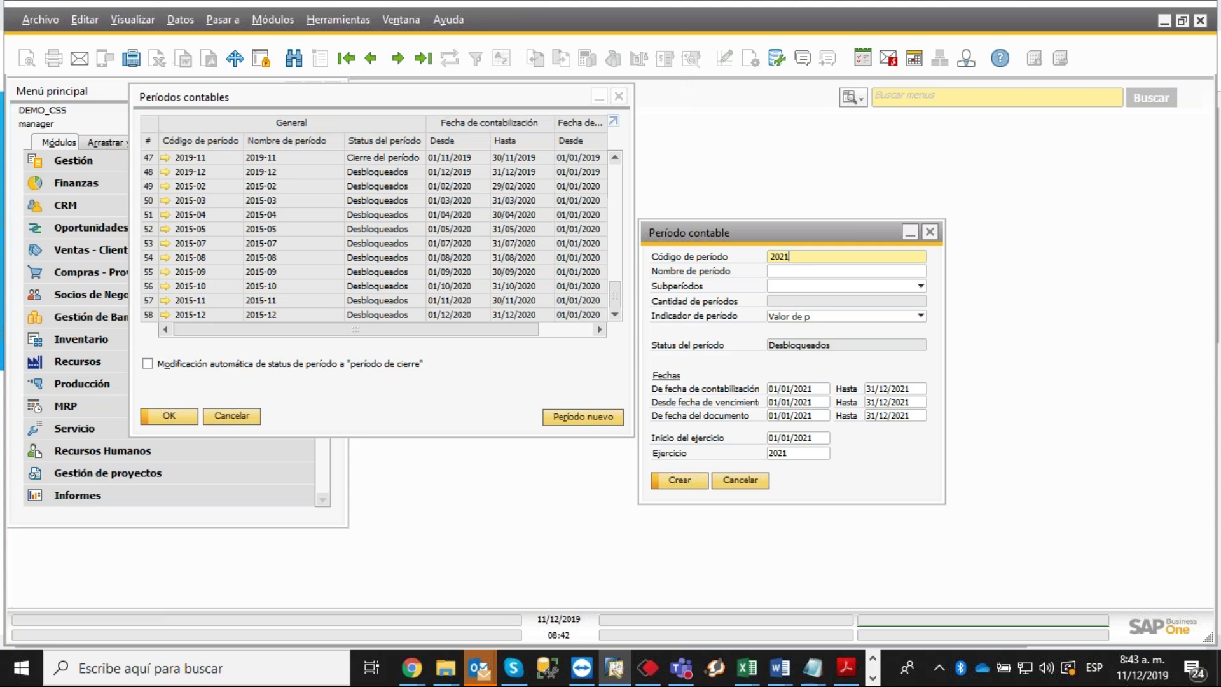
{"action": "key", "text": "Tab"}
{"action": "type", "text": "20"}
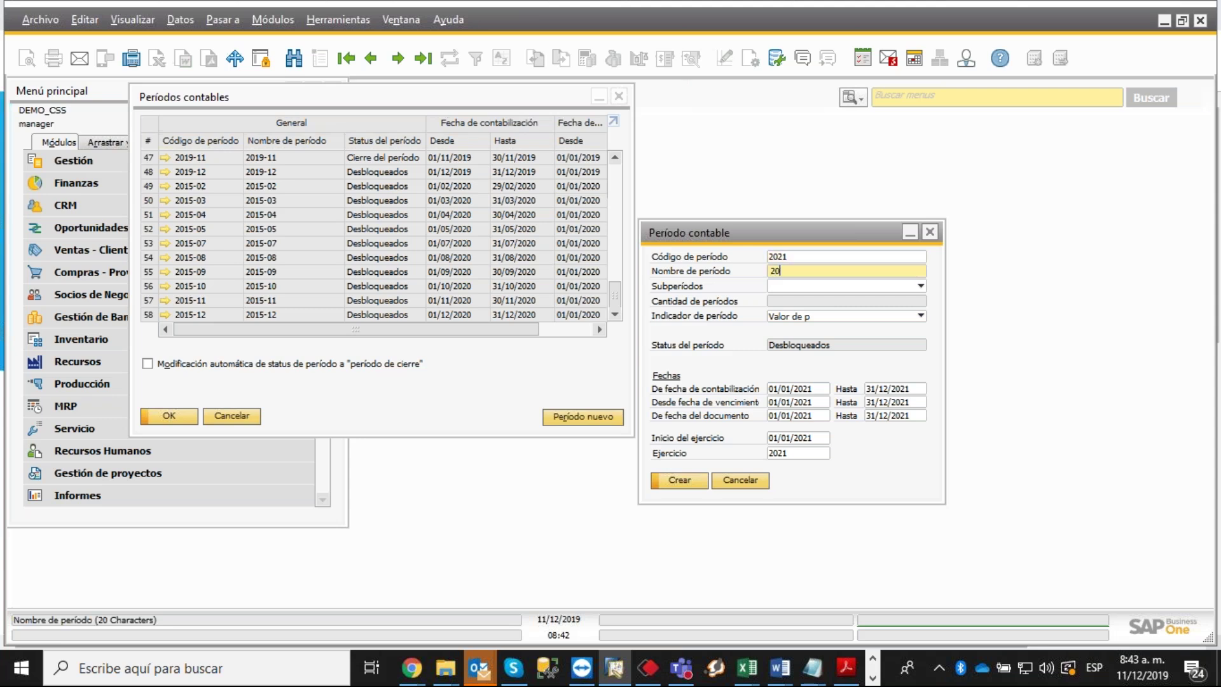
{"action": "type", "text": "21"}
{"action": "key", "text": "Tab"}
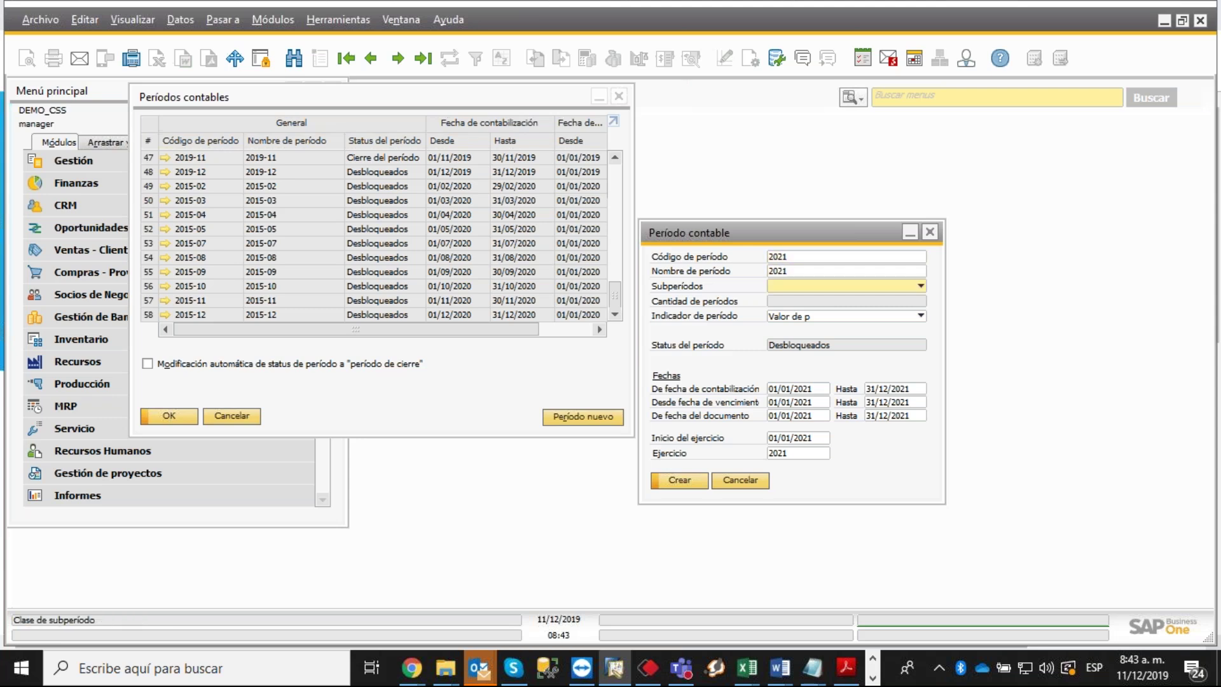
Set the new period's Subperíodos to Meses and its Indicador de período to Valor de p.
{"action": "left_click", "coordinate": [891, 288]}
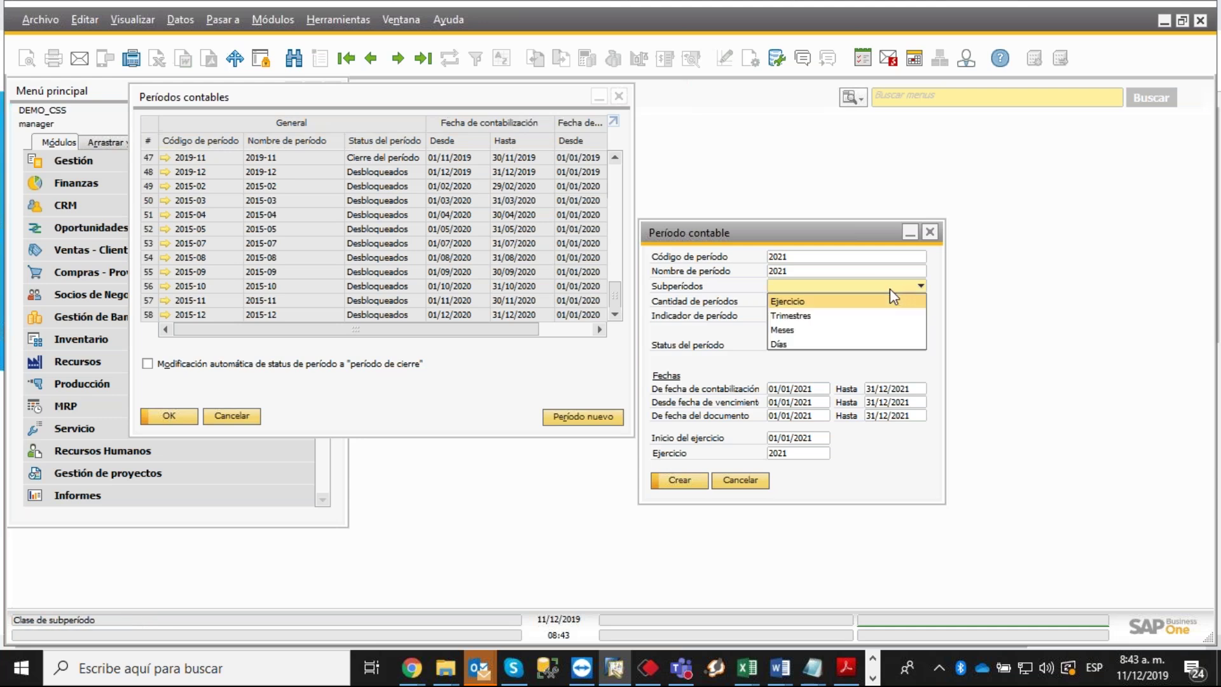
{"action": "left_click", "coordinate": [790, 332]}
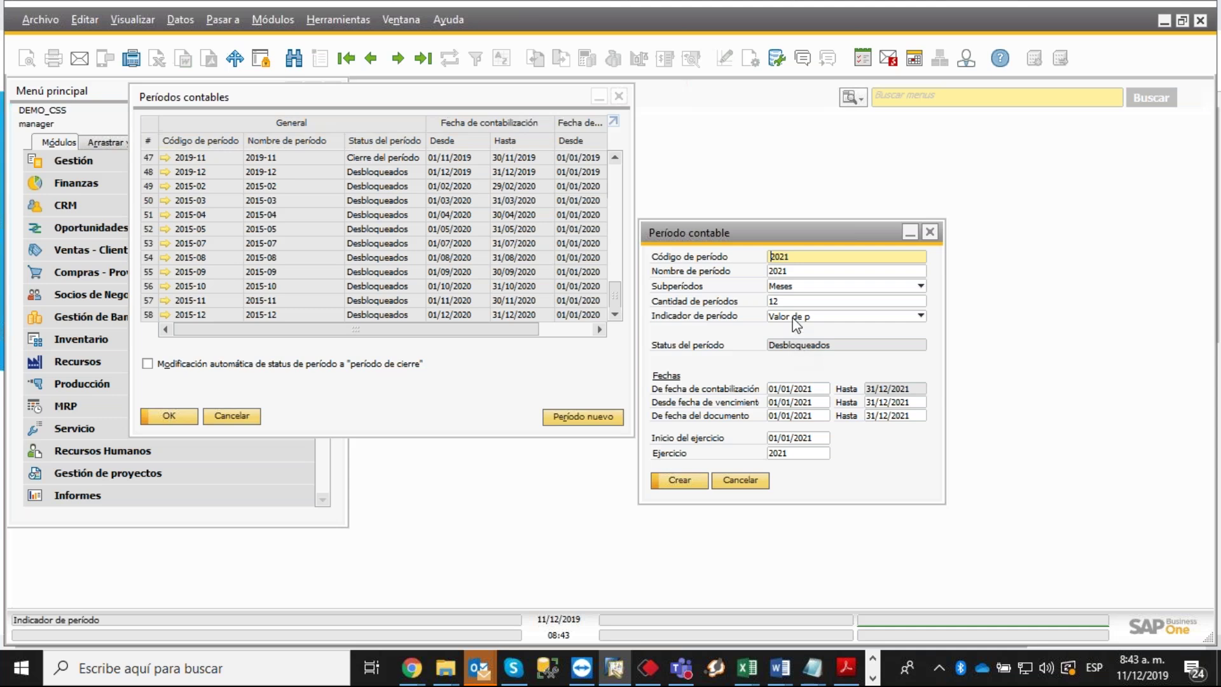
{"action": "left_click", "coordinate": [793, 317]}
{"action": "left_click", "coordinate": [788, 358]}
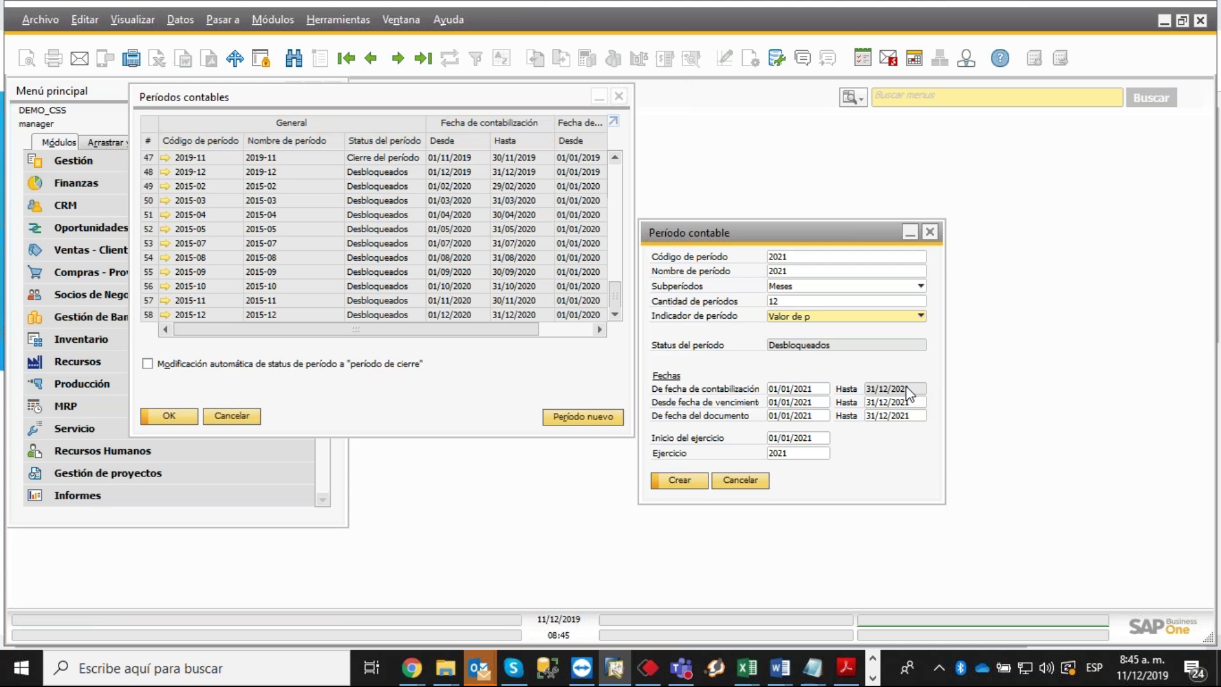
Check the due date range of the 2021 period and create its monthly periods.
{"action": "left_click", "coordinate": [791, 402]}
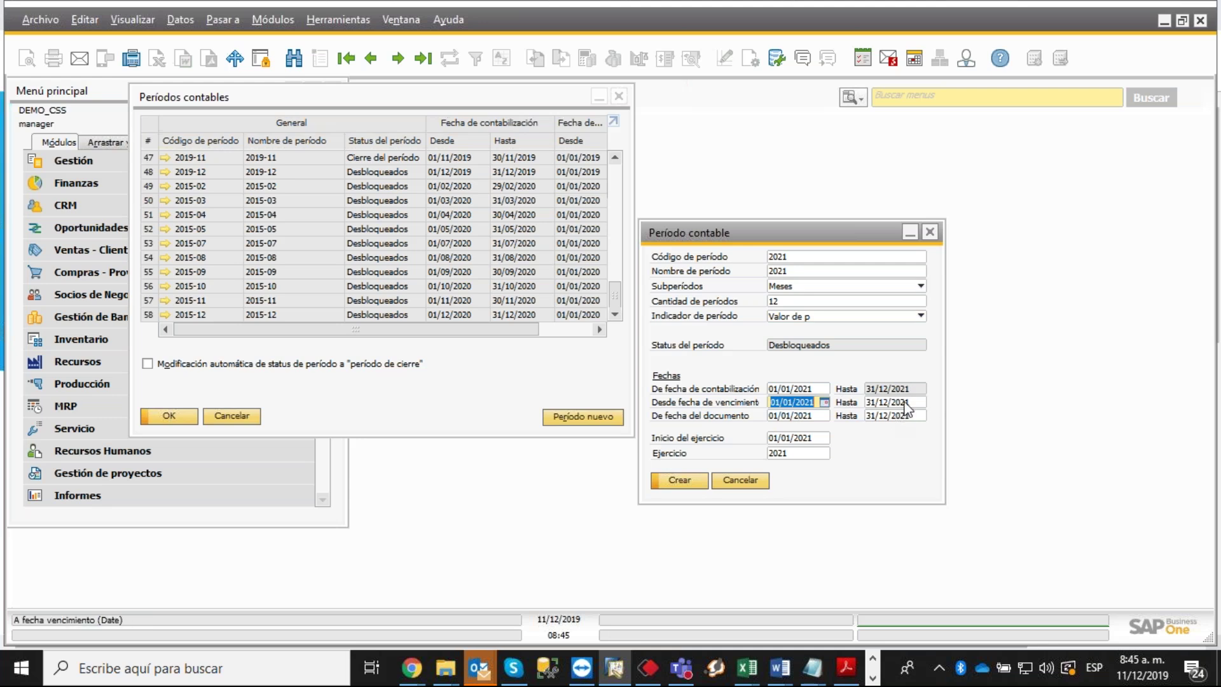
{"action": "key", "text": "Tab"}
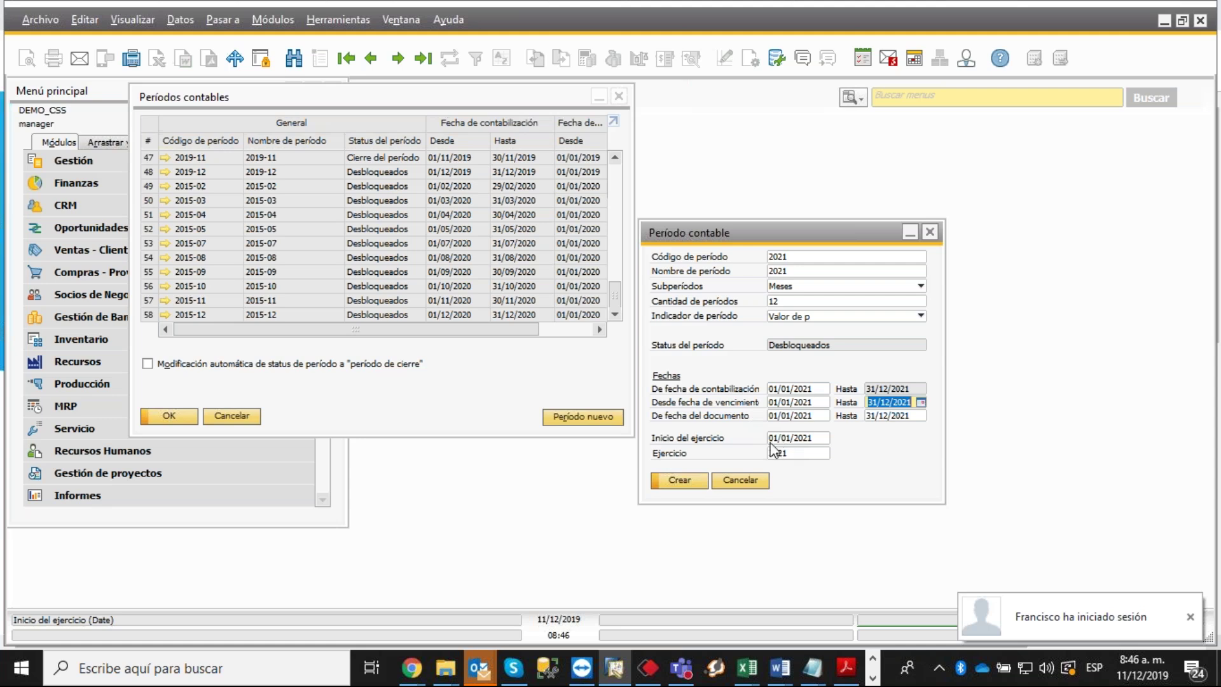
{"action": "left_click", "coordinate": [671, 482]}
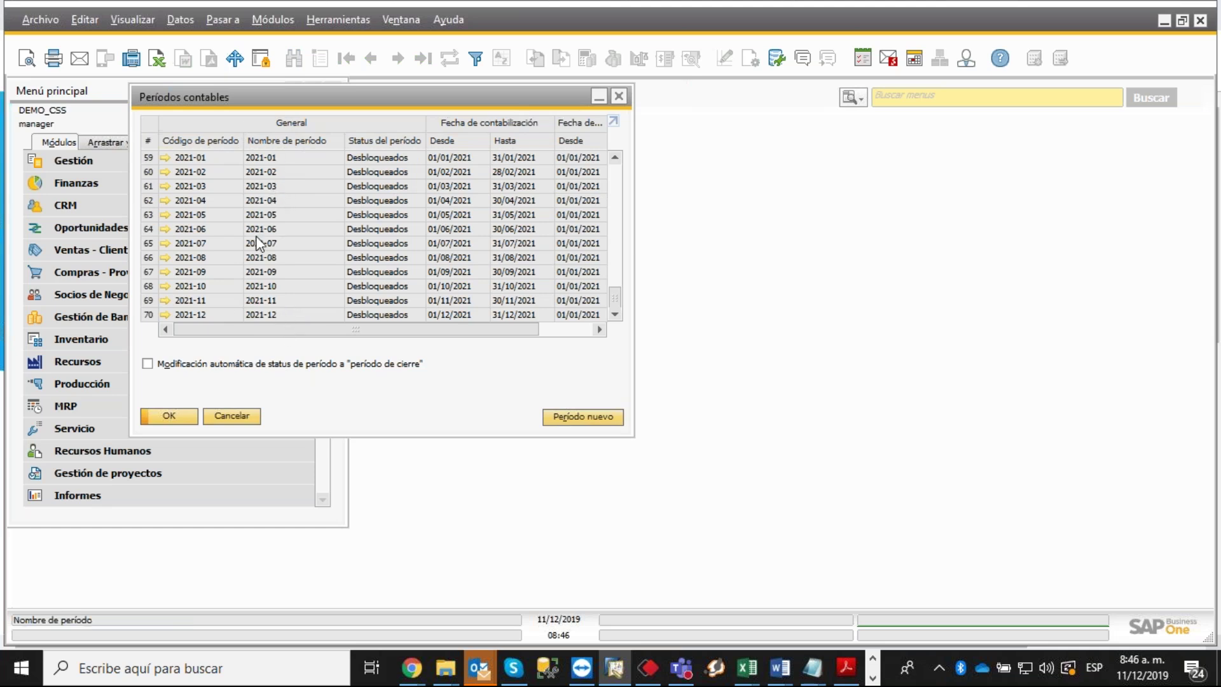
Review the status options for period 2021-01, set its status to Bloqueado and save the change.
{"action": "left_click_drag", "start_coordinate": [249, 95], "coordinate": [482, 166]}
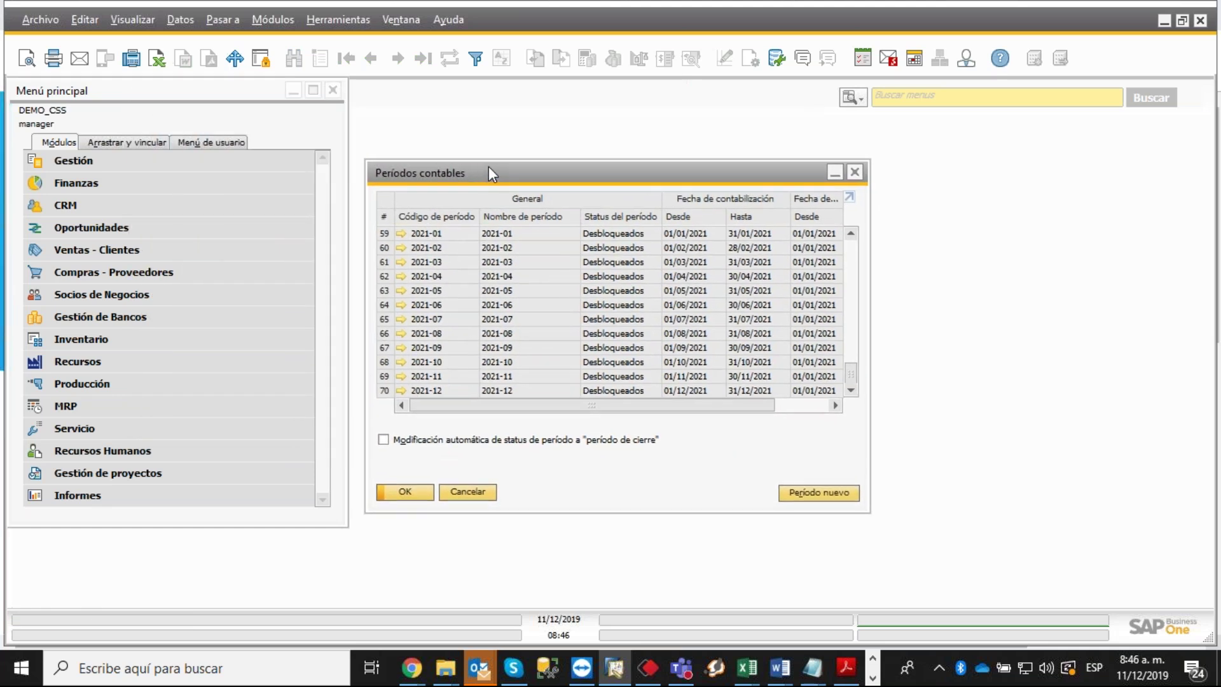
{"action": "left_click", "coordinate": [401, 234]}
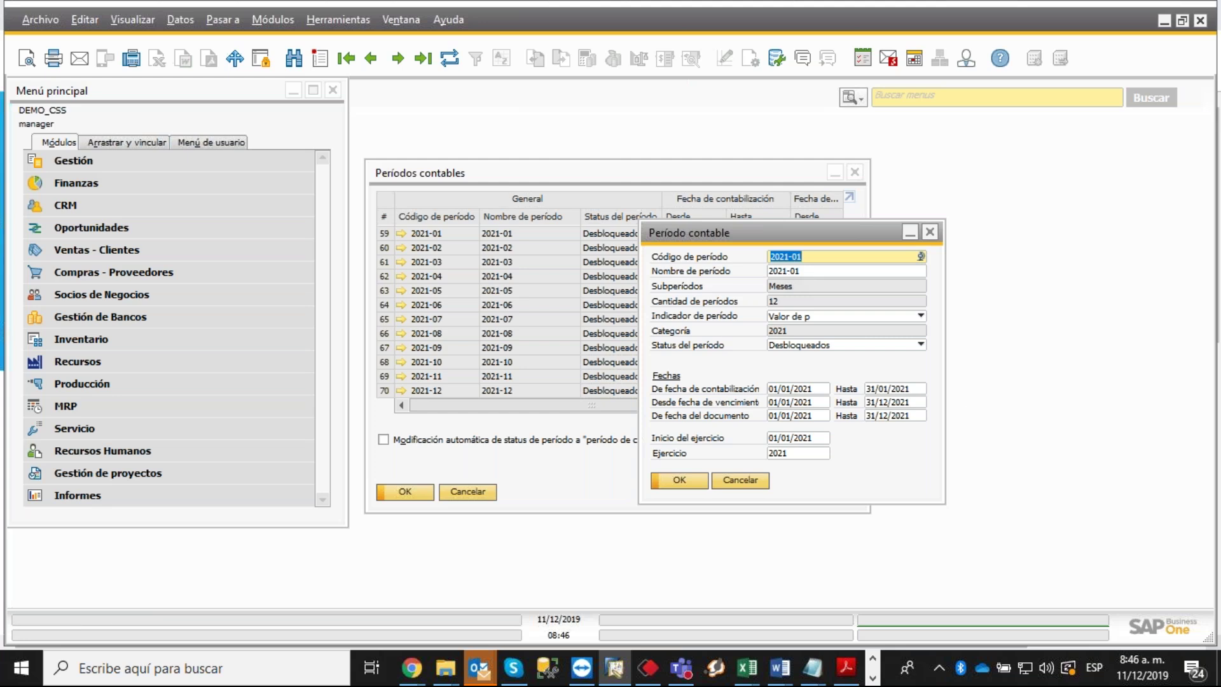
{"action": "left_click", "coordinate": [818, 348]}
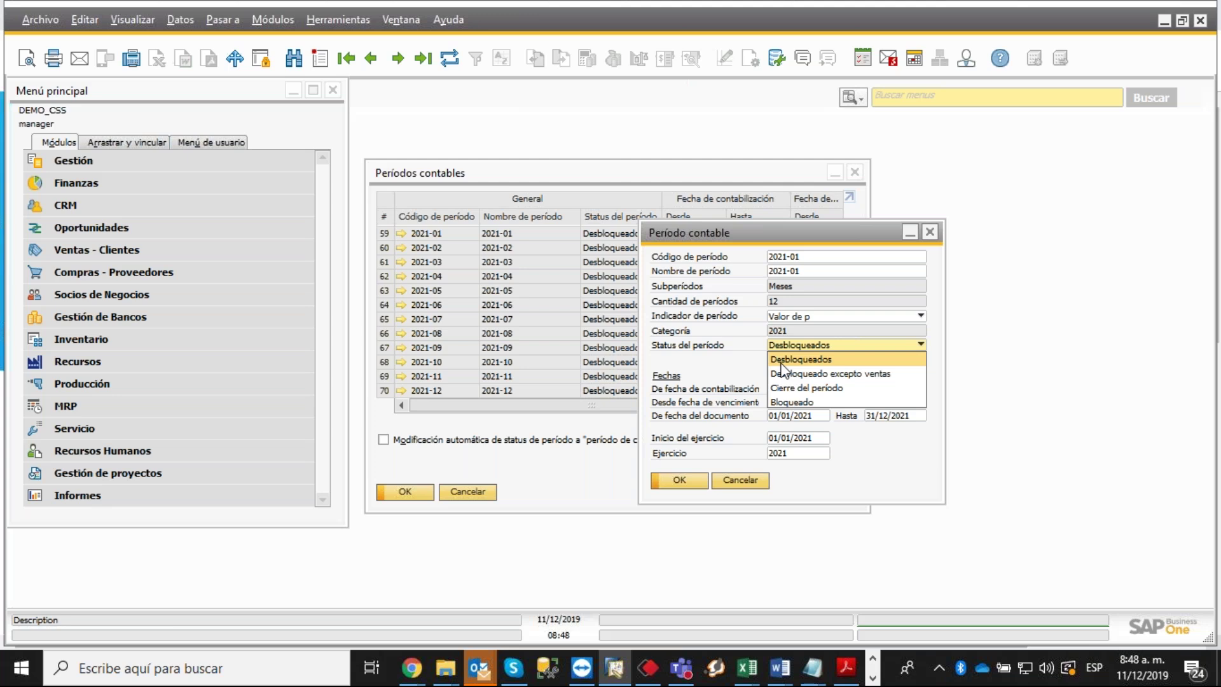
{"action": "left_click", "coordinate": [728, 365]}
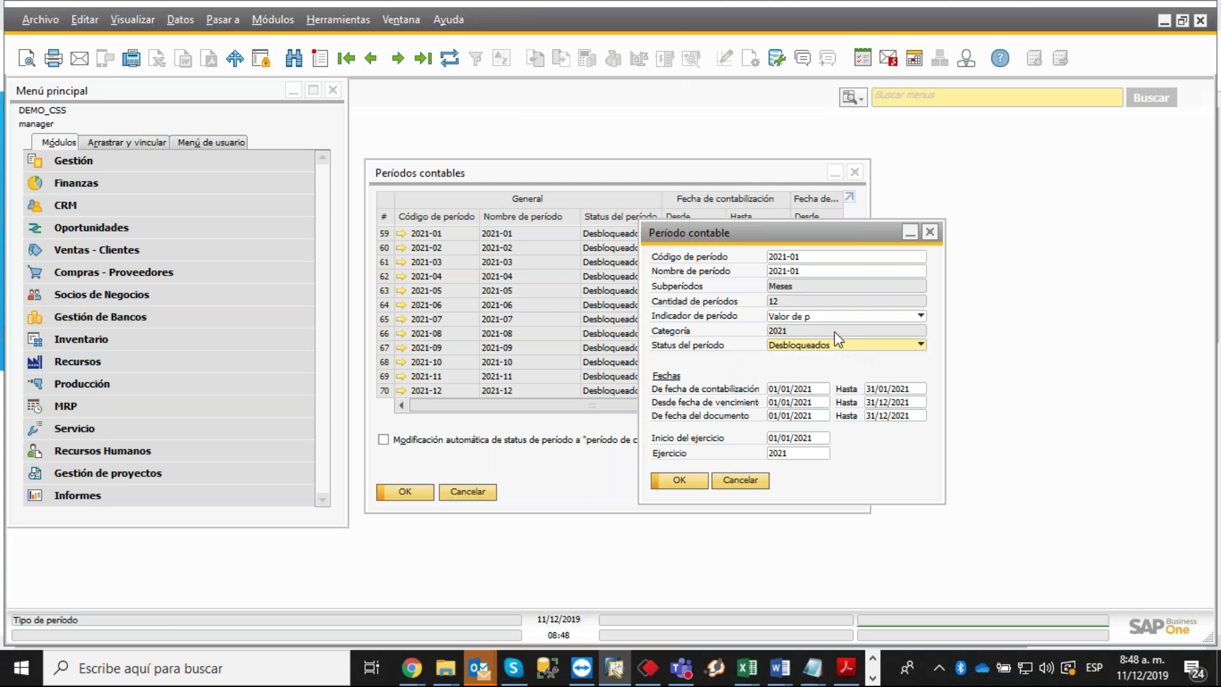
{"action": "left_click", "coordinate": [780, 347]}
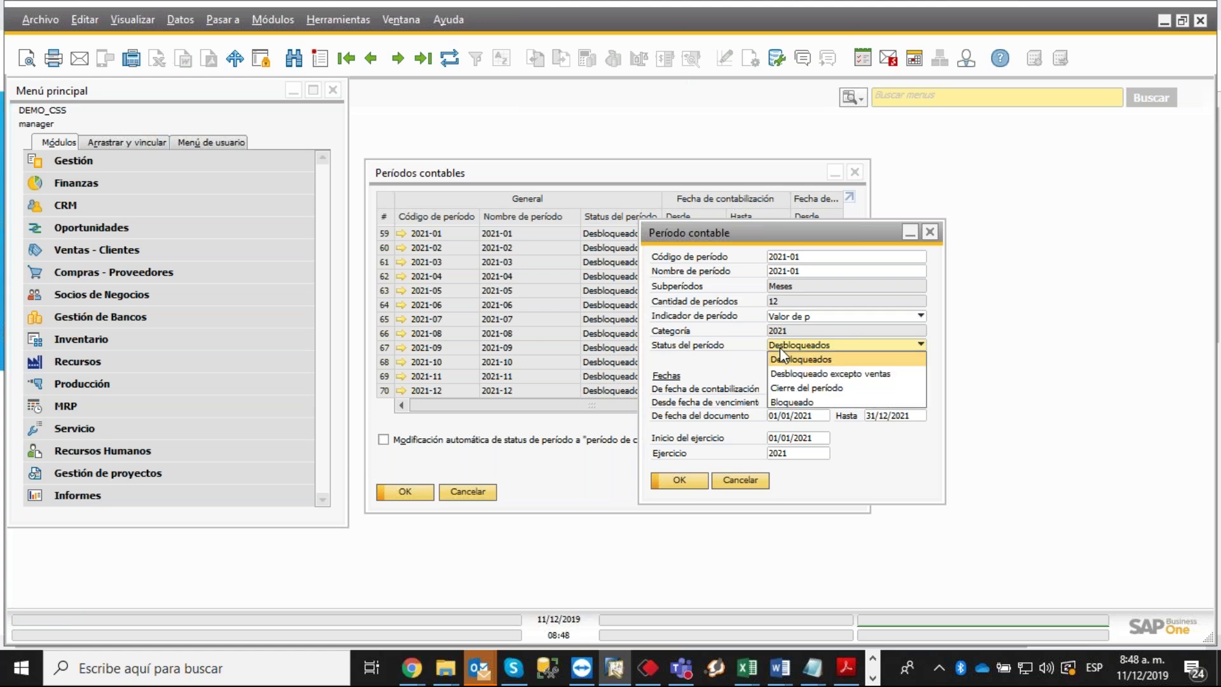
{"action": "left_click", "coordinate": [790, 401]}
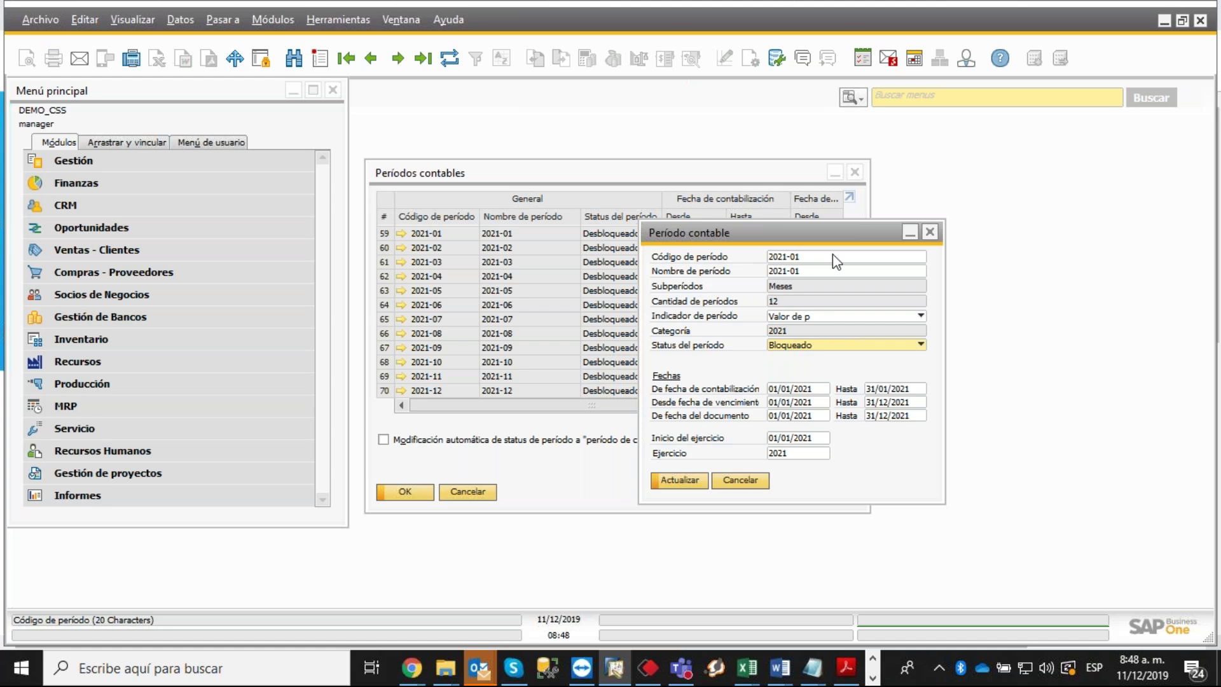
{"action": "left_click", "coordinate": [671, 480]}
{"action": "left_click", "coordinate": [674, 481]}
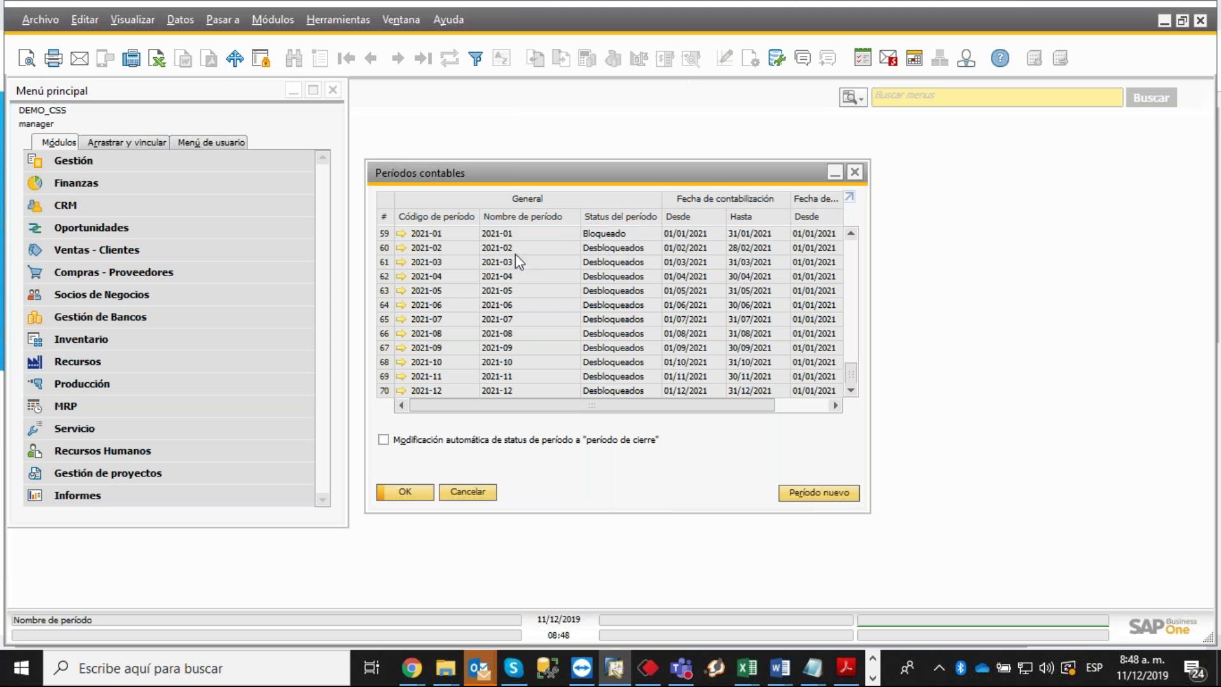
Set the status of period 2021-02 to Bloqueado and save the change.
{"action": "left_click", "coordinate": [402, 248]}
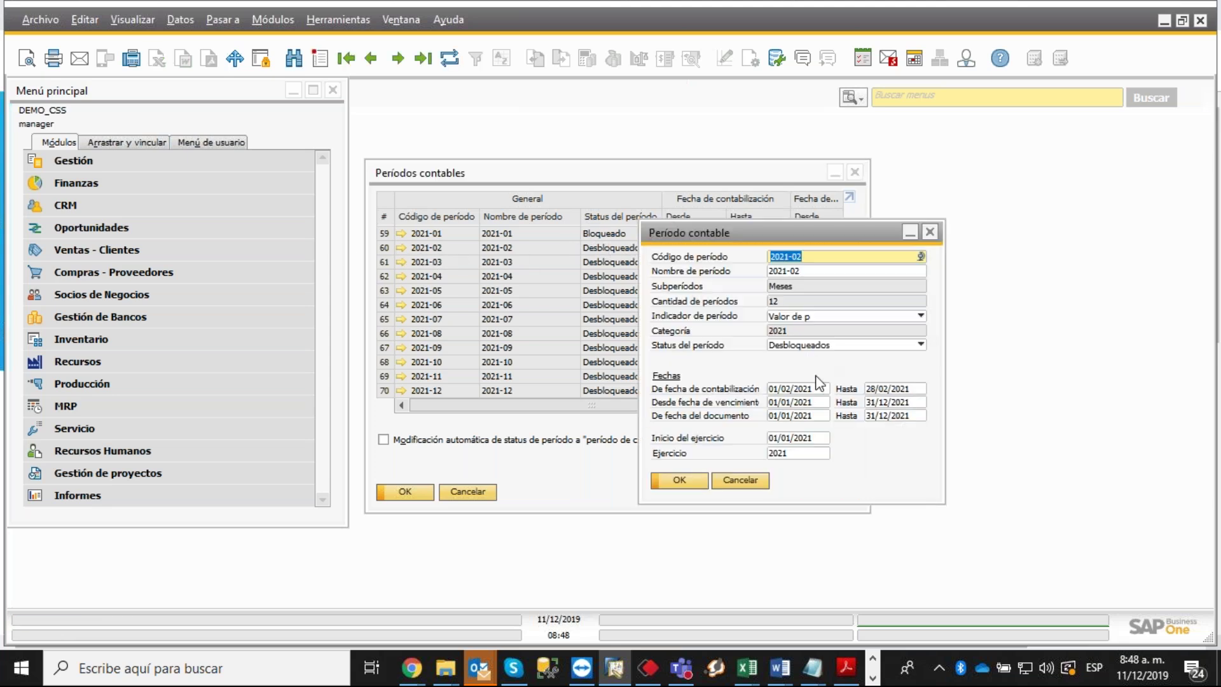
{"action": "left_click", "coordinate": [930, 233]}
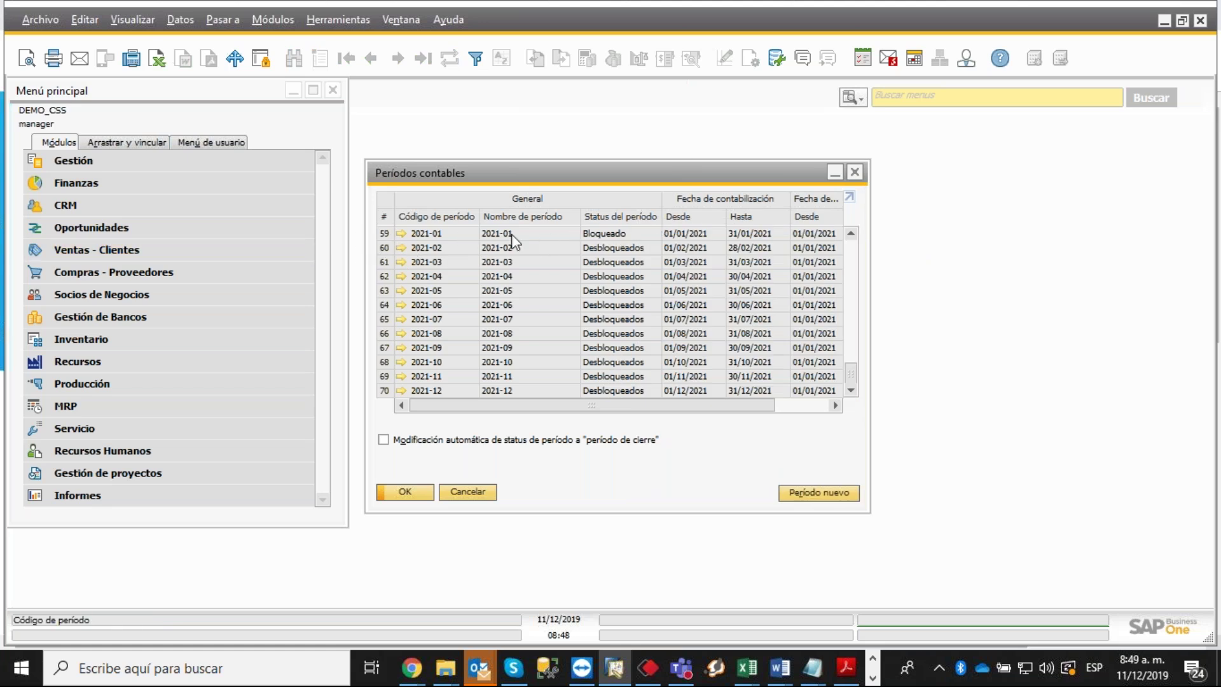
{"action": "left_click", "coordinate": [401, 248]}
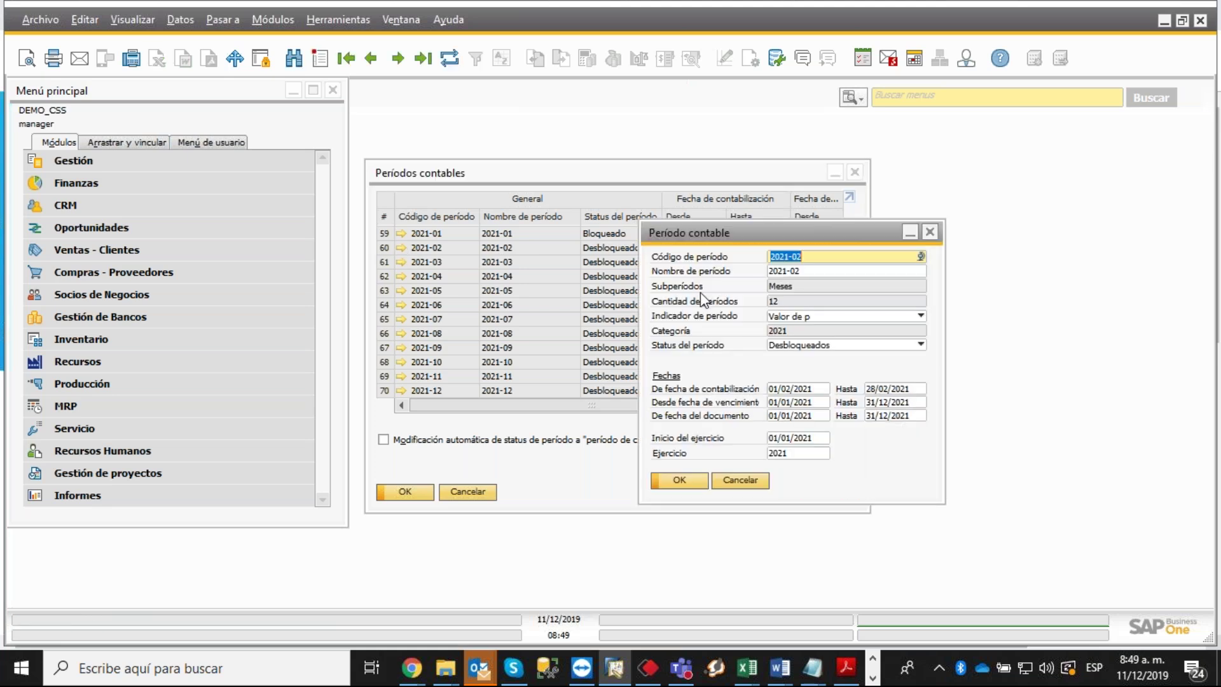
{"action": "left_click", "coordinate": [795, 343]}
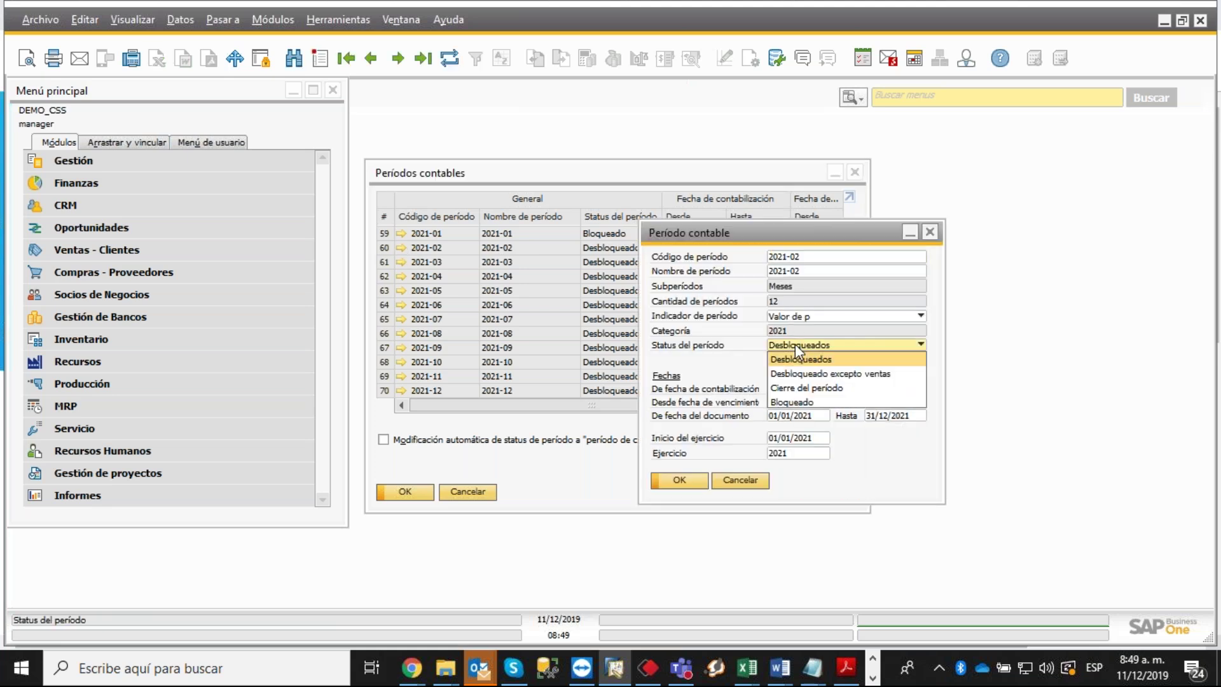
{"action": "left_click", "coordinate": [800, 402]}
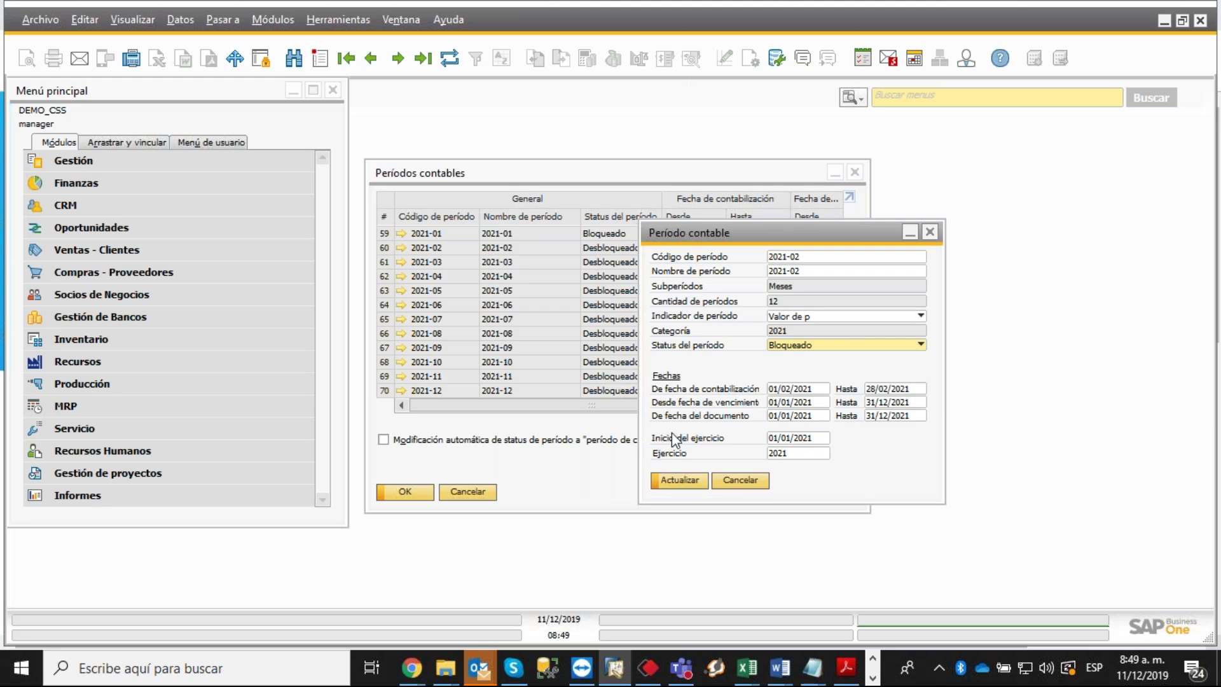
{"action": "left_click", "coordinate": [691, 485]}
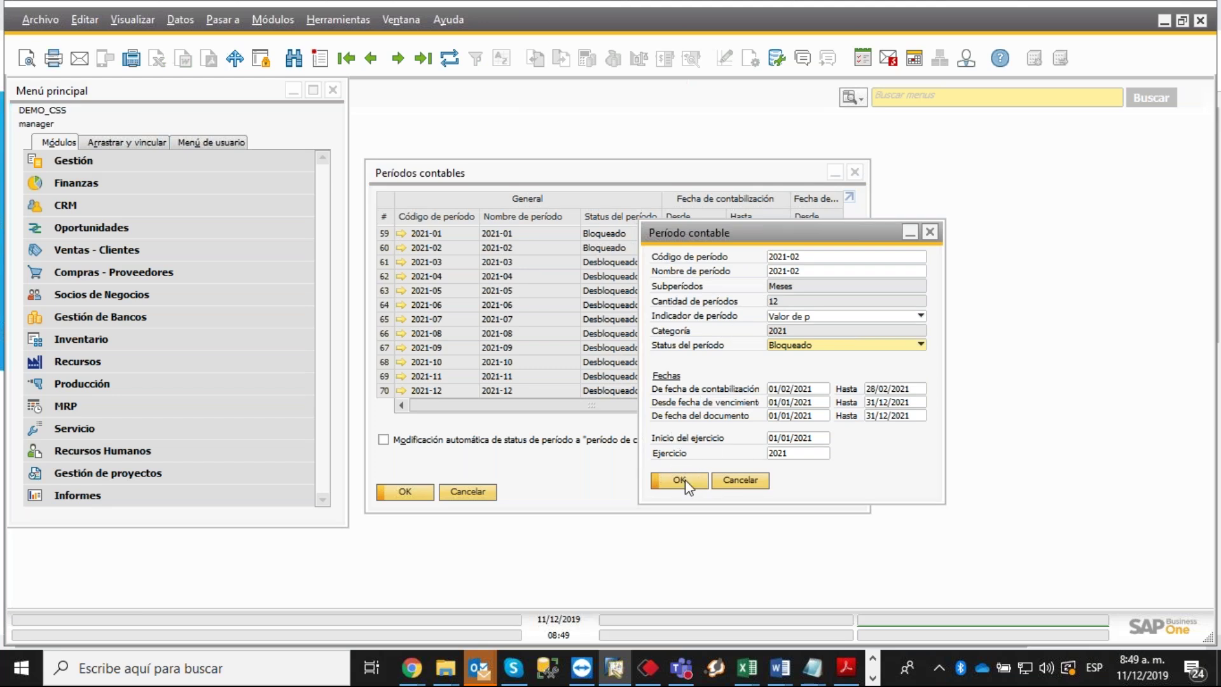
{"action": "left_click", "coordinate": [679, 480]}
Set the status of period 2021-03 to Cierre del período and save the change.
{"action": "left_click", "coordinate": [401, 261]}
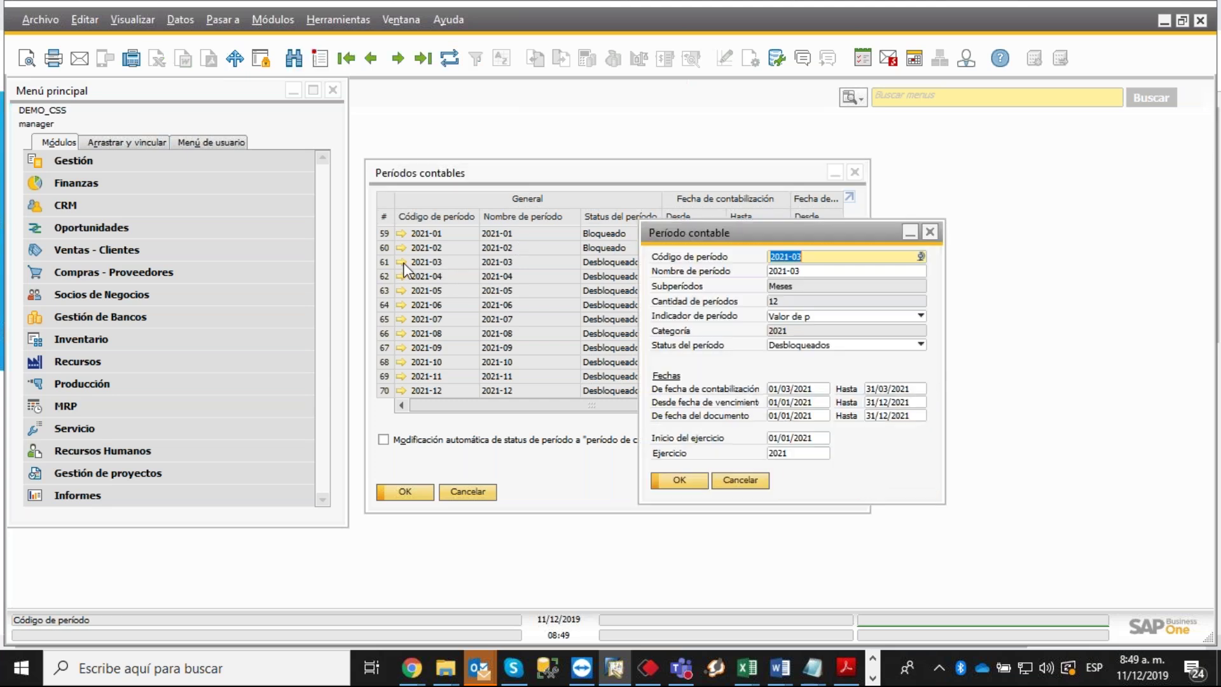
{"action": "left_click", "coordinate": [813, 347]}
{"action": "left_click", "coordinate": [814, 387]}
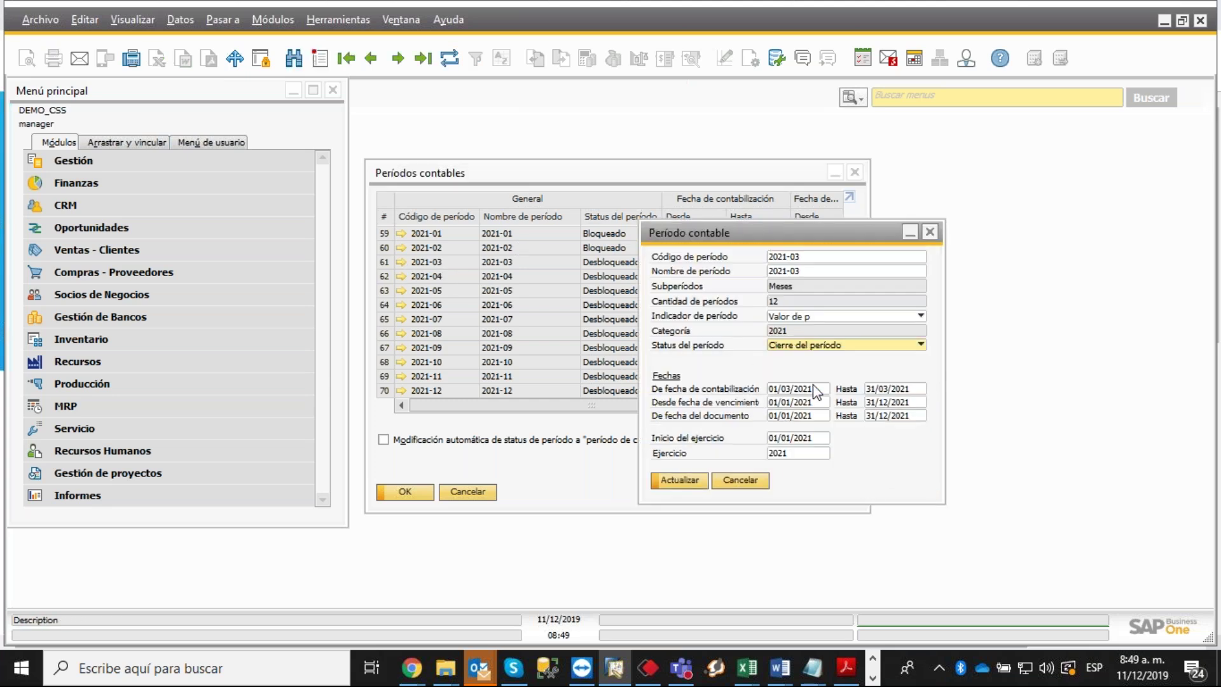
{"action": "left_click", "coordinate": [674, 482]}
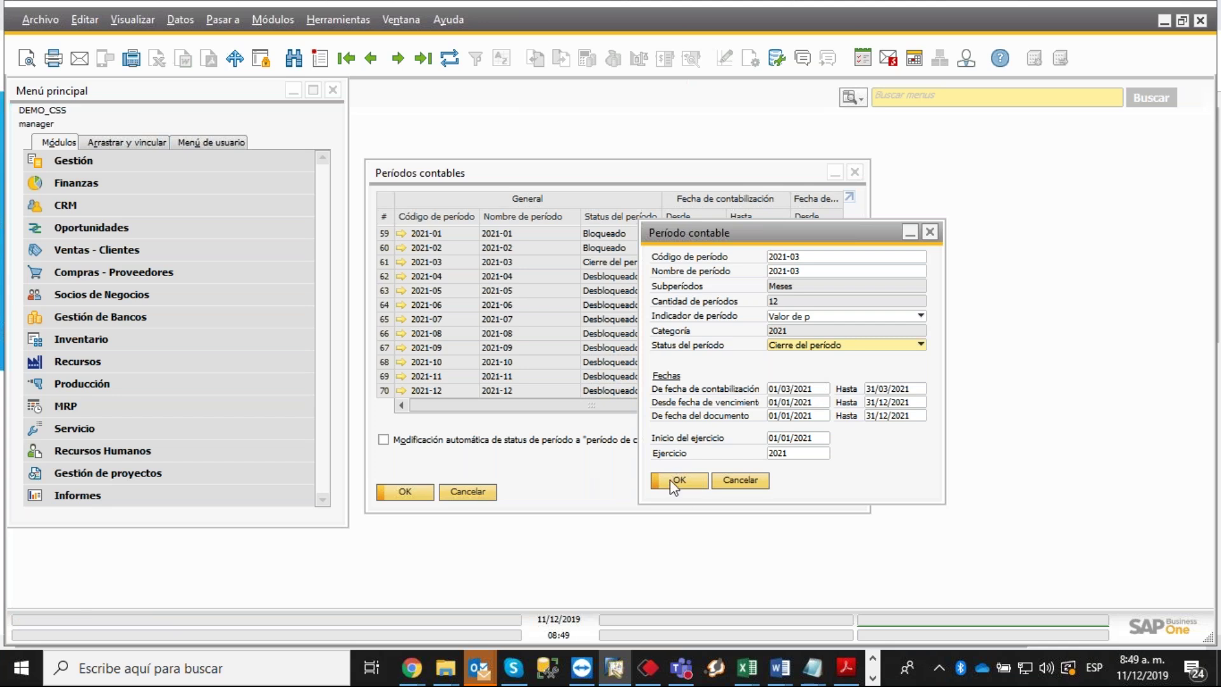
{"action": "left_click", "coordinate": [672, 481]}
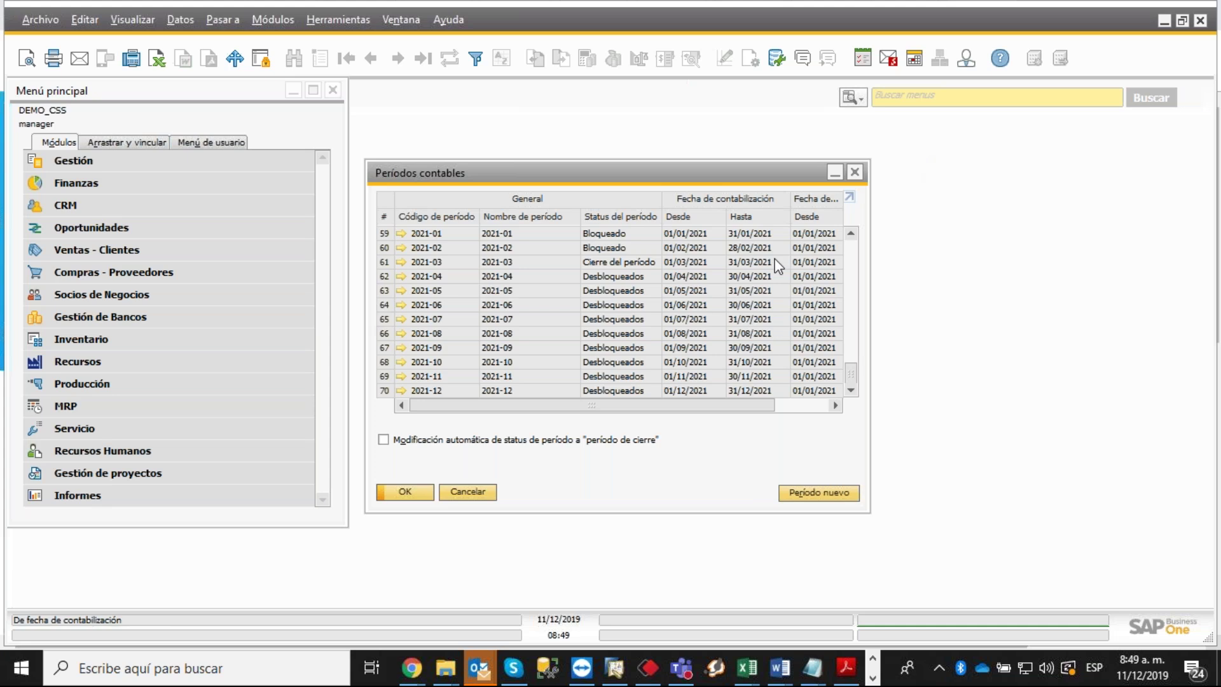
Reopen the accounting periods list, enable automatic modification of the period status to "período de cierre", and save the setting.
{"action": "left_click", "coordinate": [855, 173]}
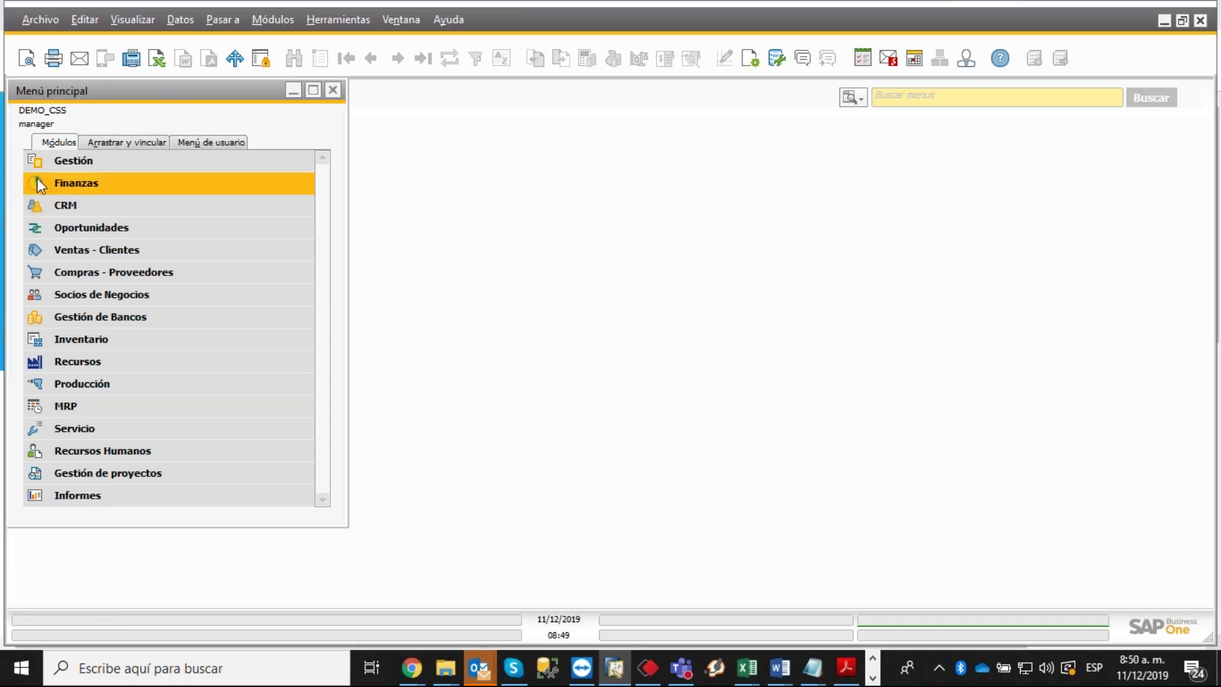
{"action": "left_click", "coordinate": [49, 166]}
{"action": "left_click", "coordinate": [78, 231]}
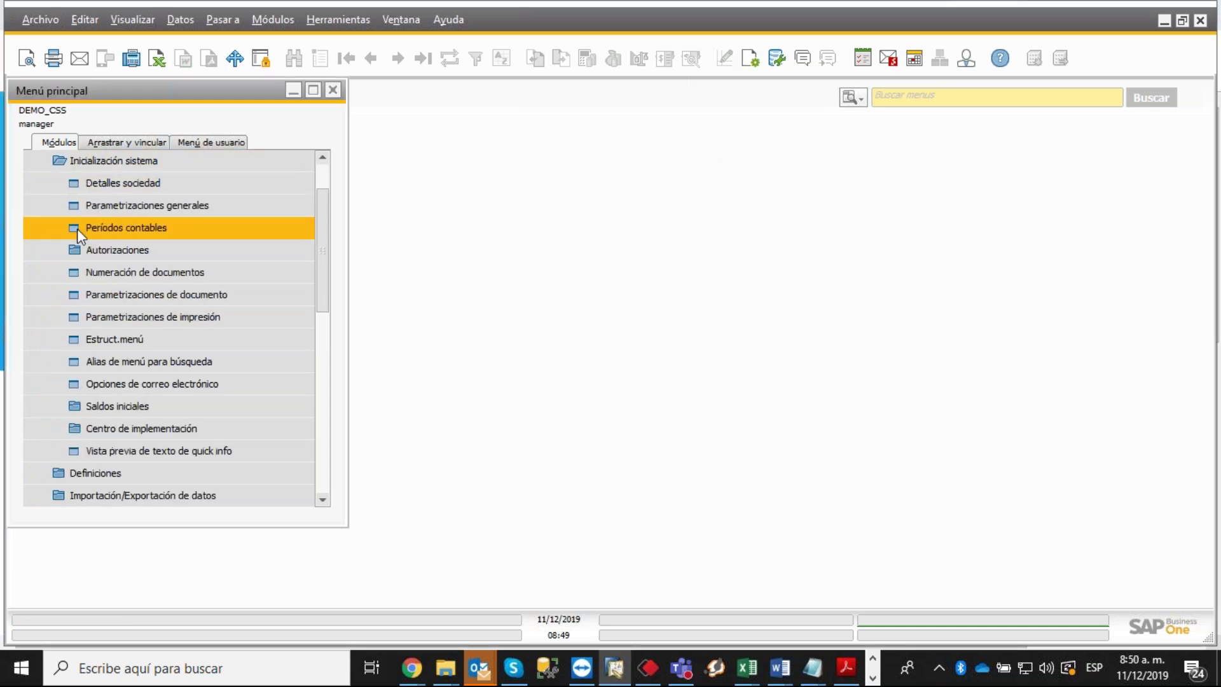
{"action": "left_click", "coordinate": [103, 228]}
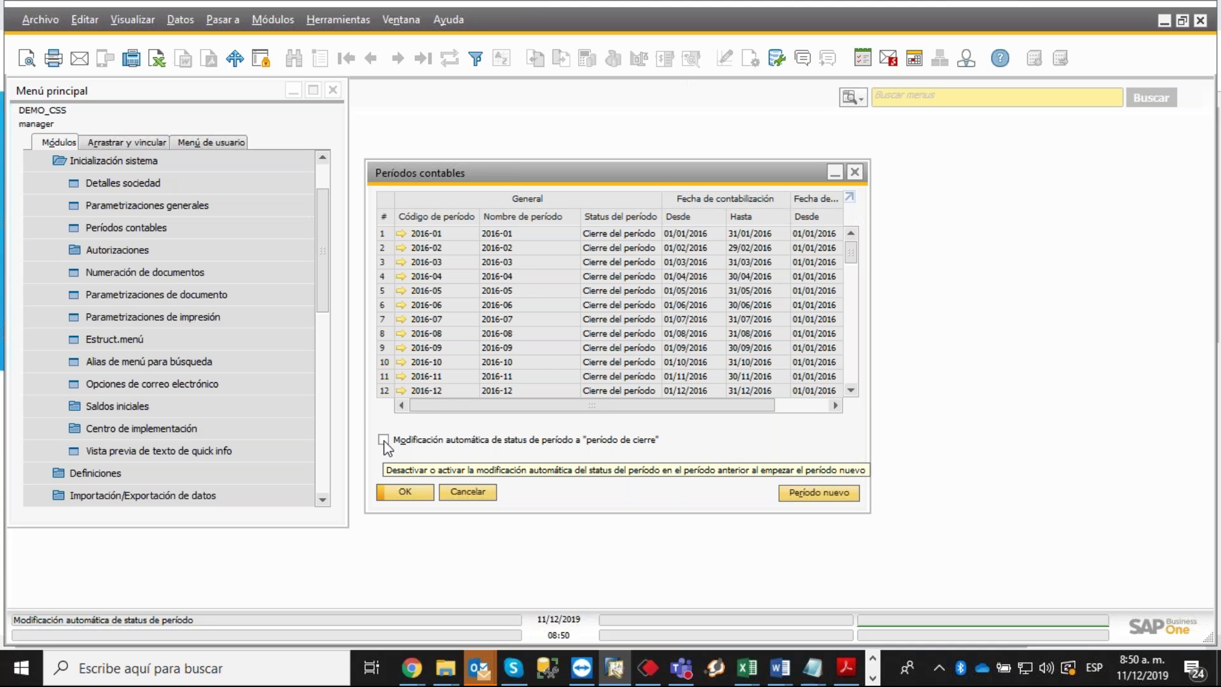
{"action": "left_click", "coordinate": [384, 441]}
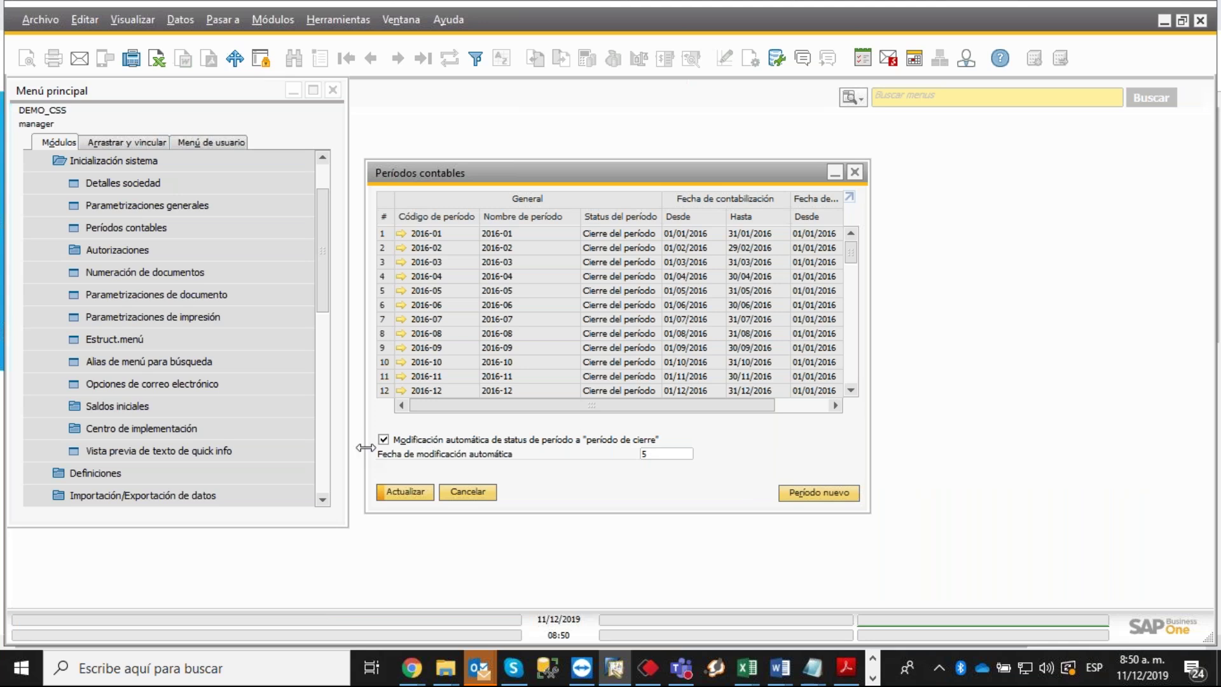
{"action": "left_click", "coordinate": [654, 454]}
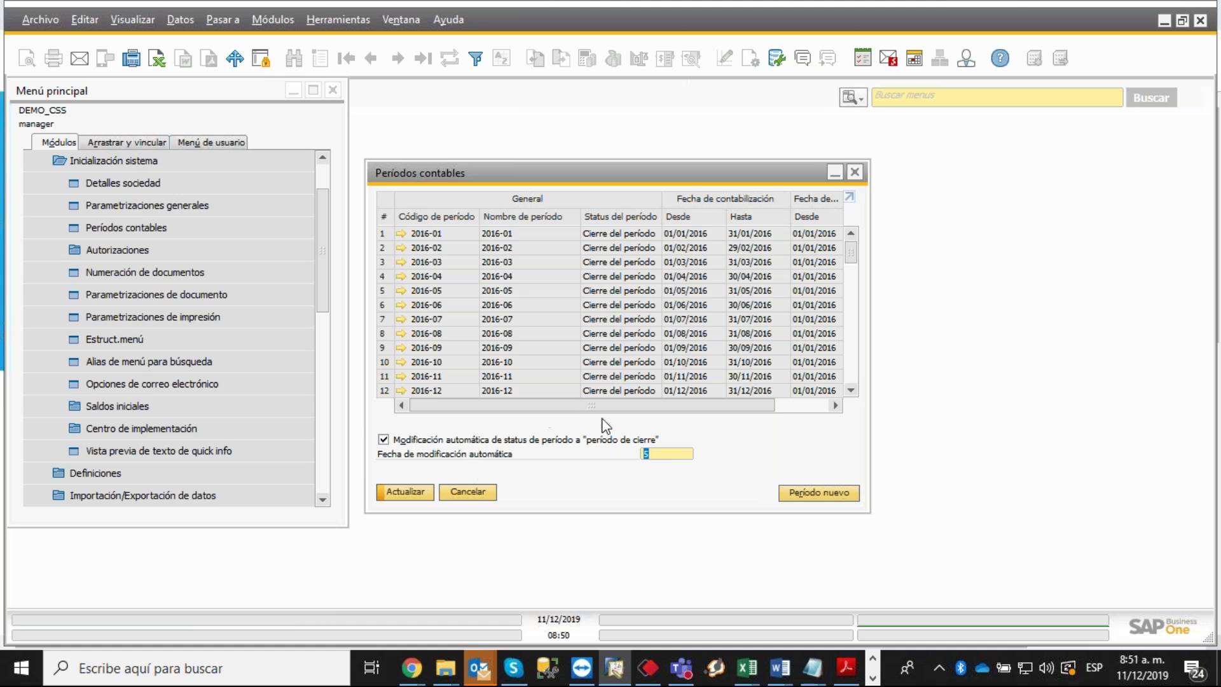
{"action": "left_click", "coordinate": [417, 496]}
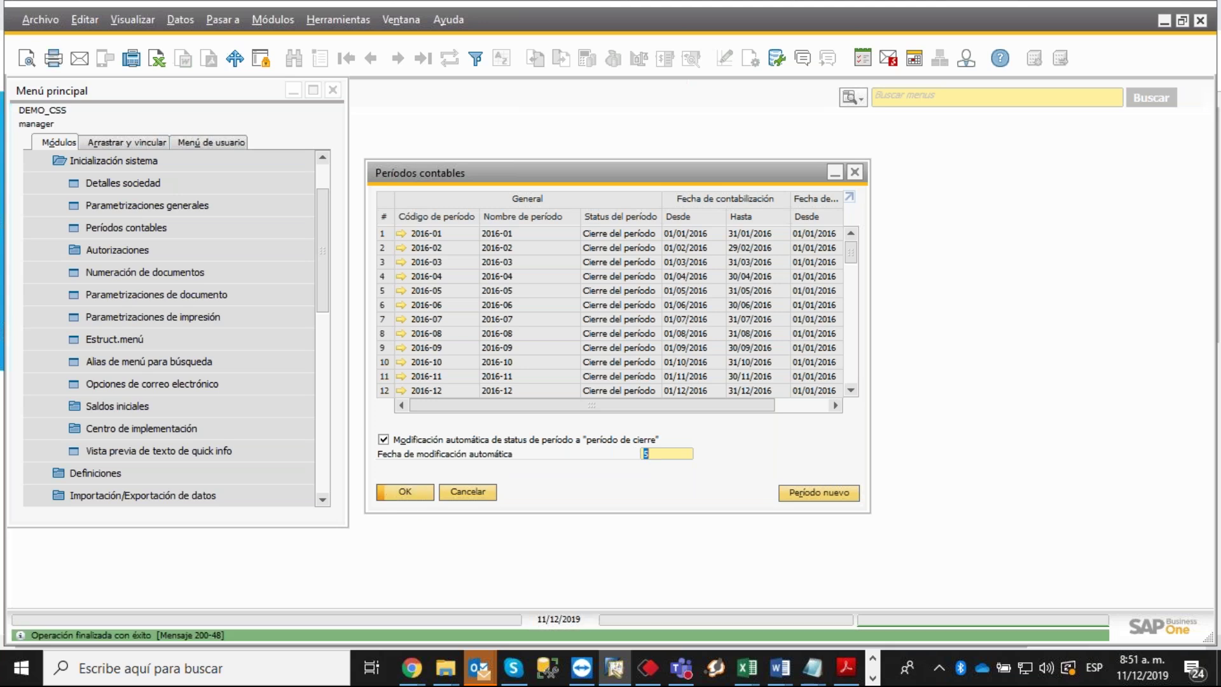
{"action": "left_click", "coordinate": [410, 495]}
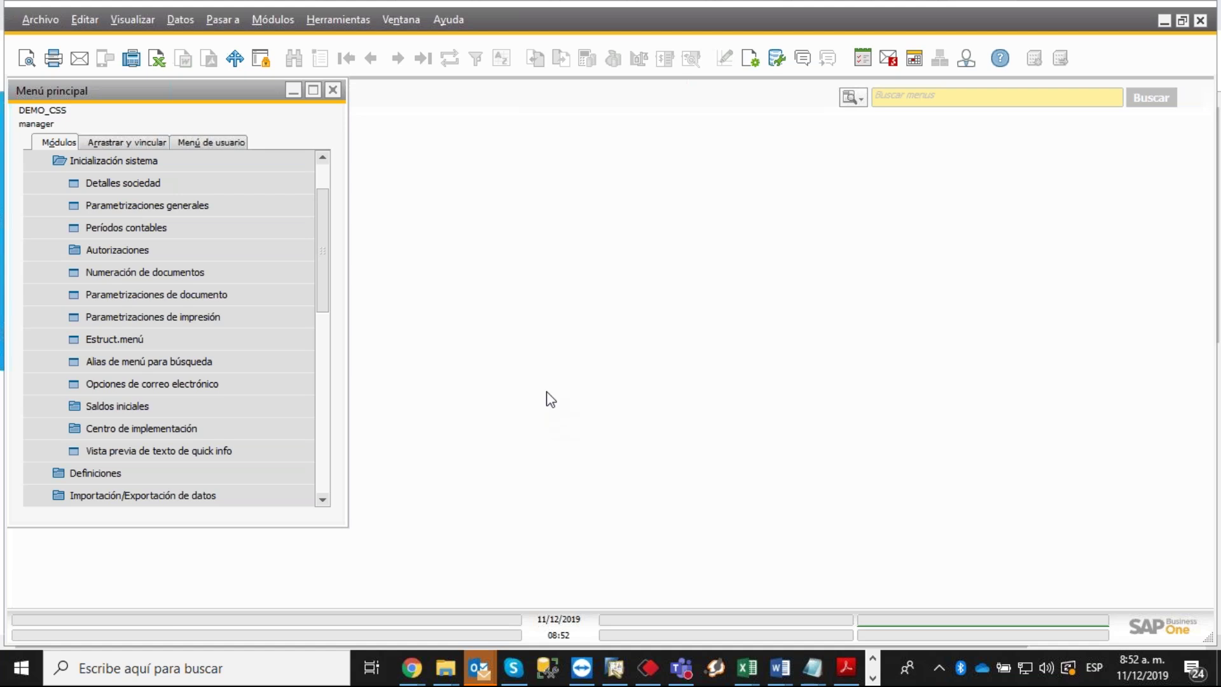
Reopen the accounting periods list and review the status options available for period 2021-12.
{"action": "left_click", "coordinate": [102, 163]}
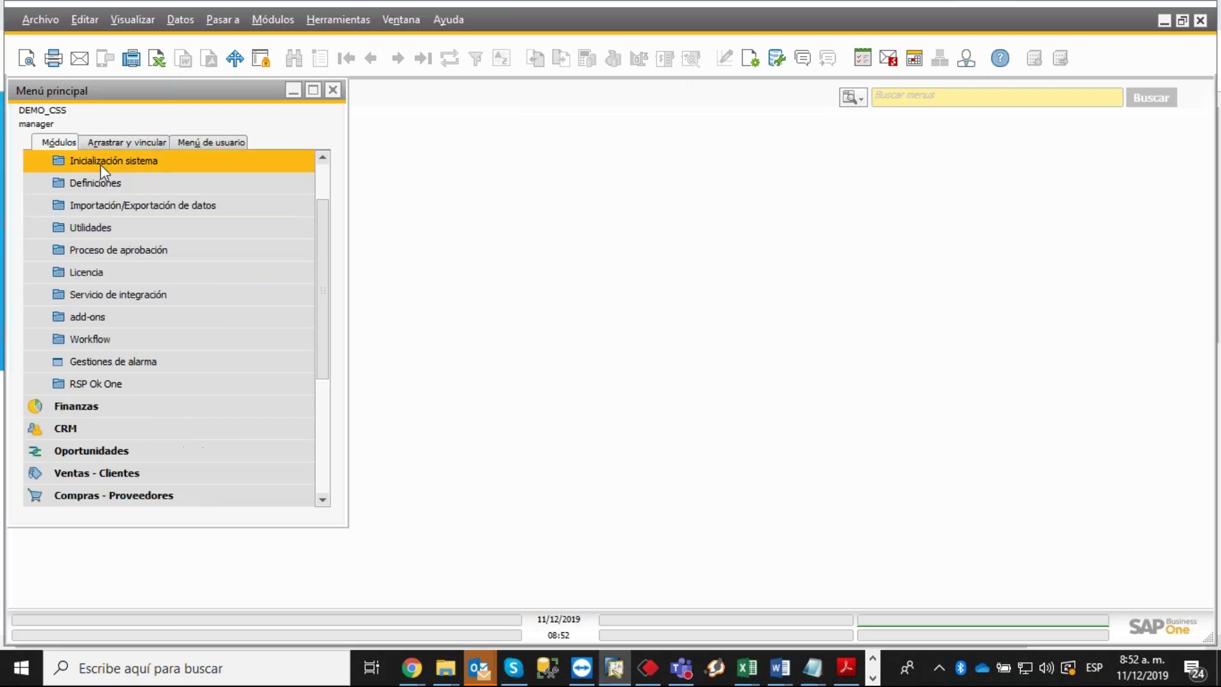
{"action": "scroll", "coordinate": [91, 205], "scroll_direction": "up", "scroll_amount": 2}
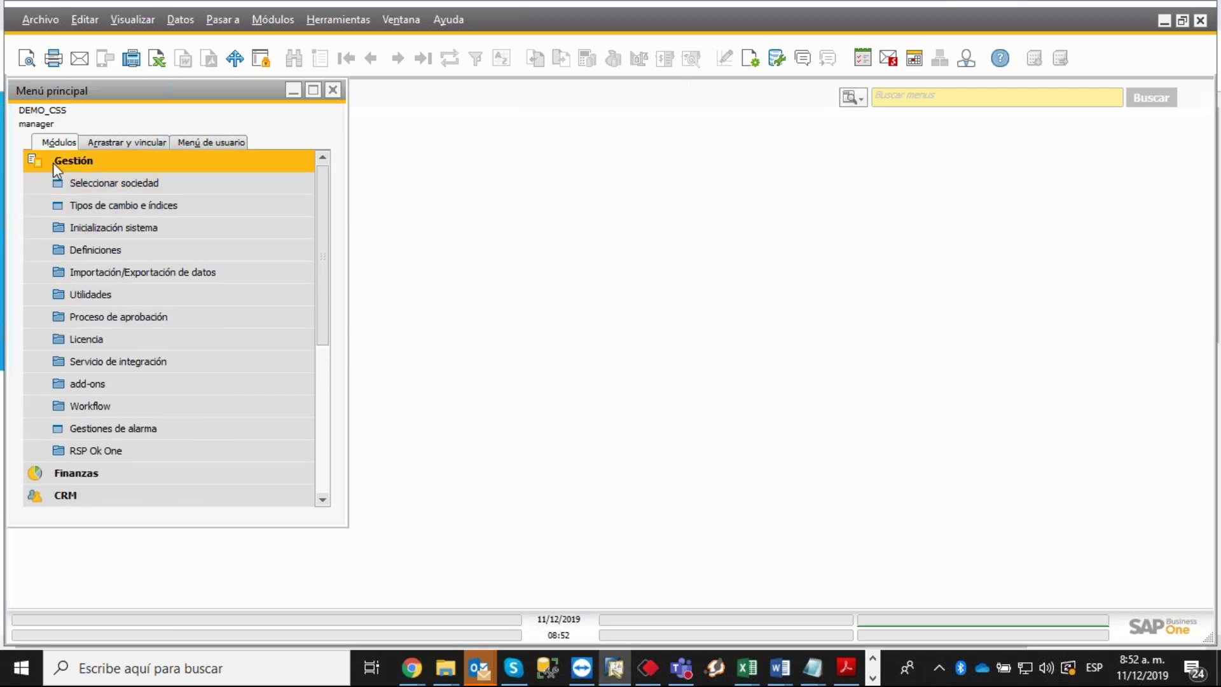
{"action": "left_click", "coordinate": [52, 162]}
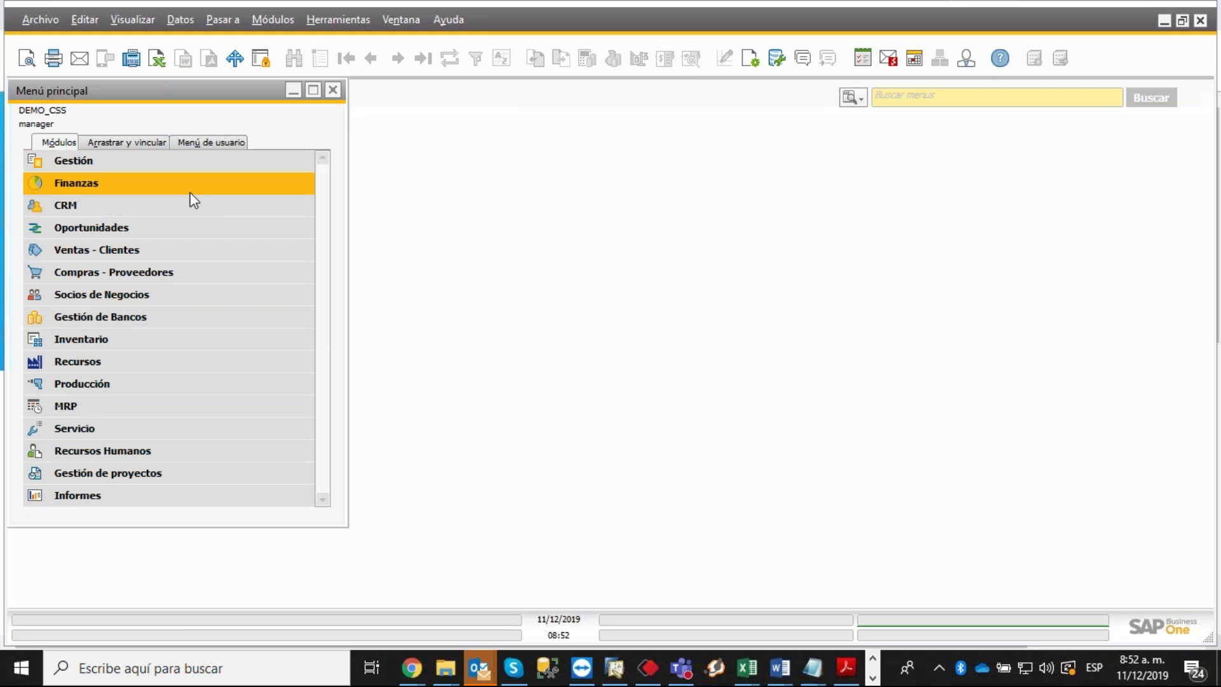
{"action": "left_click", "coordinate": [99, 161]}
{"action": "left_click", "coordinate": [84, 223]}
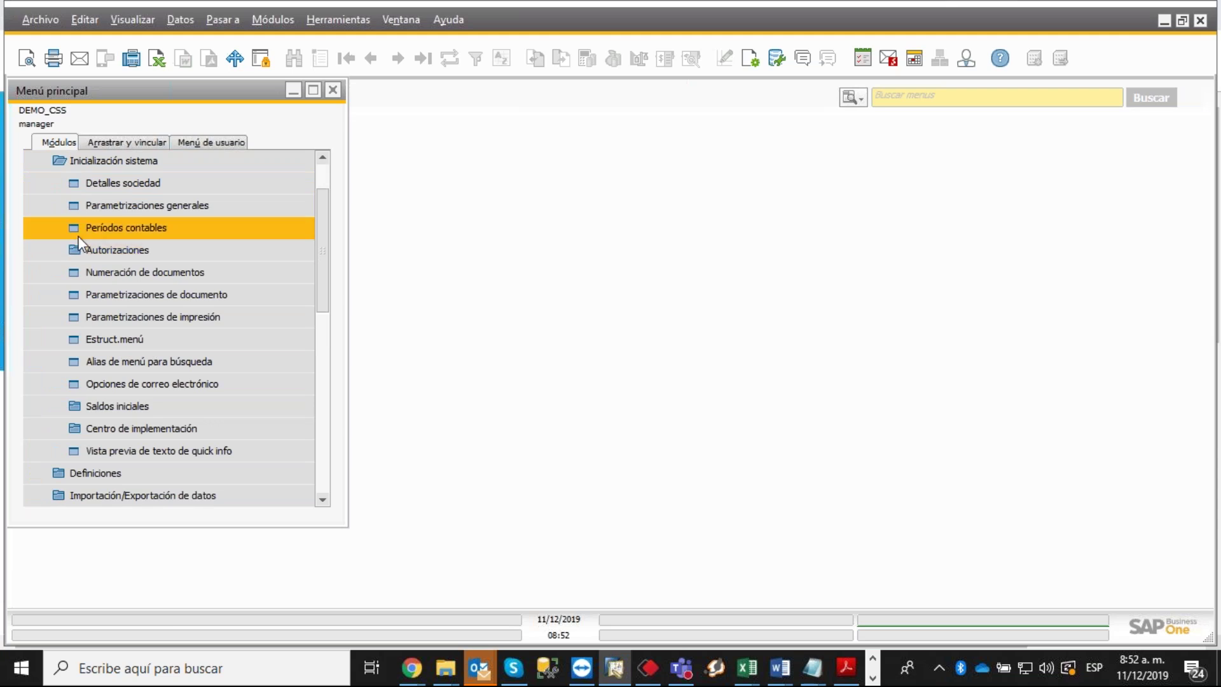
{"action": "left_click", "coordinate": [78, 232]}
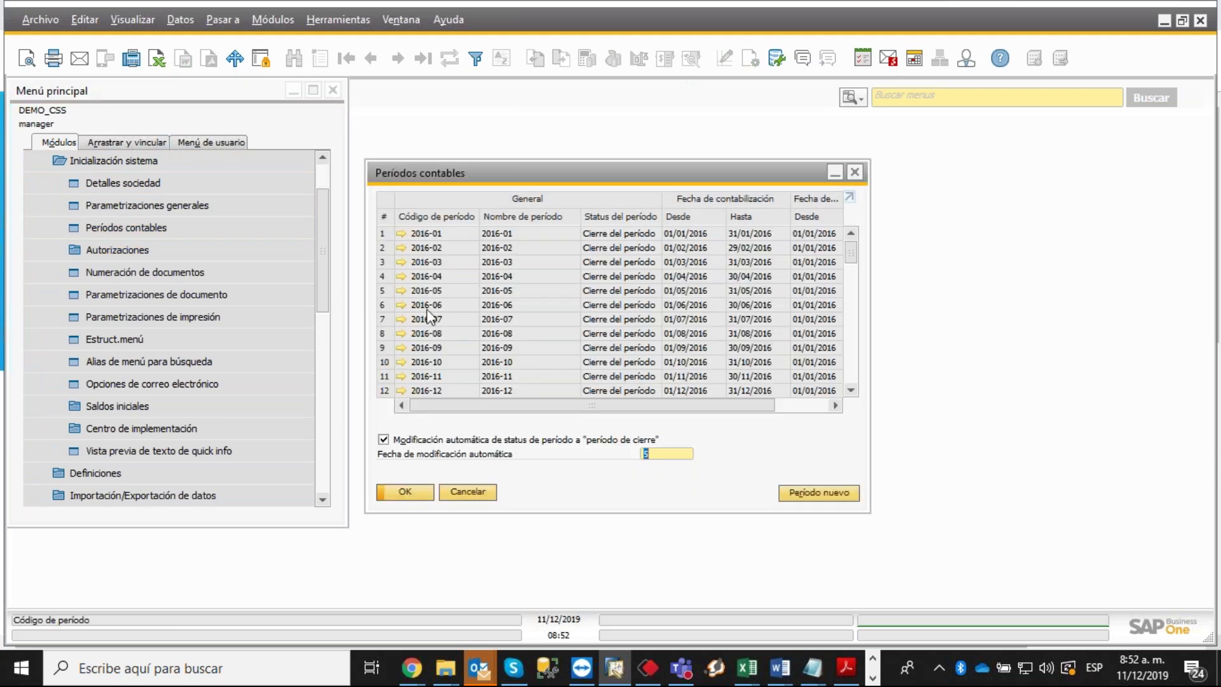
{"action": "left_click_drag", "start_coordinate": [853, 256], "coordinate": [849, 407]}
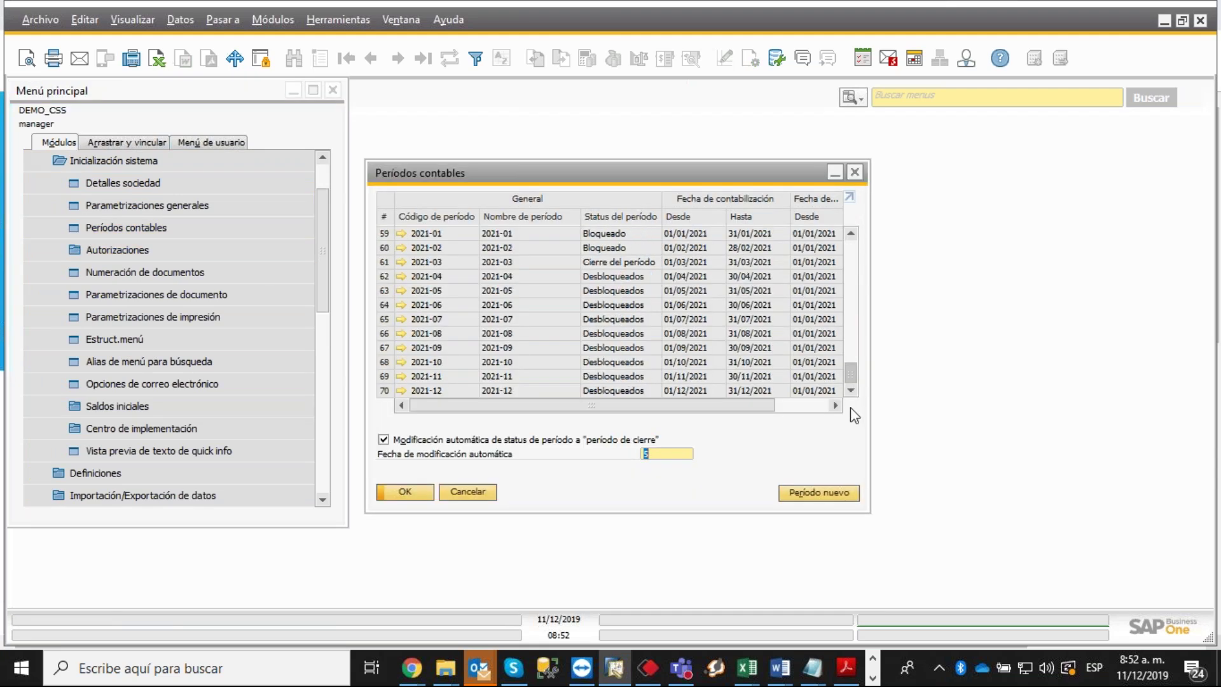
{"action": "left_click", "coordinate": [399, 391]}
{"action": "left_click", "coordinate": [783, 344]}
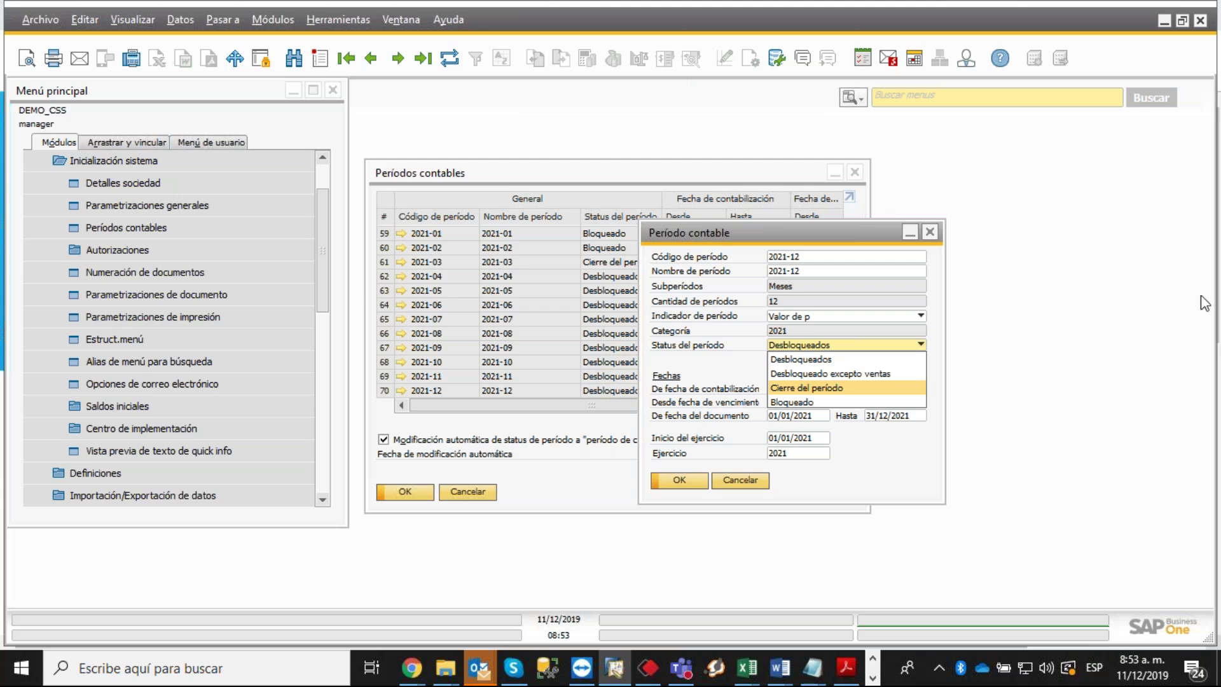
{"action": "left_click", "coordinate": [935, 231]}
{"action": "left_click", "coordinate": [936, 231]}
{"action": "left_click", "coordinate": [1201, 289]}
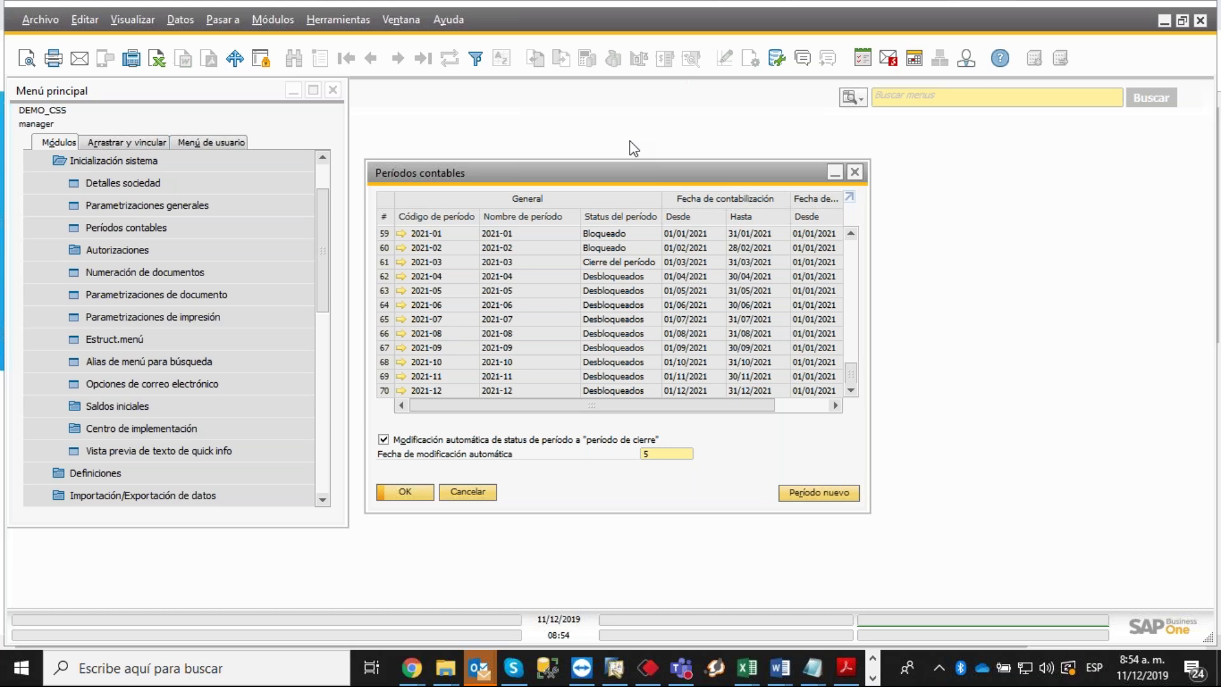
Set the status of period 2019-12 to Bloqueado and save the change.
{"action": "left_click", "coordinate": [592, 129]}
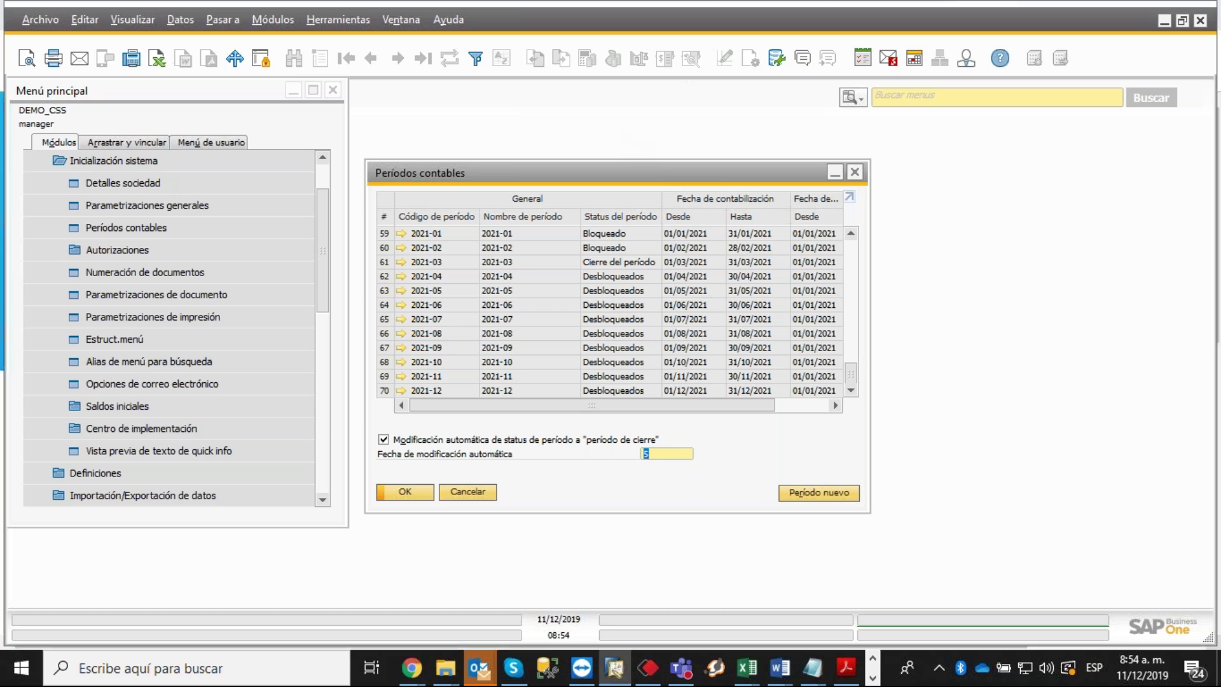
{"action": "left_click", "coordinate": [916, 155]}
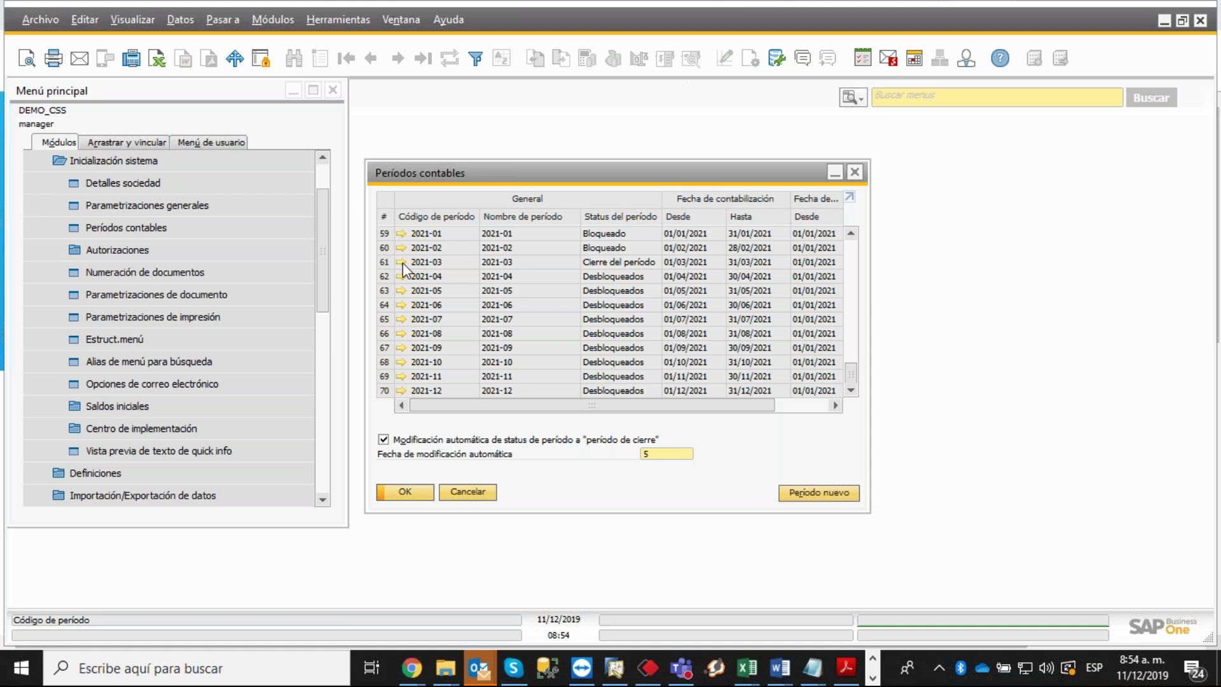
{"action": "scroll", "coordinate": [403, 264], "scroll_direction": "up", "scroll_amount": 2}
{"action": "left_click_drag", "start_coordinate": [853, 369], "coordinate": [854, 323]}
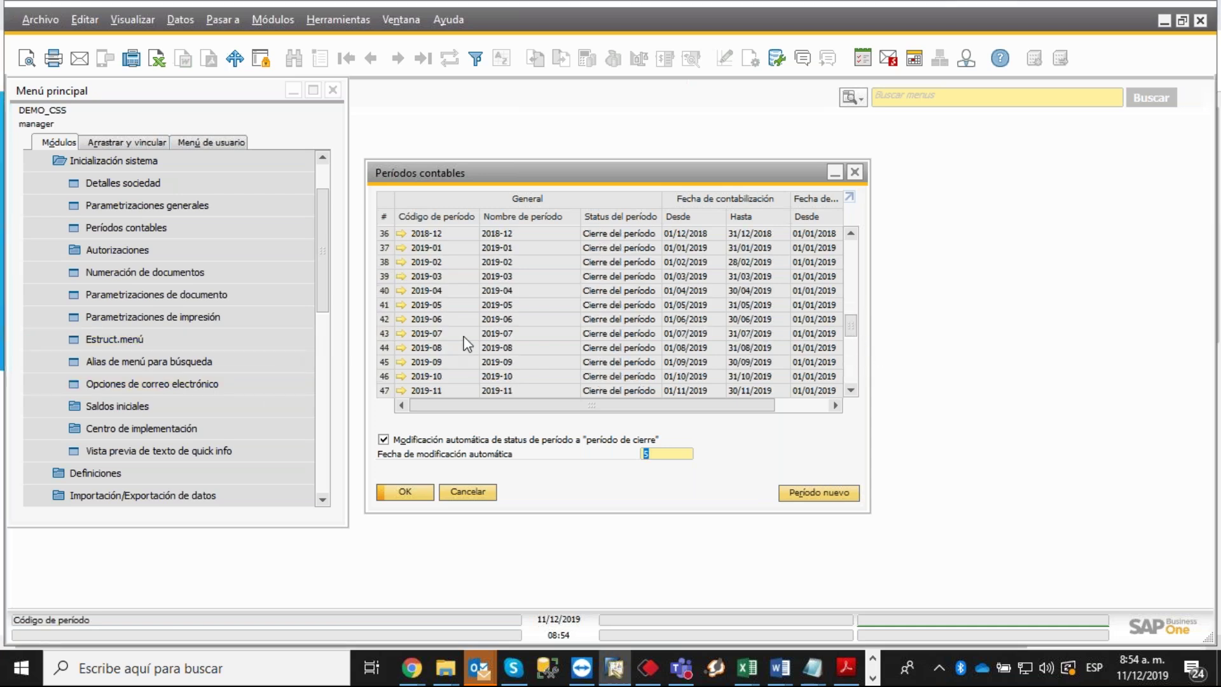
{"action": "scroll", "coordinate": [398, 362], "scroll_direction": "down", "scroll_amount": 2}
{"action": "left_click", "coordinate": [402, 376]}
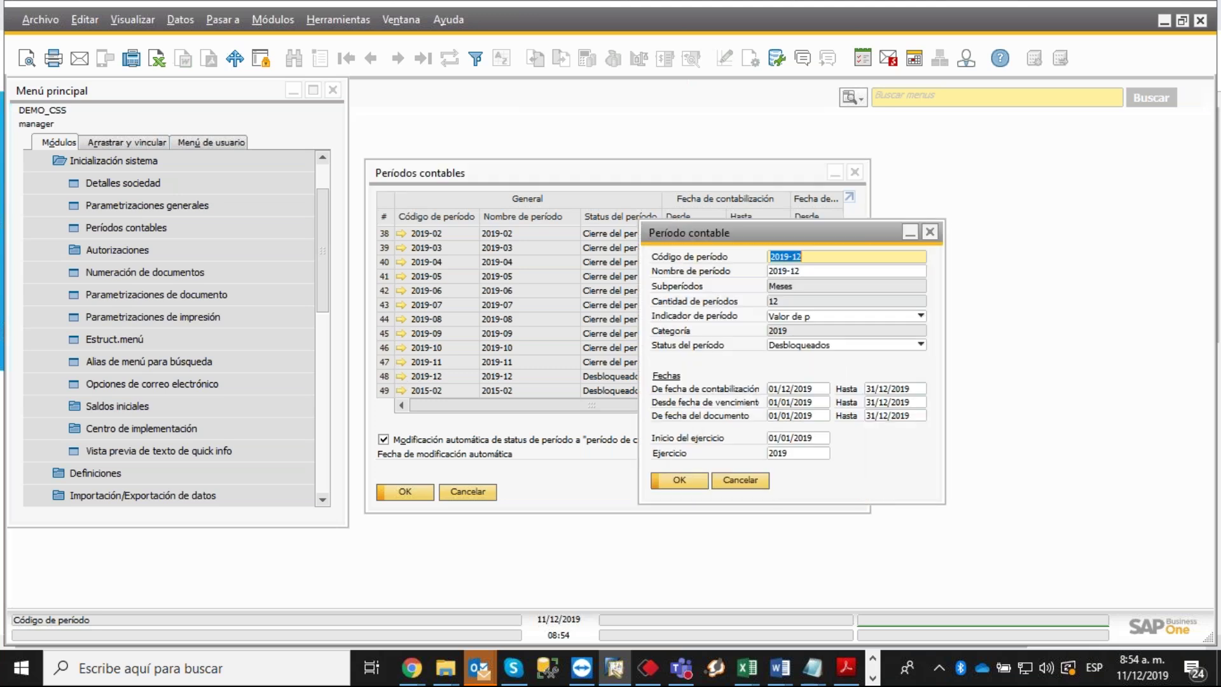
{"action": "left_click", "coordinate": [799, 350]}
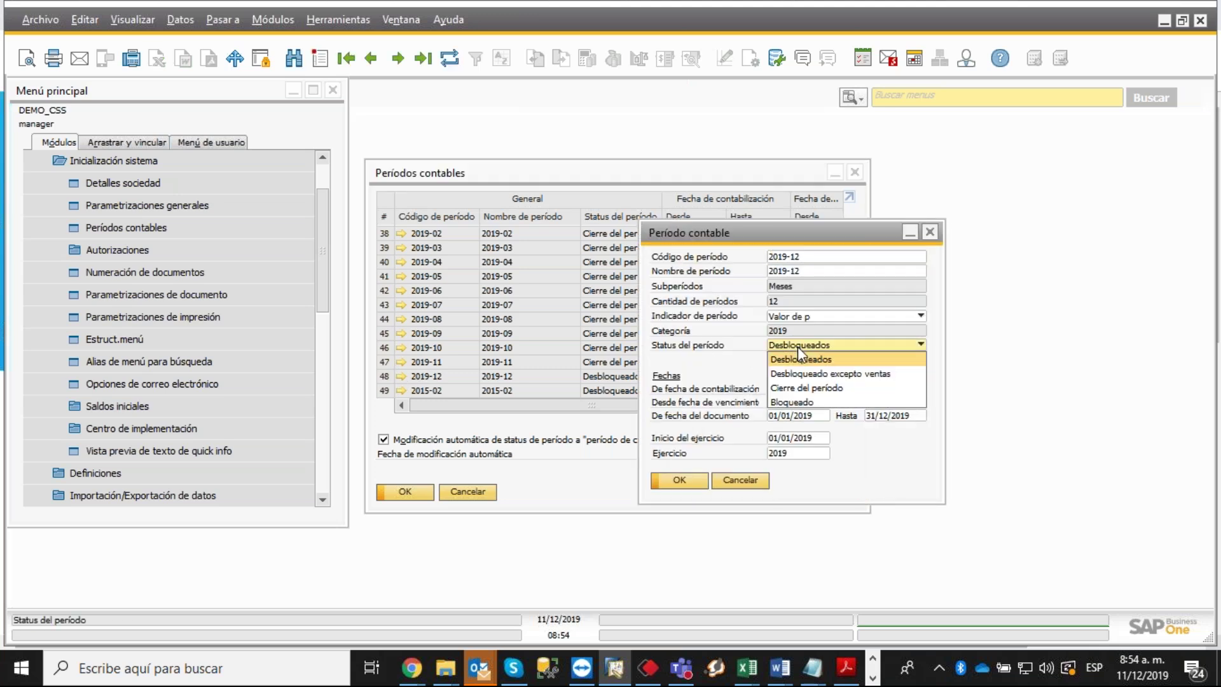
{"action": "left_click", "coordinate": [792, 401]}
{"action": "left_click", "coordinate": [677, 481]}
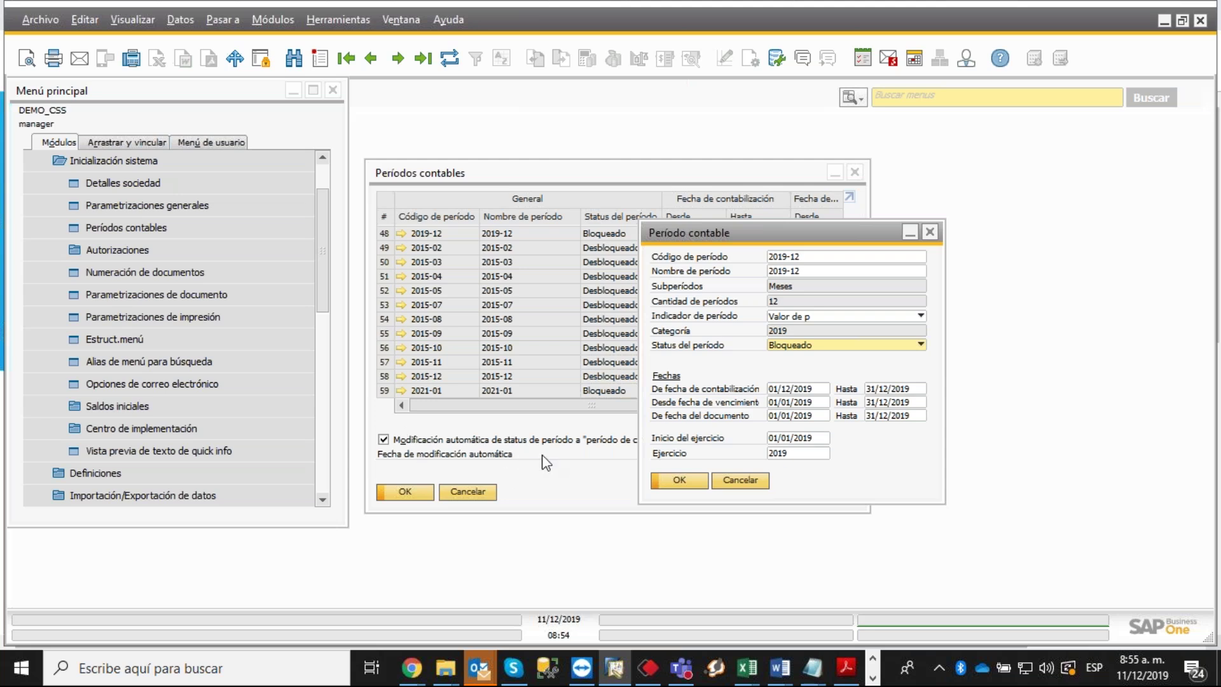
Review the status options for period 2019-12 again and close its details.
{"action": "left_click", "coordinate": [806, 346]}
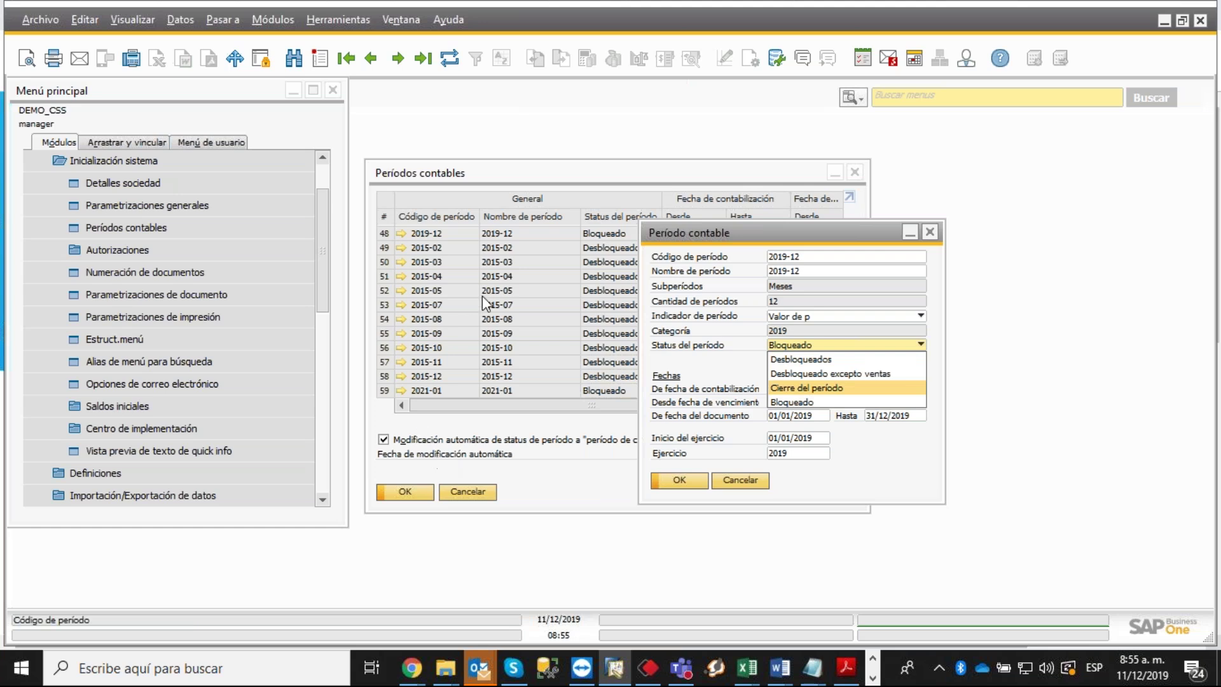
{"action": "left_click", "coordinate": [931, 231]}
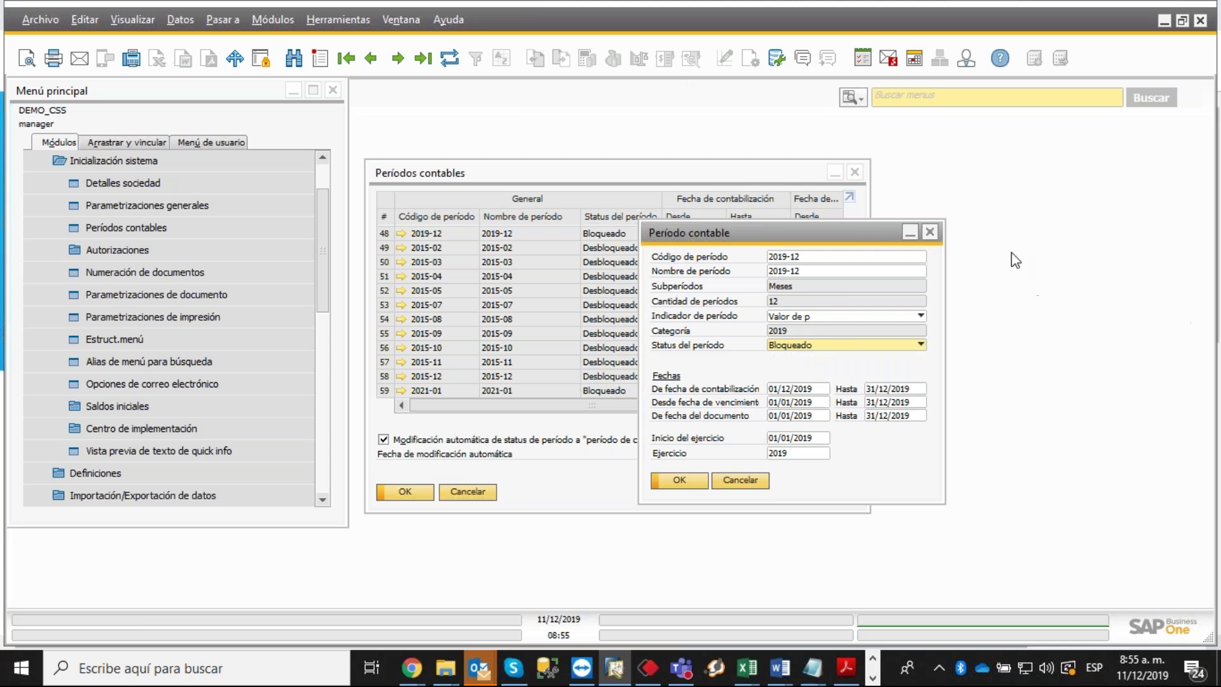
{"action": "left_click", "coordinate": [929, 231]}
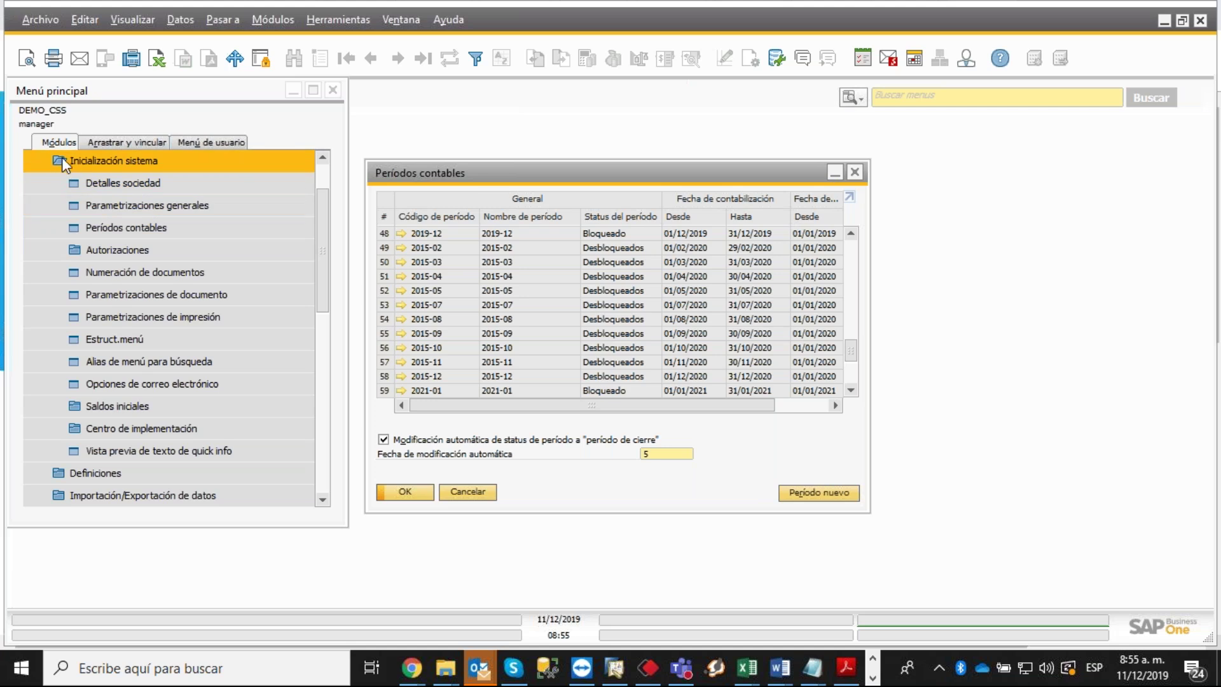
Open the document numbering series for Devolución de mercancías and bring up their period indicator settings.
{"action": "scroll", "coordinate": [59, 159], "scroll_direction": "up", "scroll_amount": 3}
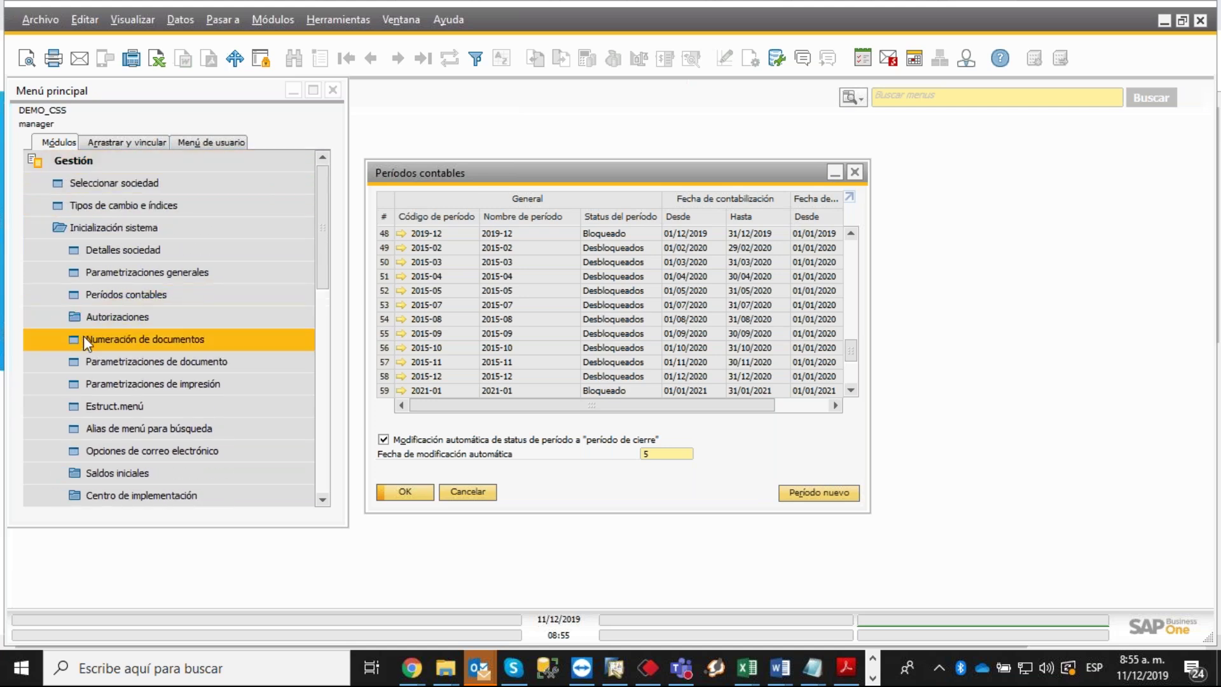
{"action": "left_click", "coordinate": [83, 337]}
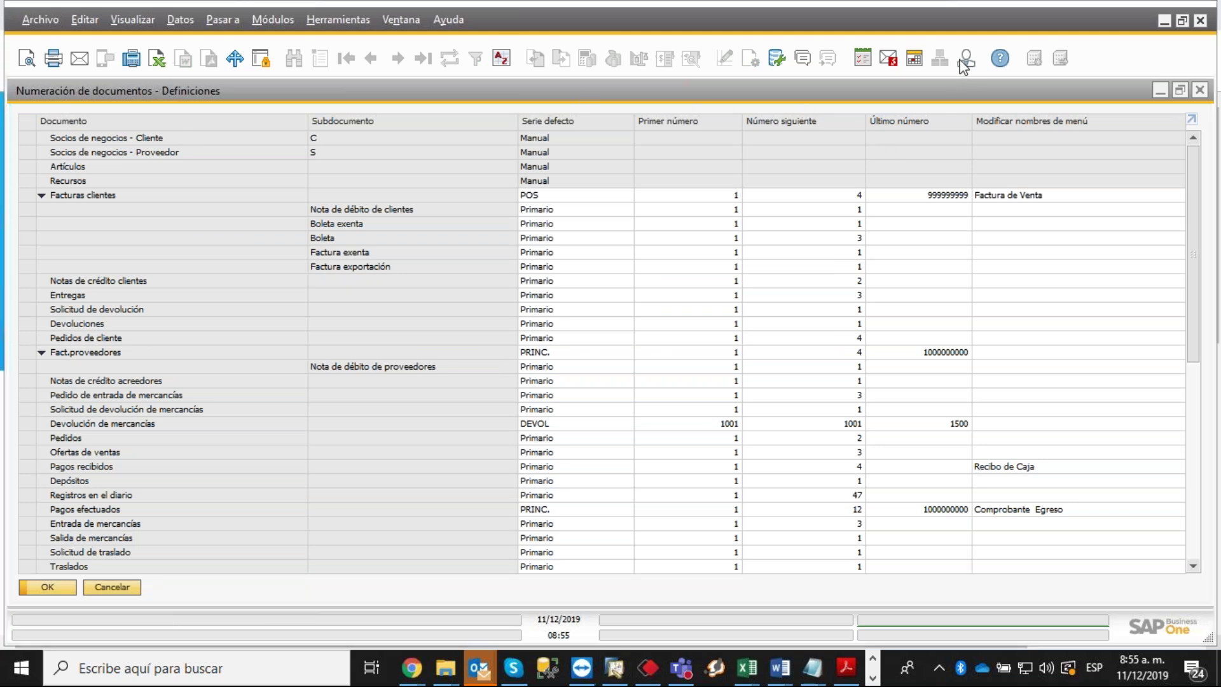
{"action": "double_click", "coordinate": [30, 422]}
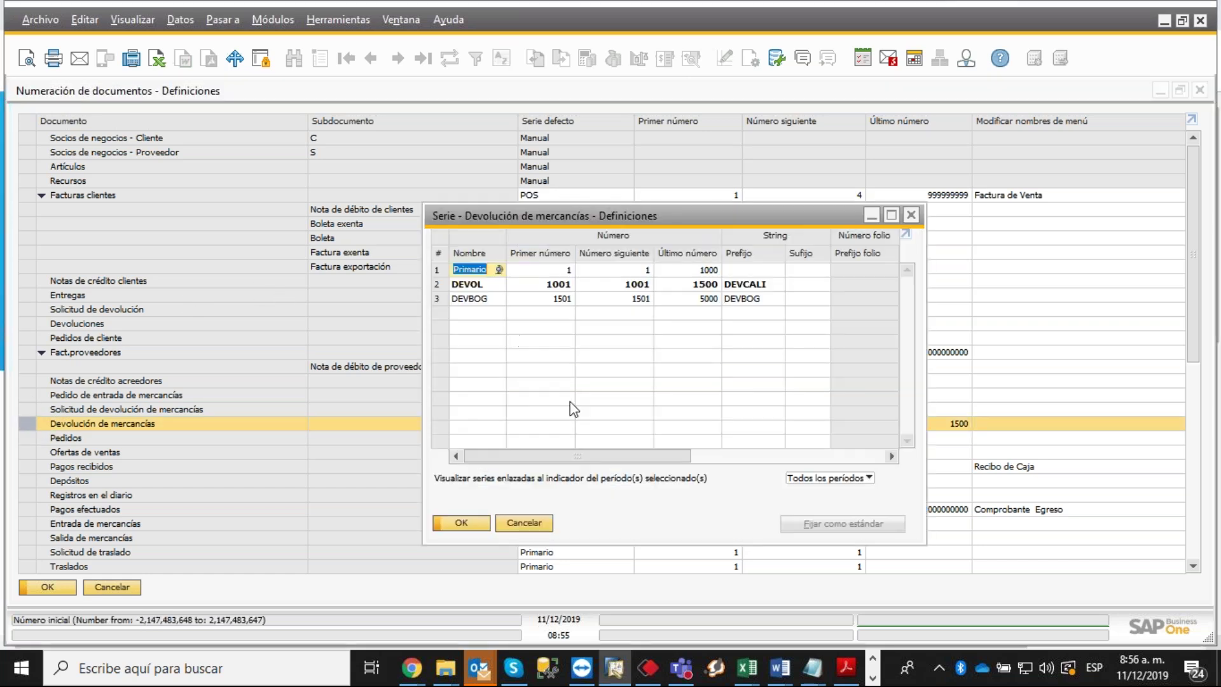
{"action": "left_click_drag", "start_coordinate": [605, 455], "coordinate": [845, 455]}
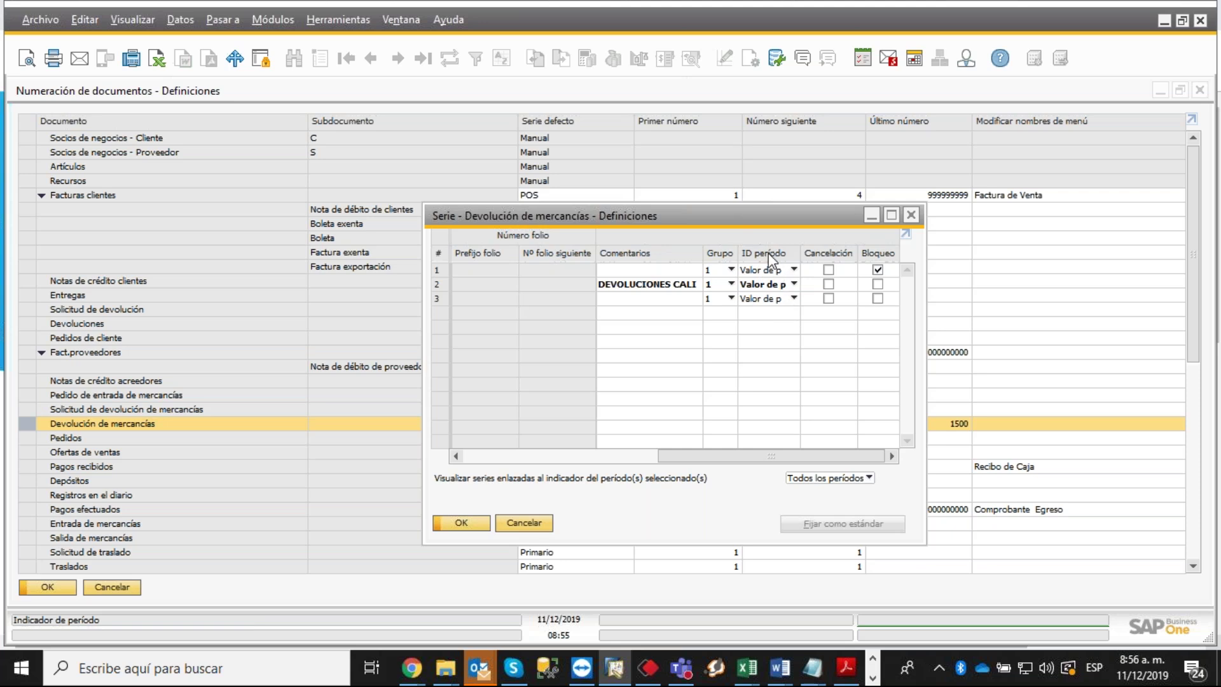
Define a new period indicator 2019, assign it to the DEVBOG series, and update the Devolución de mercancías series.
{"action": "left_click", "coordinate": [793, 298]}
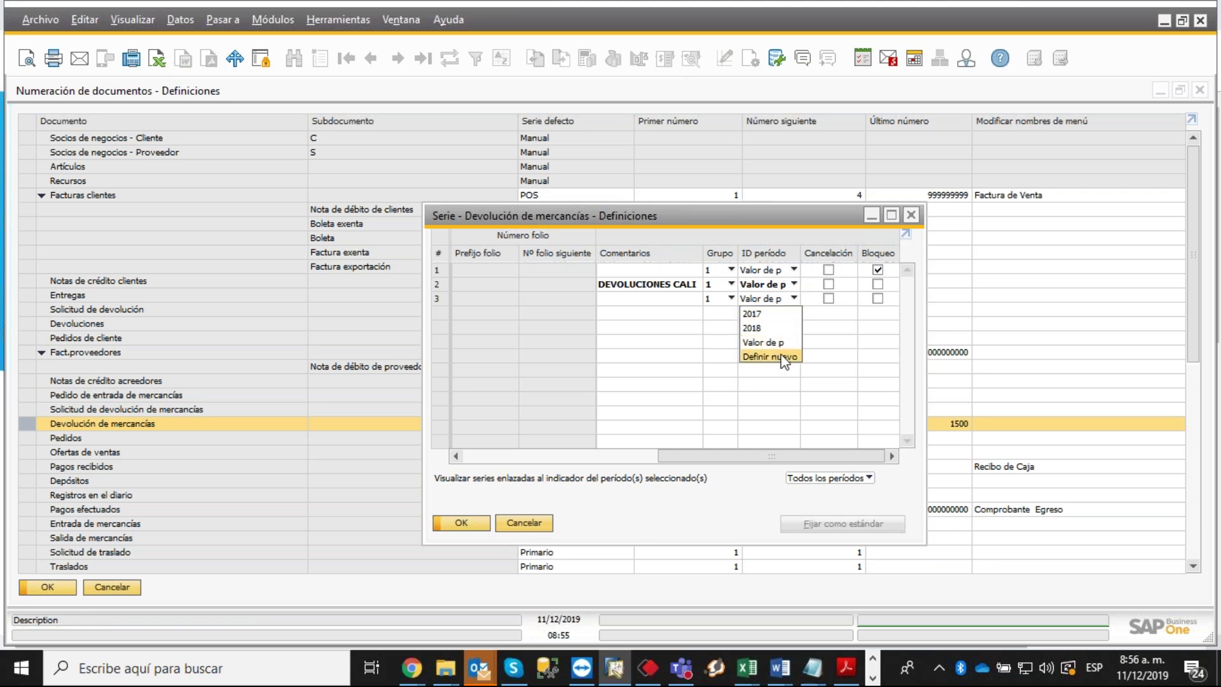
{"action": "left_click", "coordinate": [794, 358]}
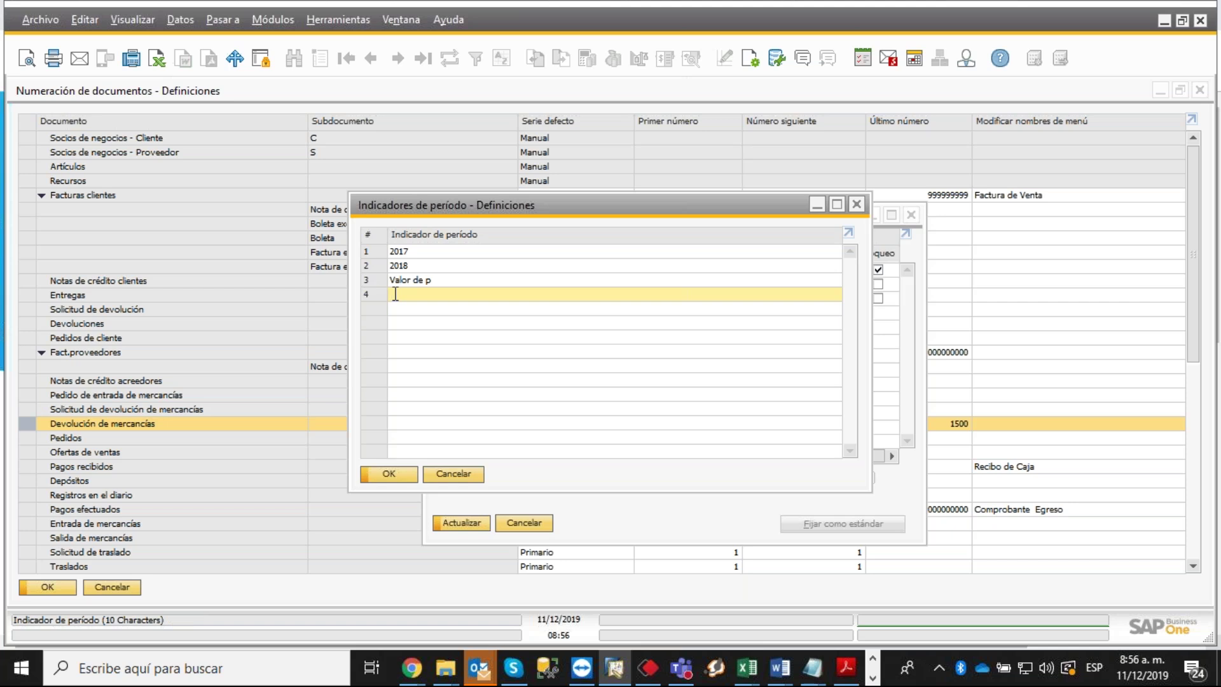
{"action": "type", "text": "2018"}
{"action": "key", "text": "BackSpace"}
{"action": "type", "text": "9"}
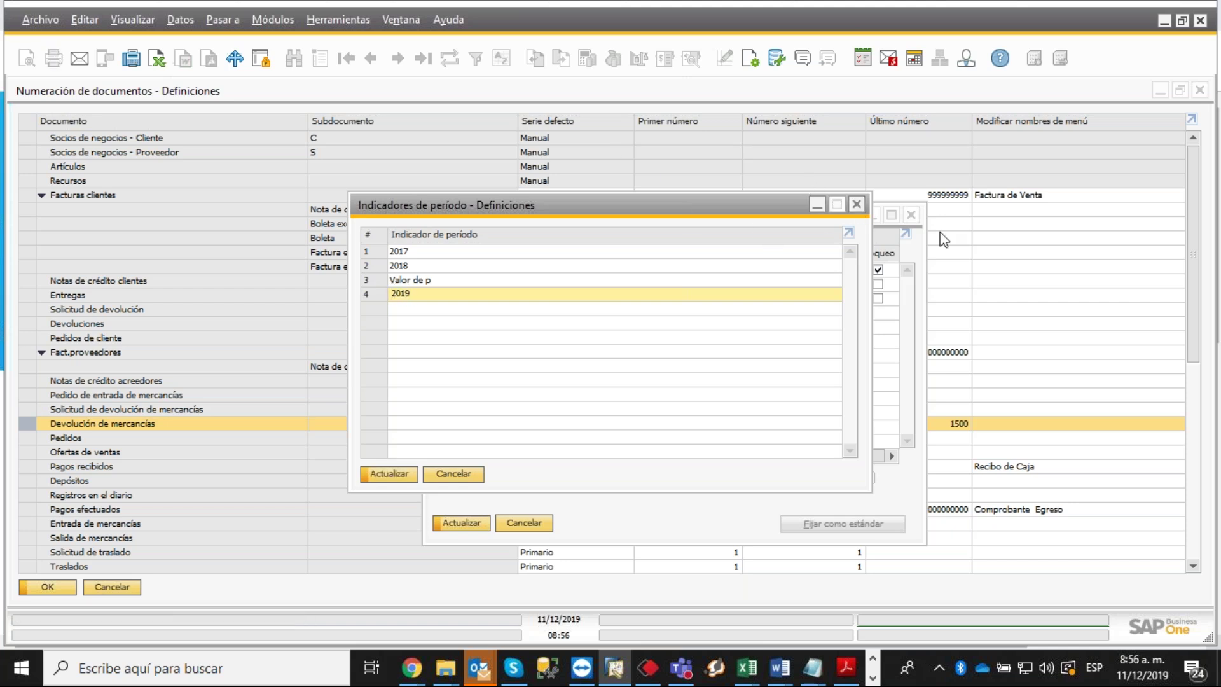
{"action": "left_click", "coordinate": [379, 478]}
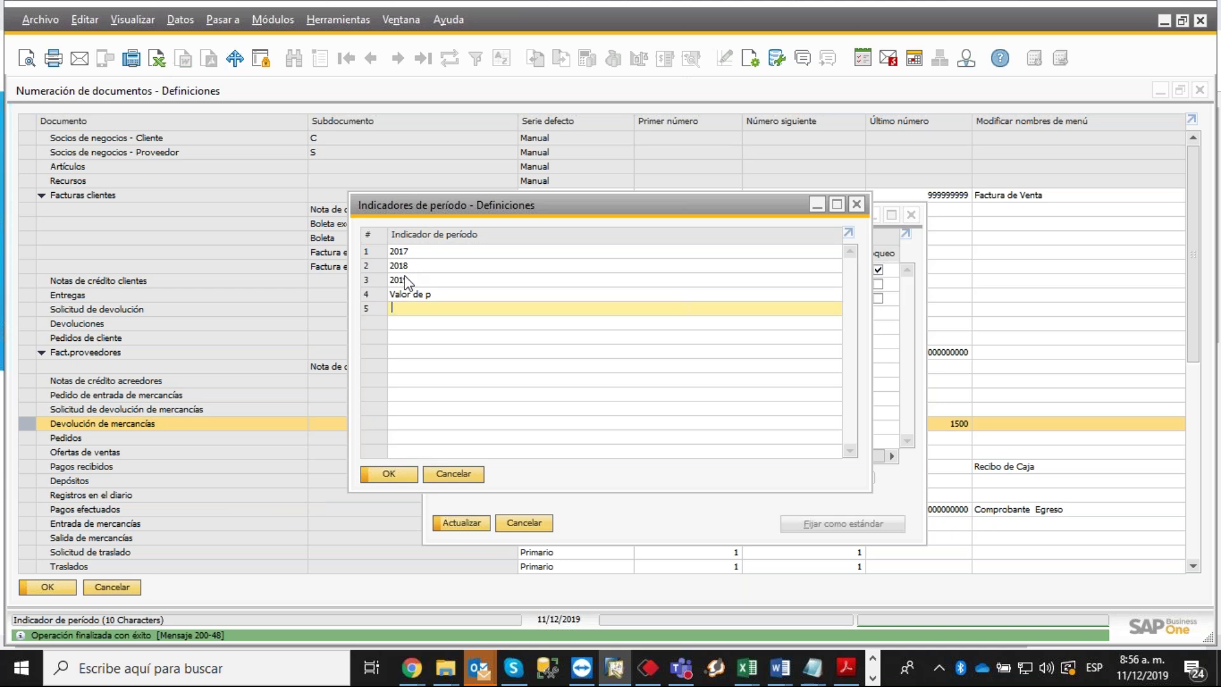
{"action": "left_click", "coordinate": [385, 473]}
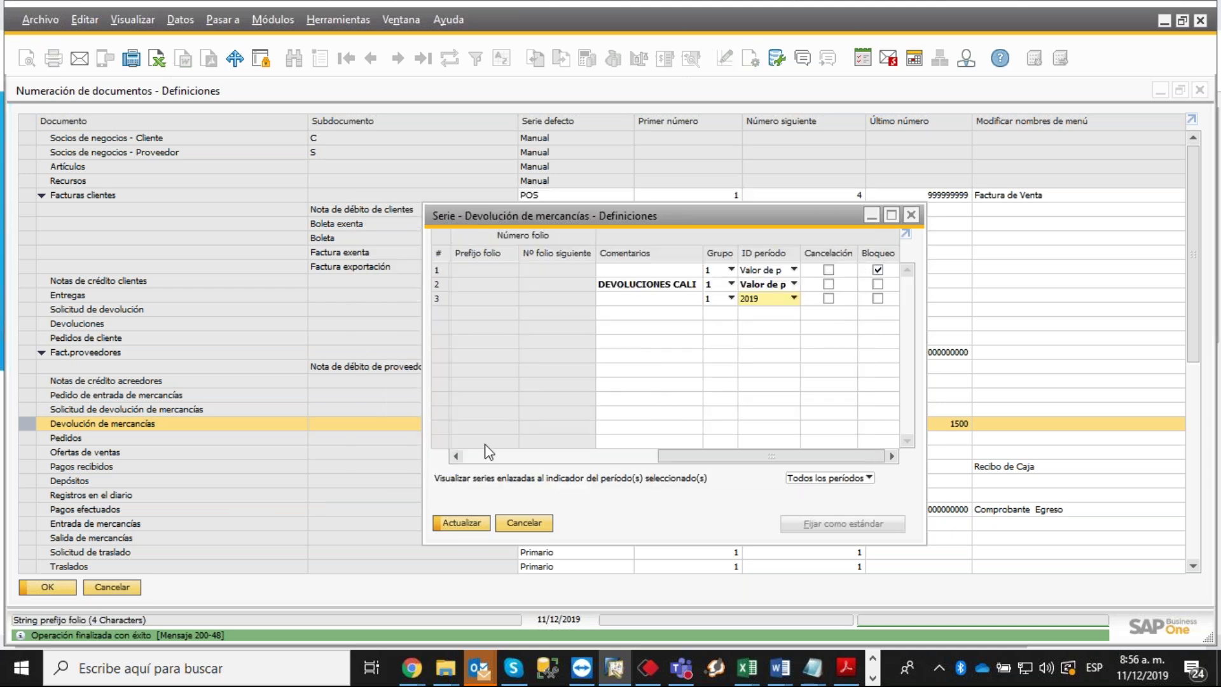
{"action": "left_click", "coordinate": [461, 522]}
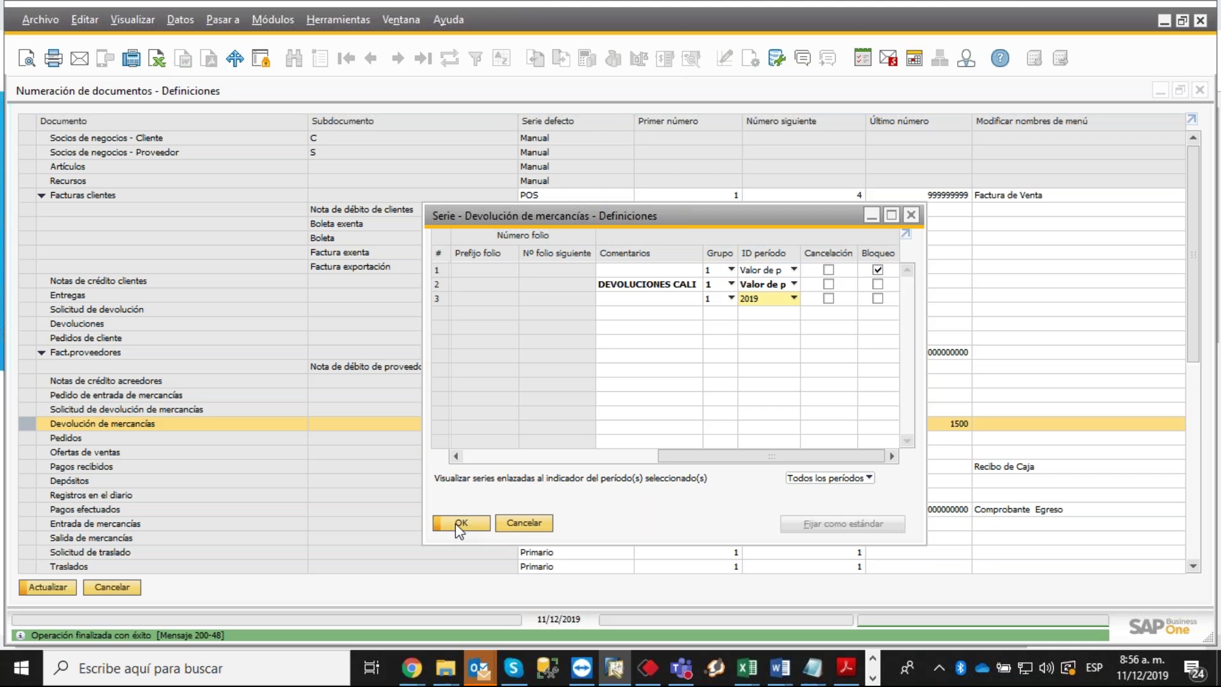
{"action": "left_click_drag", "start_coordinate": [670, 456], "coordinate": [474, 443]}
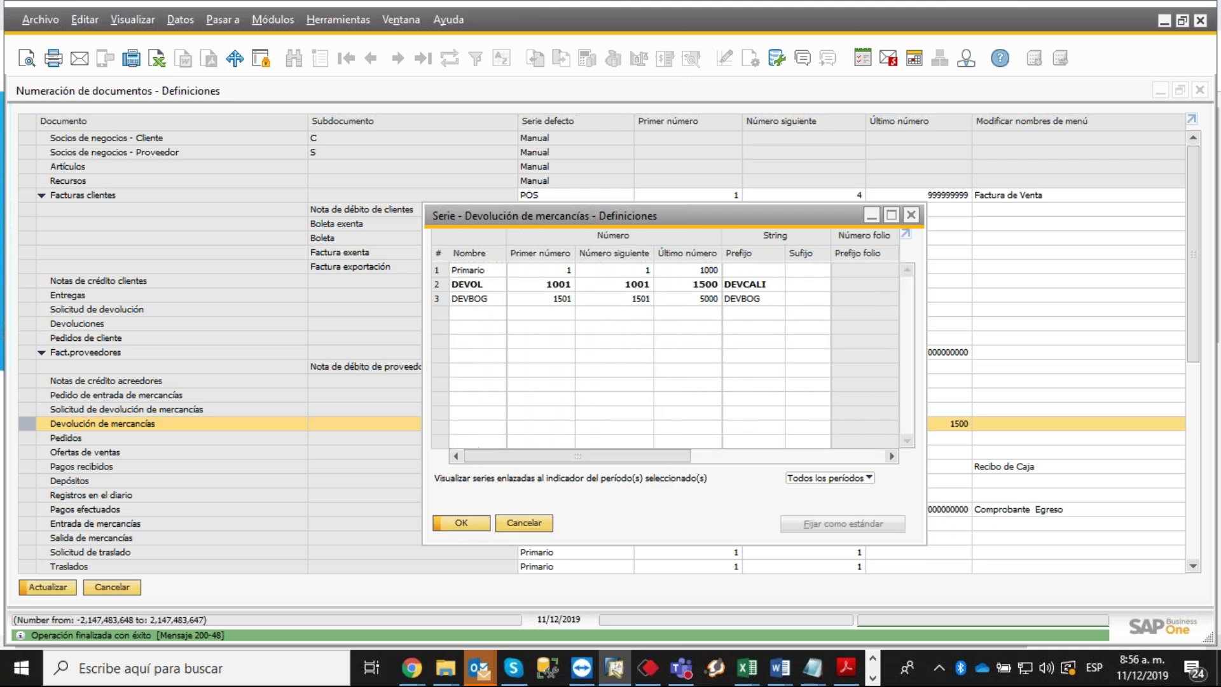
Update the document numbering definitions with the edited Devolución de mercancías series and close them.
{"action": "left_click", "coordinate": [463, 521]}
{"action": "left_click", "coordinate": [51, 586]}
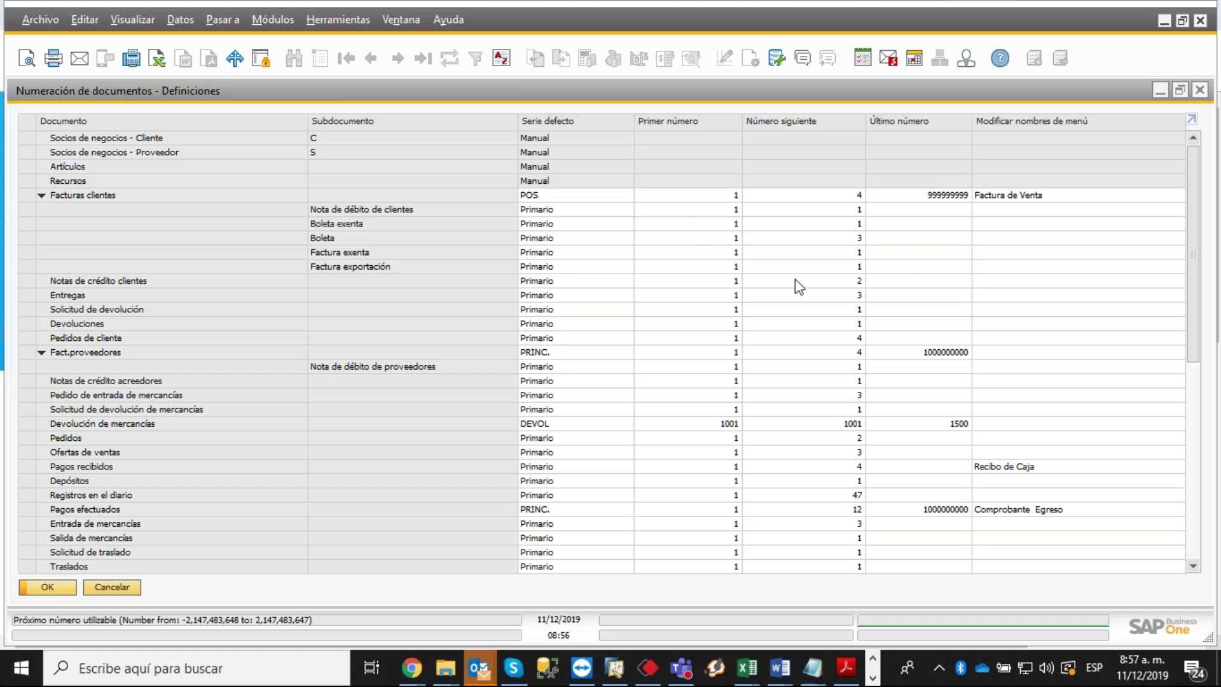
{"action": "left_click", "coordinate": [101, 592]}
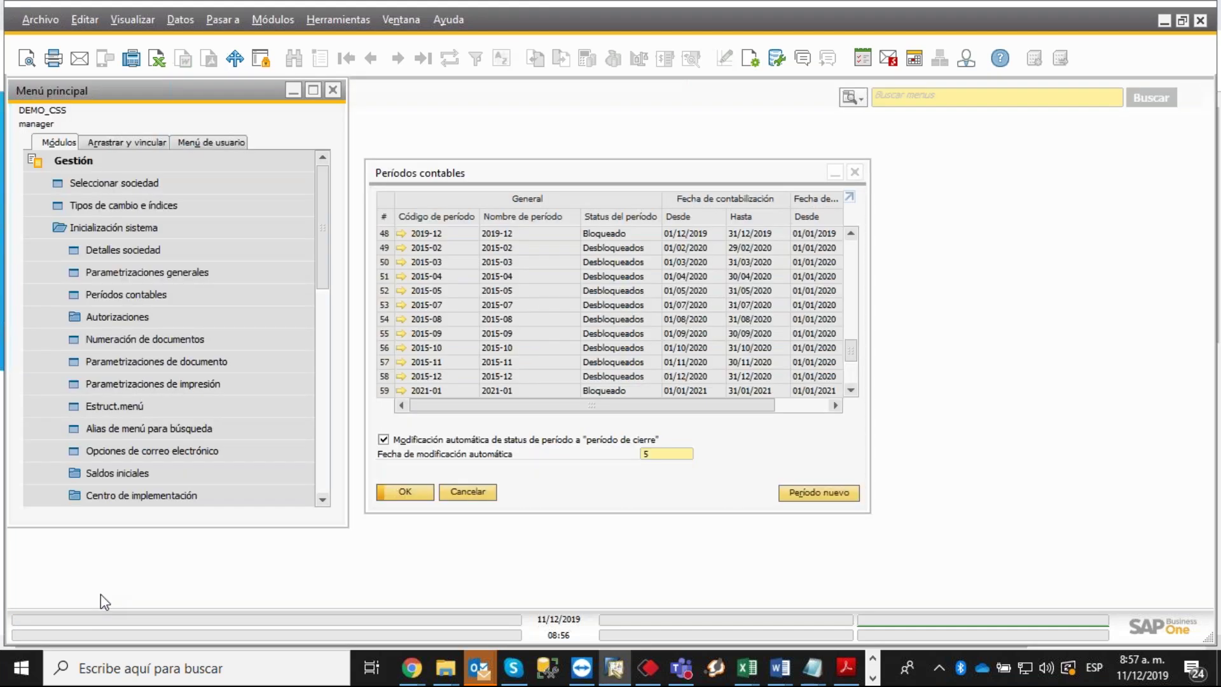
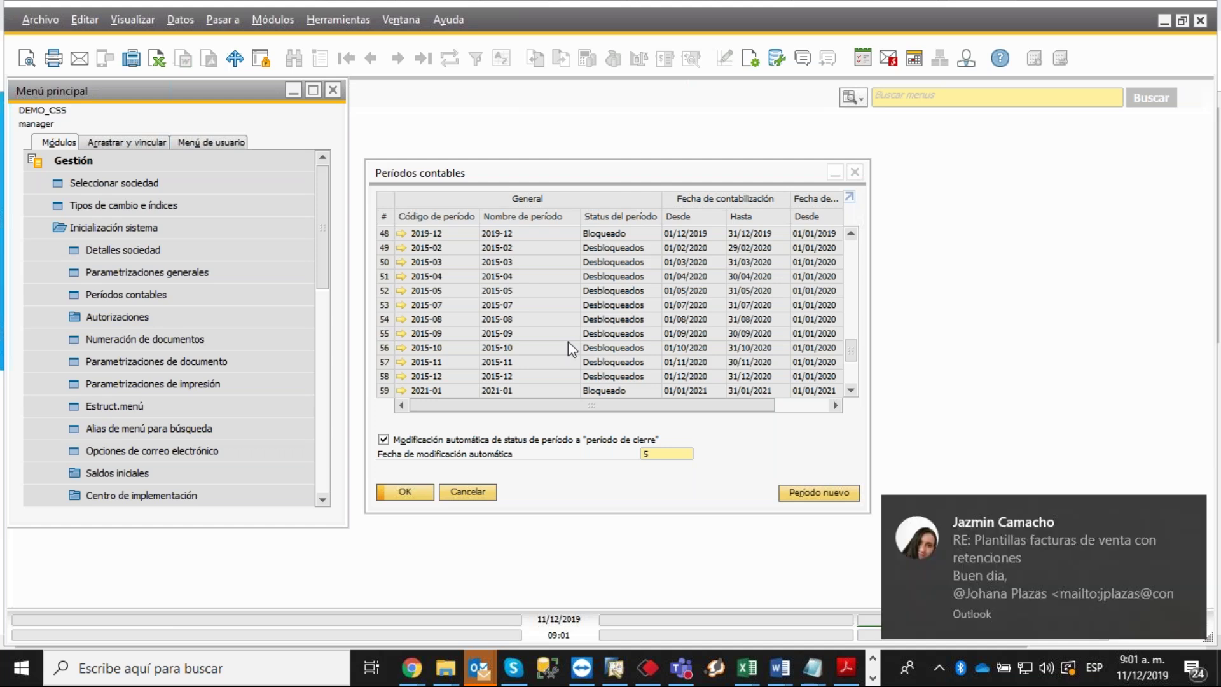
Reopen document numbering, examine the Facturas clientes series and the FACTNA last number, and close the series.
{"action": "left_click", "coordinate": [1187, 512]}
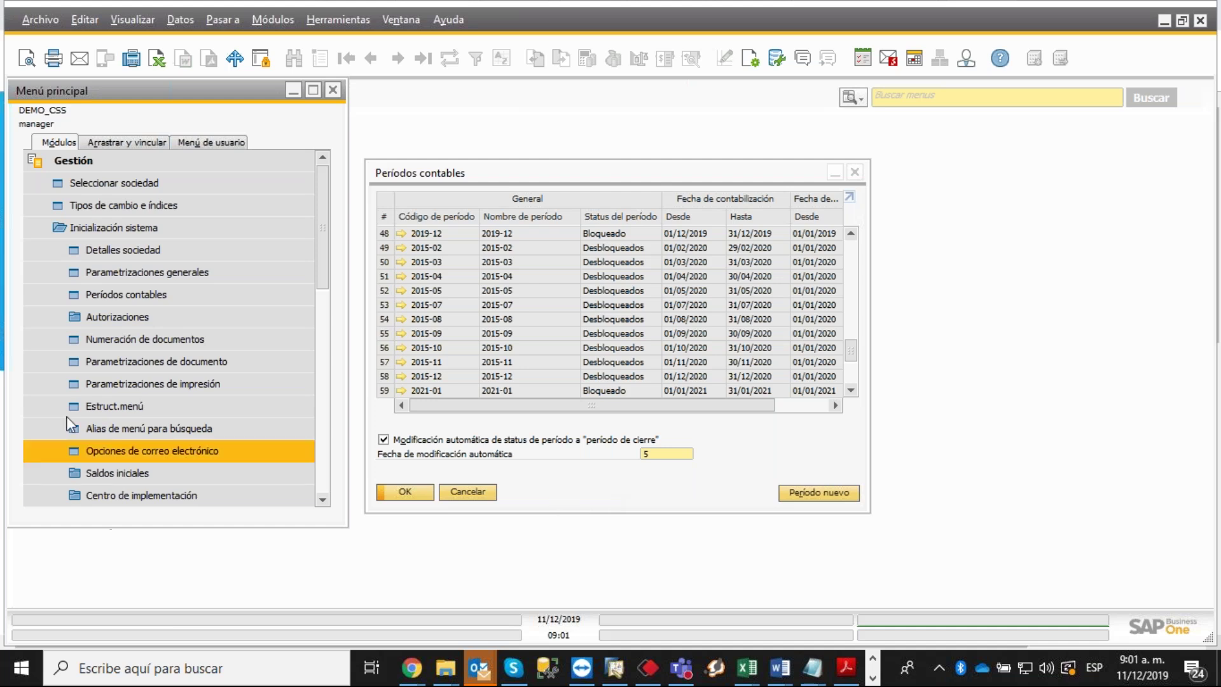
{"action": "left_click", "coordinate": [119, 339]}
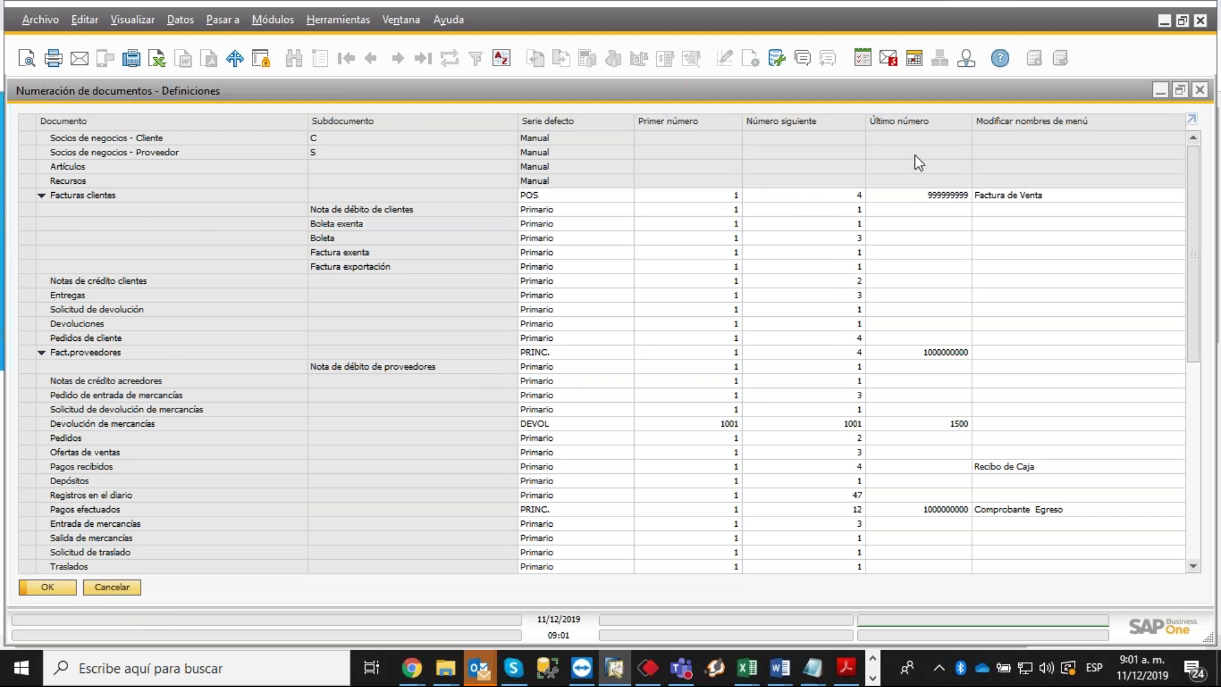
{"action": "double_click", "coordinate": [28, 194]}
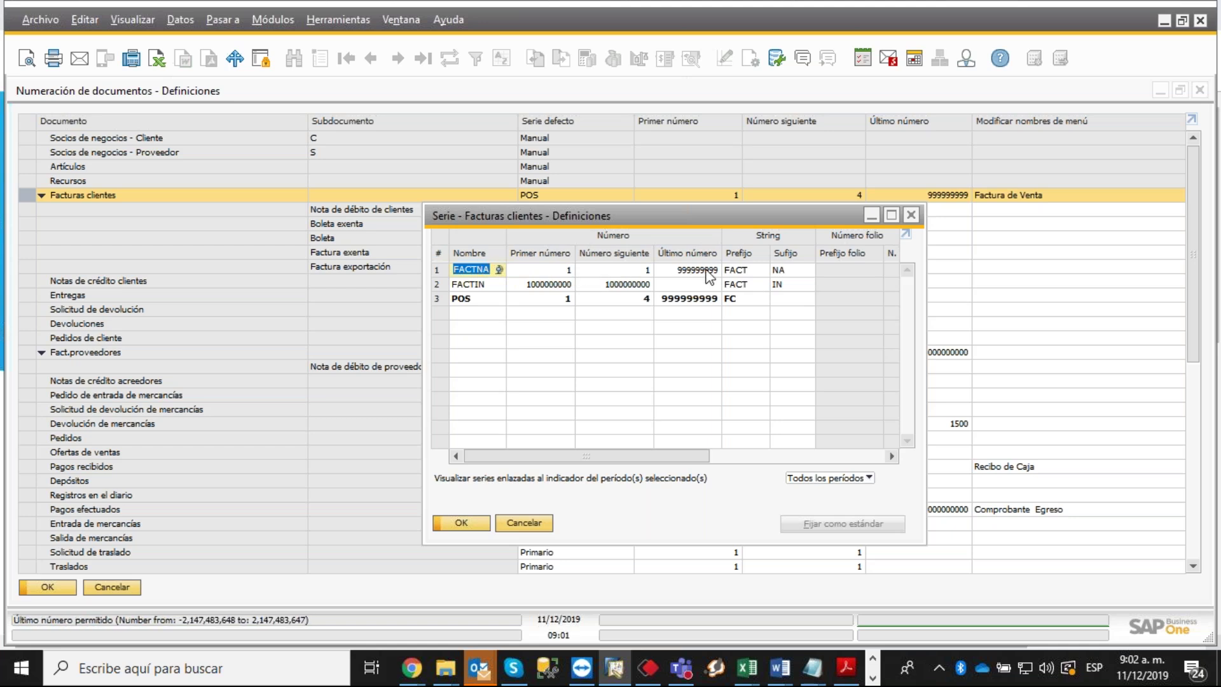
{"action": "left_click", "coordinate": [700, 270]}
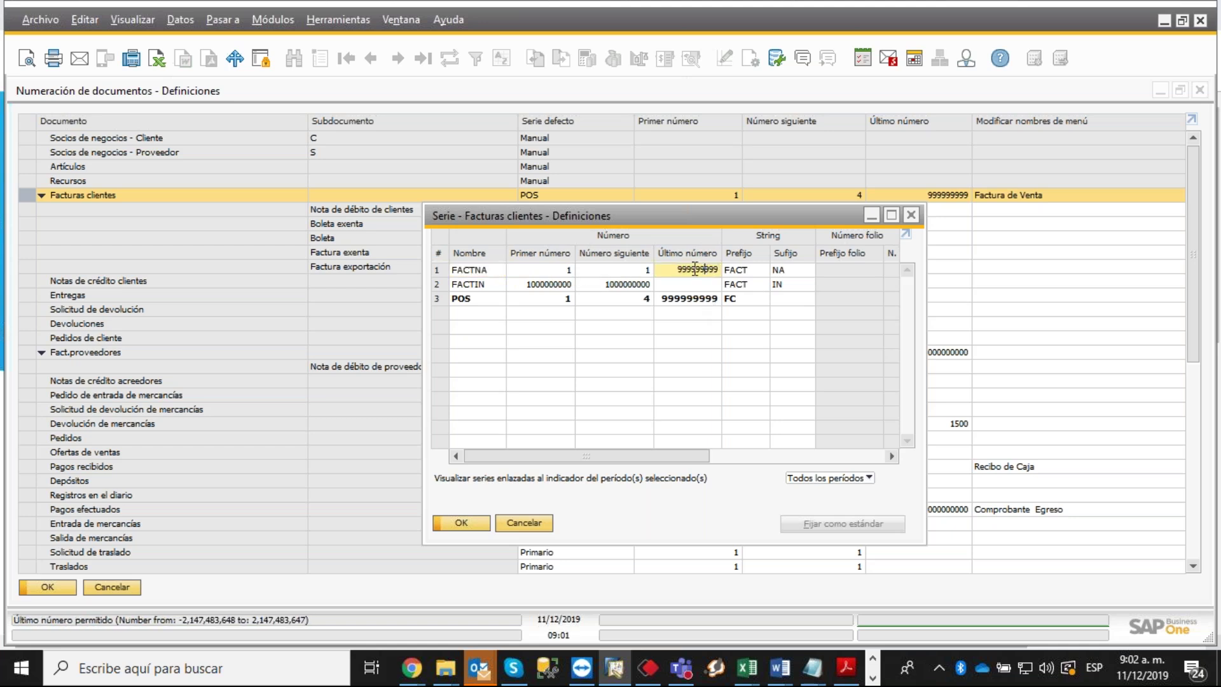
{"action": "key", "text": "shift+Left"}
{"action": "key", "text": "shift+Left"}
{"action": "key", "text": "shift+Left"}
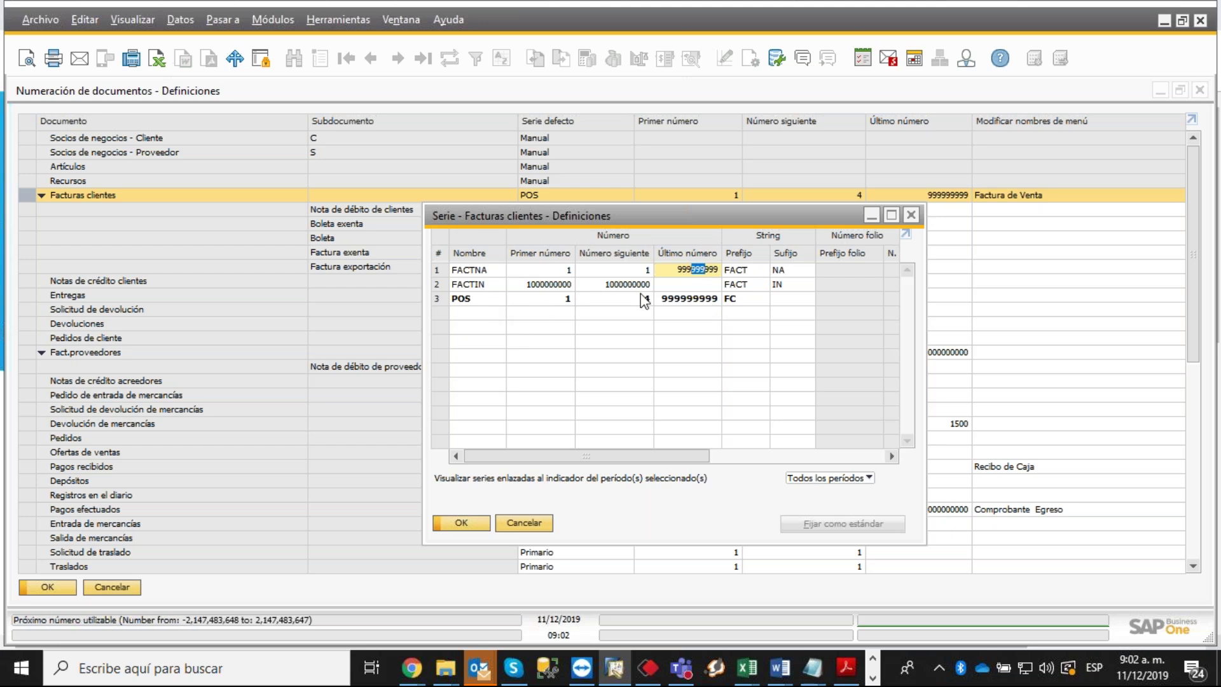
{"action": "left_click", "coordinate": [911, 217]}
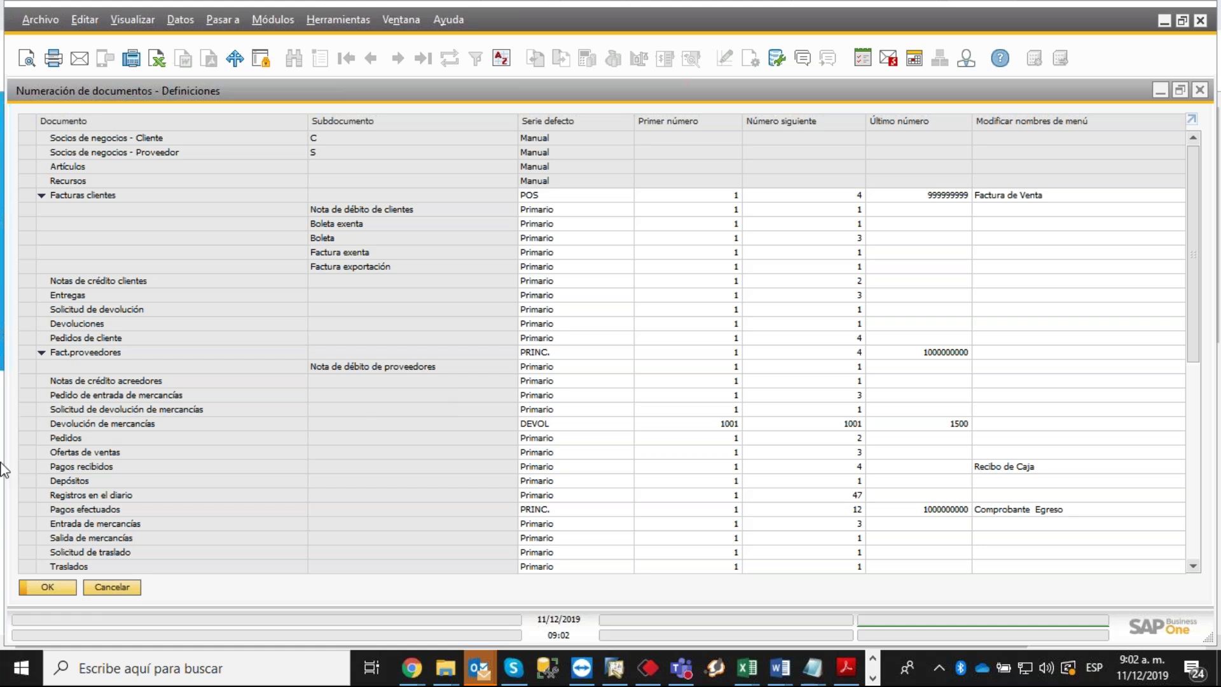
Open the Devolución de mercancías series in full view and add a new series line named DEVOMED.
{"action": "double_click", "coordinate": [35, 424]}
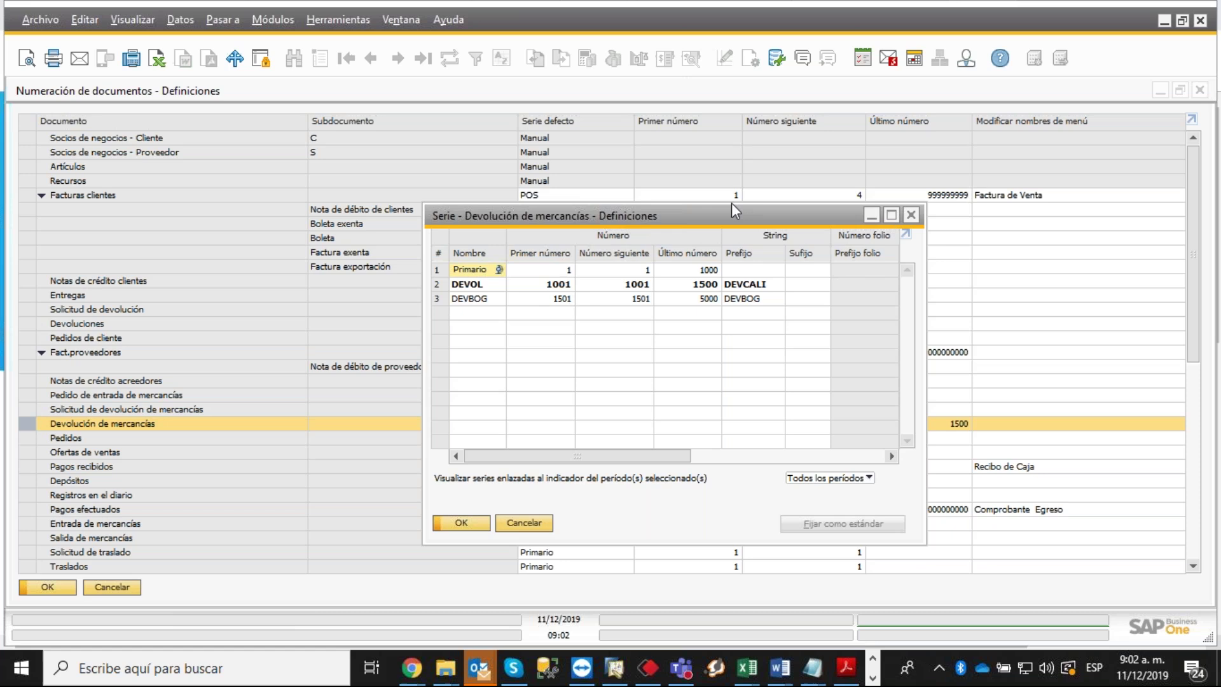
{"action": "left_click", "coordinate": [891, 216]}
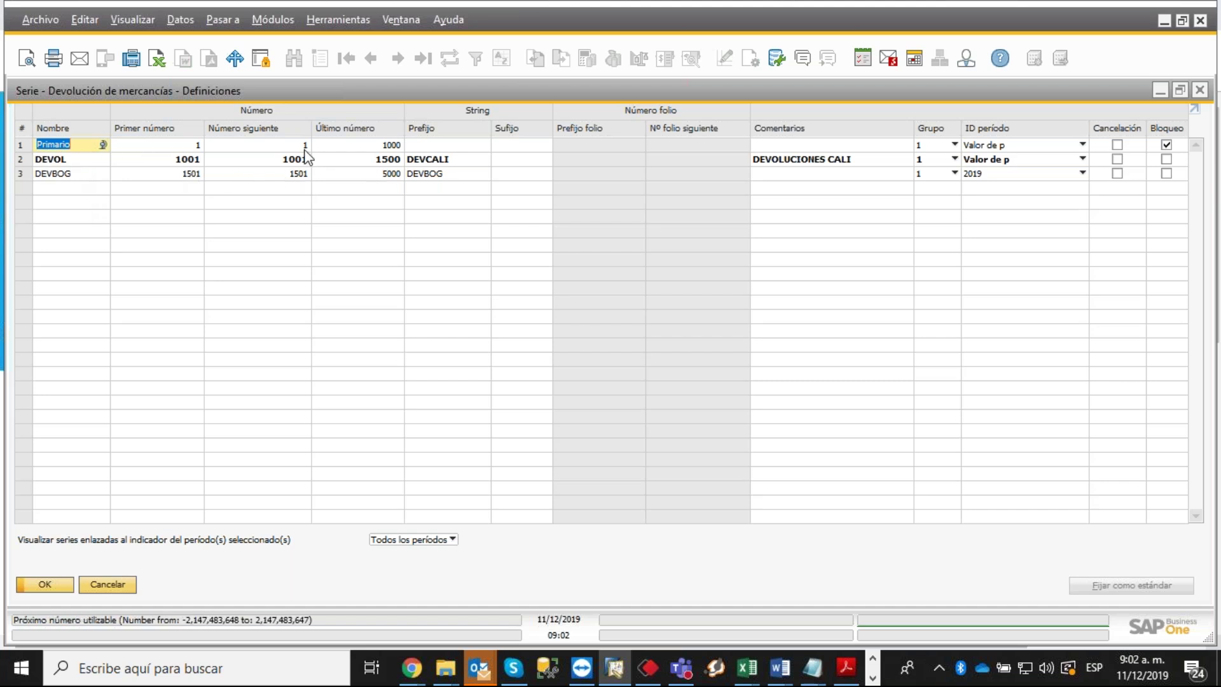
{"action": "right_click", "coordinate": [21, 179]}
{"action": "left_click", "coordinate": [62, 247]}
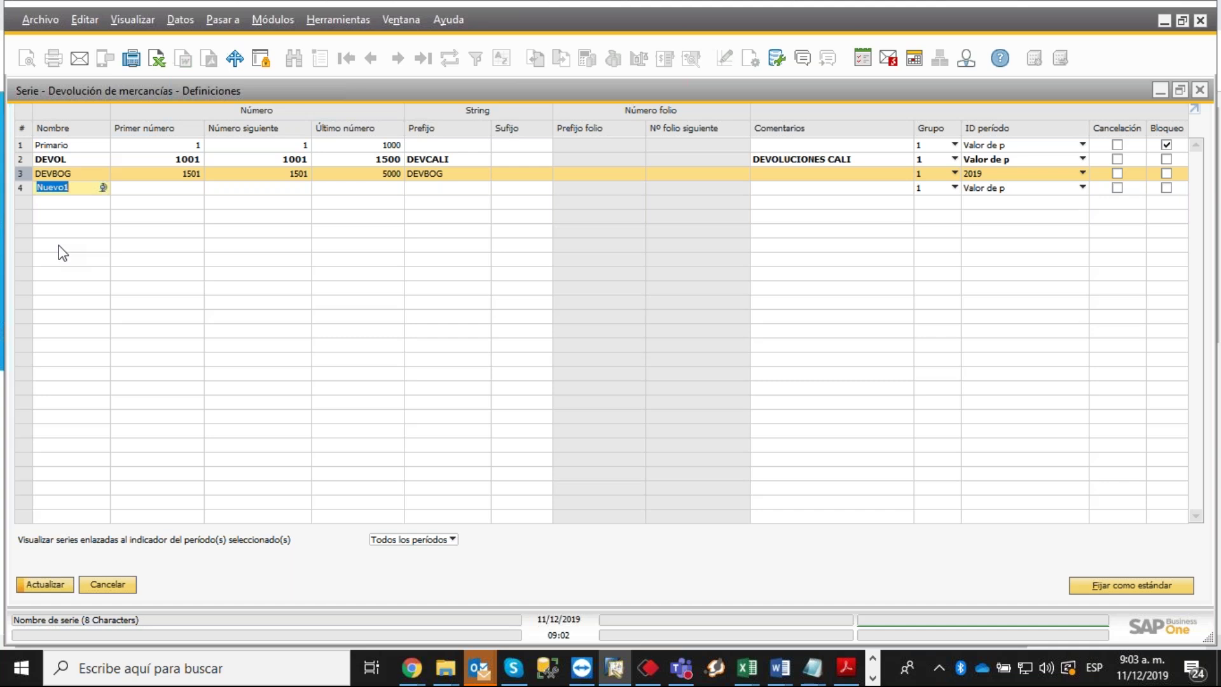
{"action": "type", "text": "DEVOMED"}
{"action": "key", "text": "Tab"}
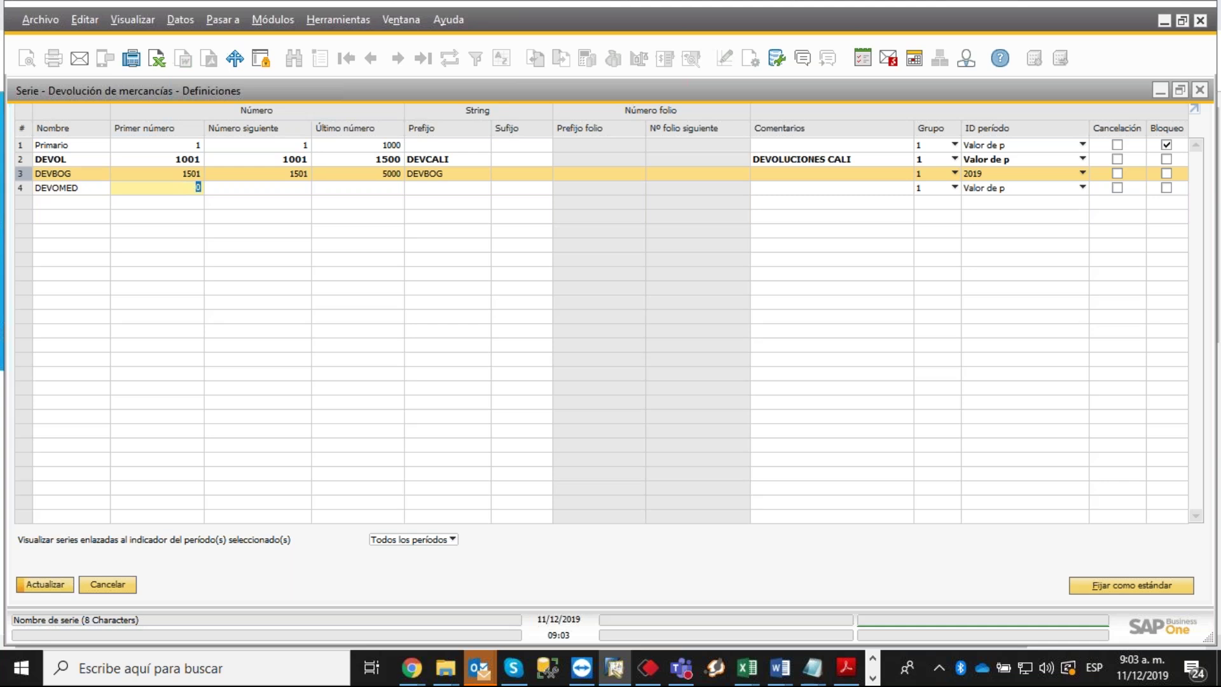
Try to save the DEVOMED series with first number 1, last number 200 and prefix DEVBOG, and discard it.
{"action": "type", "text": "1"}
{"action": "key", "text": "Tab"}
{"action": "key", "text": "Tab"}
{"action": "type", "text": "200"}
{"action": "key", "text": "Tab"}
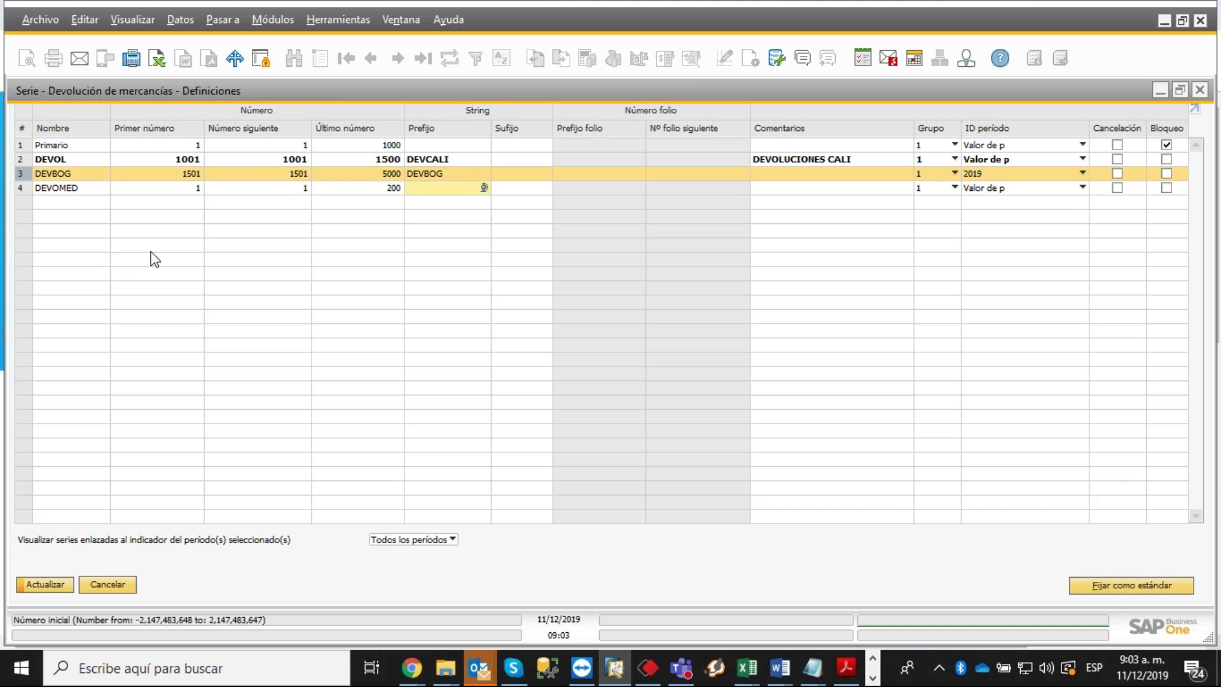
{"action": "type", "text": "DEVBOG"}
{"action": "left_click", "coordinate": [31, 586]}
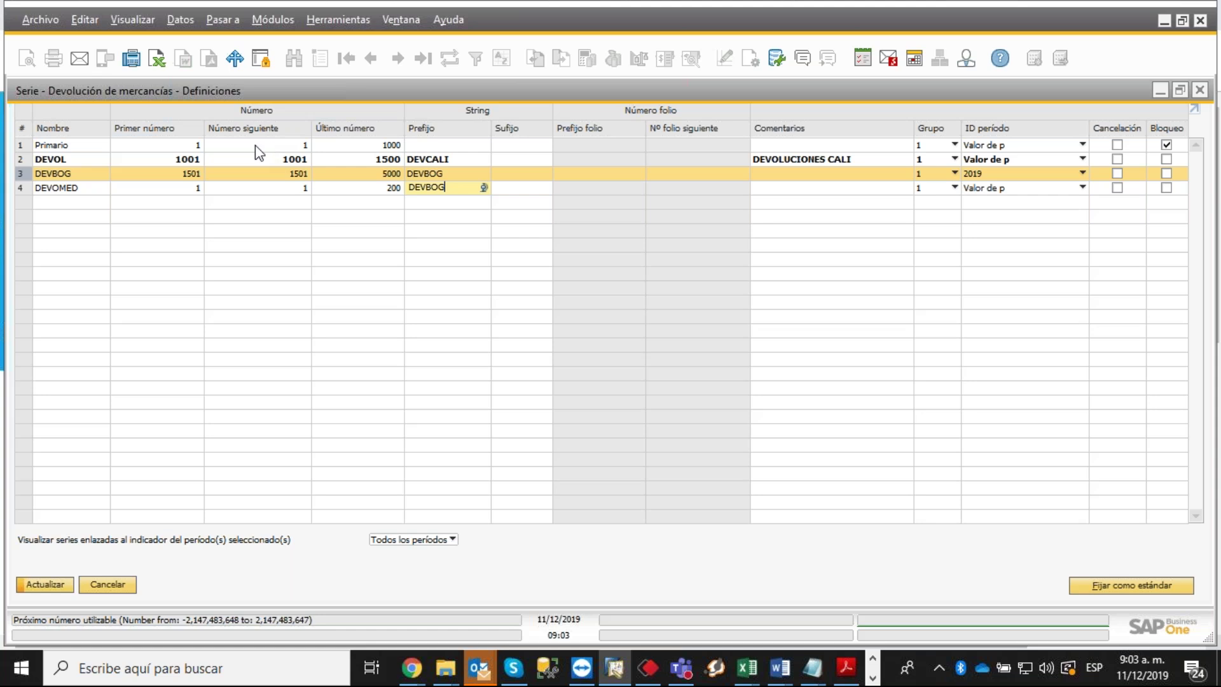
{"action": "left_click", "coordinate": [103, 586]}
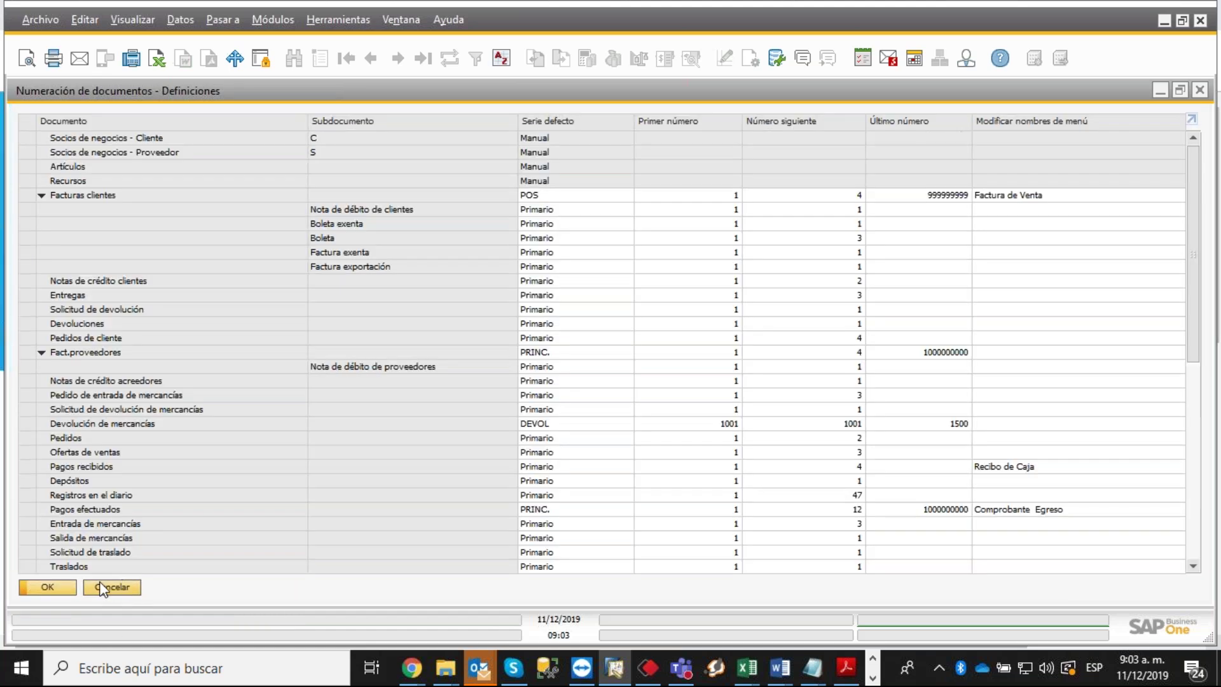
Reopen the Devolución de mercancías series, set the last number of the Primario series to 200, and save the change.
{"action": "double_click", "coordinate": [28, 423]}
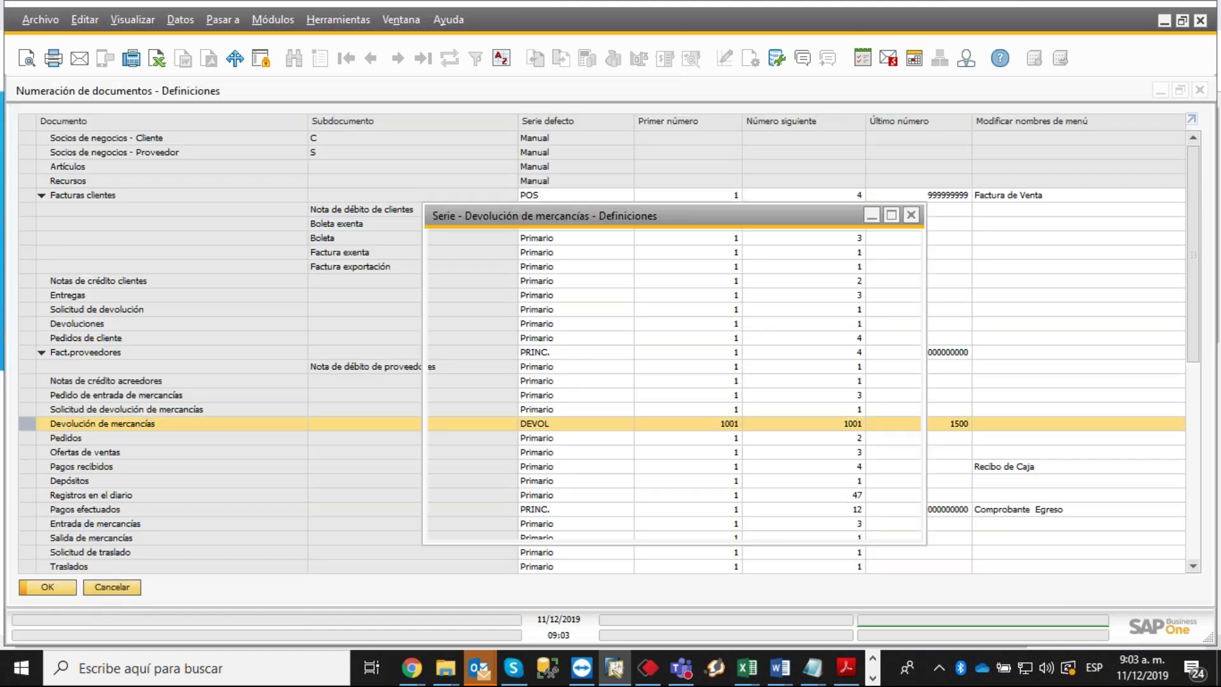
{"action": "left_click", "coordinate": [394, 144]}
{"action": "double_click", "coordinate": [394, 144]}
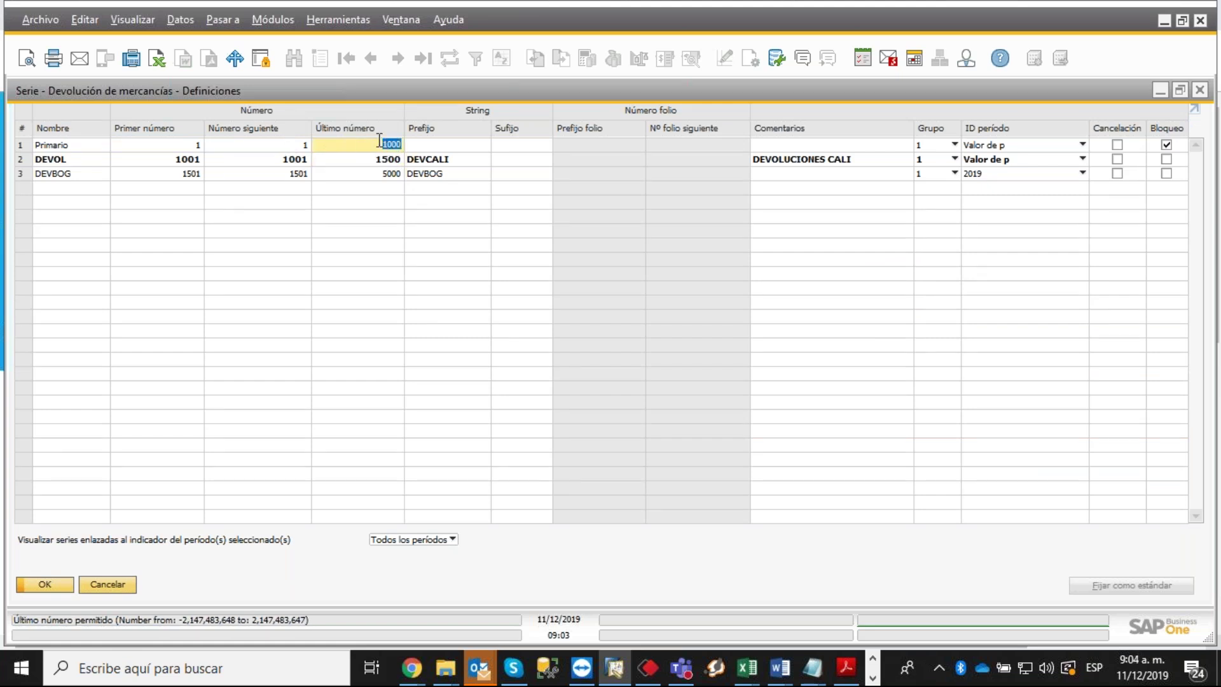
{"action": "type", "text": "200"}
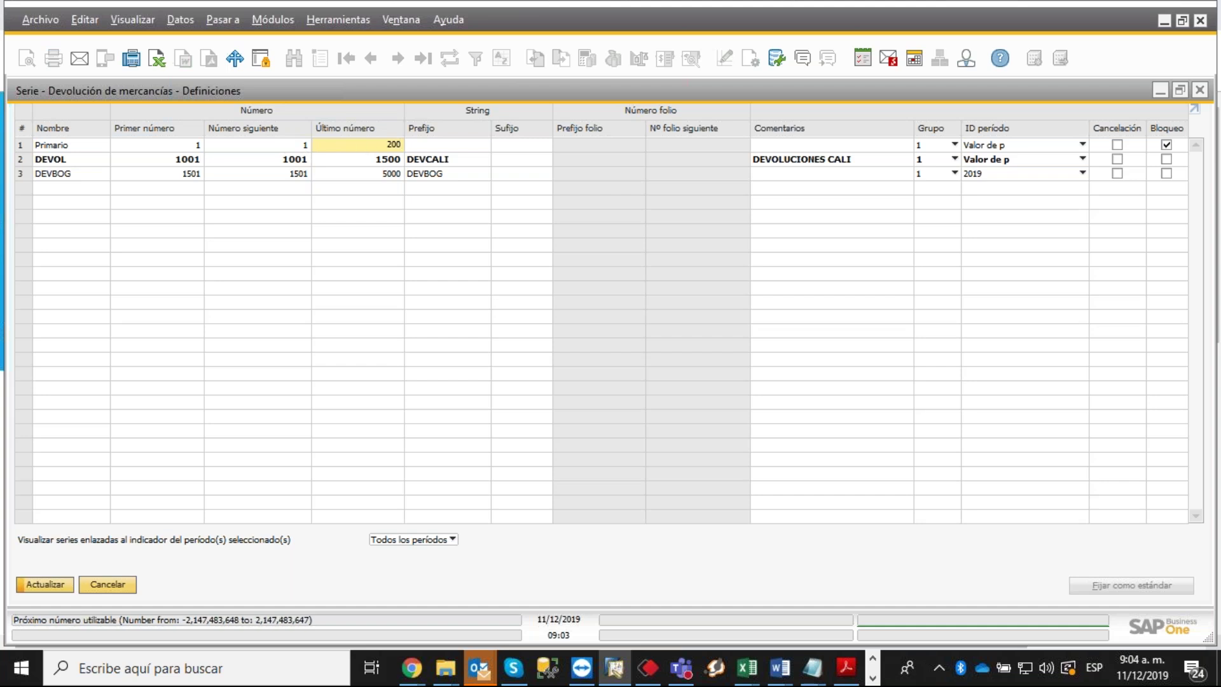
{"action": "left_click", "coordinate": [42, 582]}
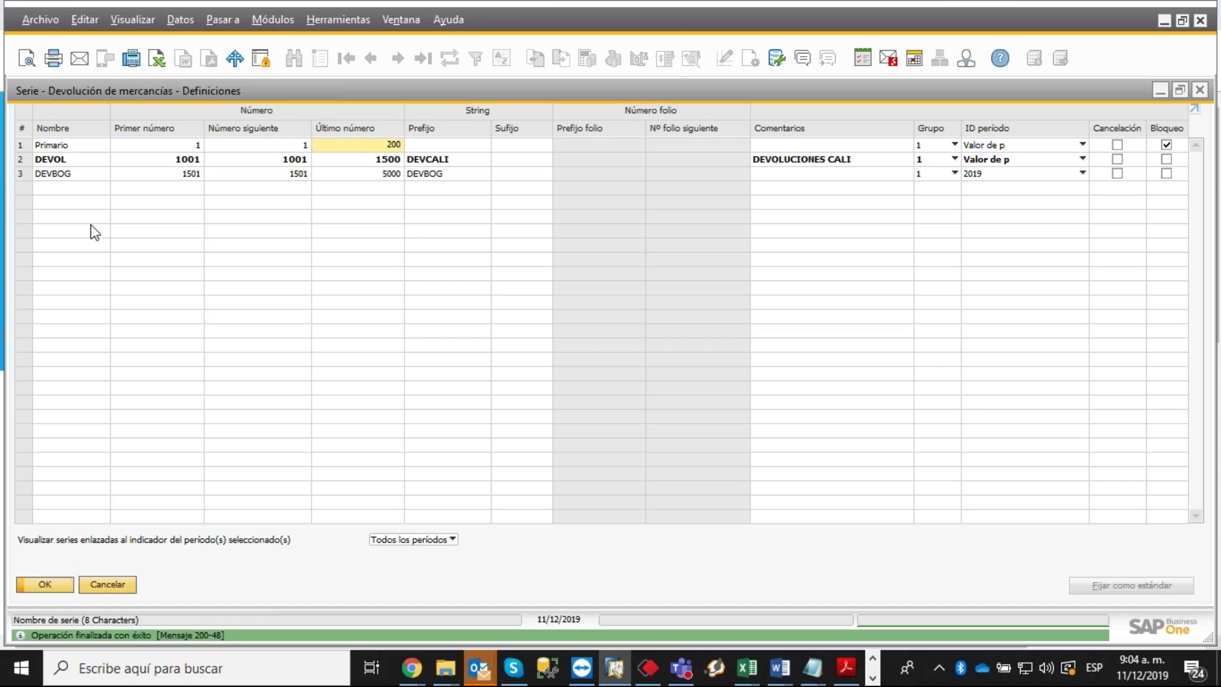
{"action": "right_click", "coordinate": [21, 174]}
{"action": "left_click", "coordinate": [43, 265]}
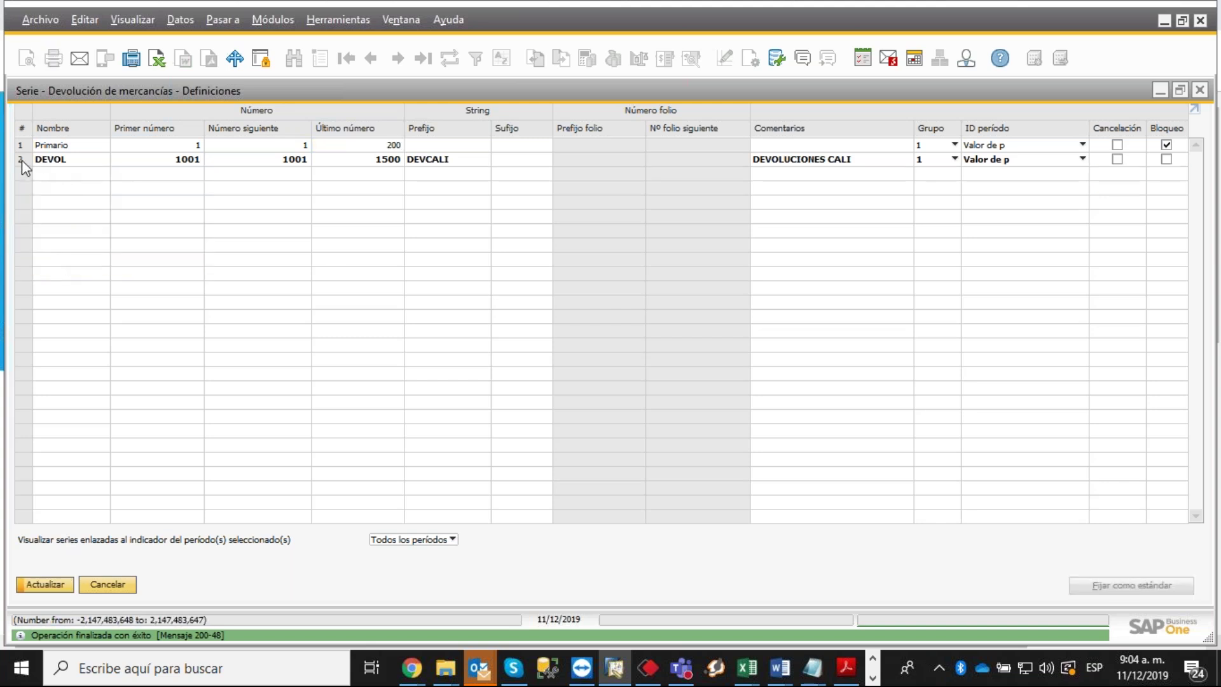
{"action": "left_click", "coordinate": [124, 587]}
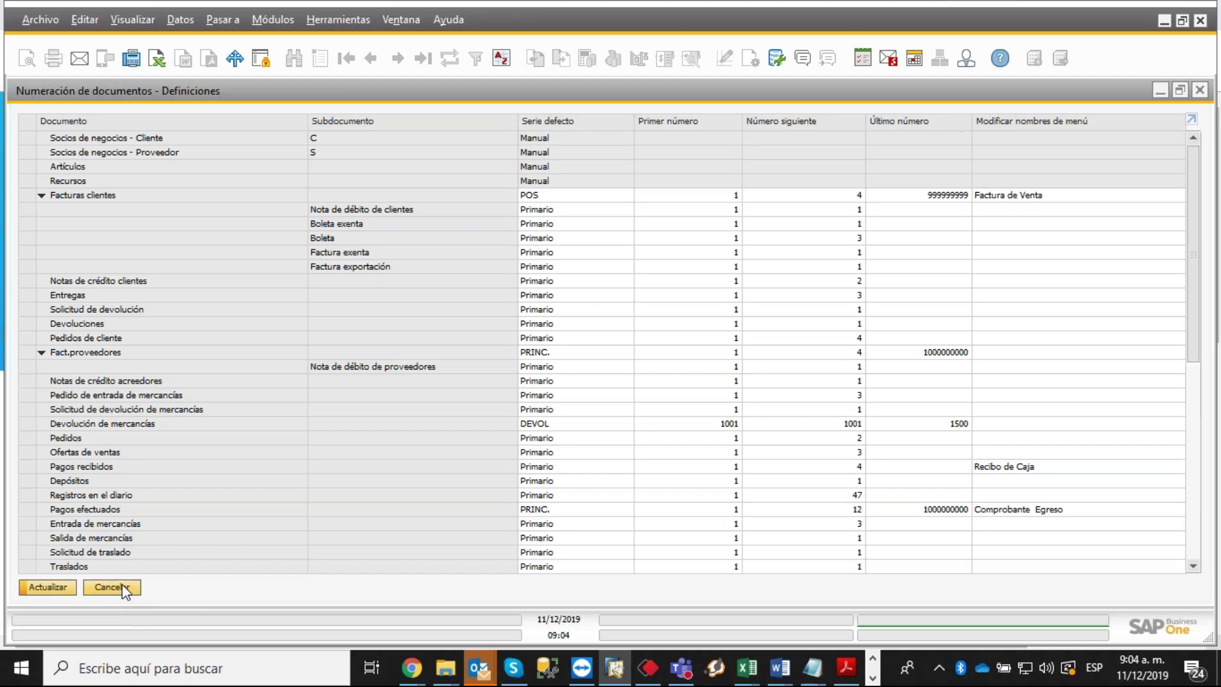
Add a series named DEVMED to Devolución de mercancías with first number 201 and last number 1000, and save it.
{"action": "double_click", "coordinate": [27, 423]}
{"action": "right_click", "coordinate": [26, 178]}
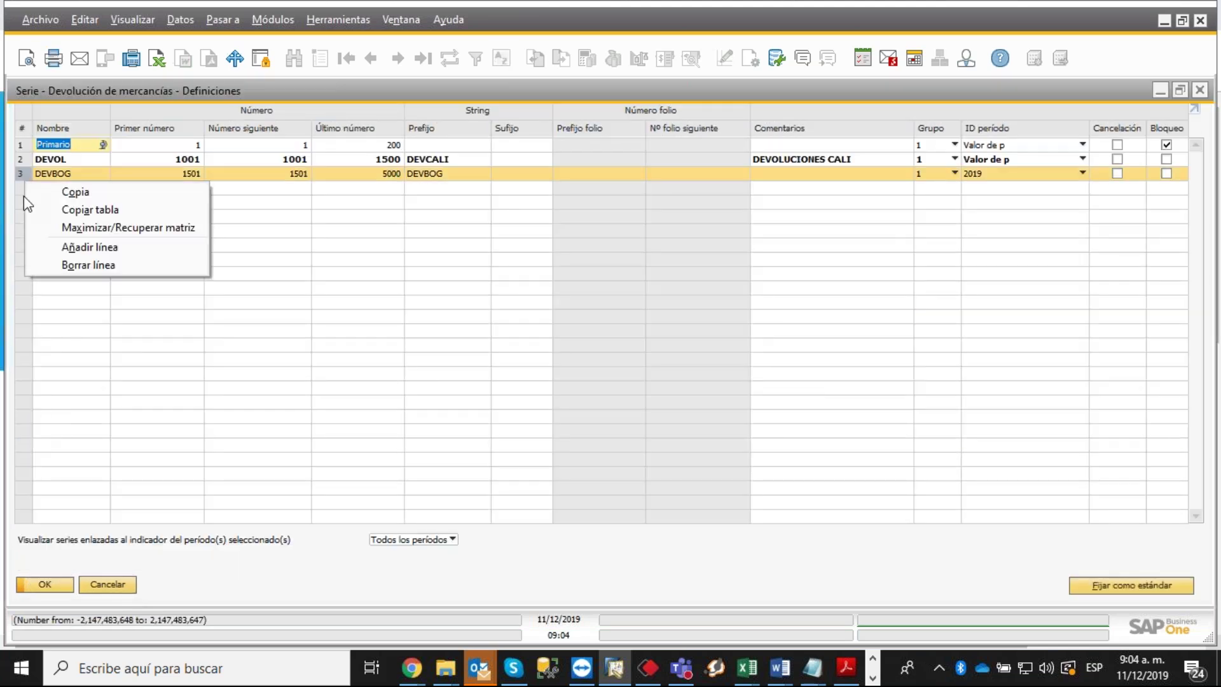
{"action": "left_click", "coordinate": [75, 250]}
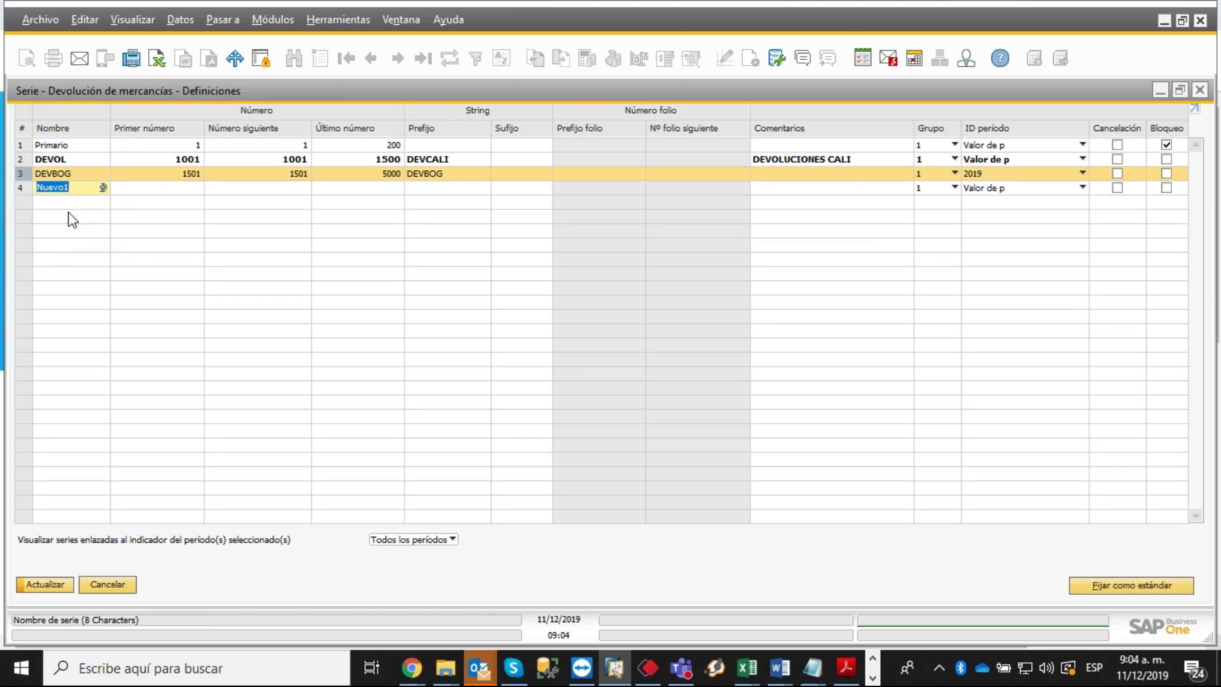
{"action": "type", "text": "DEVMED"}
{"action": "key", "text": "Tab"}
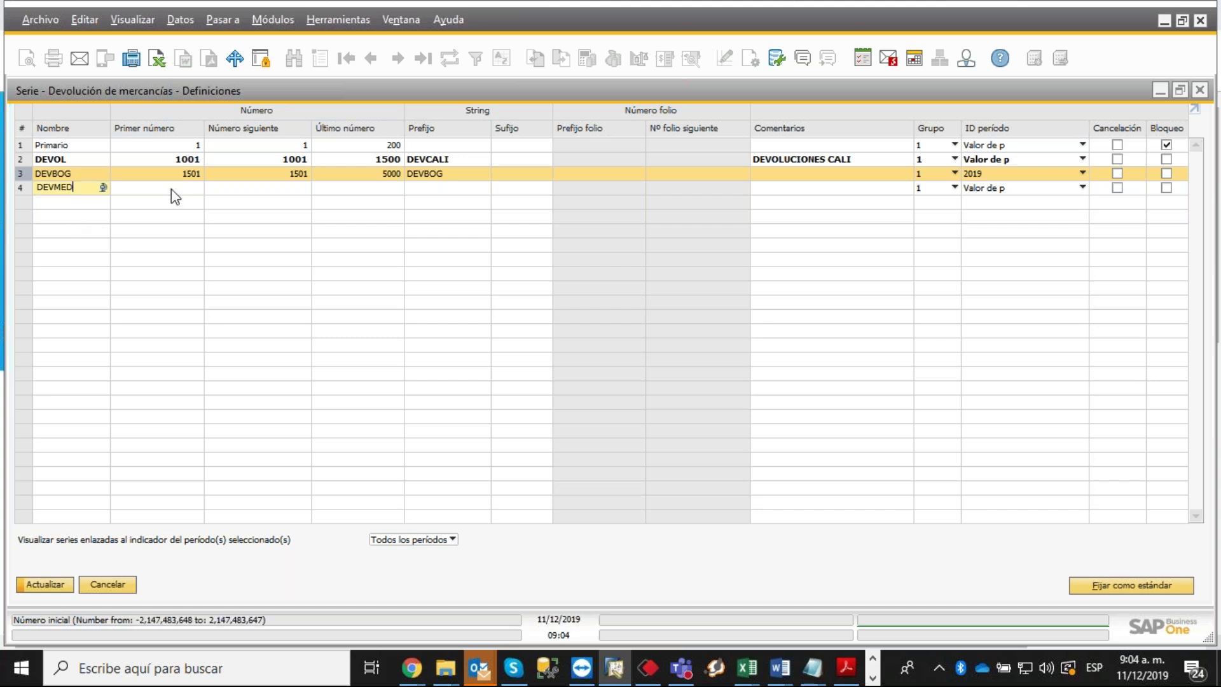
{"action": "type", "text": "201"}
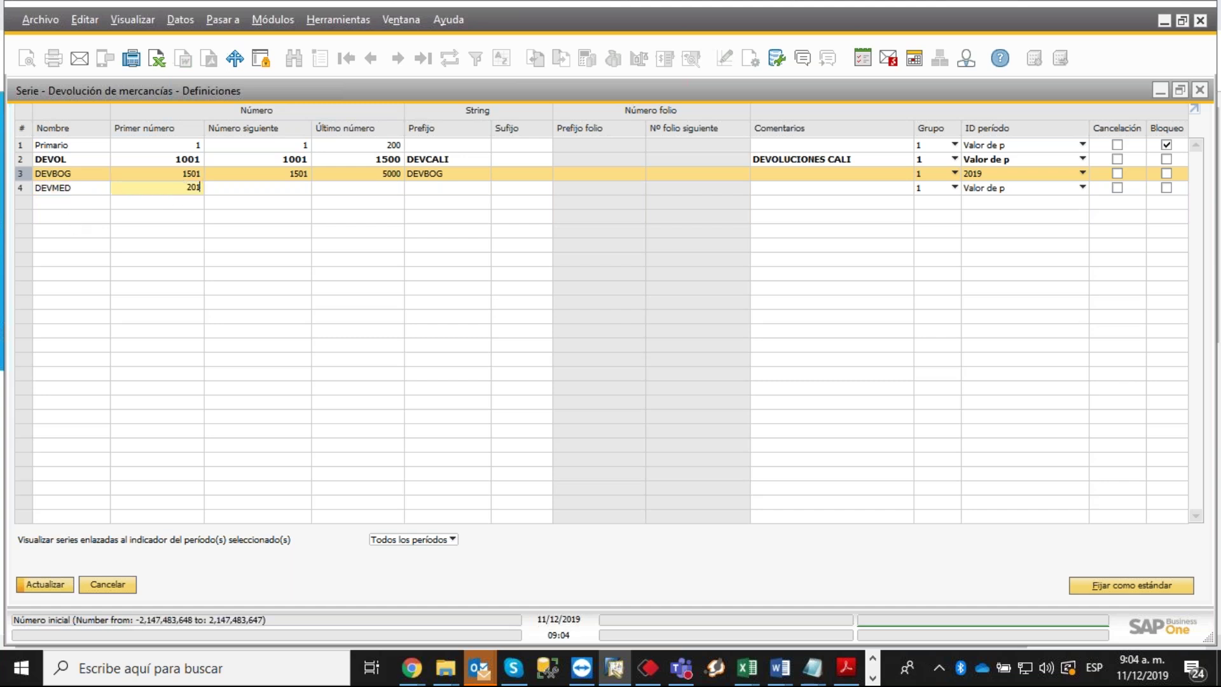
{"action": "left_click", "coordinate": [332, 188]}
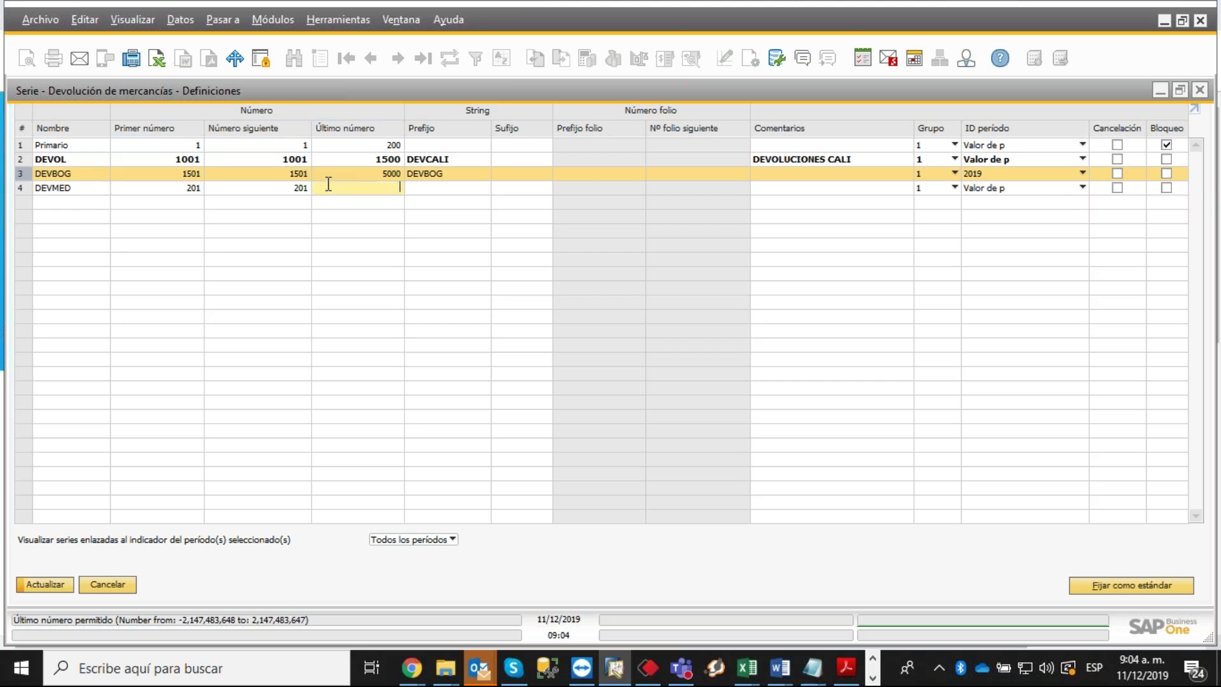
{"action": "type", "text": "1000"}
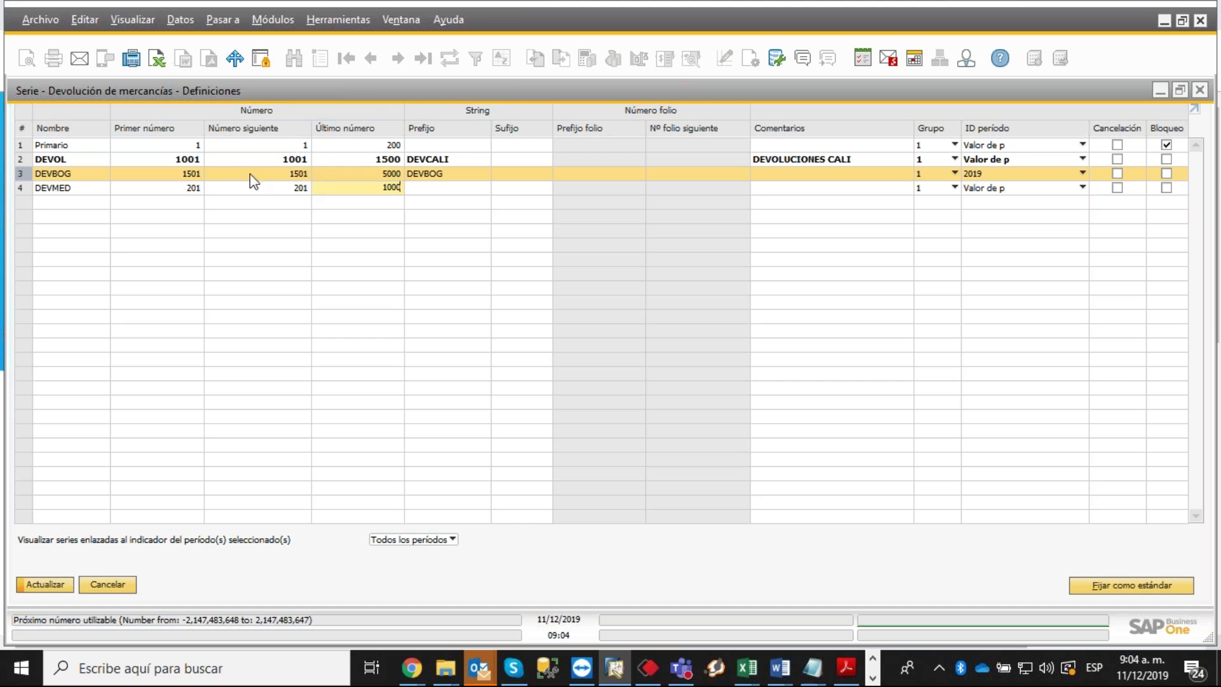
{"action": "left_click", "coordinate": [44, 583]}
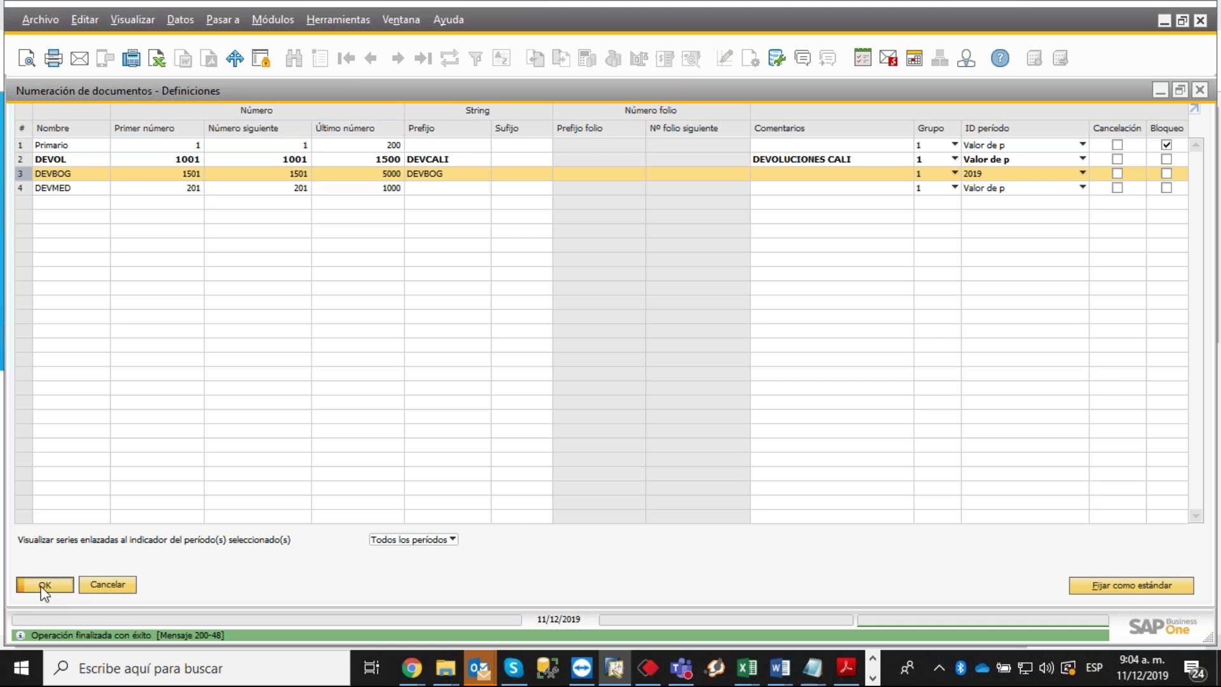
{"action": "left_click", "coordinate": [41, 586]}
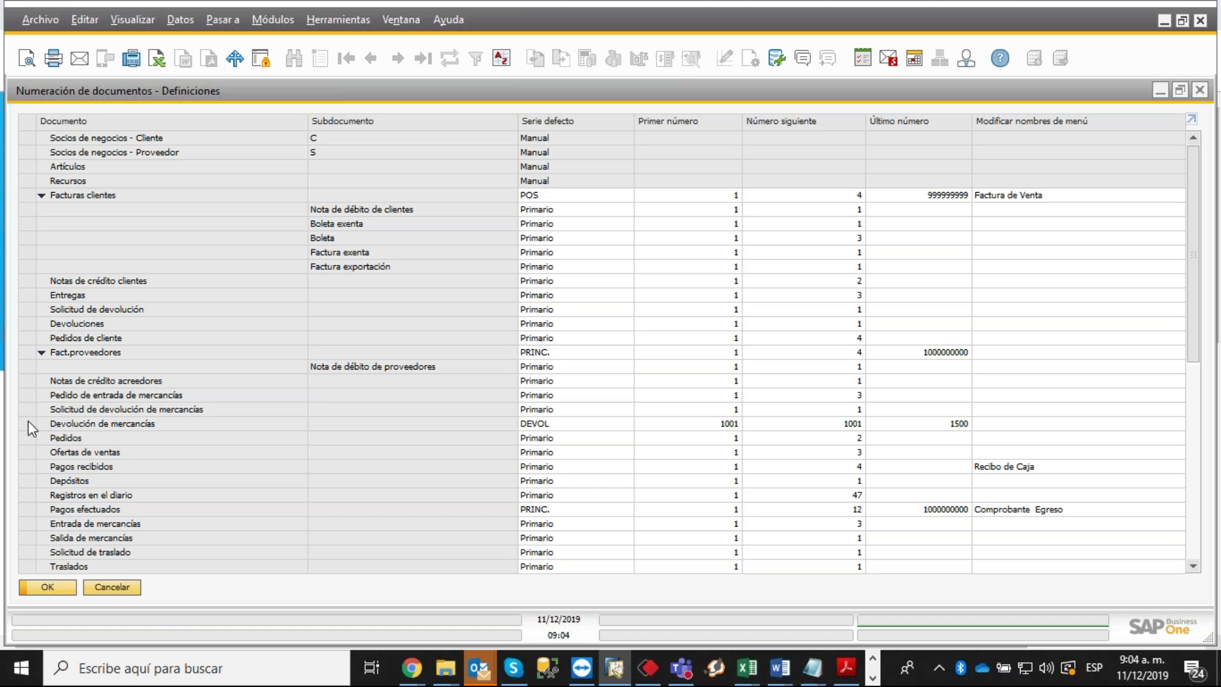
Reopen the Devolución de mercancías series and review the DEVBOG line's row options and the Primario last number.
{"action": "double_click", "coordinate": [25, 423]}
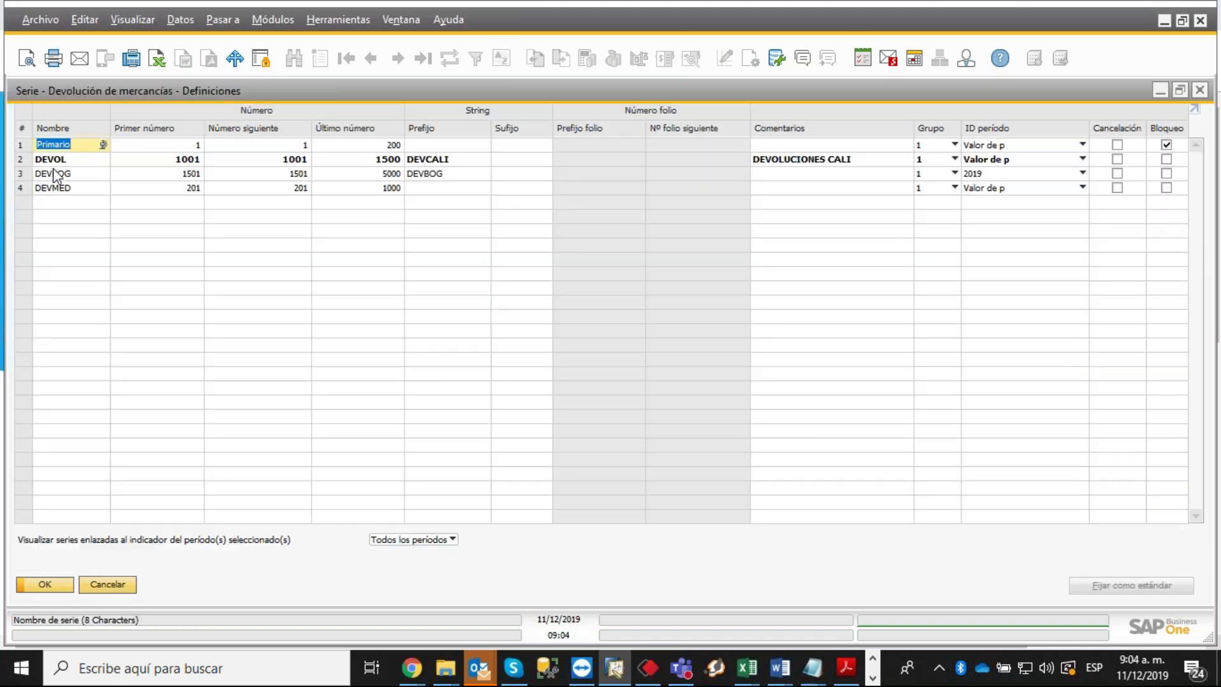
{"action": "left_click", "coordinate": [21, 175]}
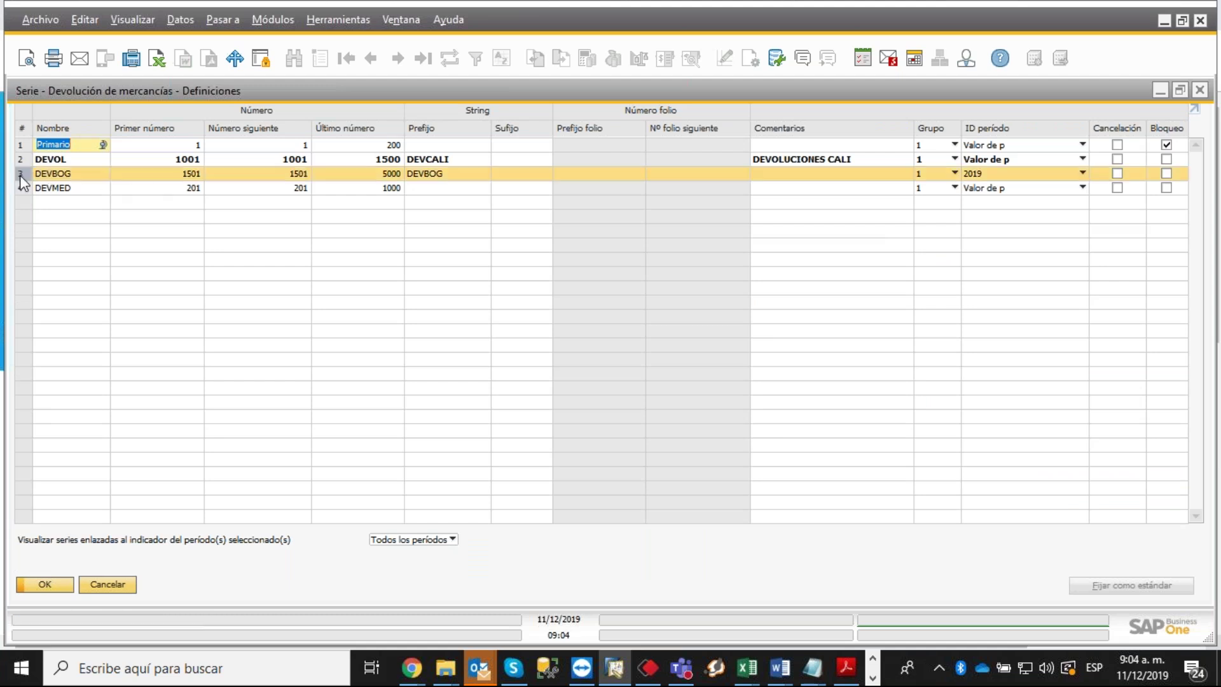
{"action": "right_click", "coordinate": [21, 176]}
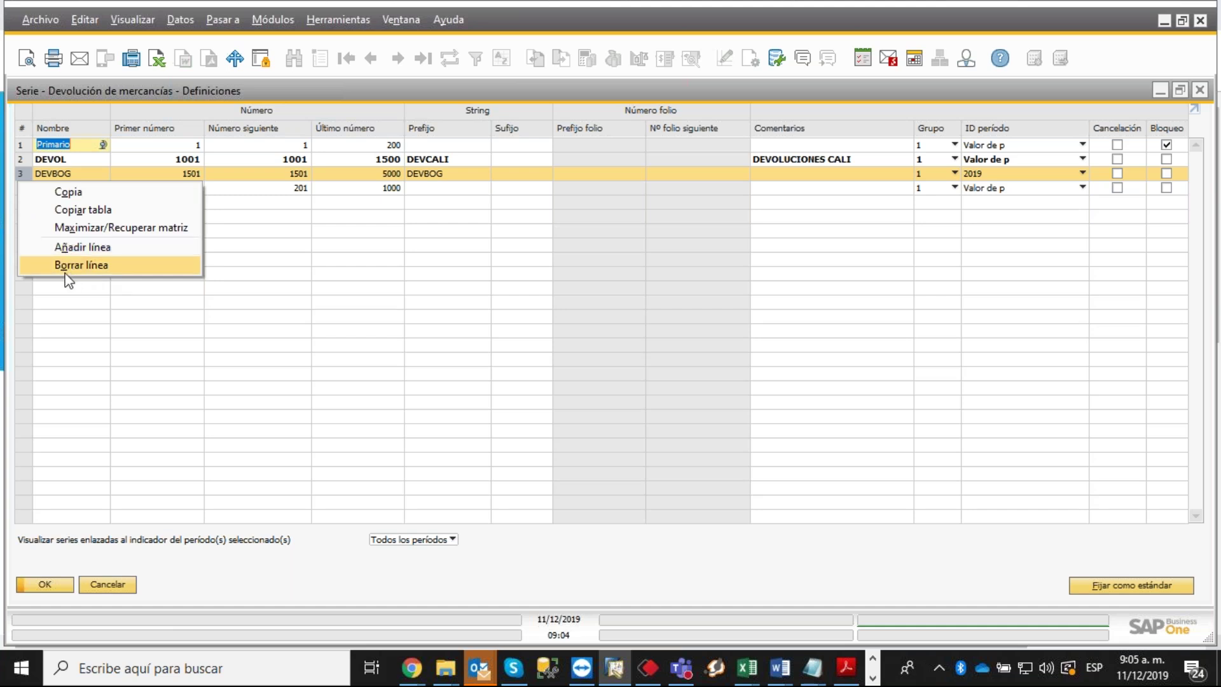
{"action": "left_click", "coordinate": [20, 119]}
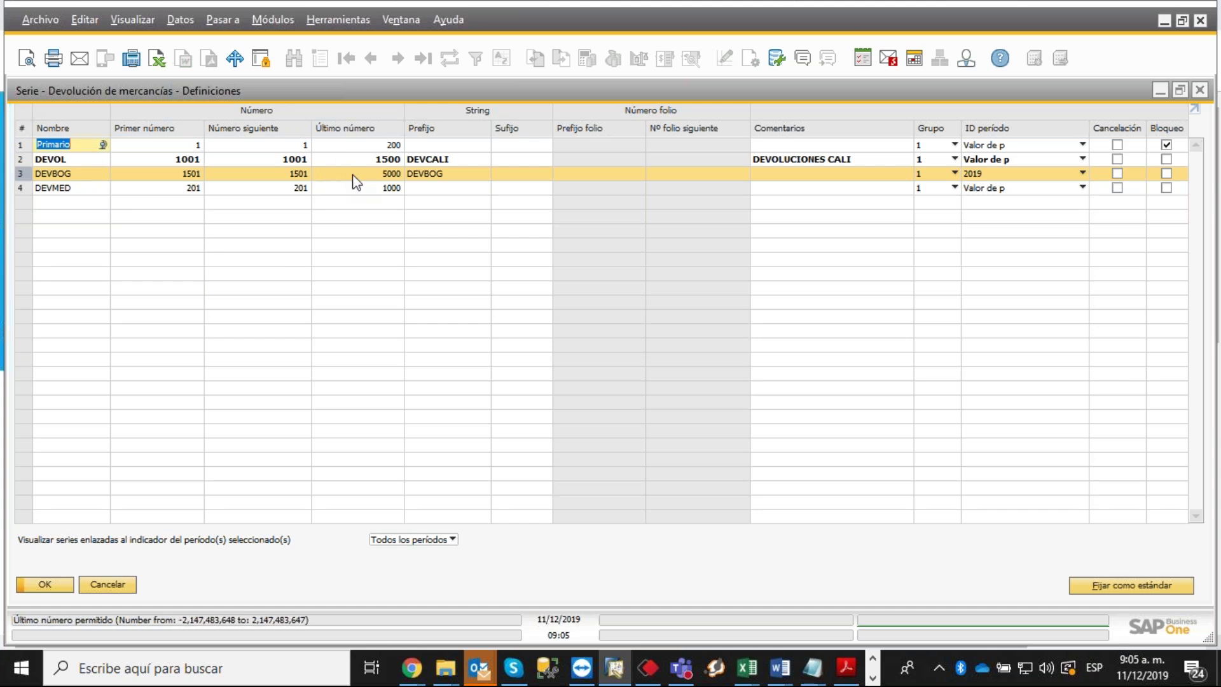
{"action": "left_click", "coordinate": [391, 146]}
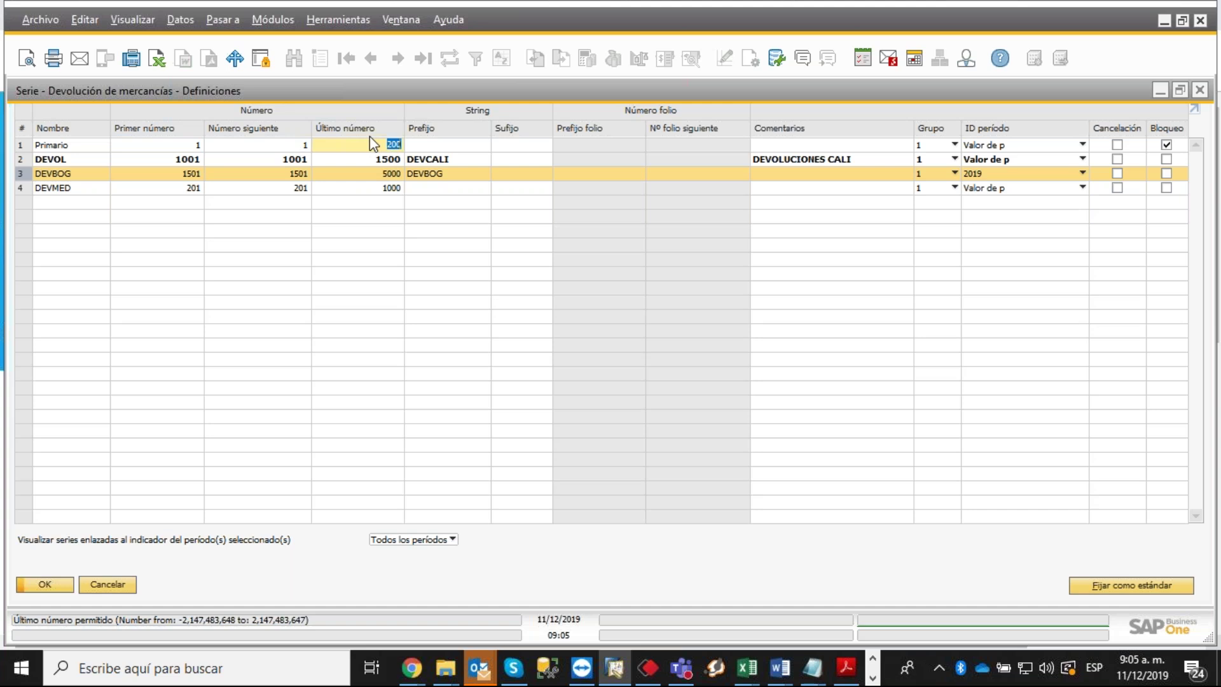
Set the last number of the DEVBOG series to 10000, save the change, and close the series and document numbering definitions.
{"action": "left_click", "coordinate": [370, 189]}
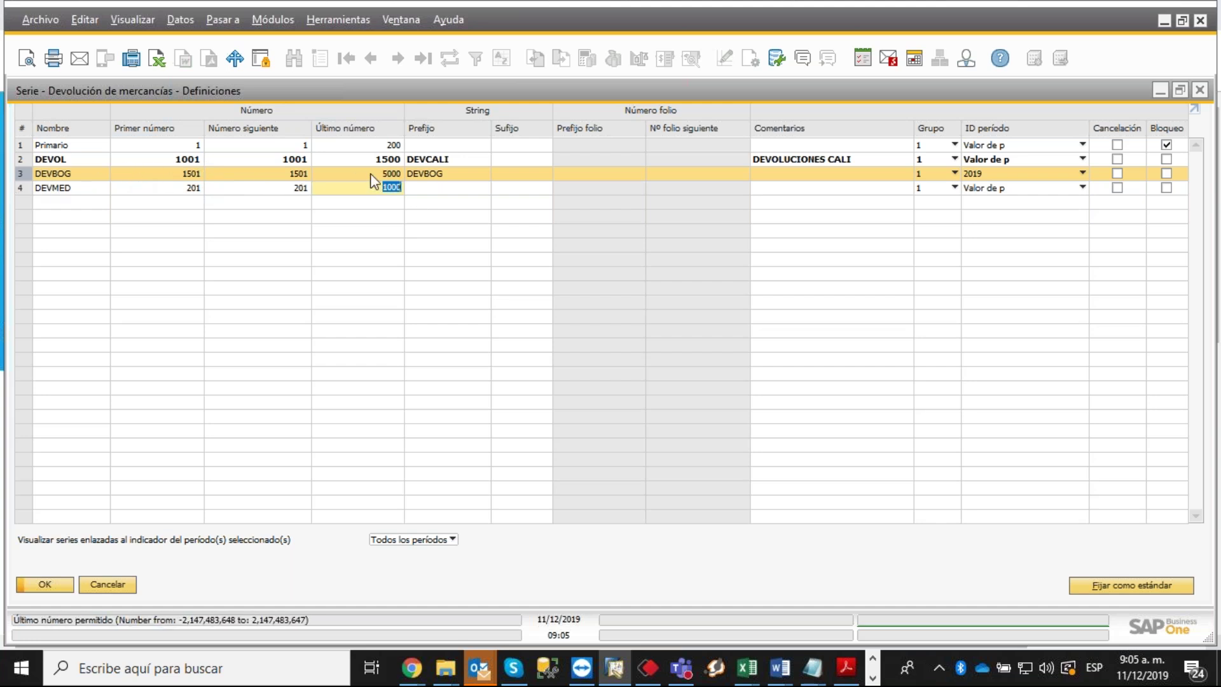
{"action": "left_click", "coordinate": [388, 176]}
{"action": "type", "text": "100000"}
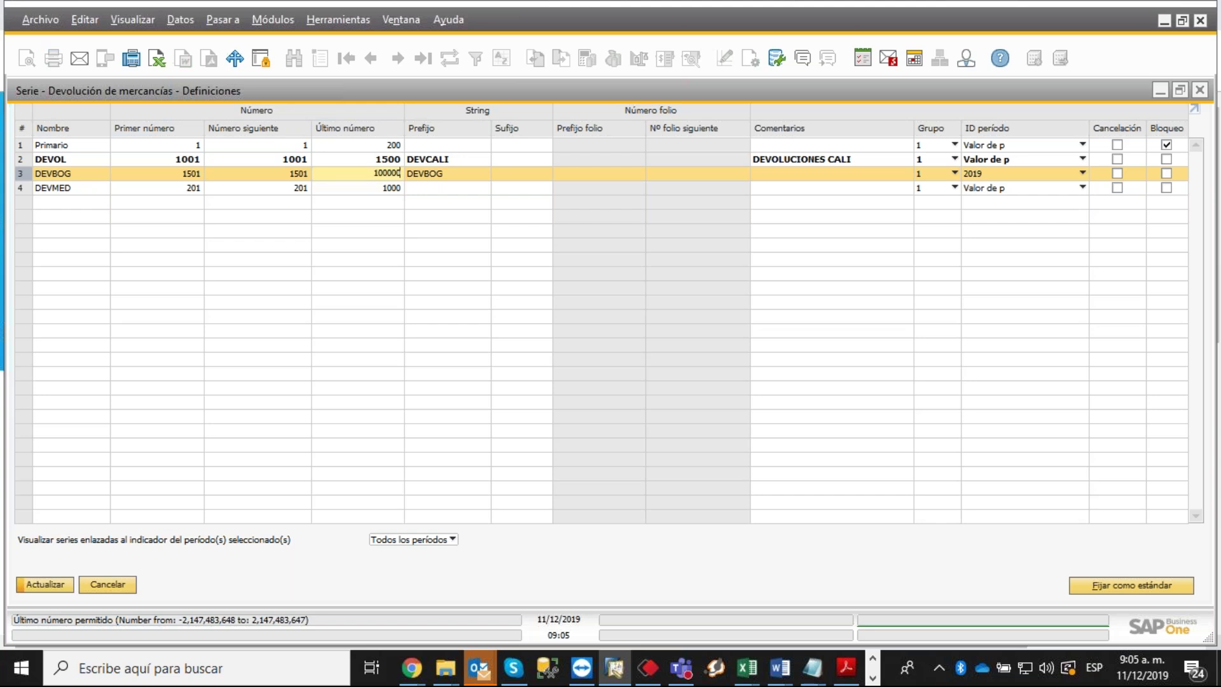
{"action": "key", "text": "BackSpace"}
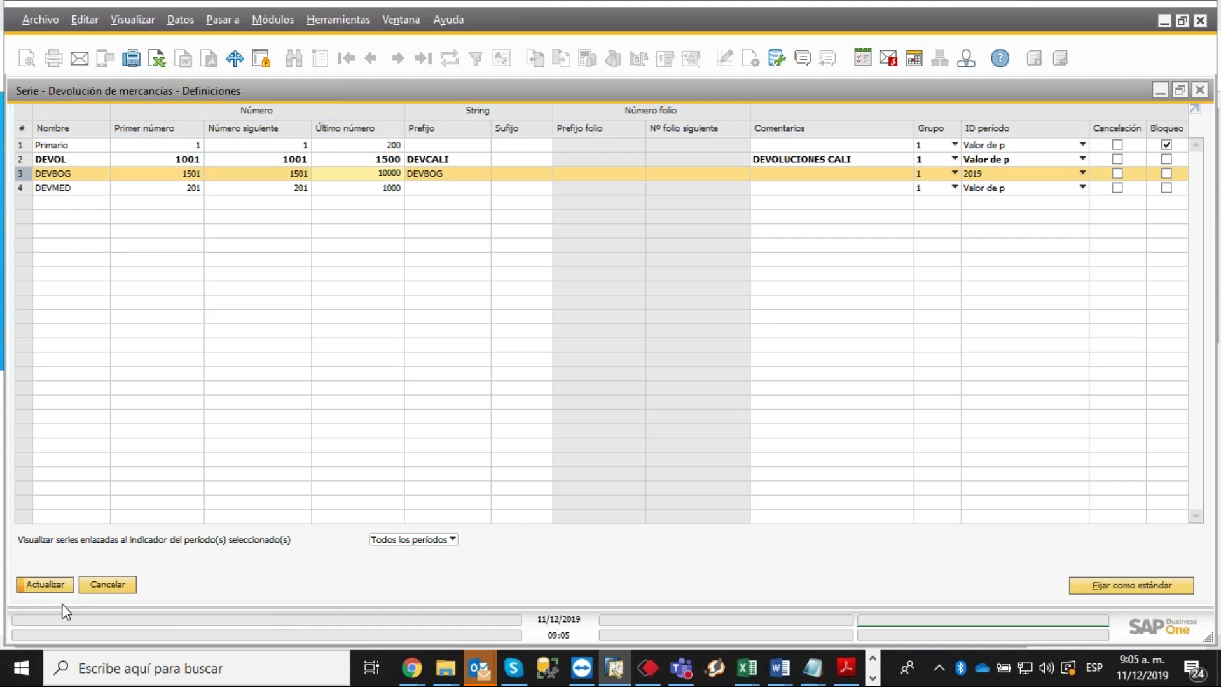
{"action": "left_click", "coordinate": [67, 579]}
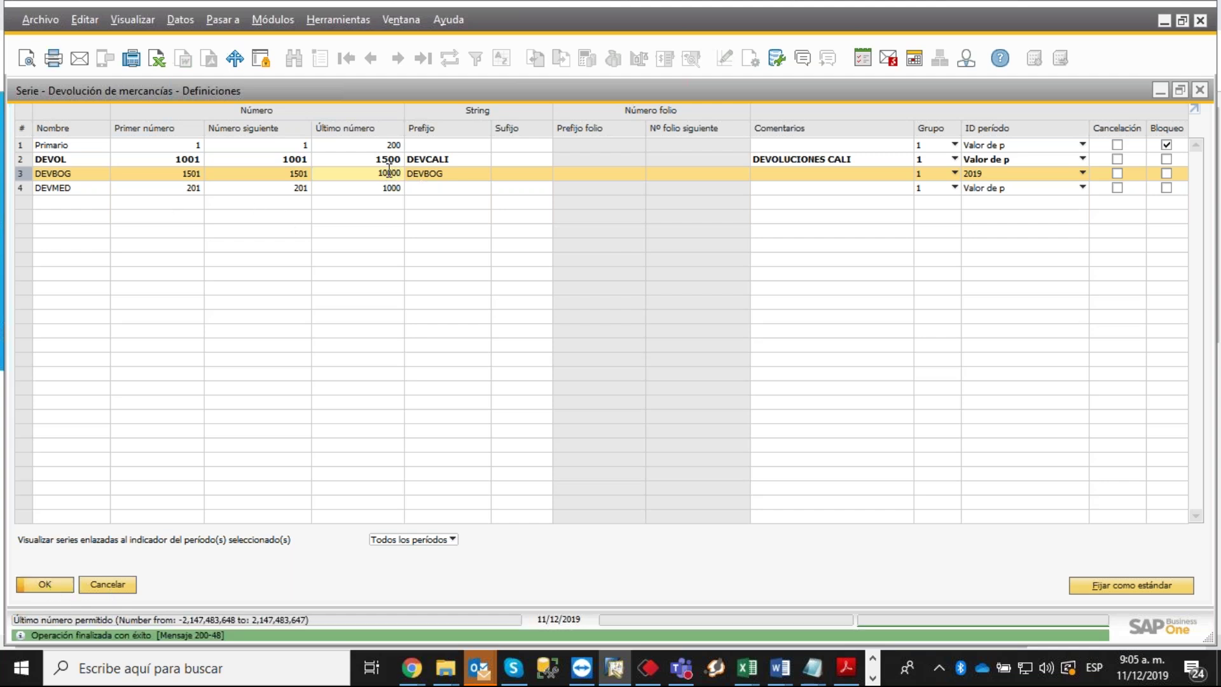
{"action": "left_click", "coordinate": [26, 585]}
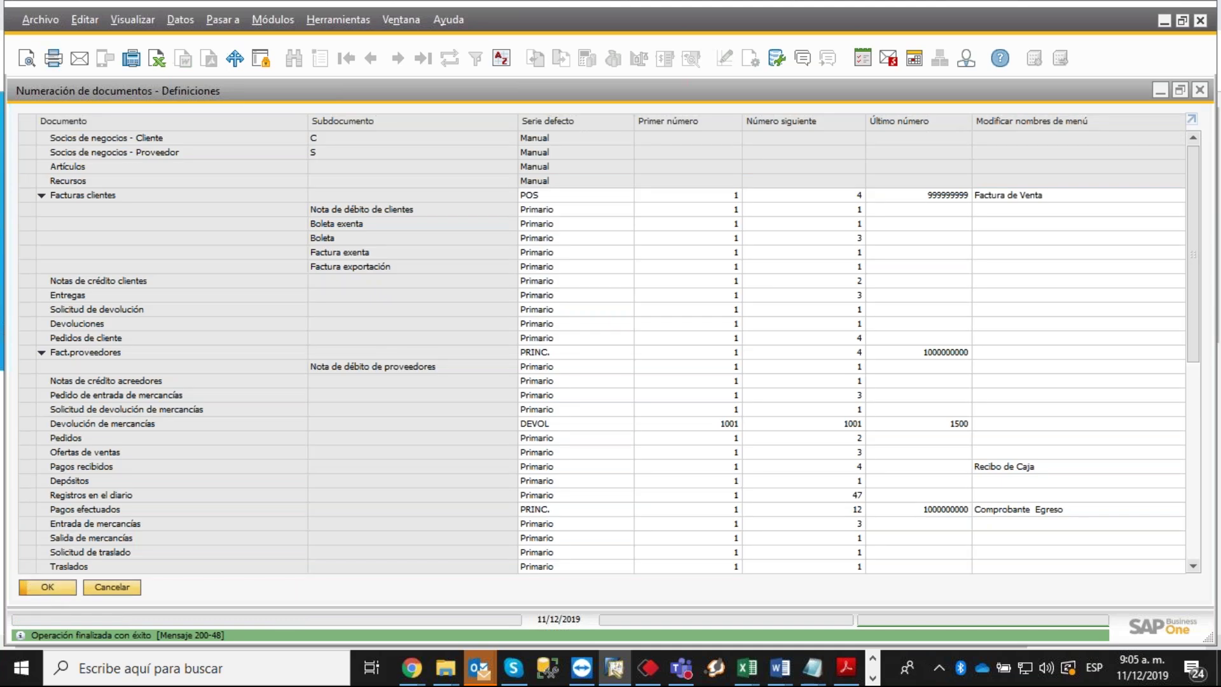
{"action": "left_click", "coordinate": [28, 586]}
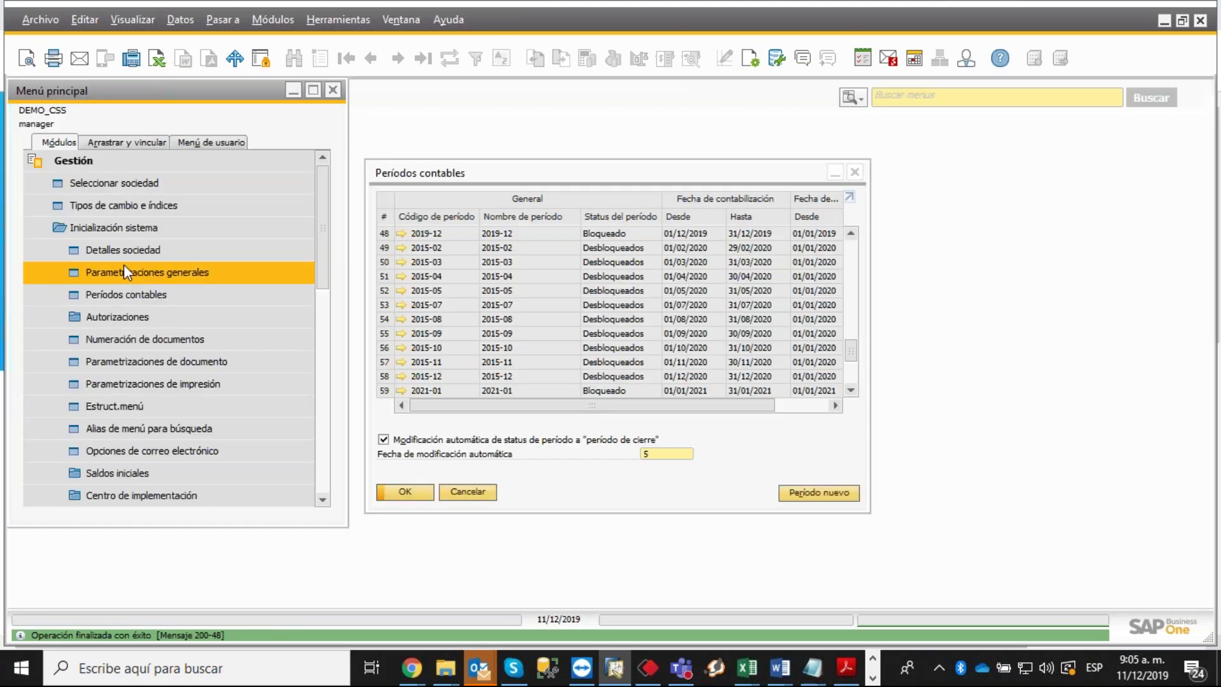
Reopen the Devolución de mercancías series from document numbering and review the number ranges of its series.
{"action": "left_click", "coordinate": [115, 341]}
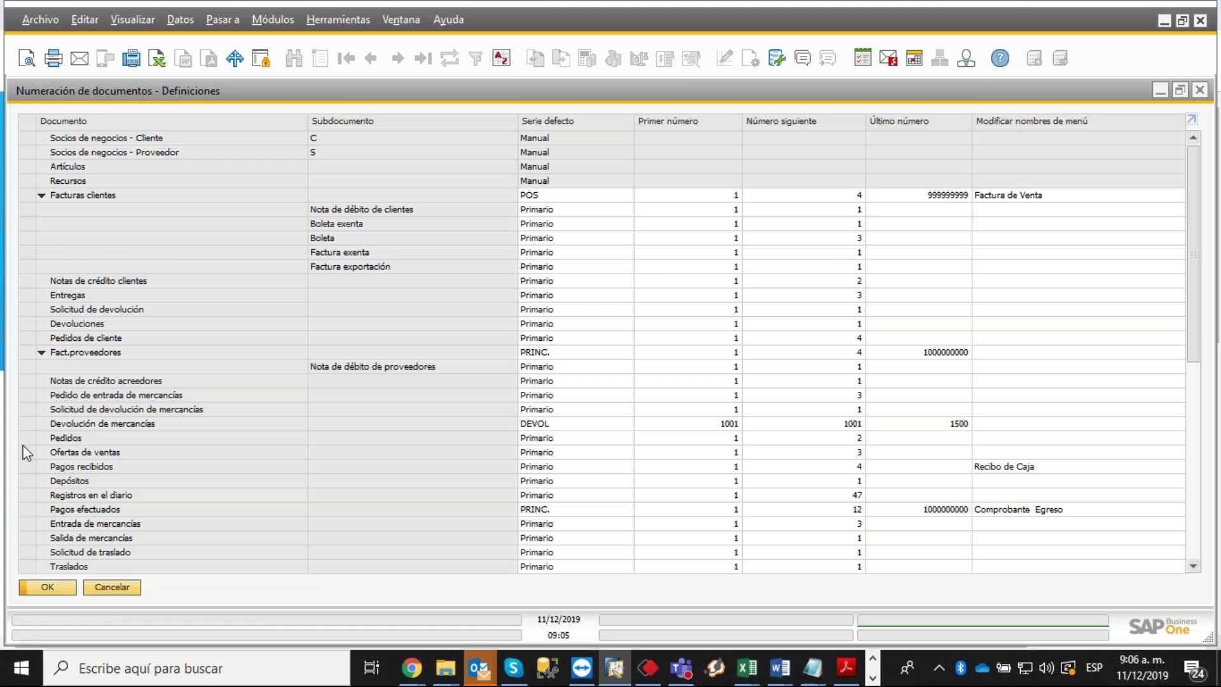
{"action": "double_click", "coordinate": [29, 425]}
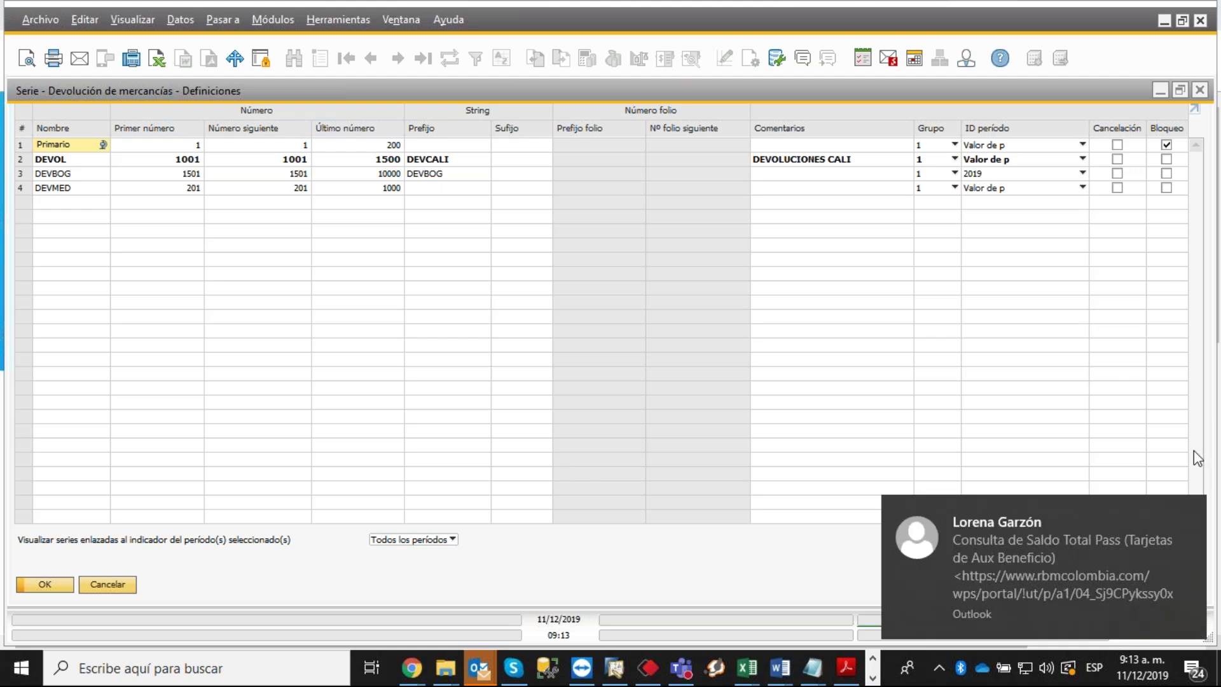
{"action": "left_click", "coordinate": [1183, 518]}
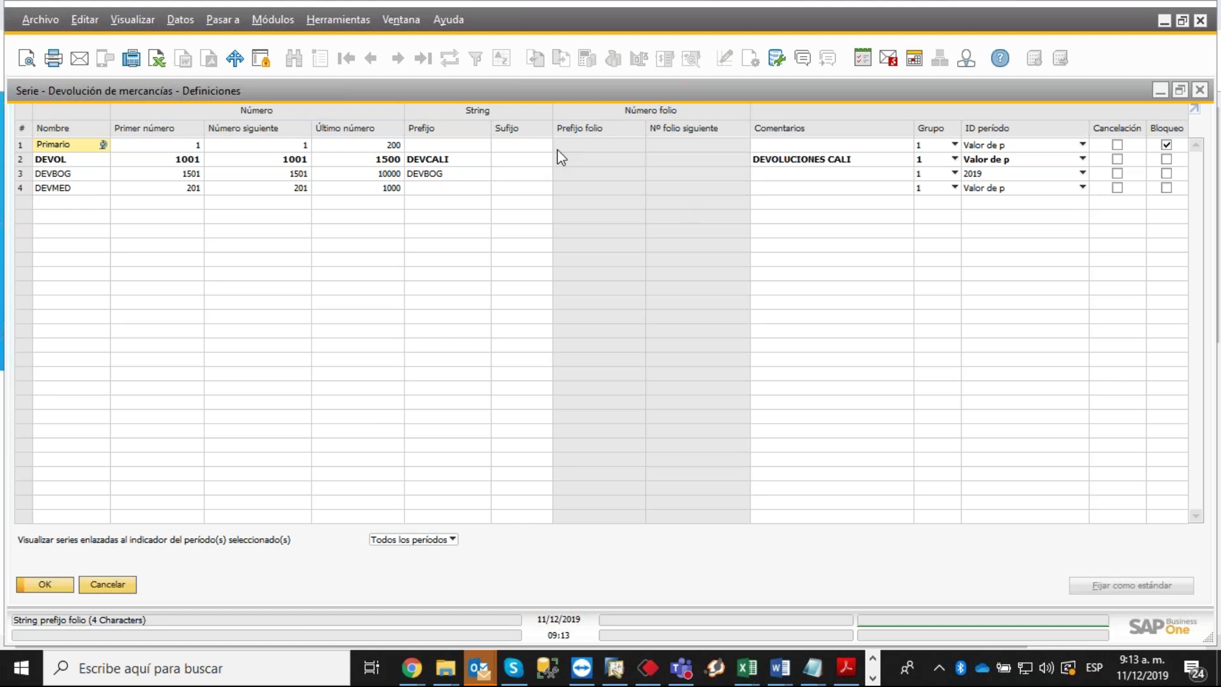
Cancel out of the series and document numbering definitions and close the Períodos contables window.
{"action": "left_click", "coordinate": [101, 586]}
{"action": "left_click", "coordinate": [101, 588]}
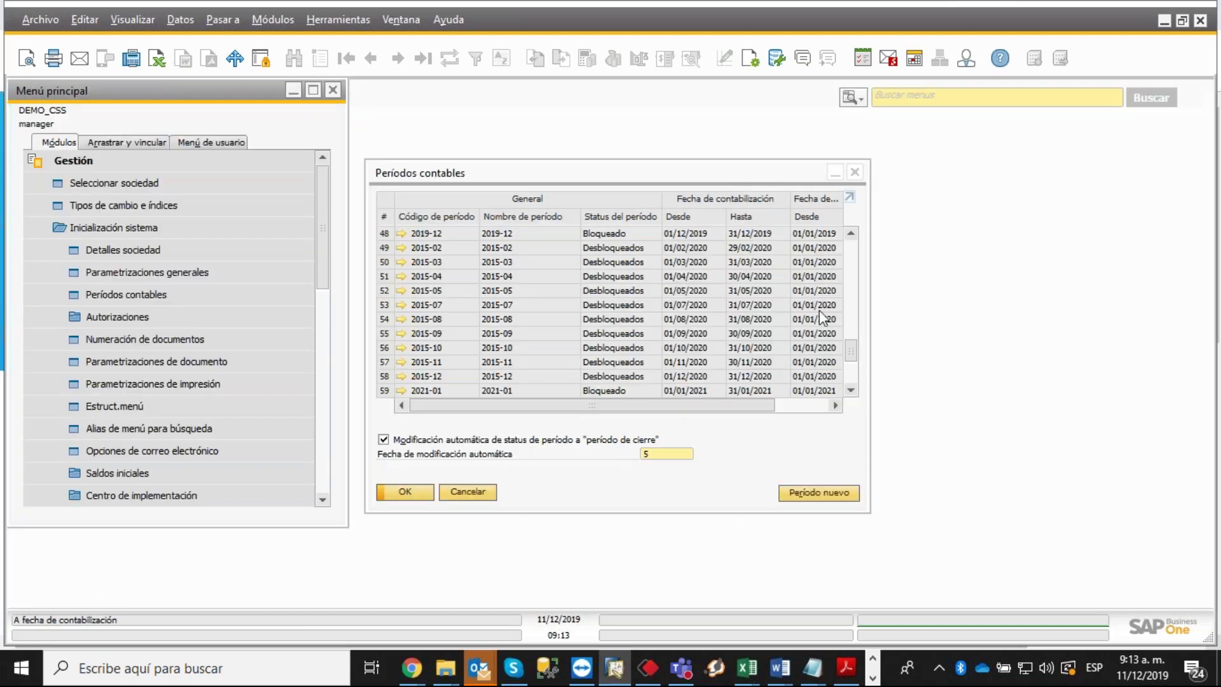
{"action": "left_click", "coordinate": [857, 173]}
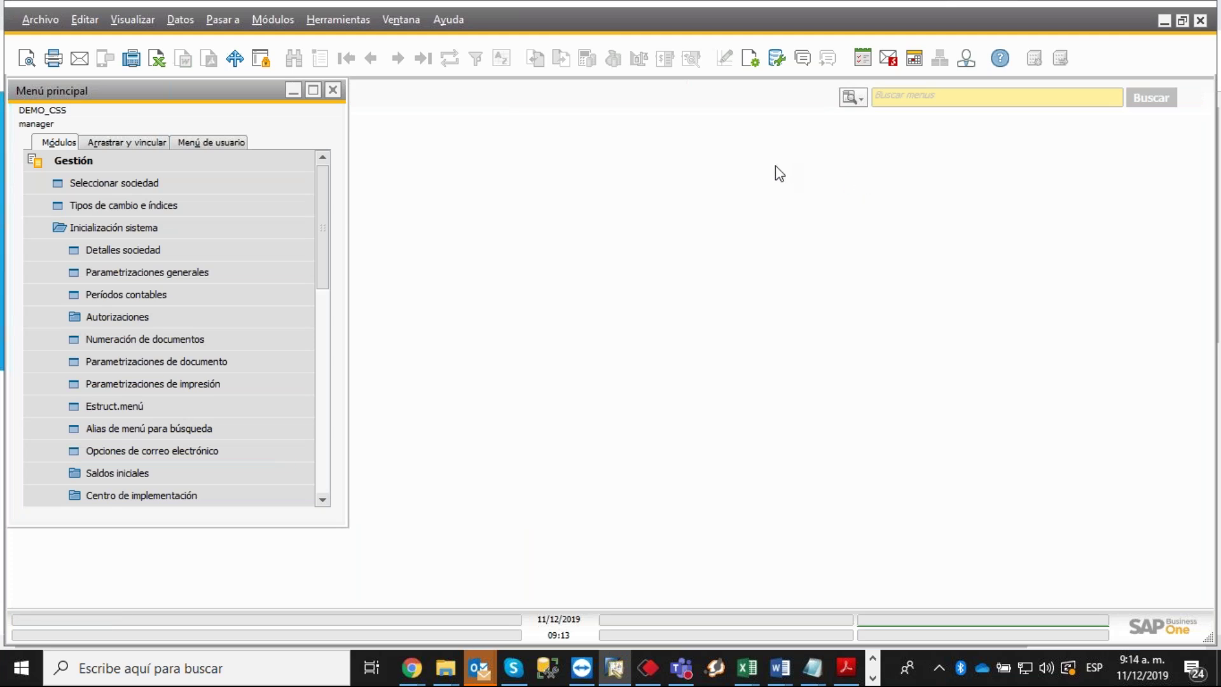